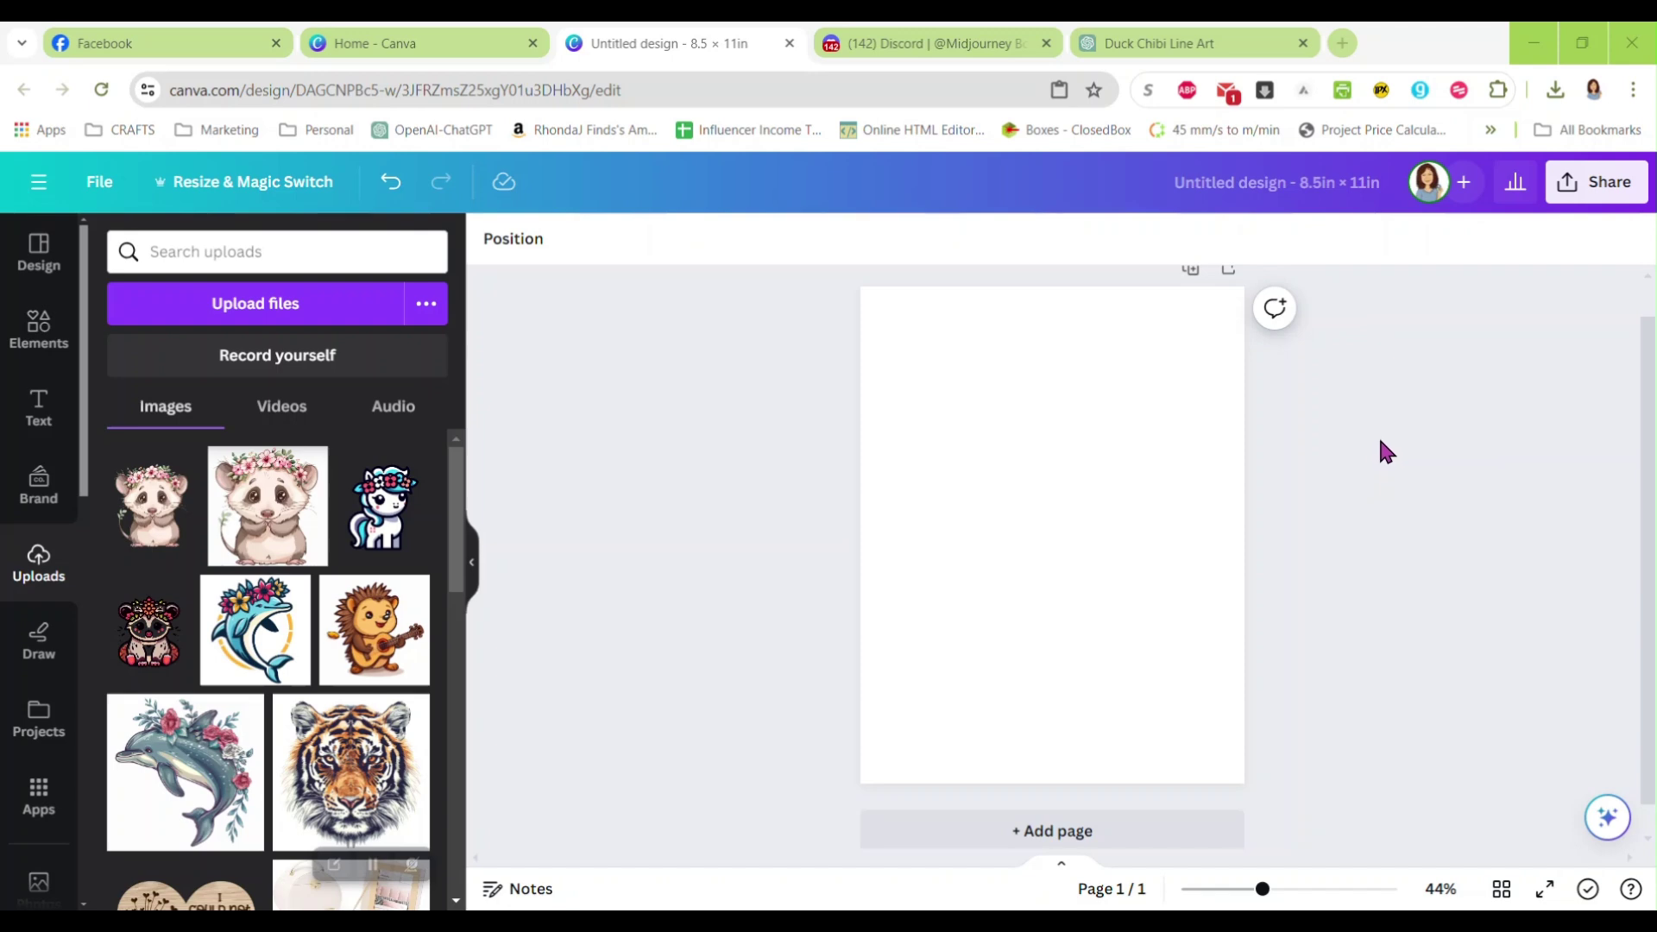
left_click(1134, 51)
left_click(942, 40)
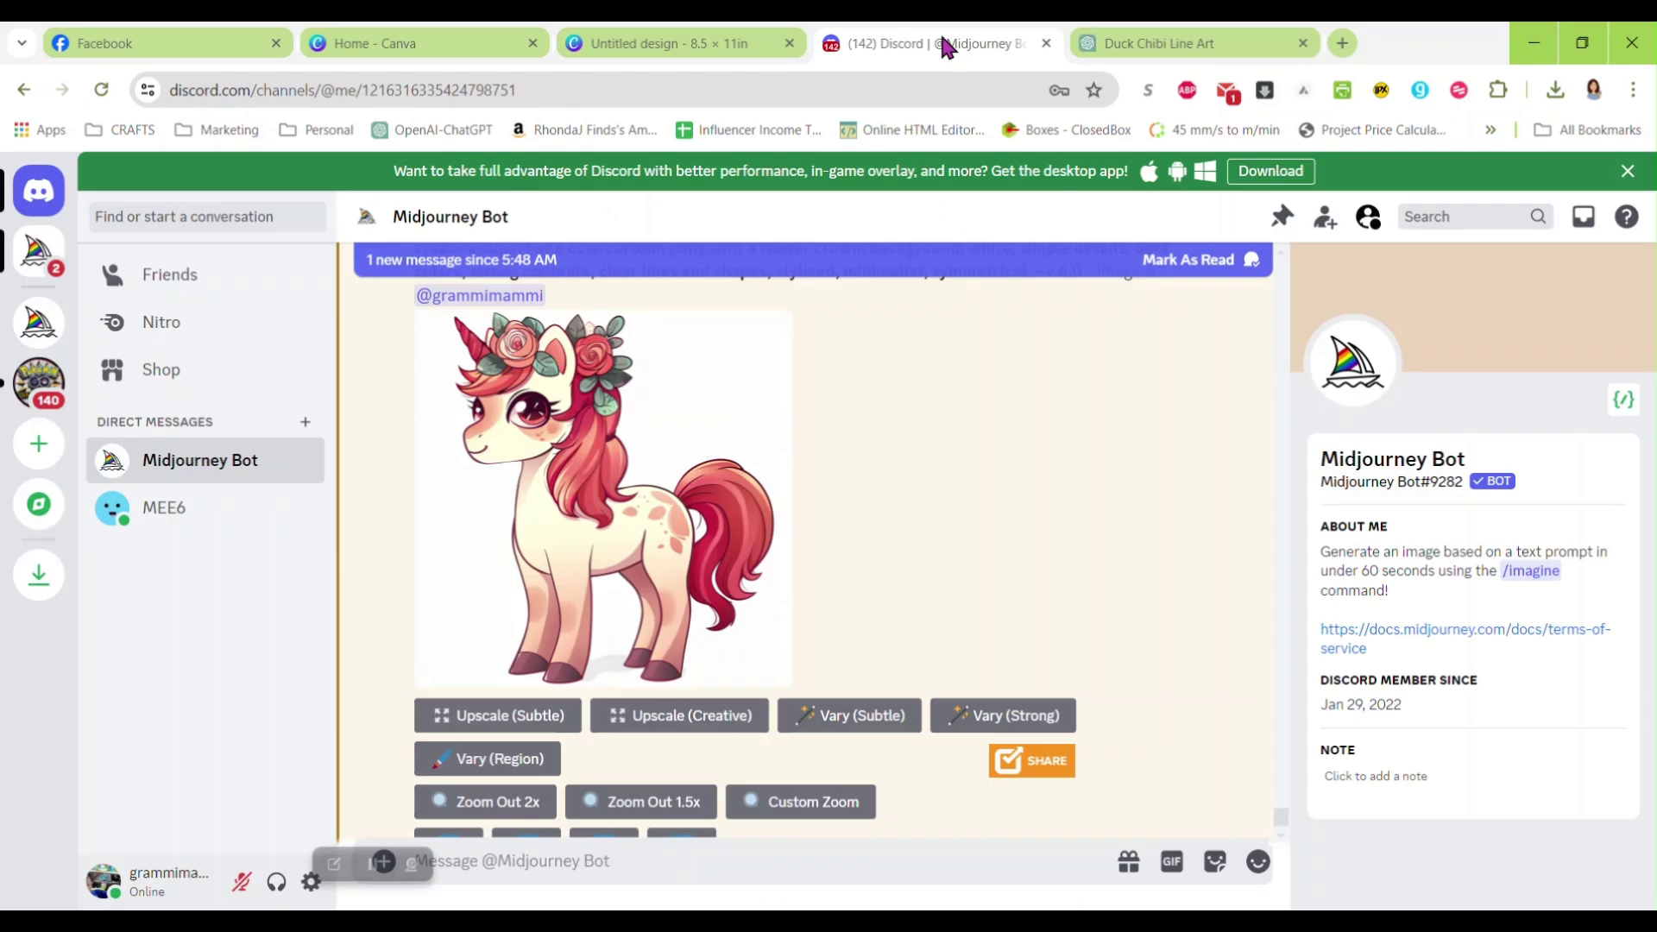
left_click(1629, 171)
left_click(1156, 41)
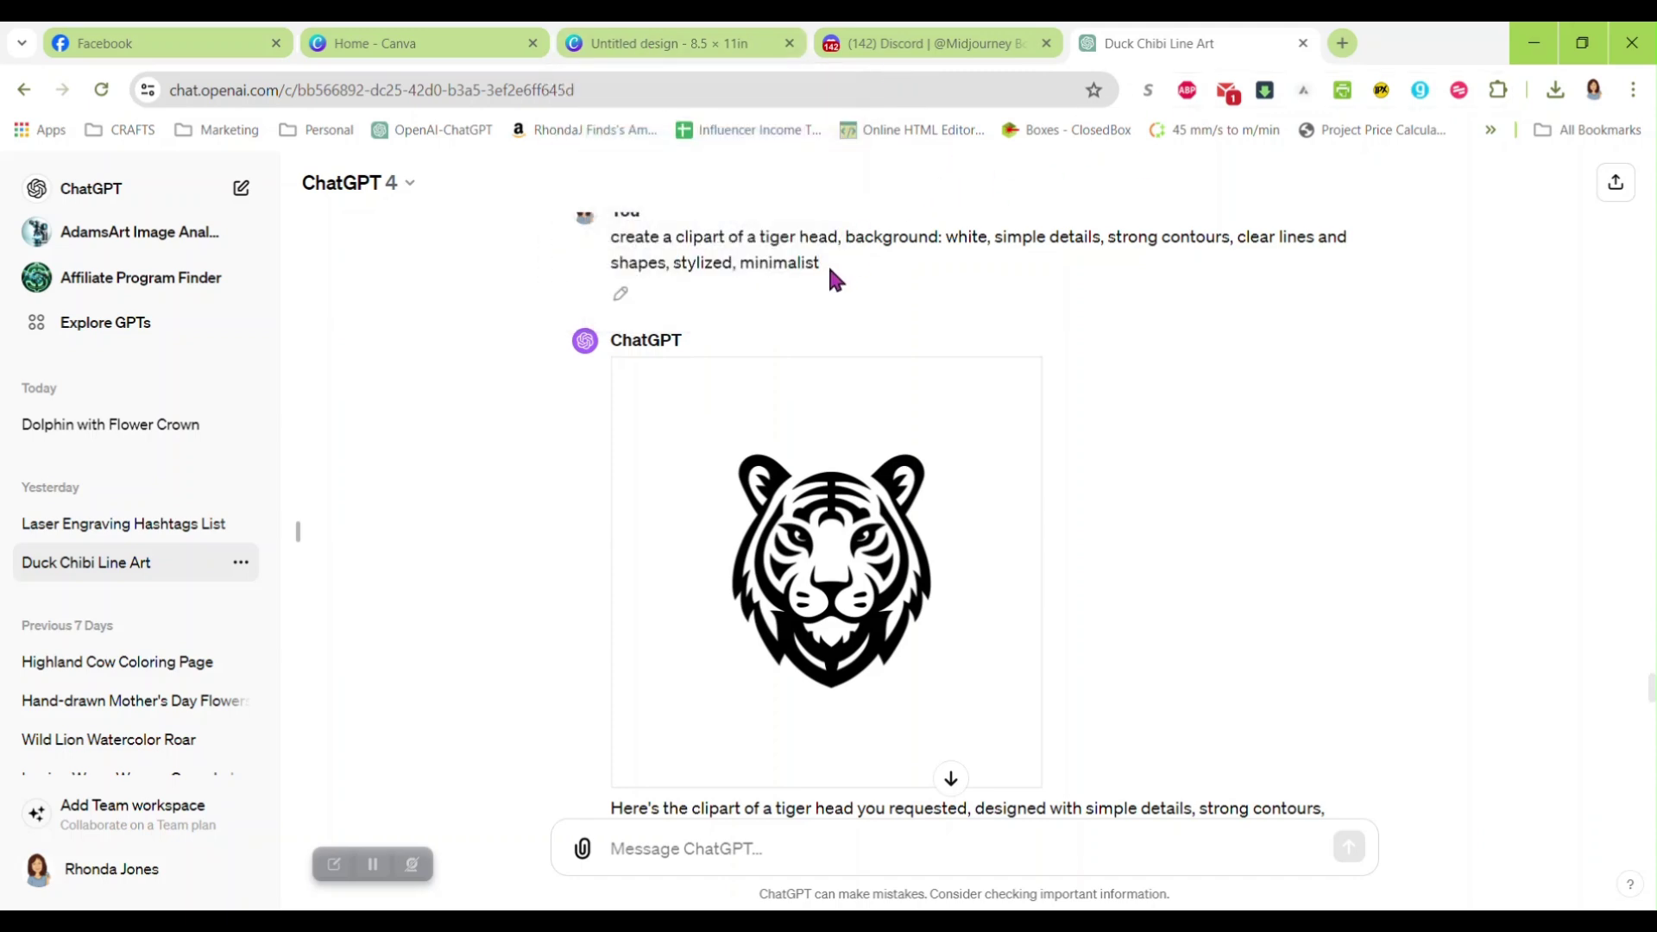
left_click_drag(827, 260, 768, 263)
Step: Scroll the Midjourney Bot chat to the flower-crowned pony message and select its prompt text
left_click(930, 42)
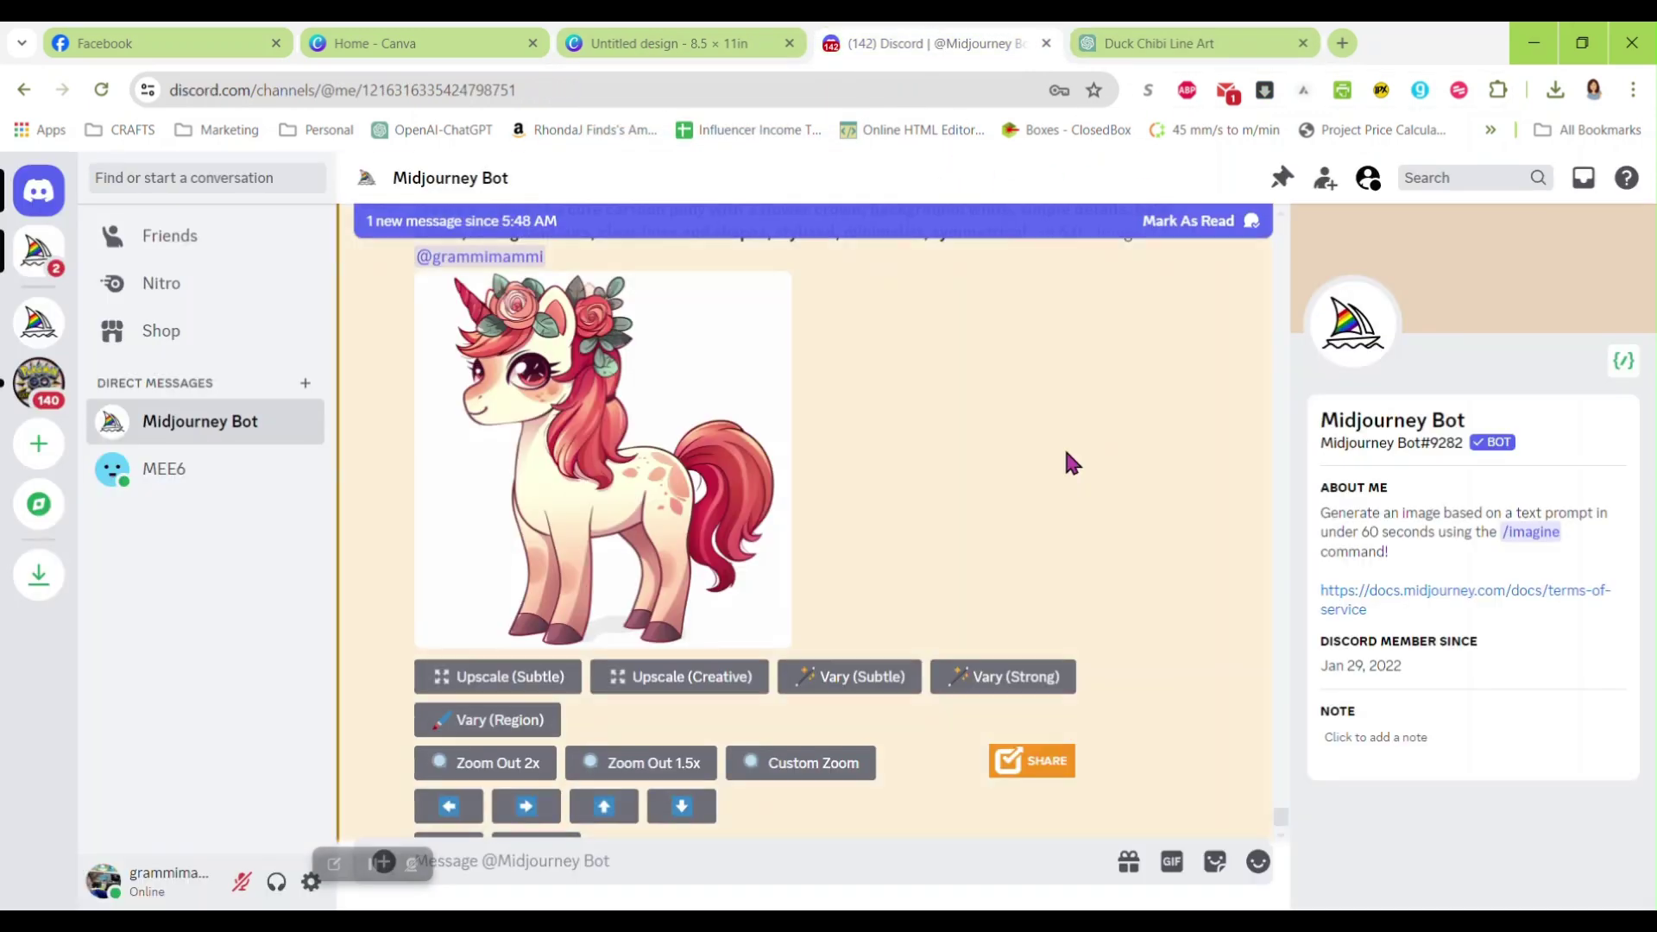
scroll(1018, 457, "down", 1)
scroll(690, 604, "down", 6)
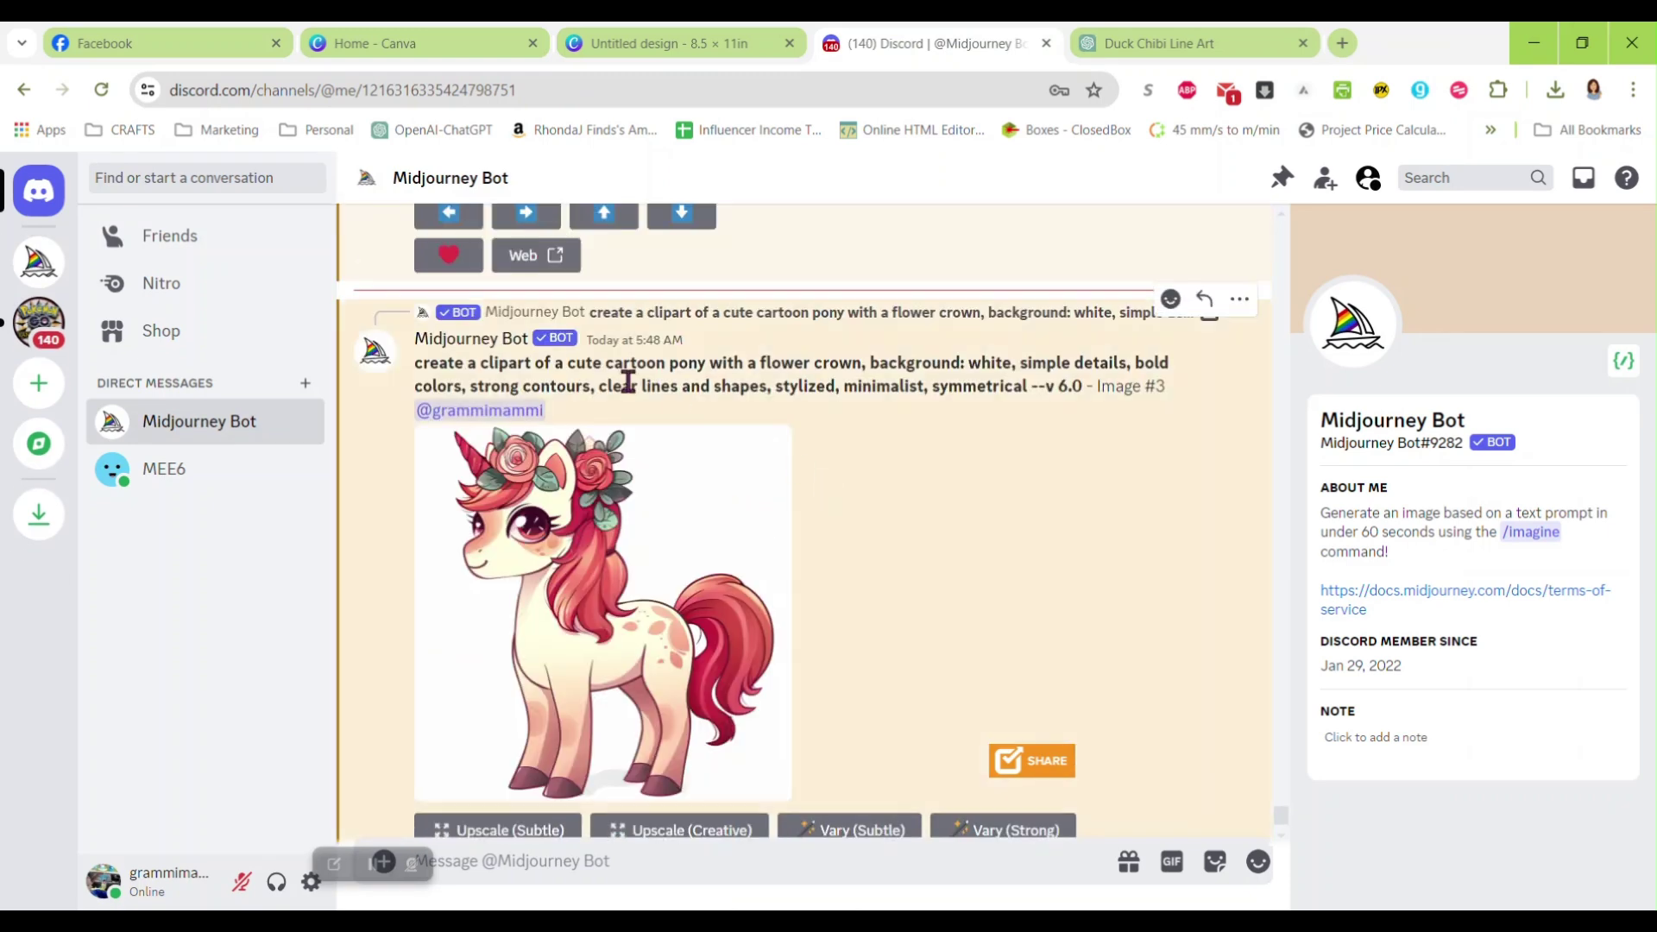
left_click_drag(415, 362, 989, 380)
key("ctrl+c")
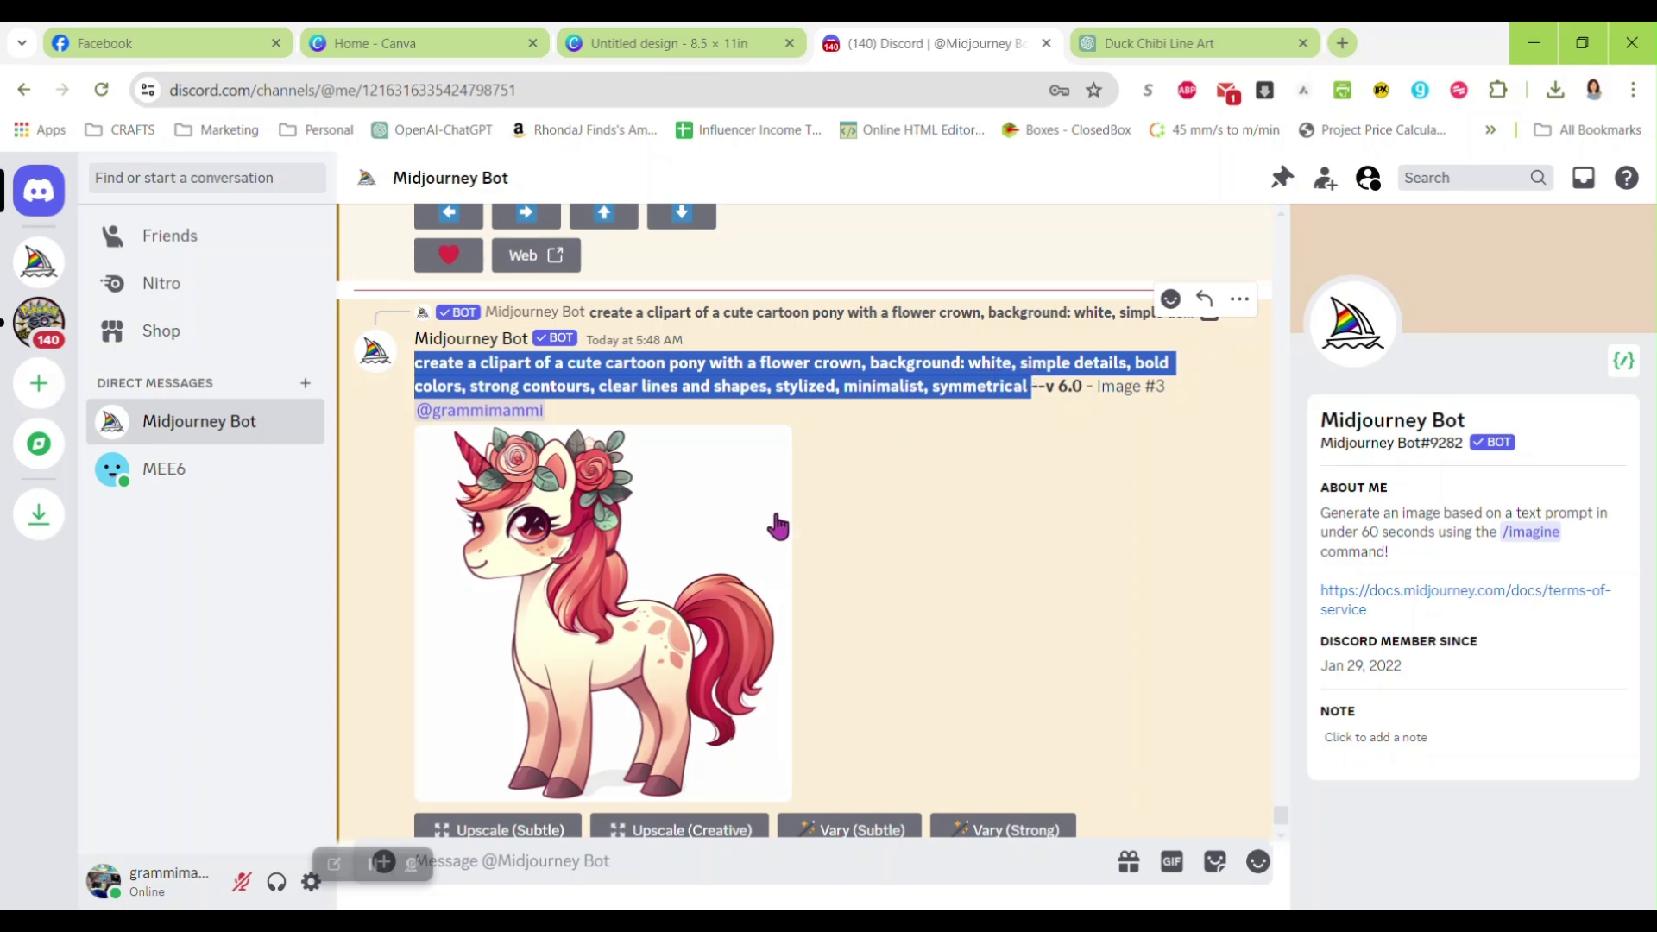
scroll(820, 522, "down", 3)
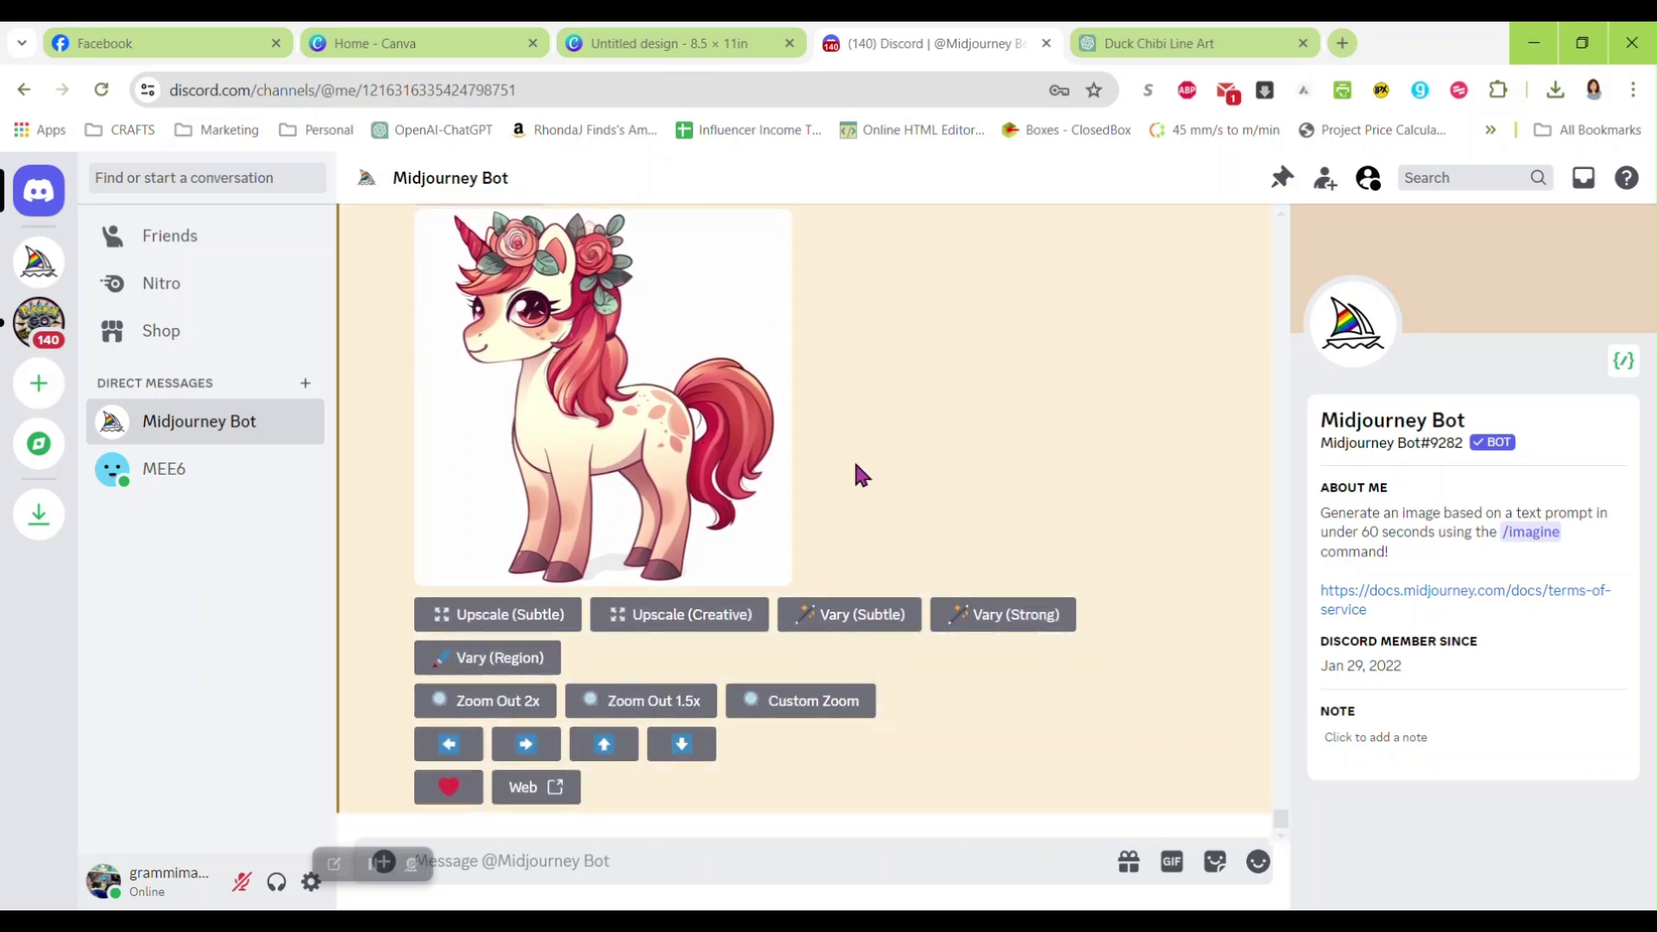
scroll(853, 457, "up", 2)
scroll(855, 444, "down", 2)
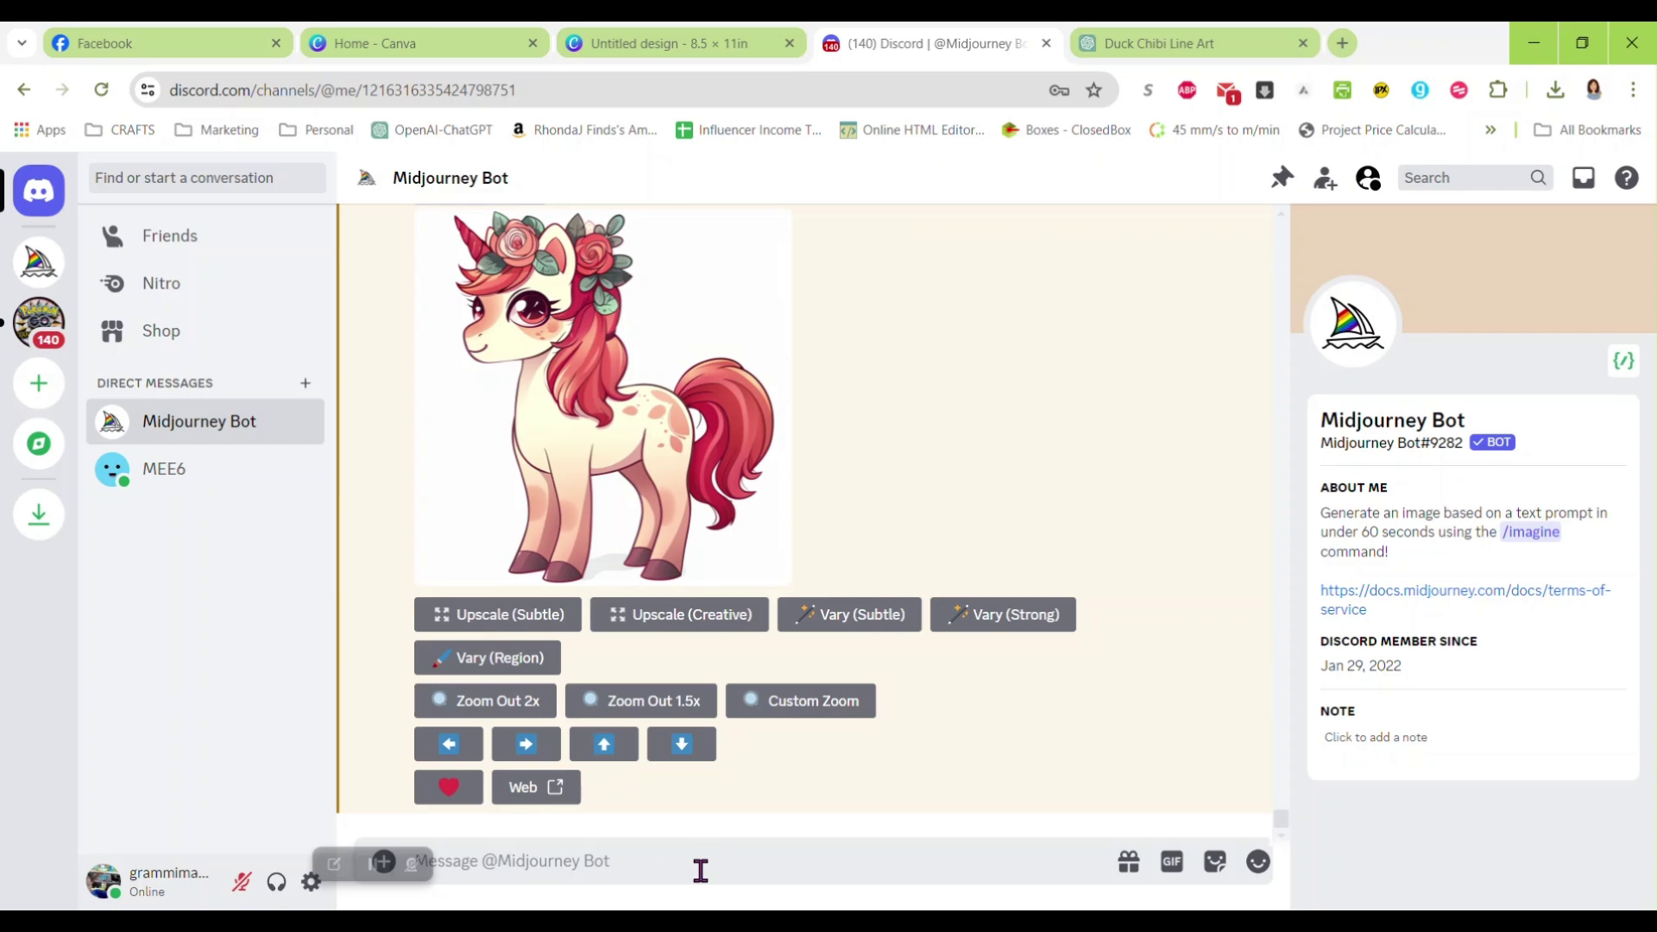
Step: Submit an /imagine prompt with the pasted pony prompt, changing 'pony' to 'snake'
type("/imagin")
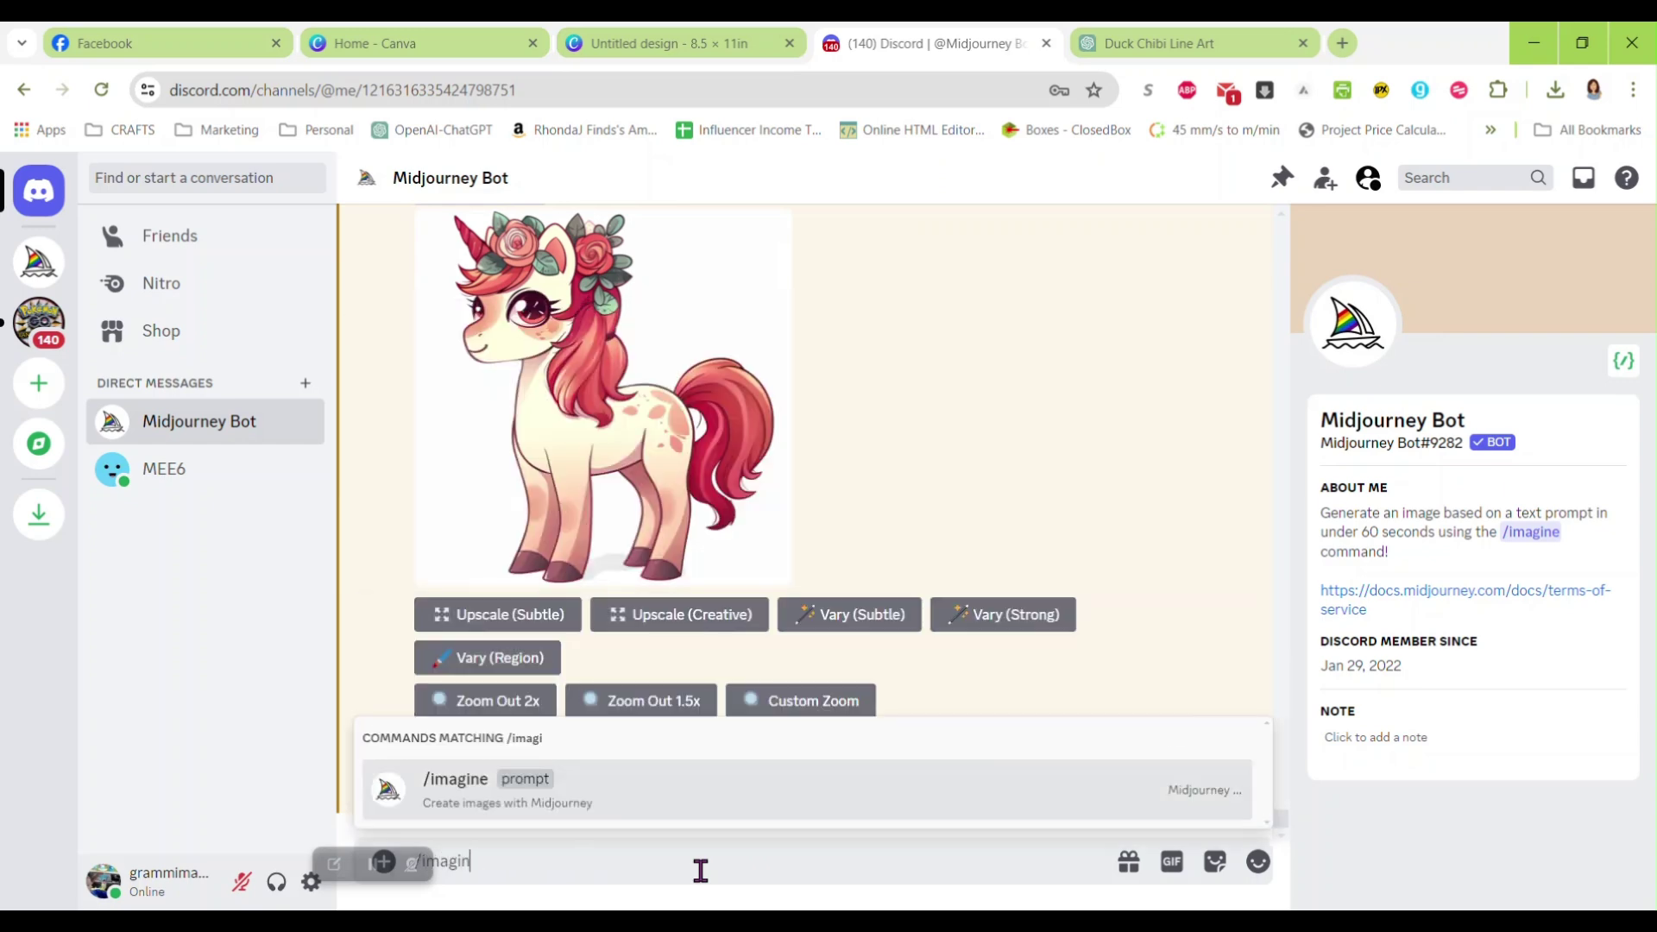
type("e")
key("Tab")
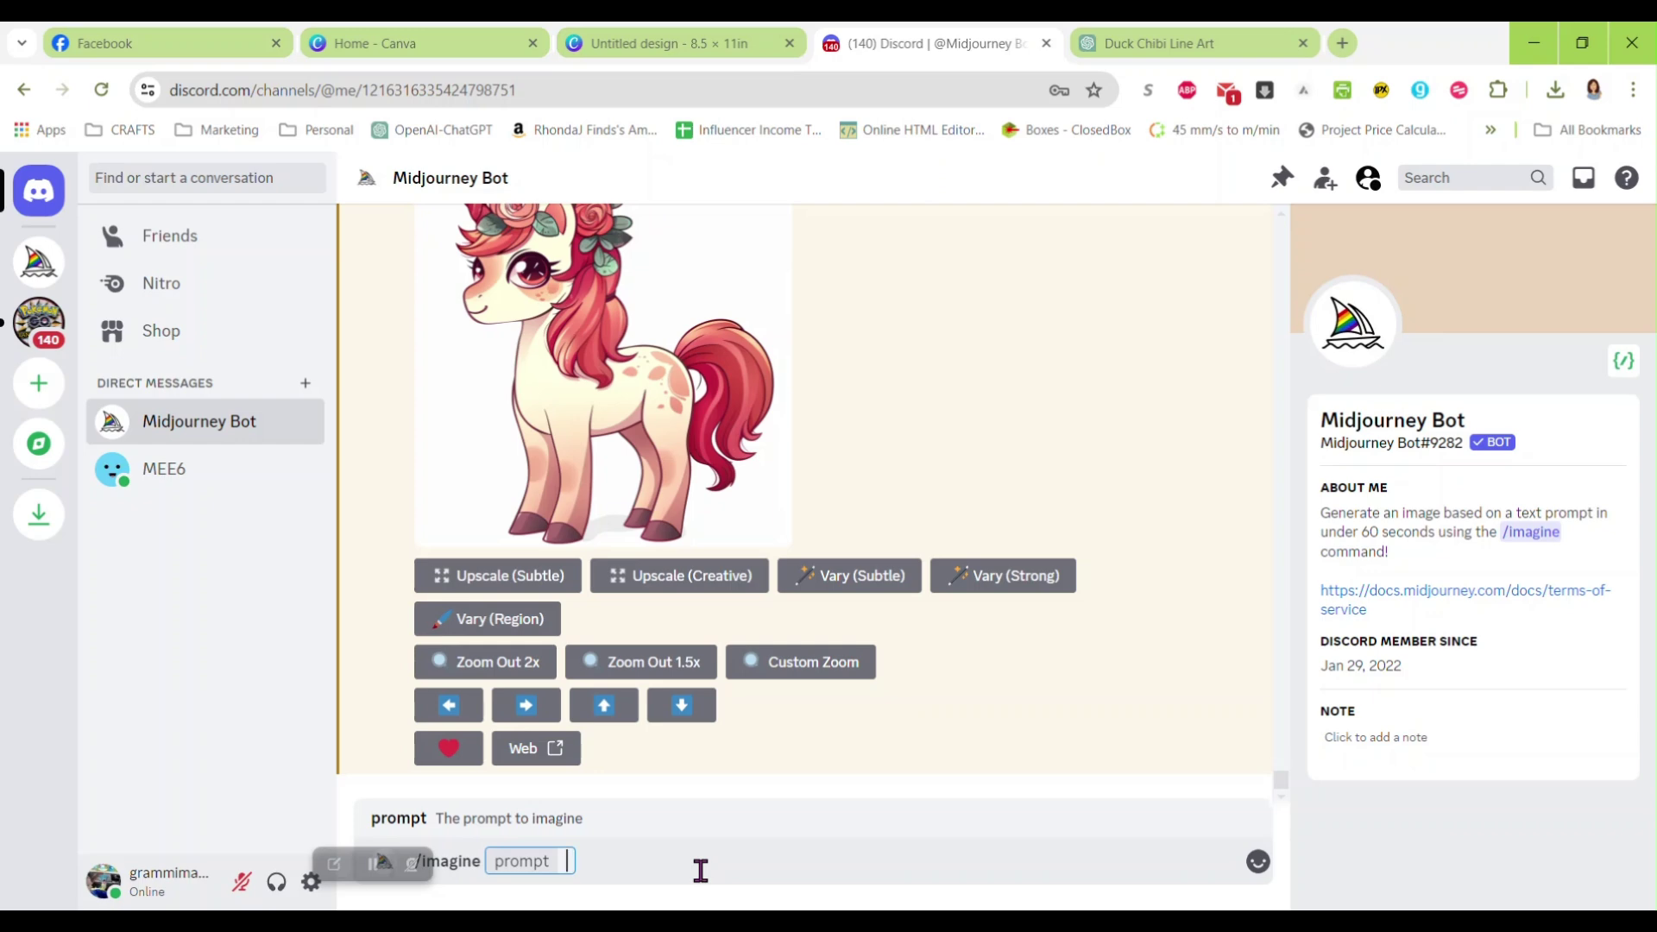
key("ctrl+v")
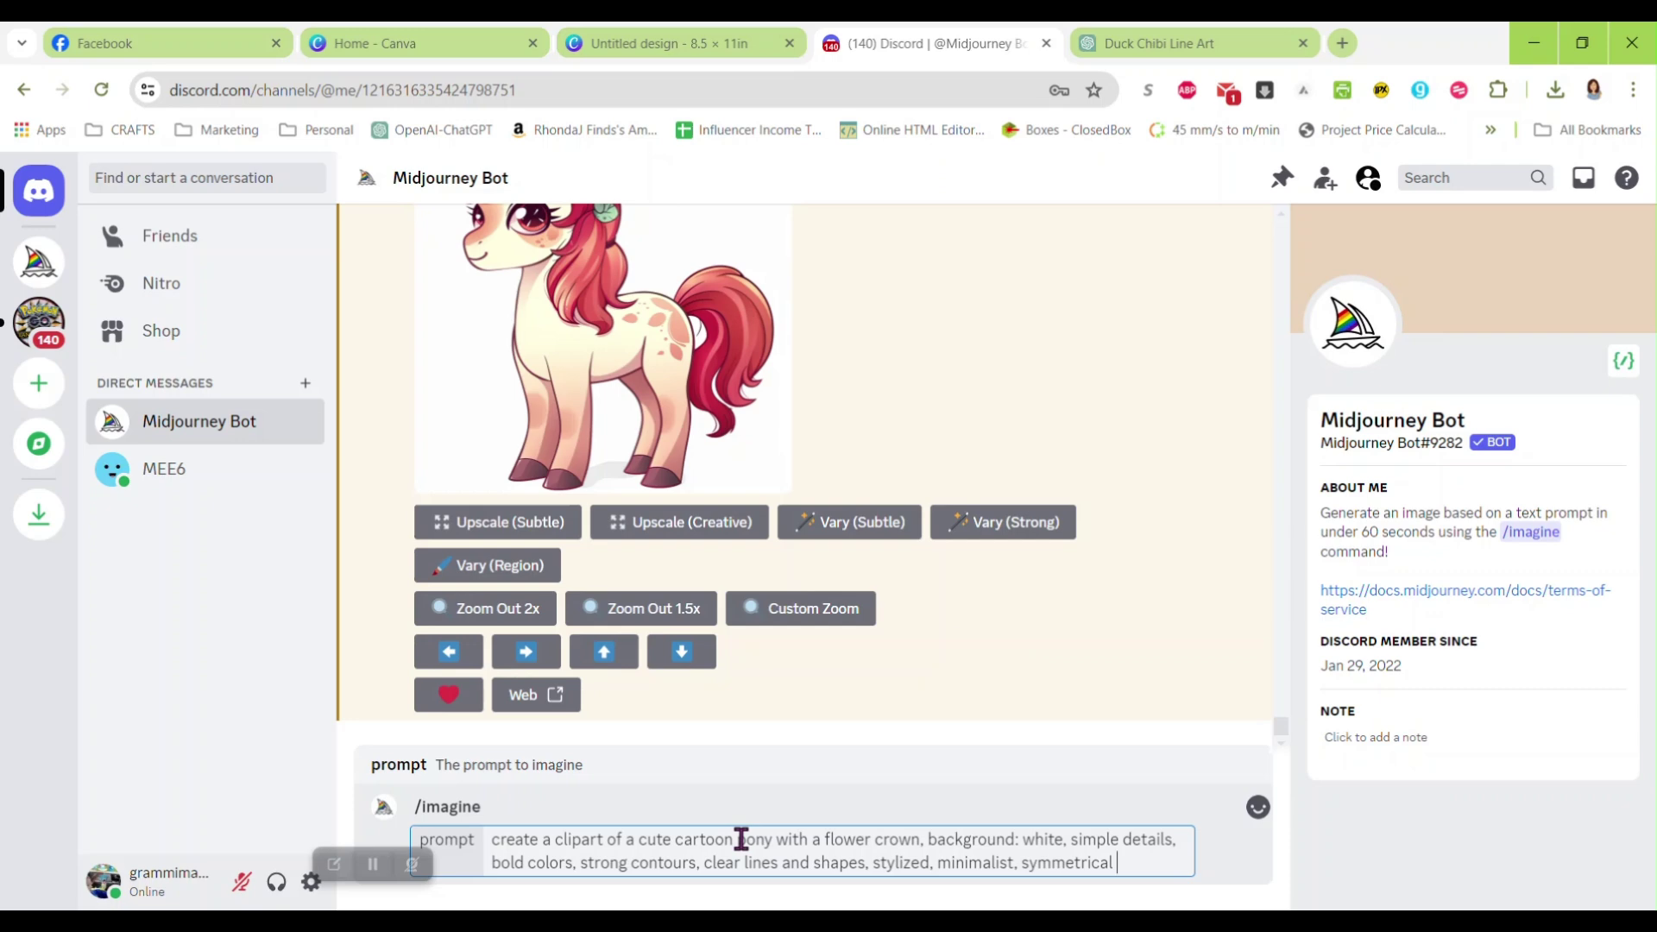
left_click_drag(737, 838, 775, 839)
key("BackSpace")
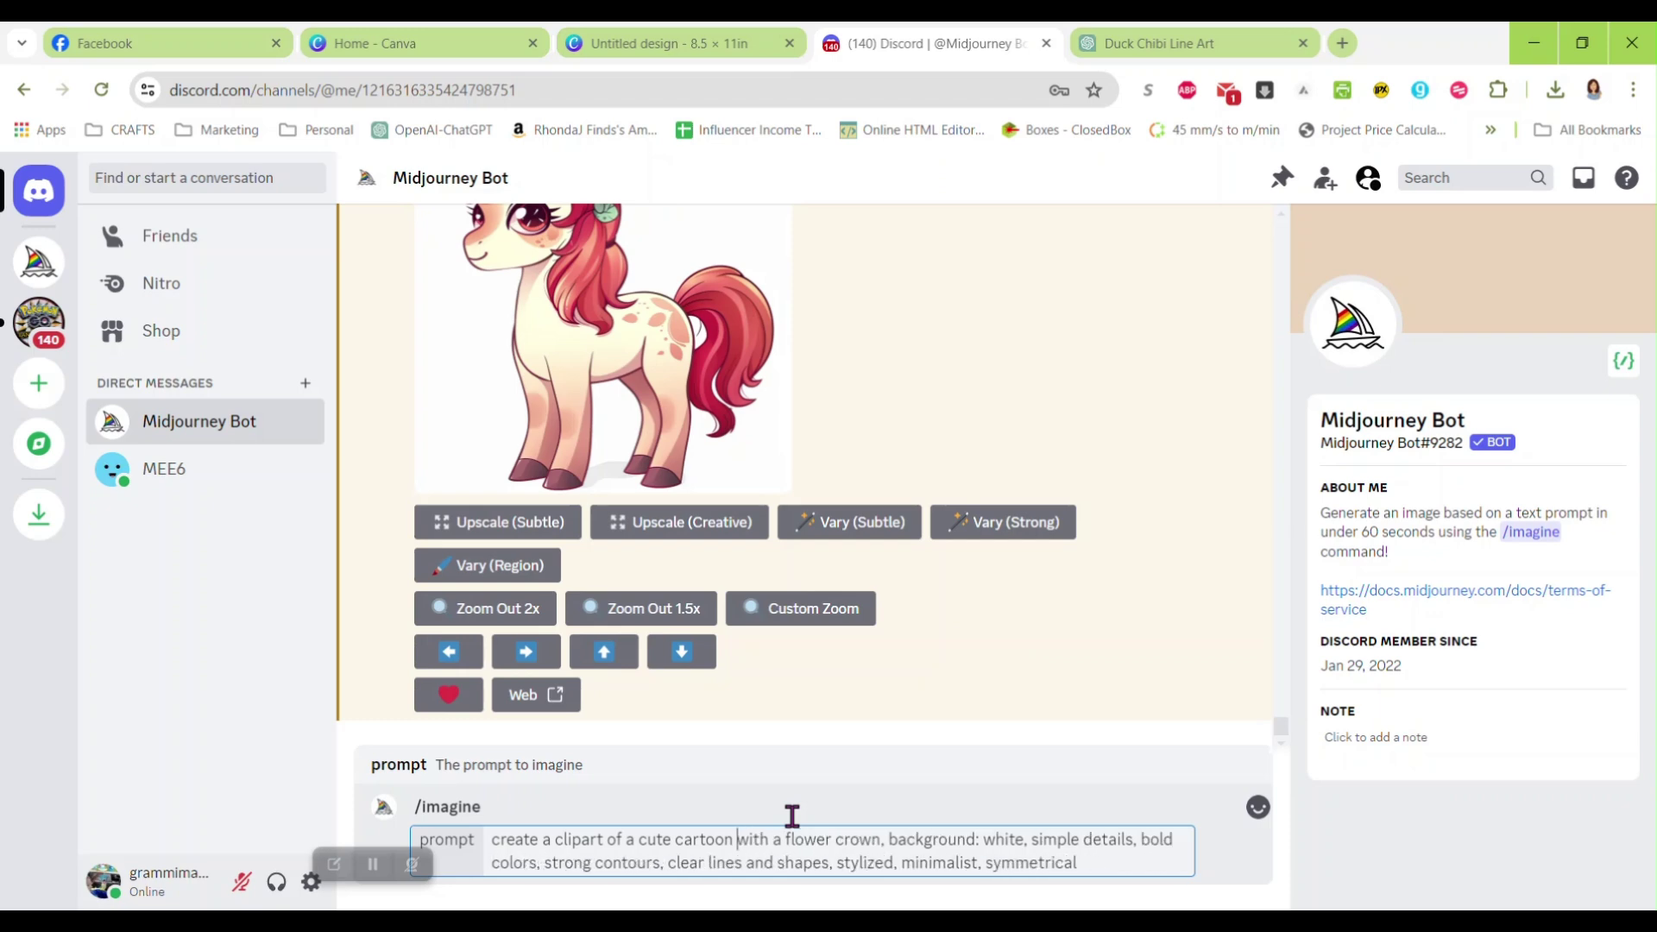
type("snake")
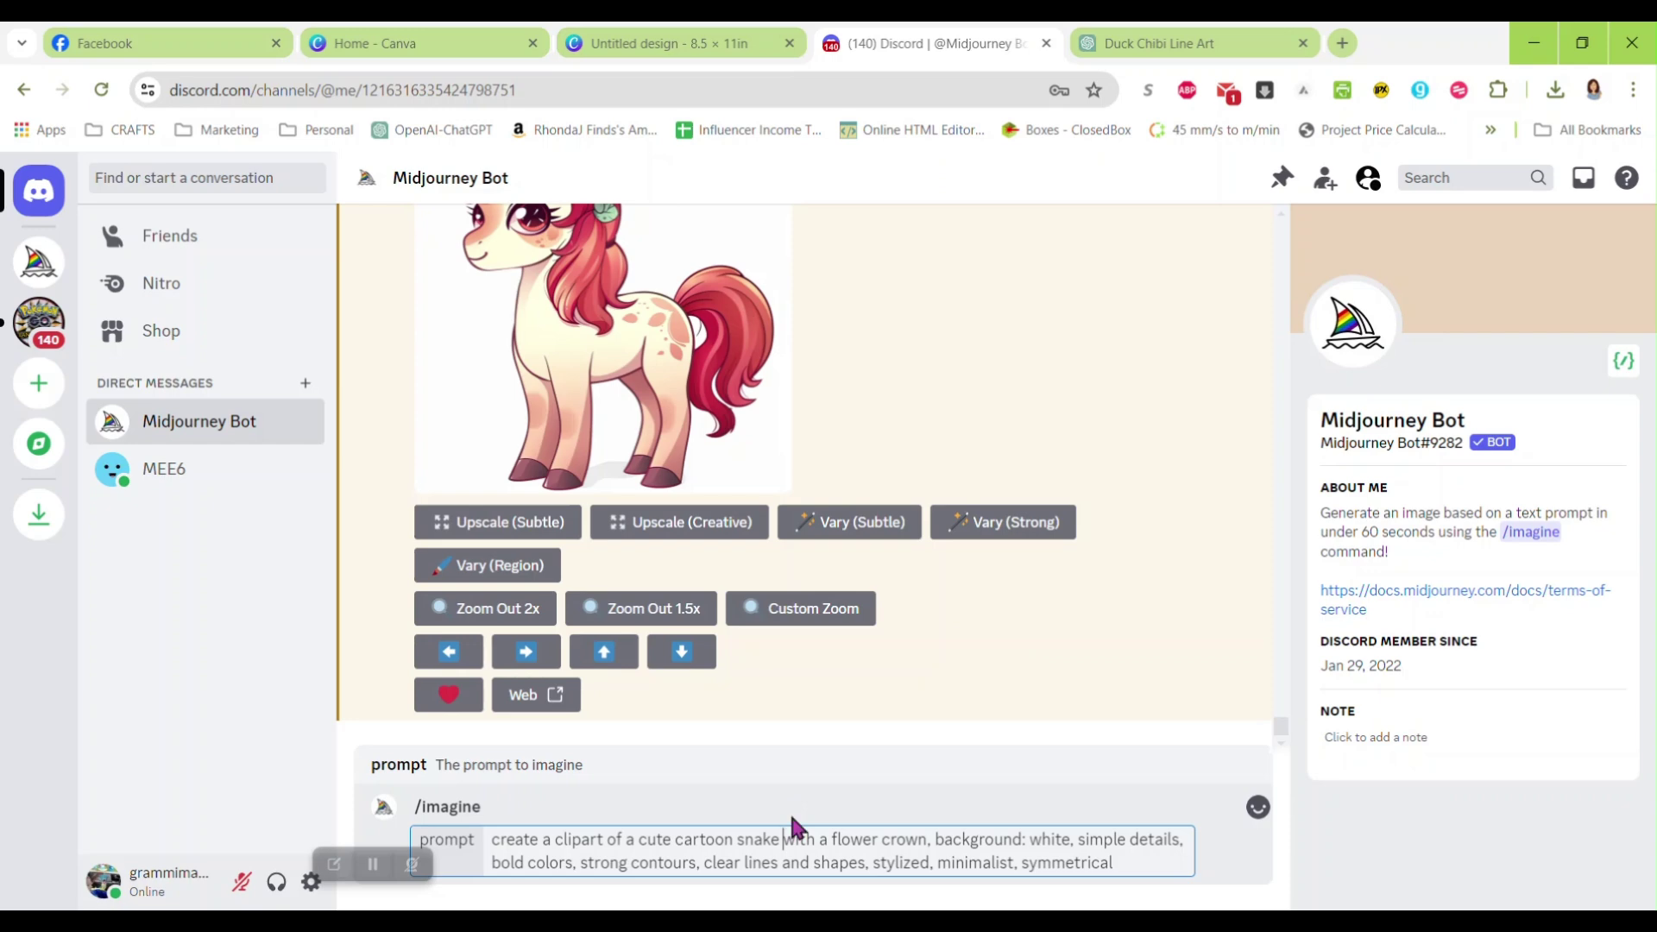
key("Return")
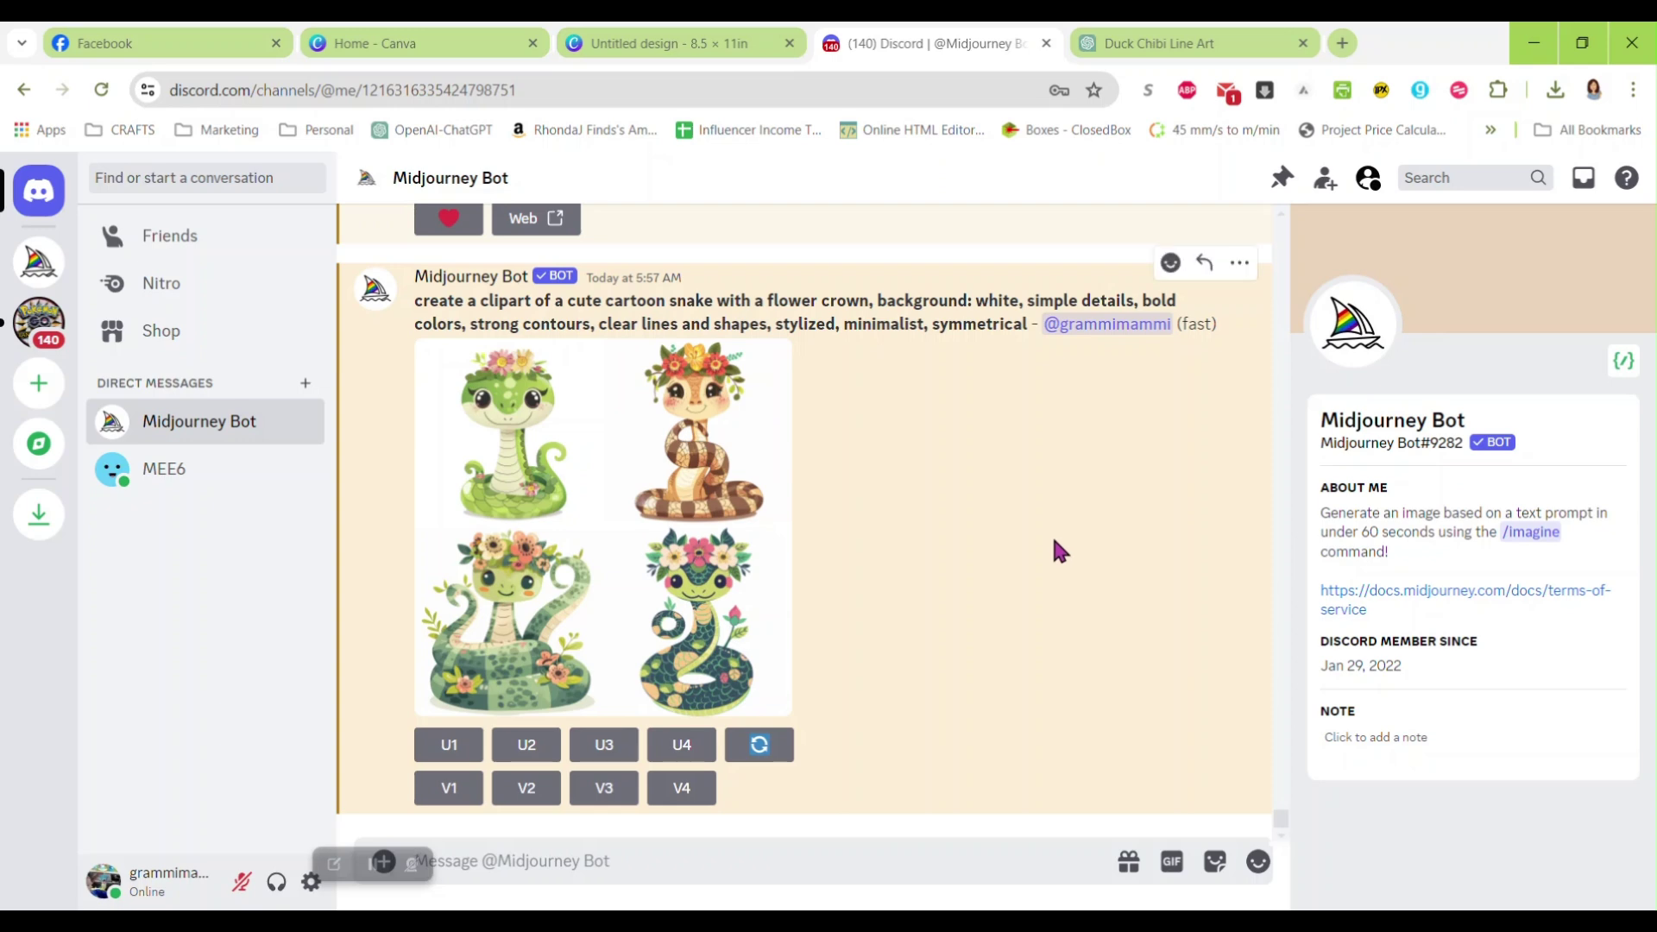
Step: Enlarge the finished four-snake grid for a close look, then close the preview
left_click(640, 466)
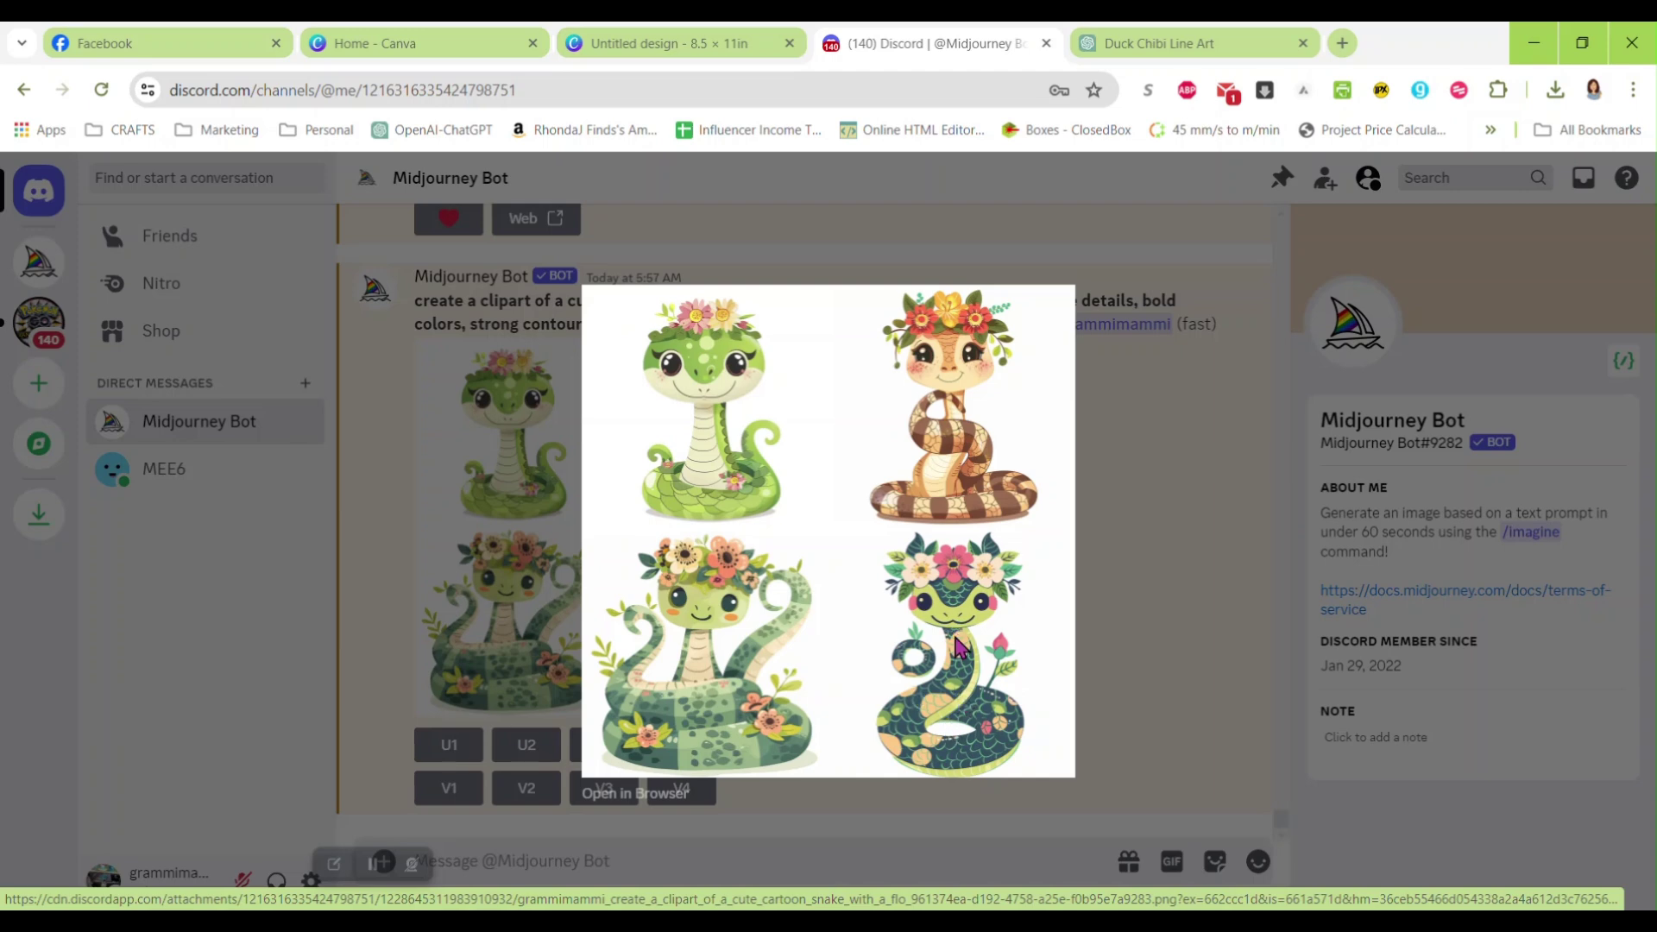
left_click(1169, 595)
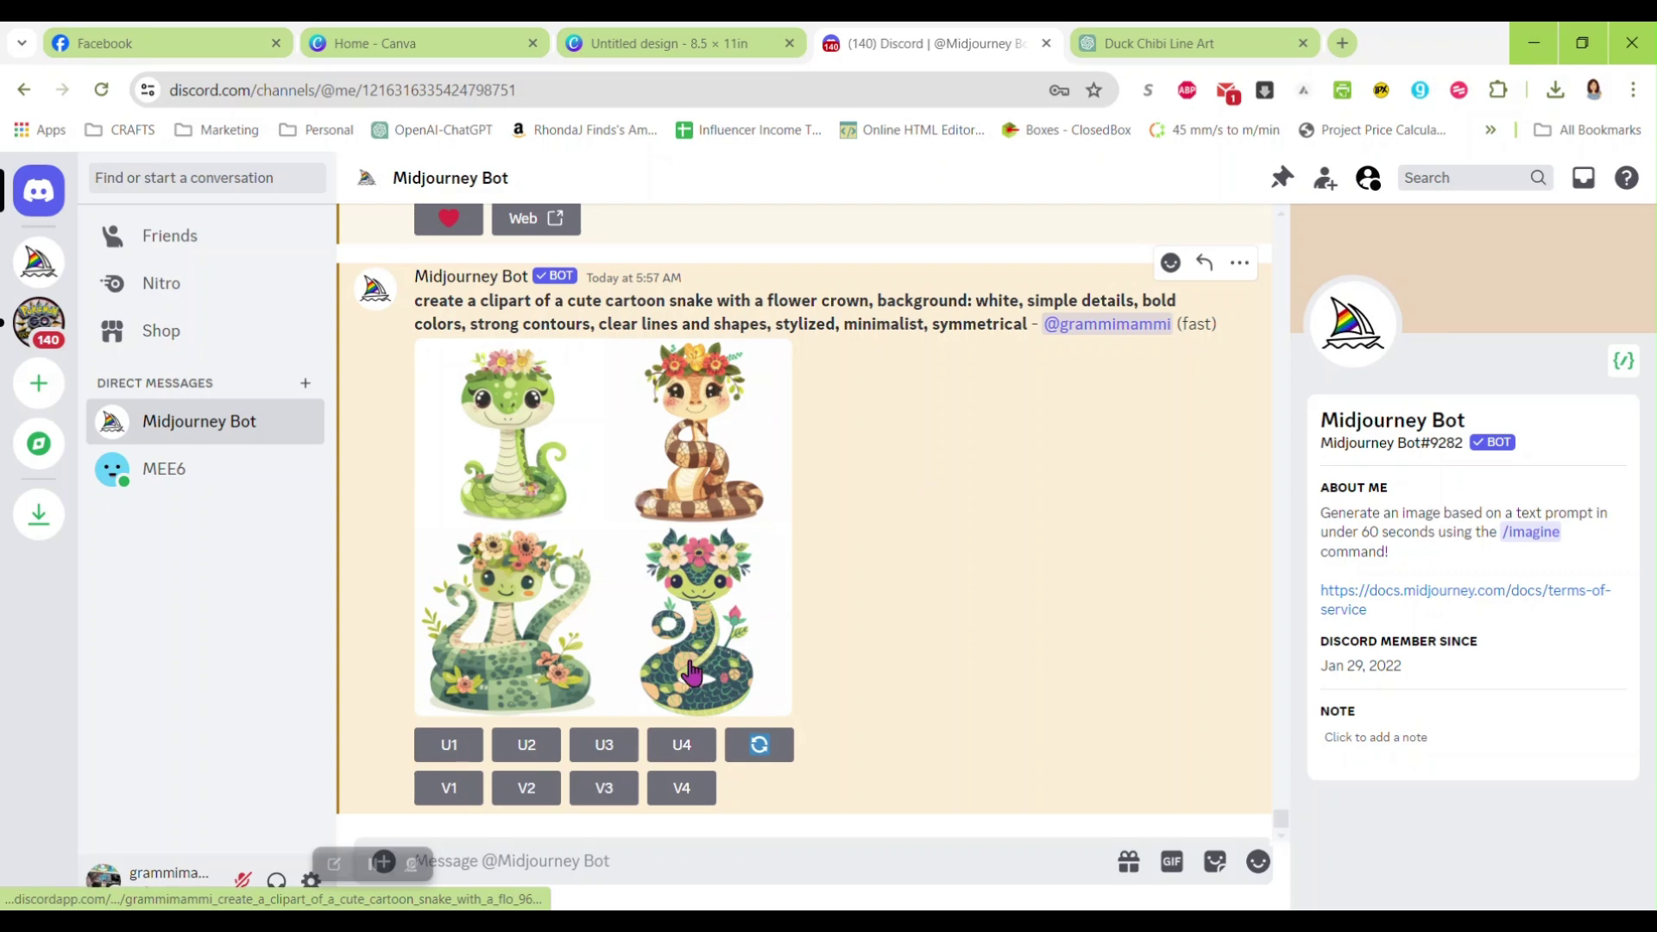
Step: Upscale snake U4, re-roll the snake prompt, and open the upscaled Image #4 preview
left_click(683, 753)
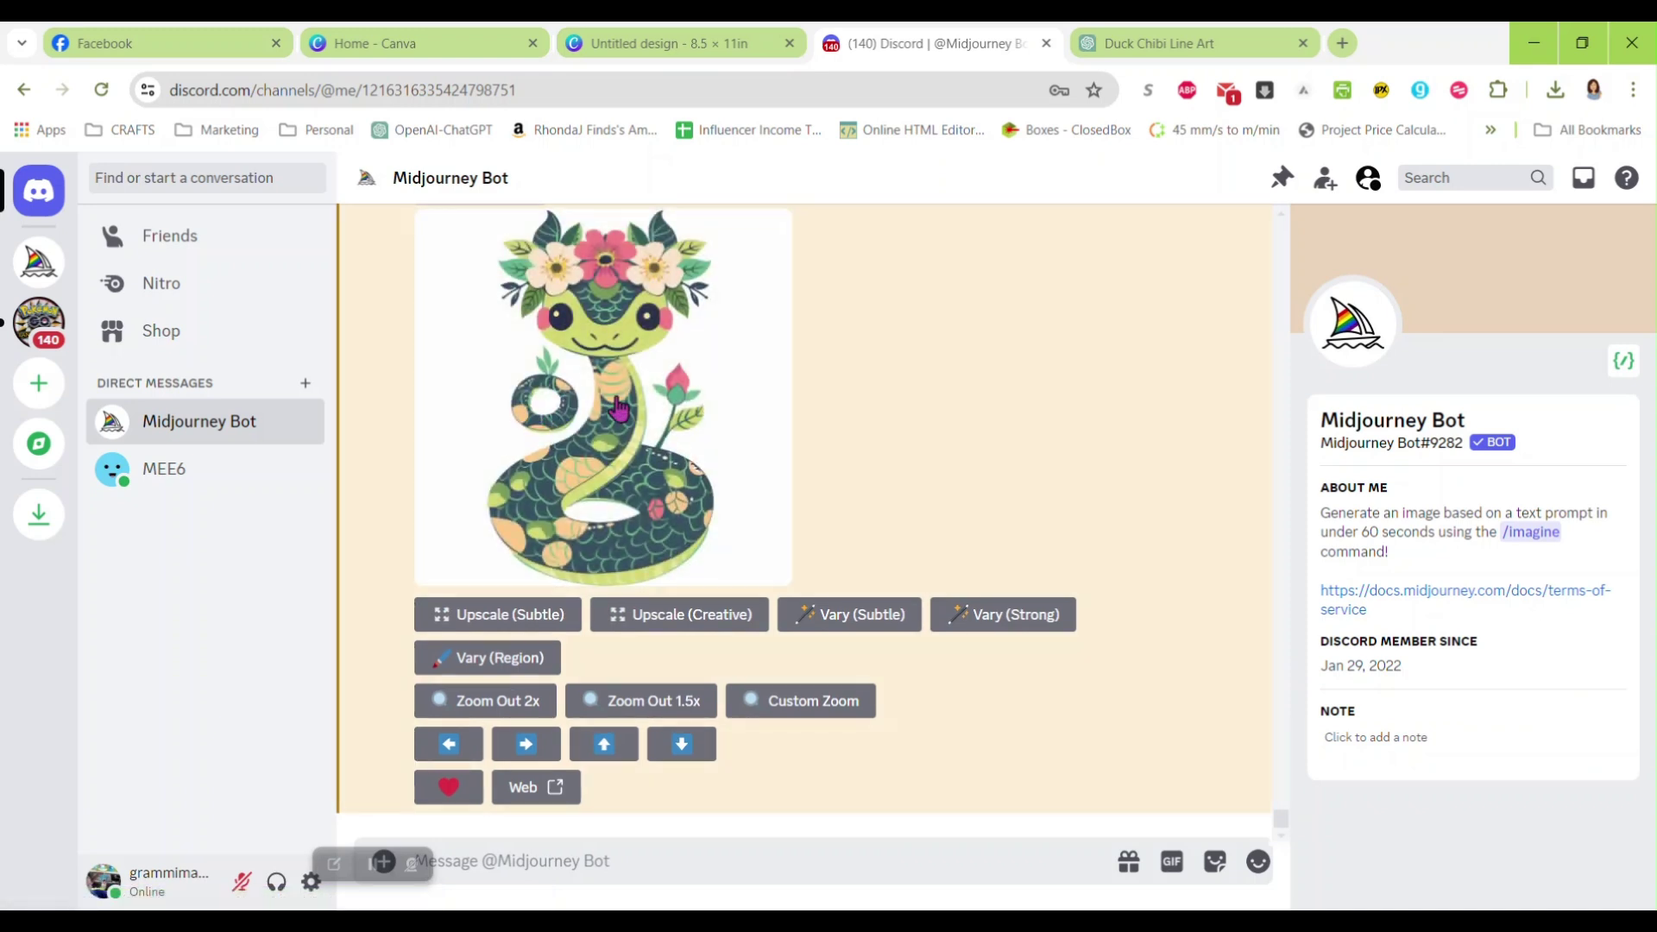
scroll(858, 440, "up", 5)
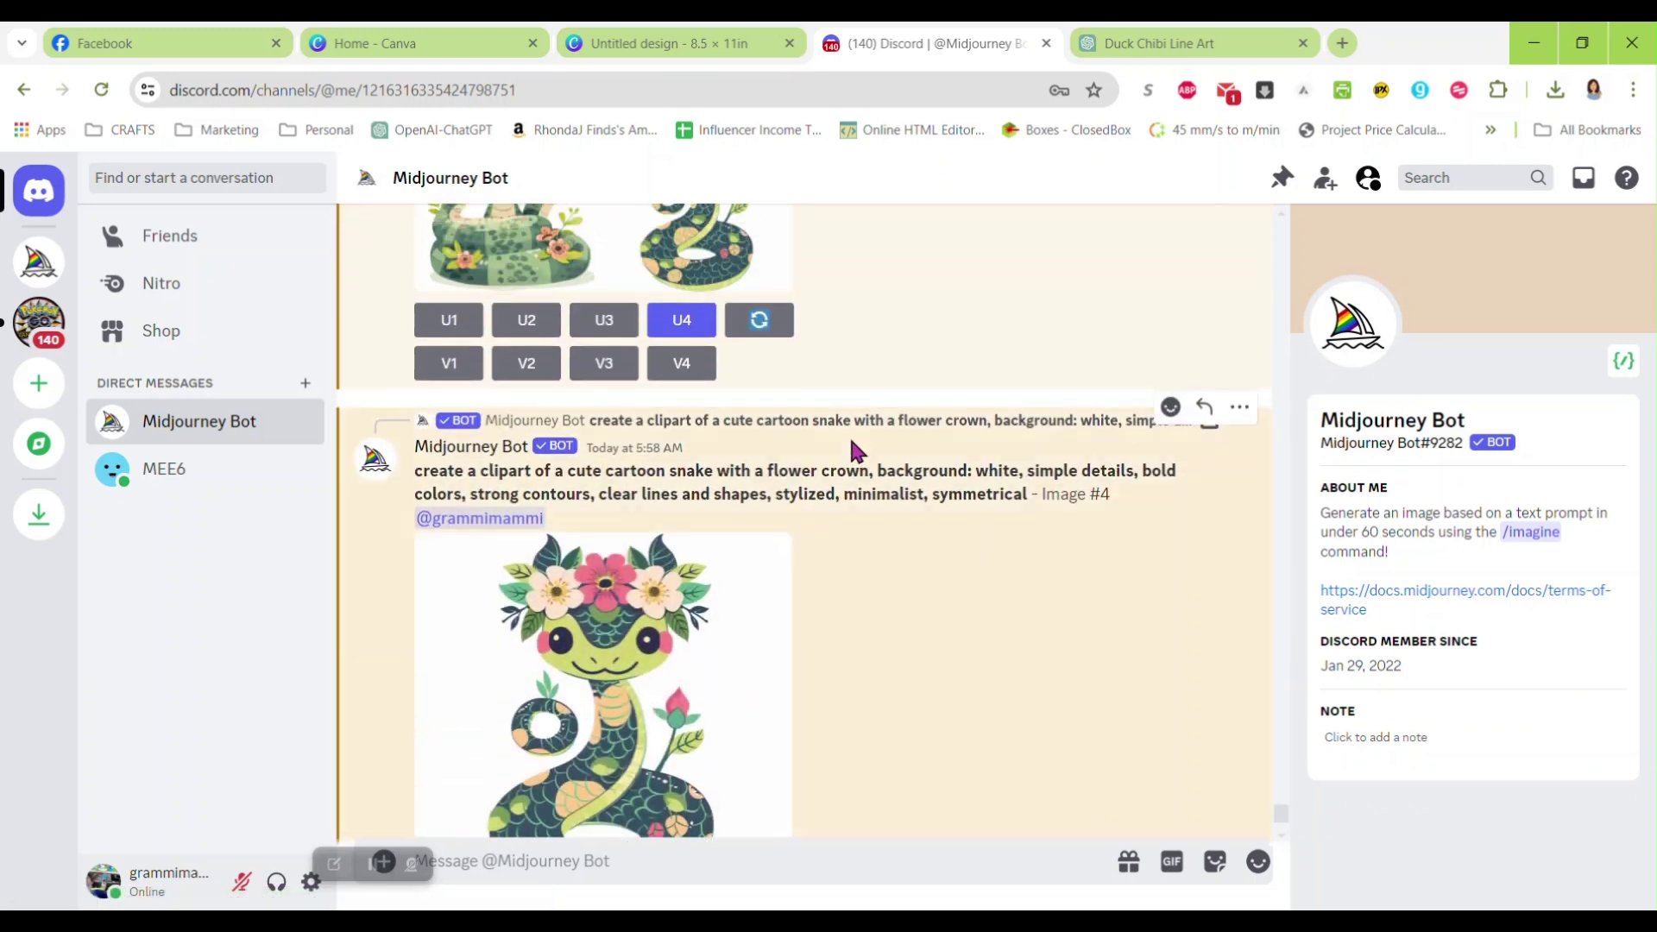
scroll(884, 360, "up", 3)
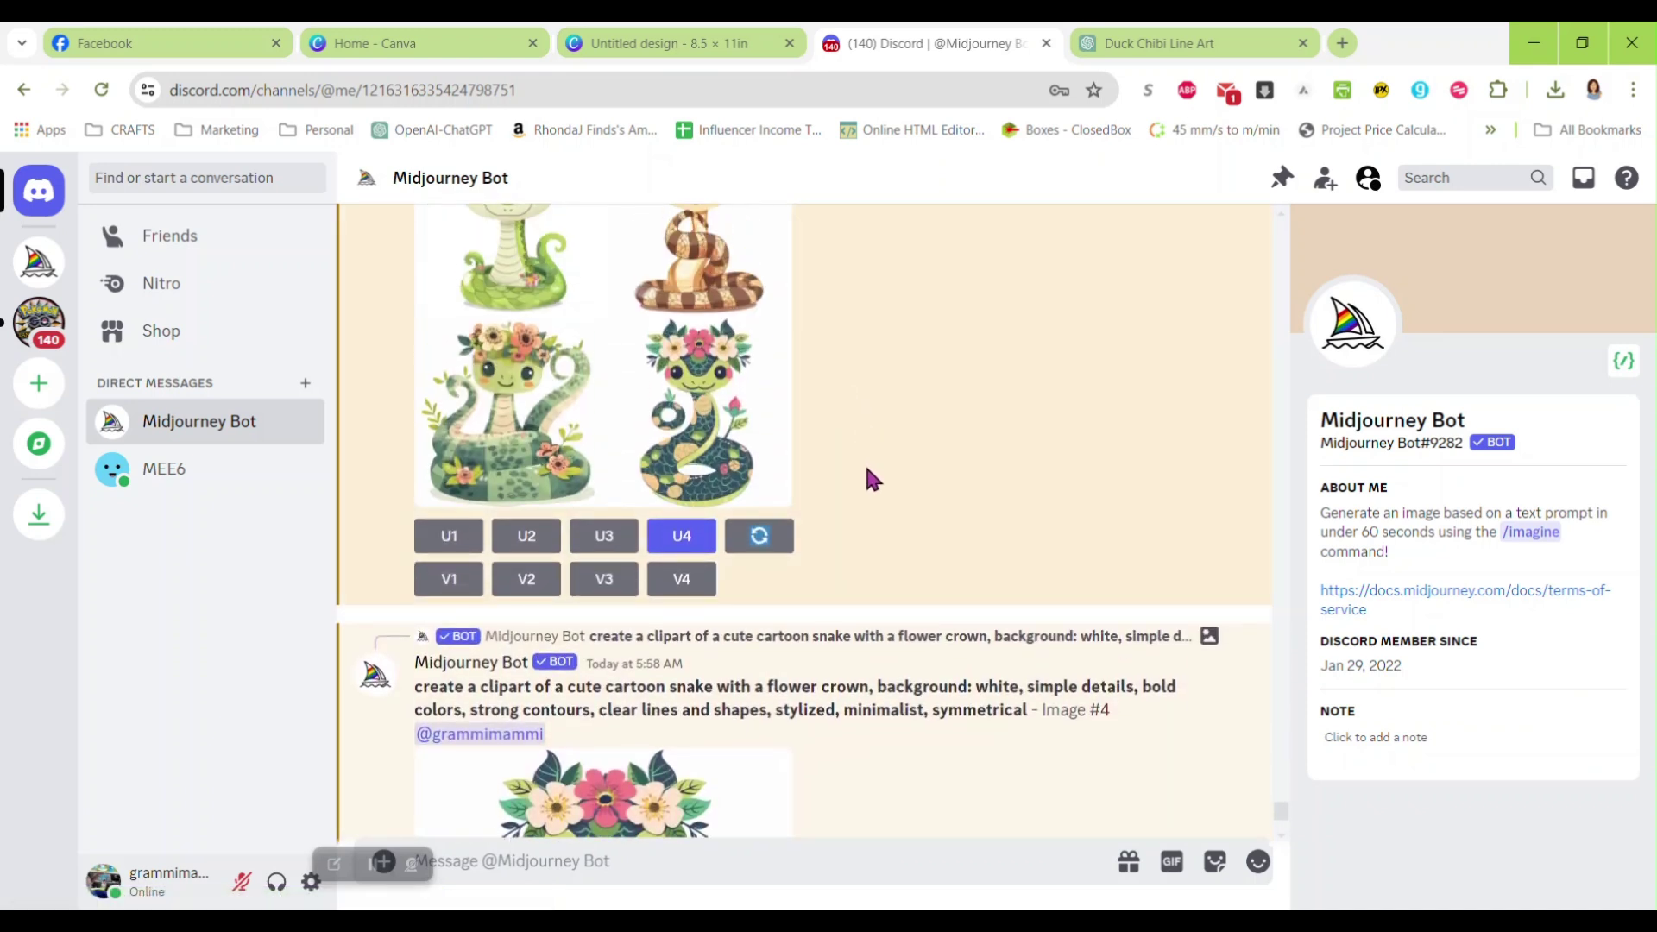
left_click(747, 532)
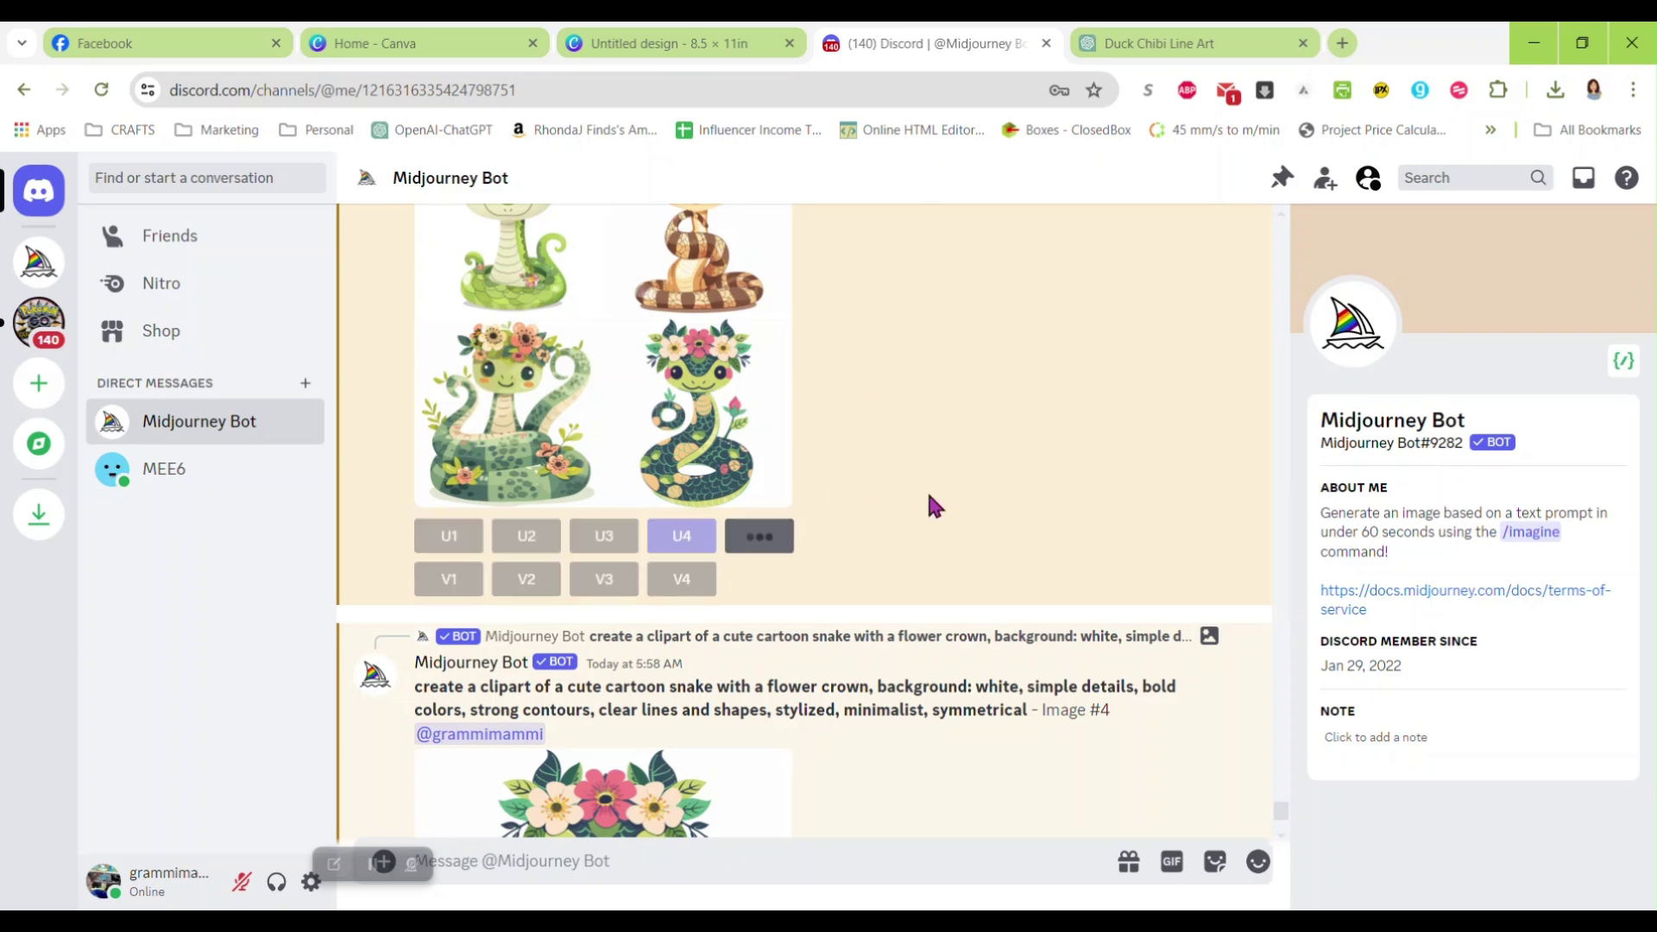
scroll(955, 438, "down", 8)
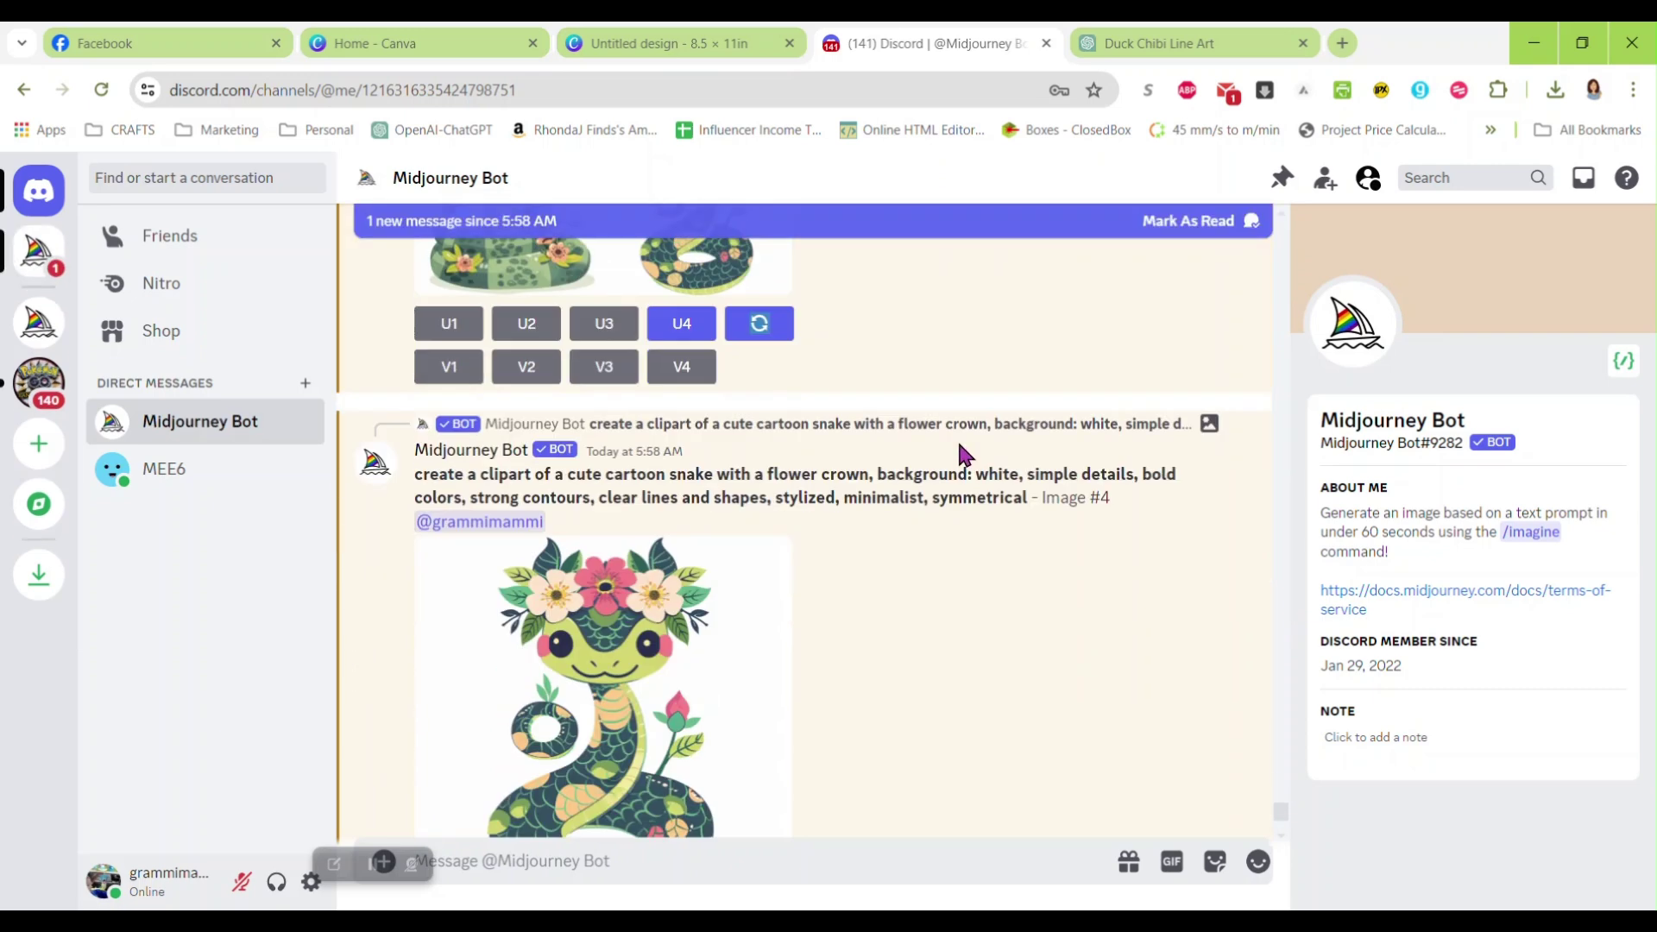
scroll(949, 440, "up", 3)
left_click(625, 479)
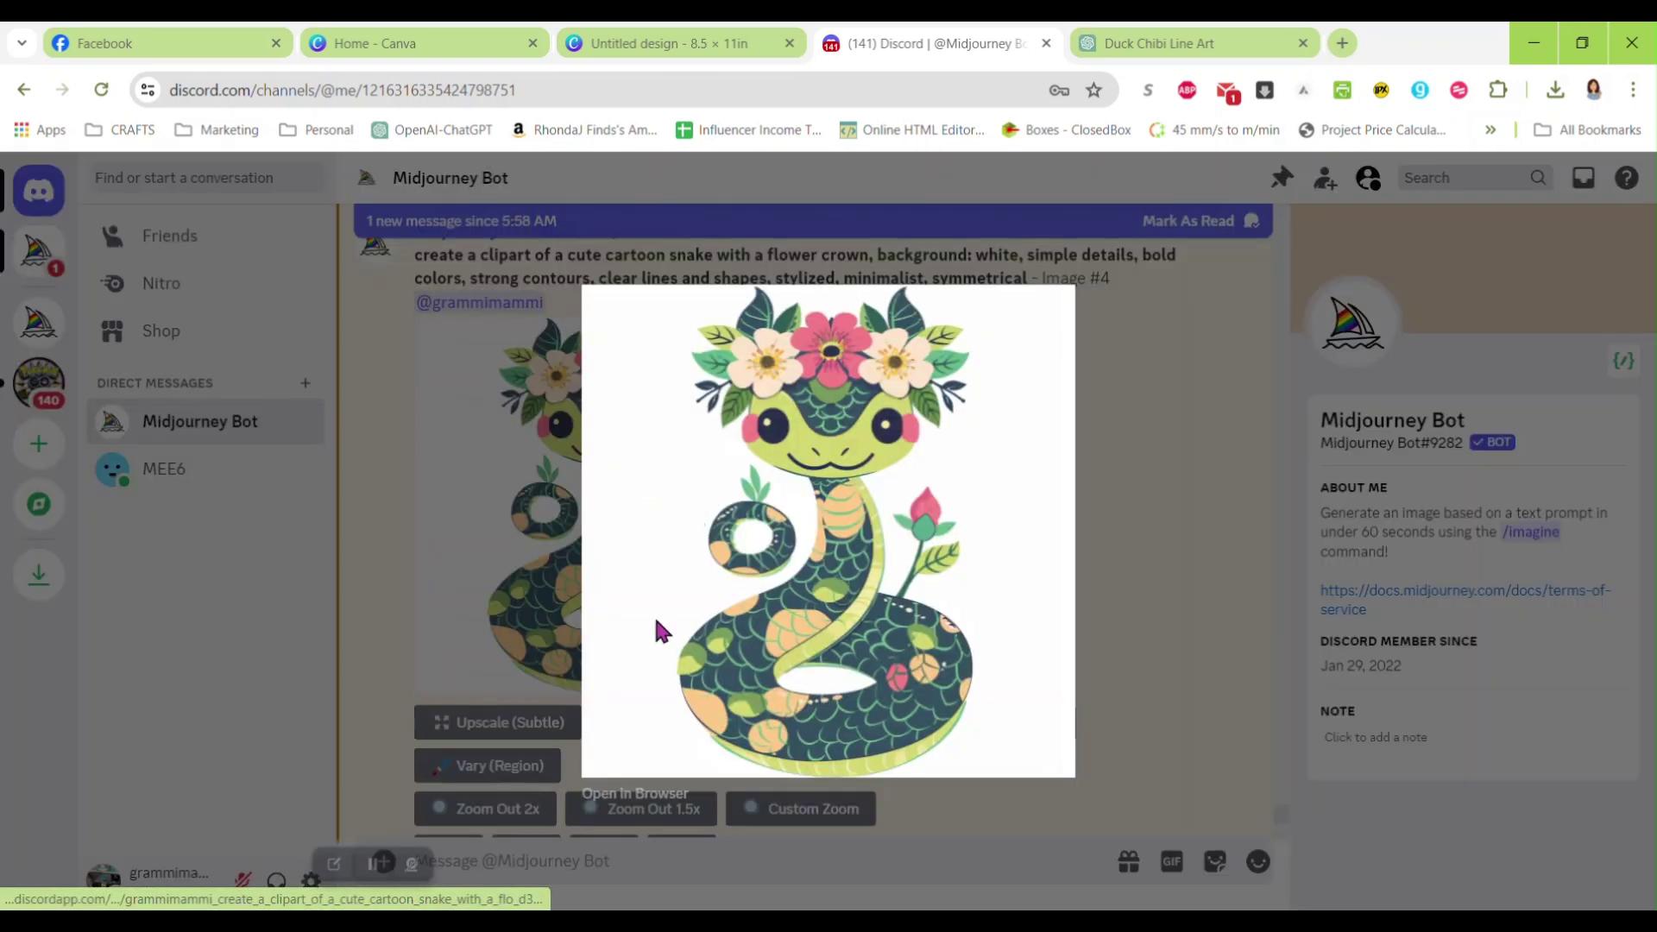
Step: Copy the upscaled snake from its full-size browser view and paste it onto the Canva page
left_click(643, 789)
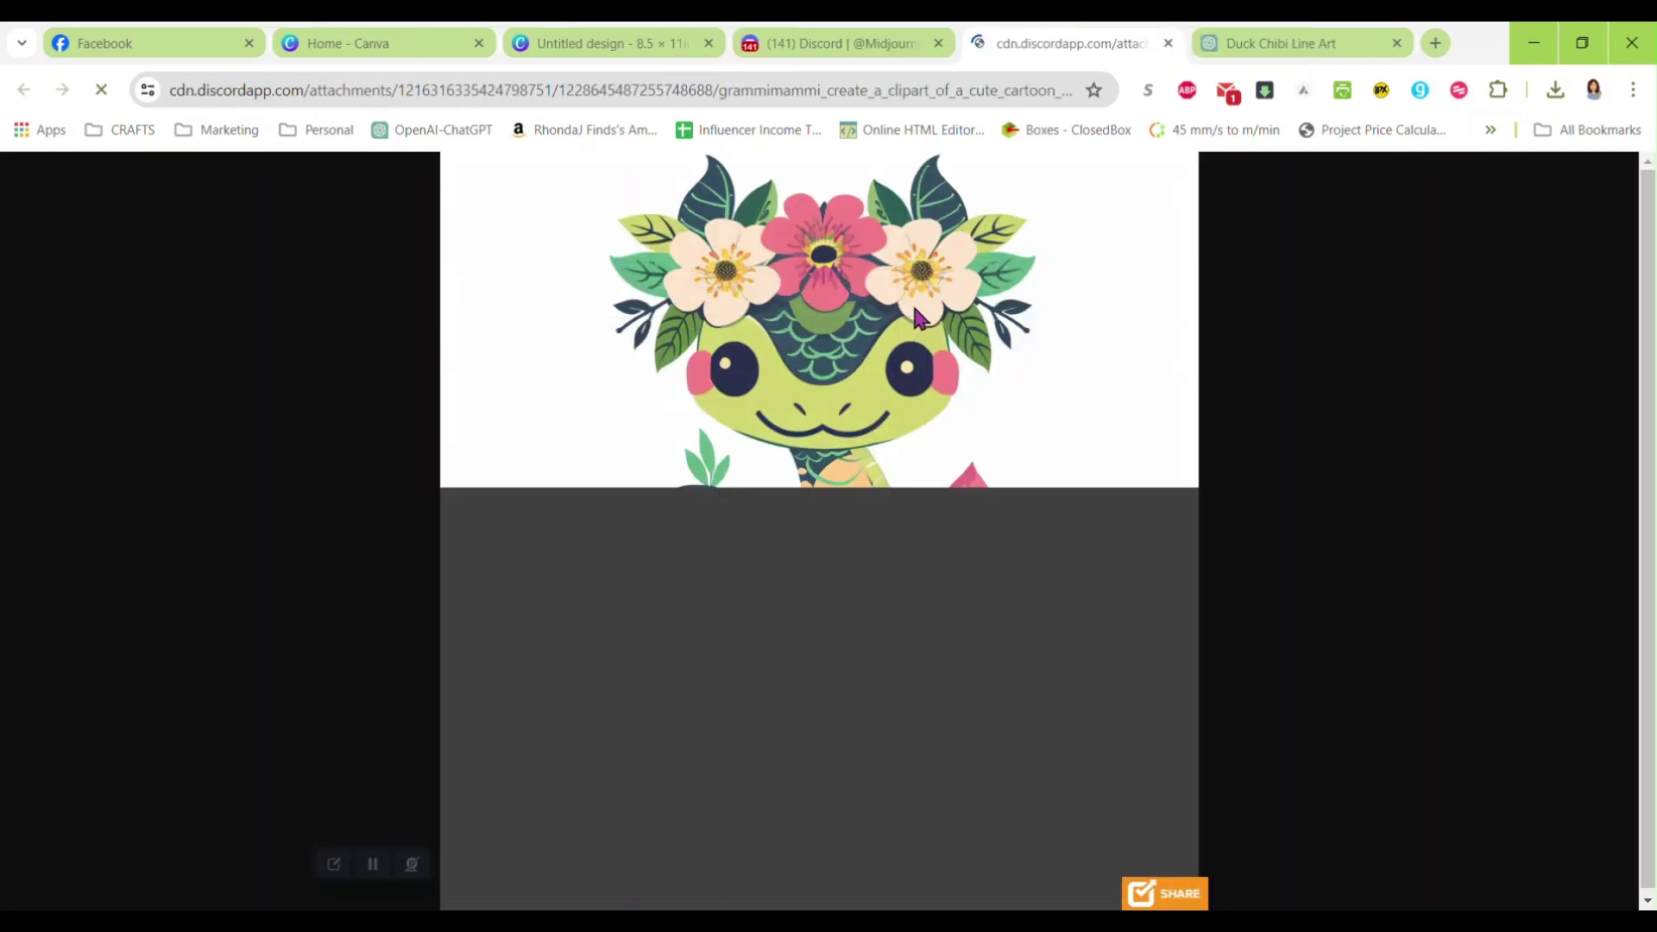
right_click(888, 376)
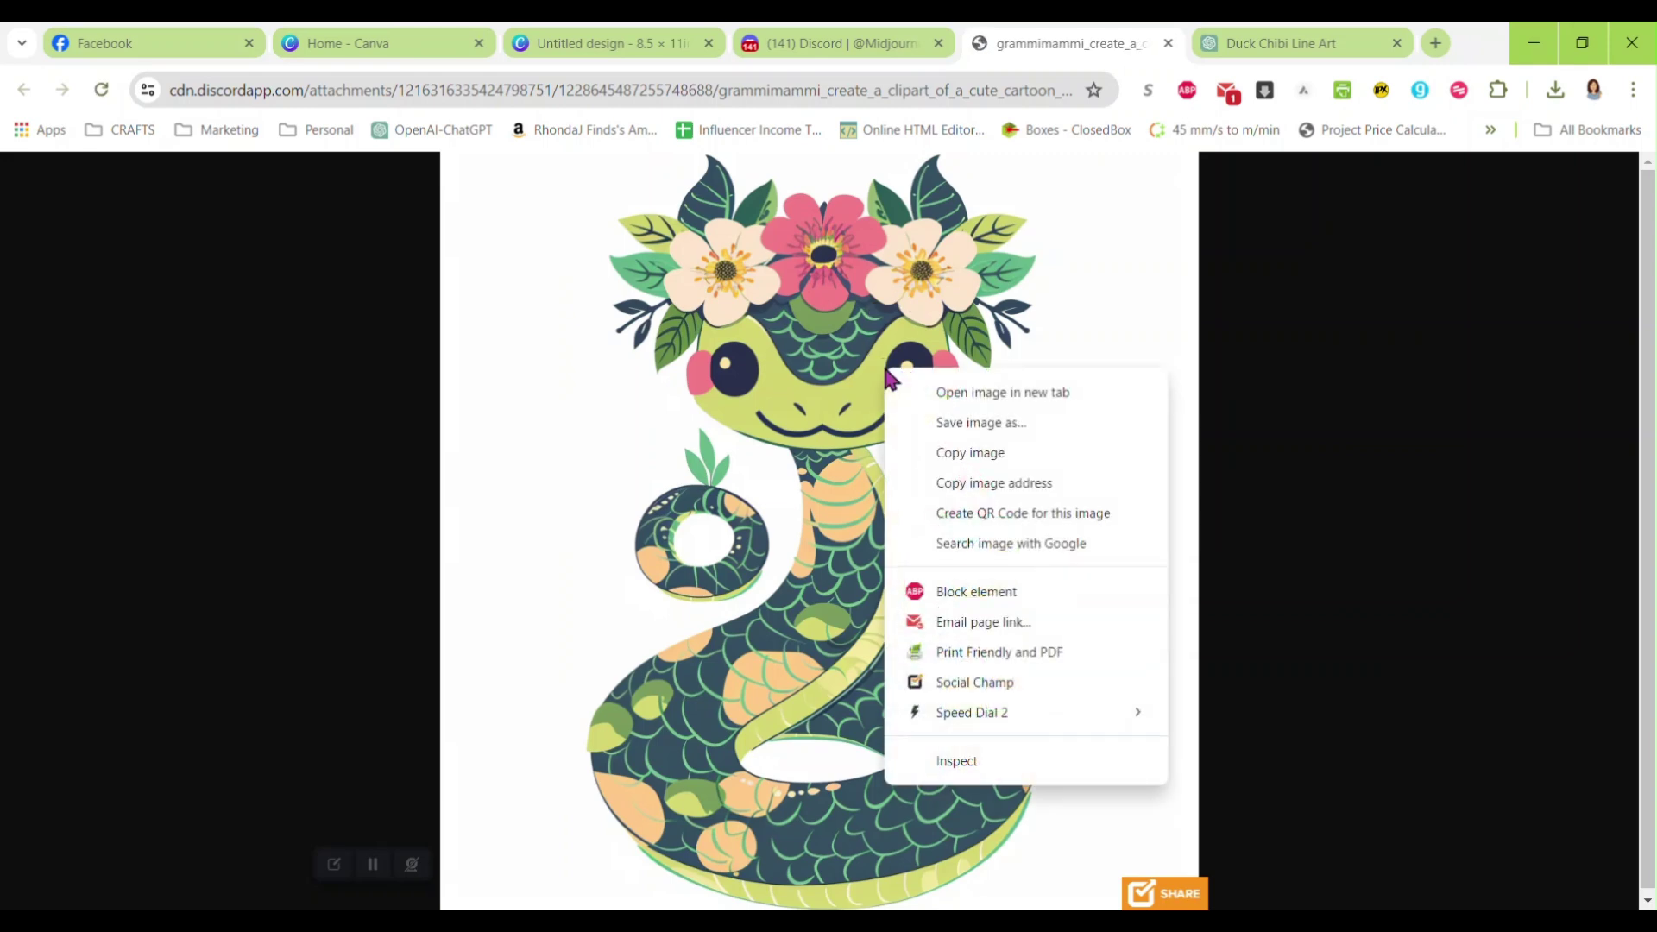
left_click(947, 453)
left_click(577, 39)
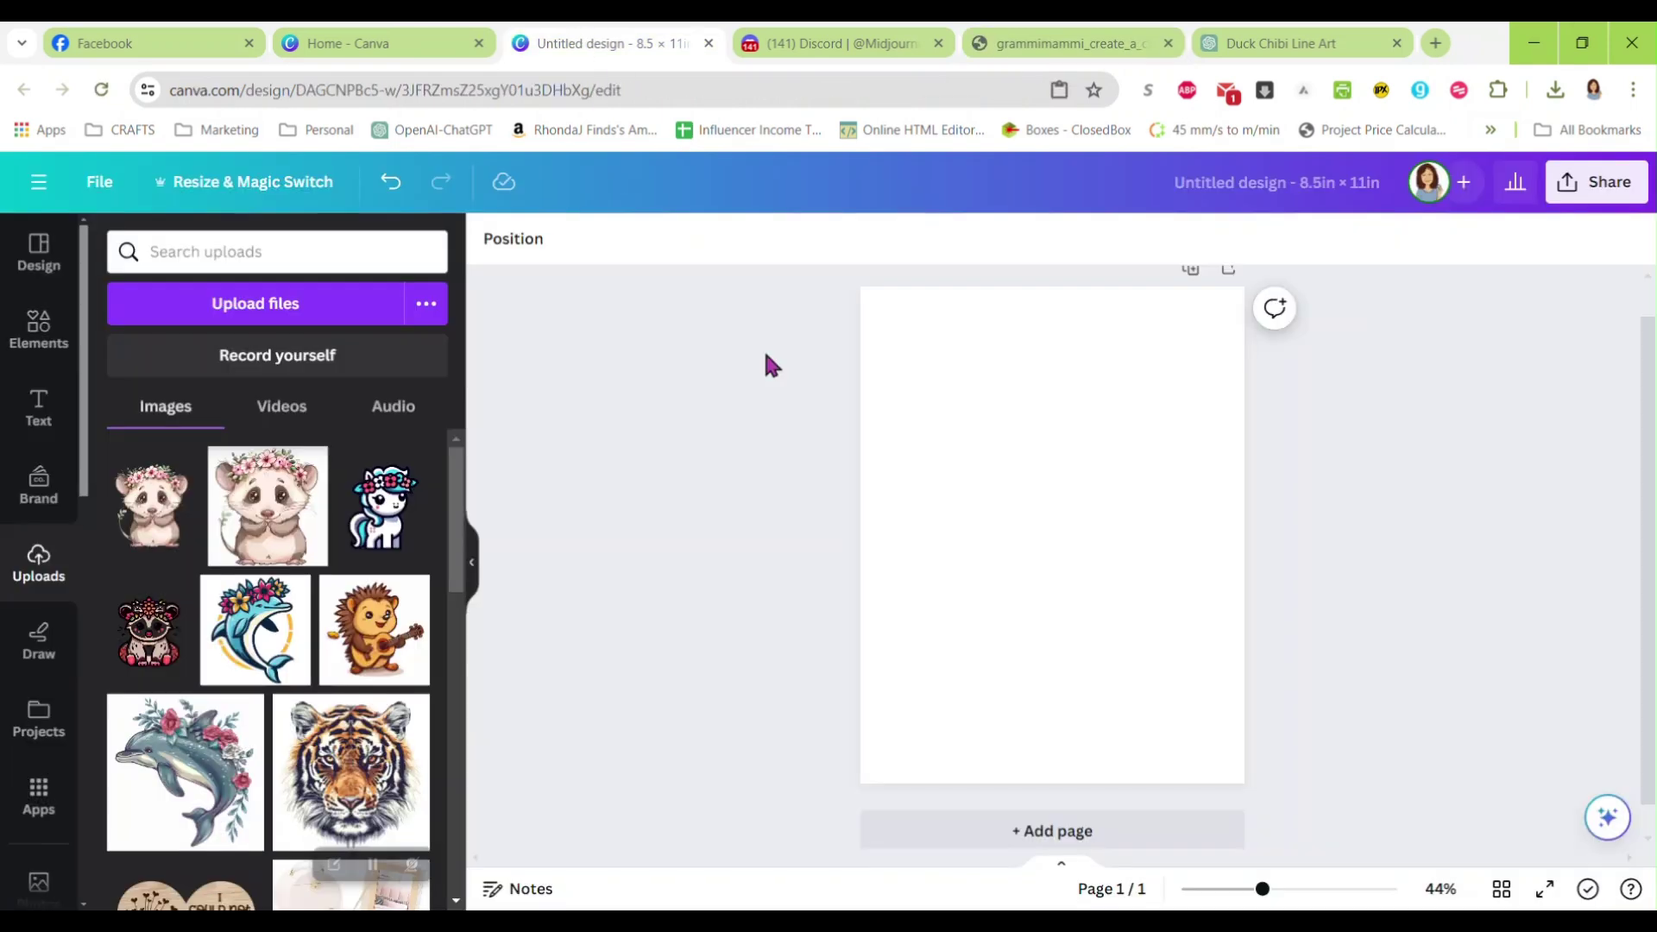
right_click(974, 432)
left_click(1001, 495)
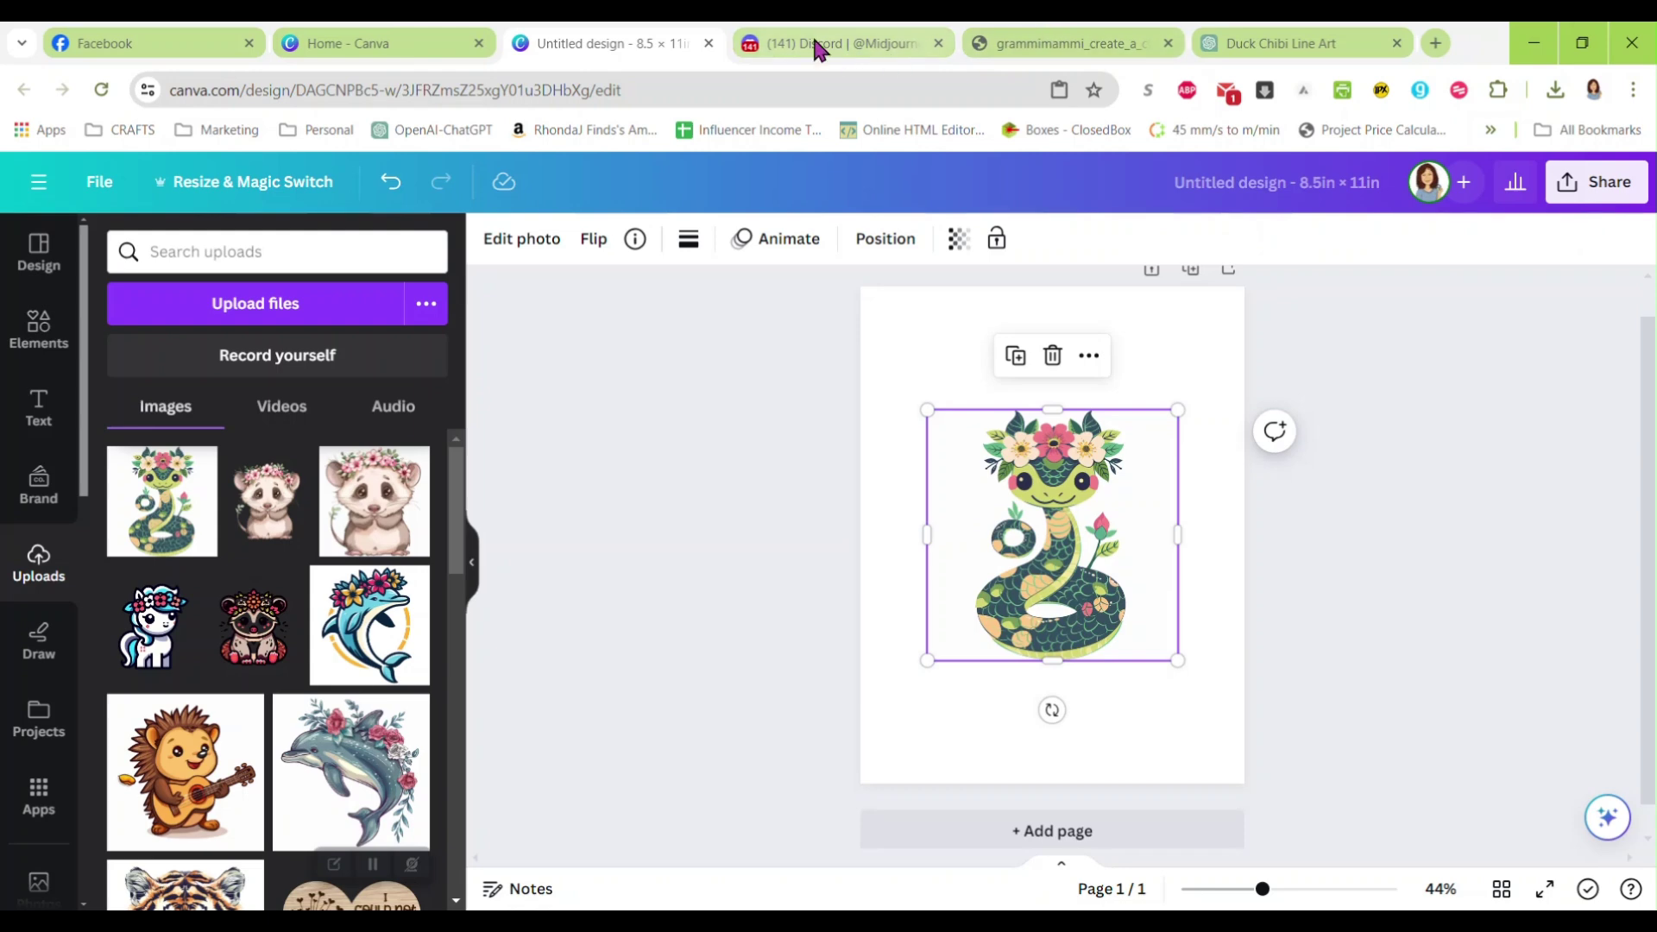
Step: Close the snake preview in Discord to follow the re-run grid's progress
left_click(848, 43)
left_click(1126, 448)
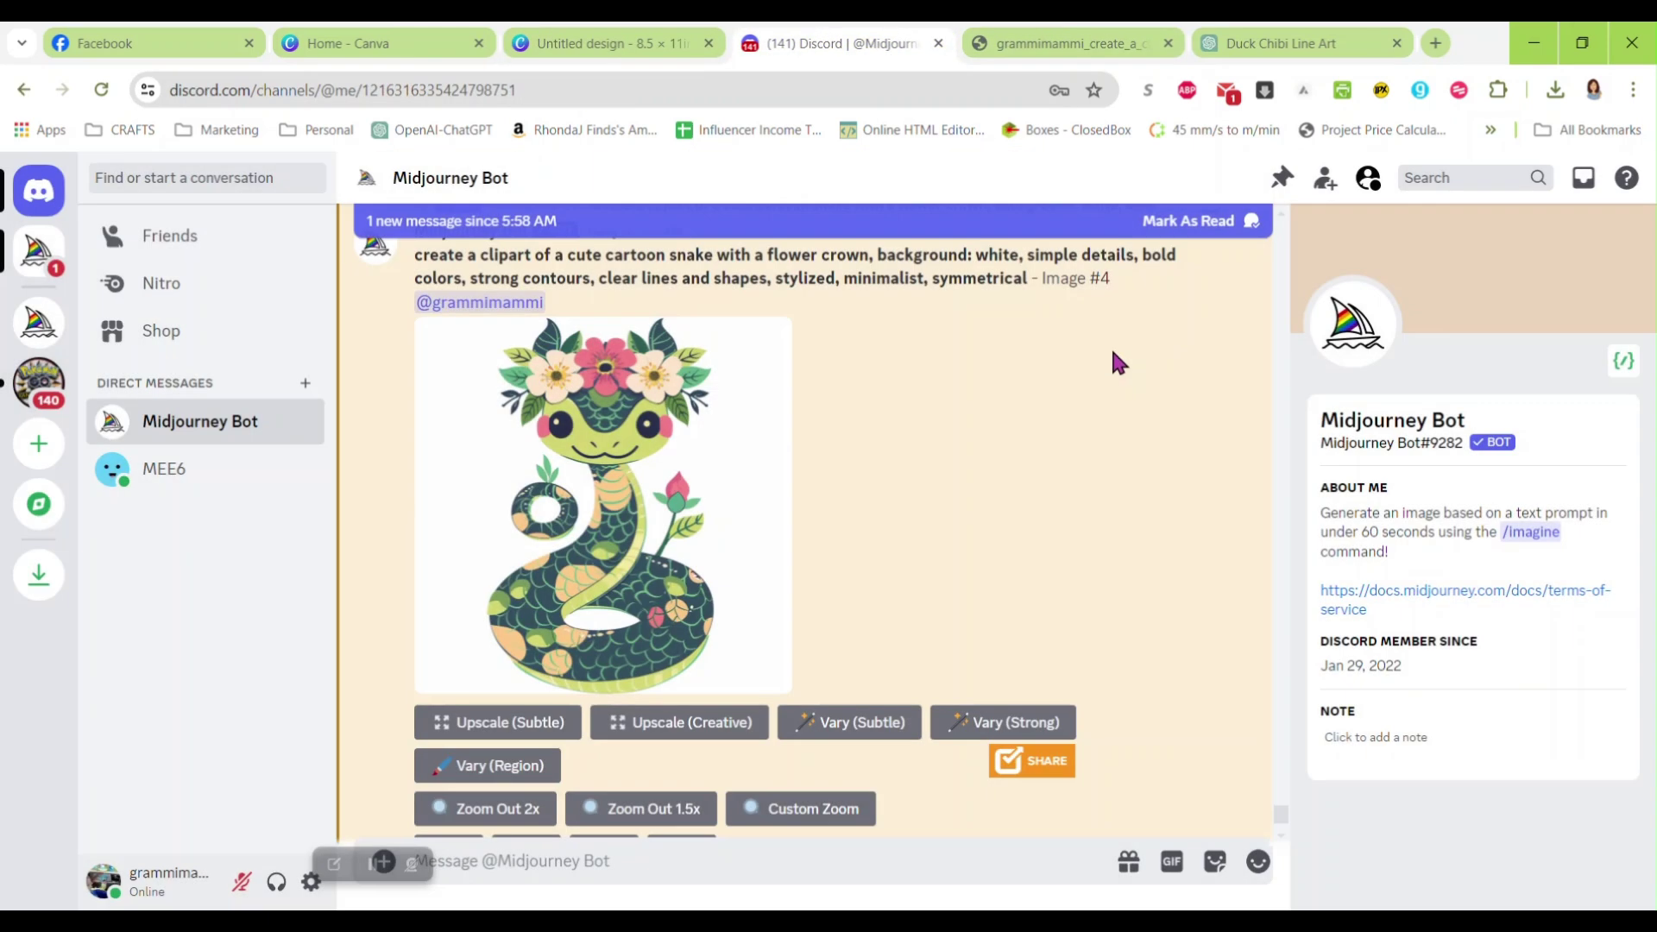
scroll(1035, 371, "down", 3)
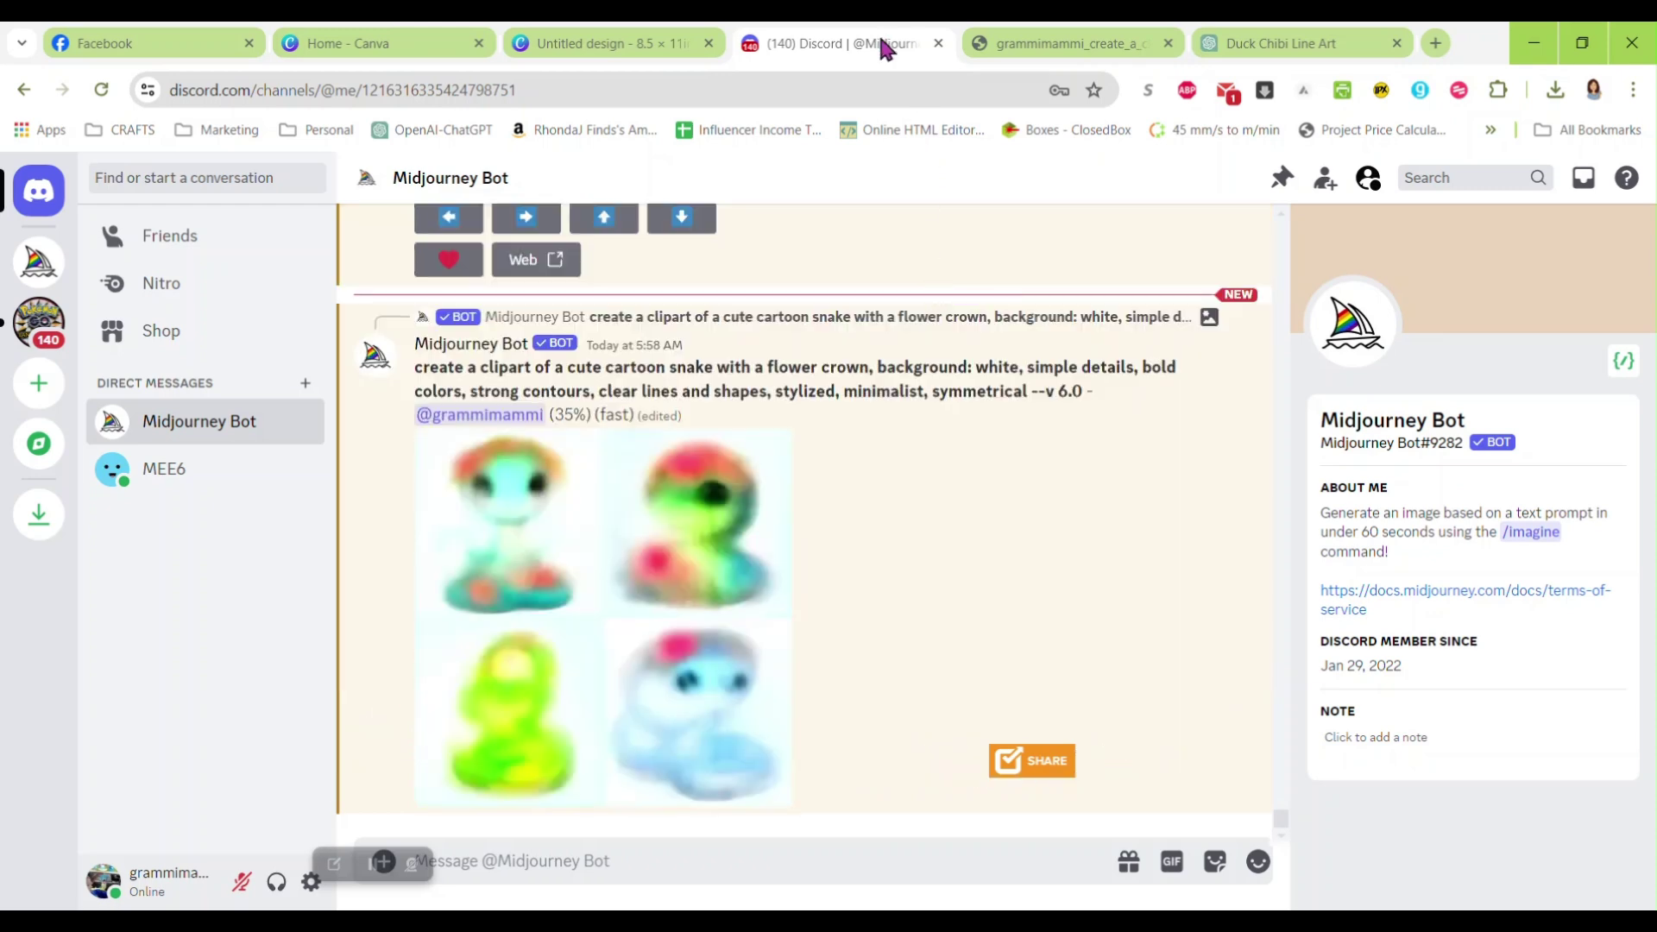
Step: Enlarge the pasted snake image on the Canva page
left_click(591, 45)
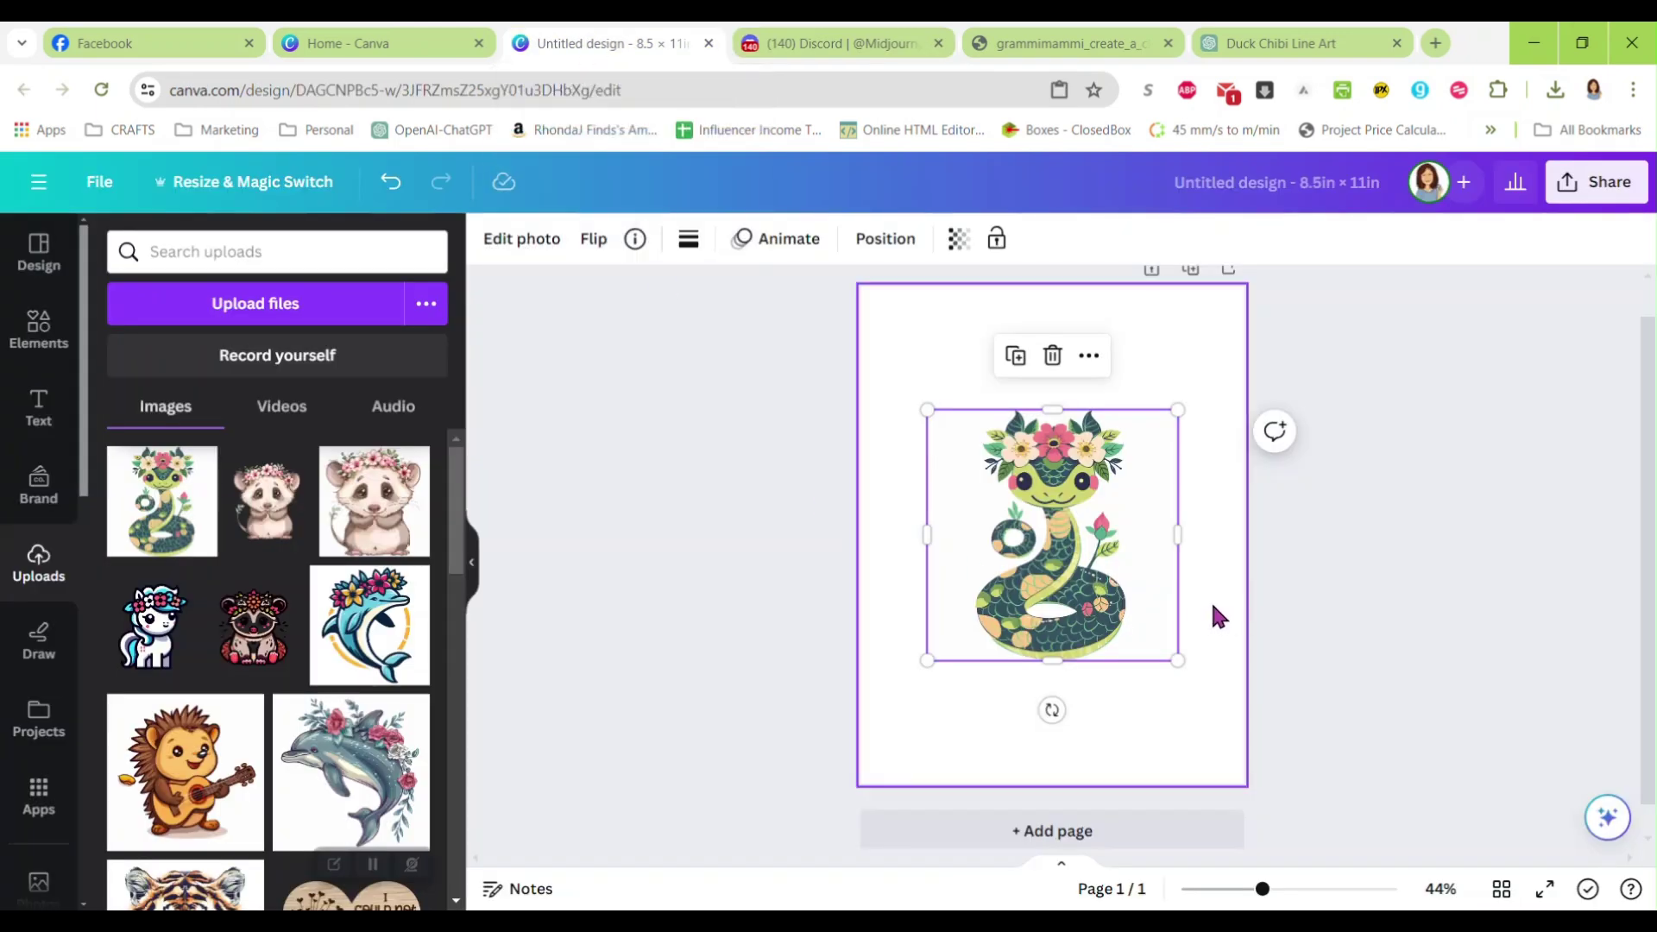
left_click_drag(926, 410, 866, 350)
left_click_drag(1177, 660, 1236, 719)
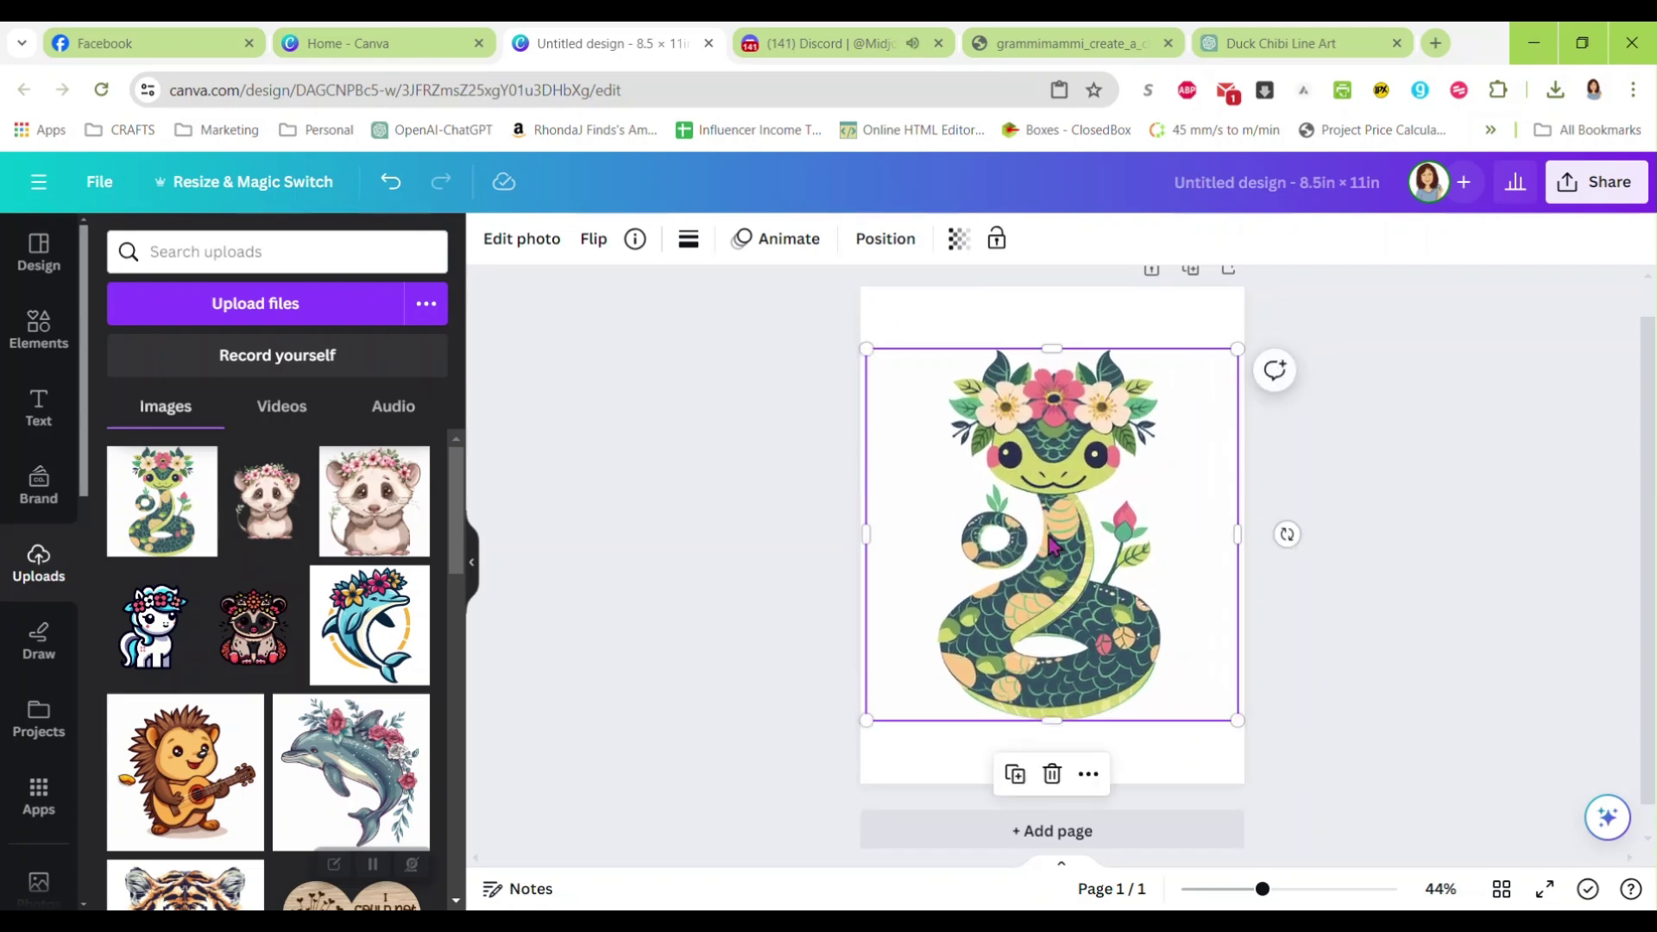
Step: Brush away the small leaf sprout left of the snake with Magic Eraser
left_click(517, 250)
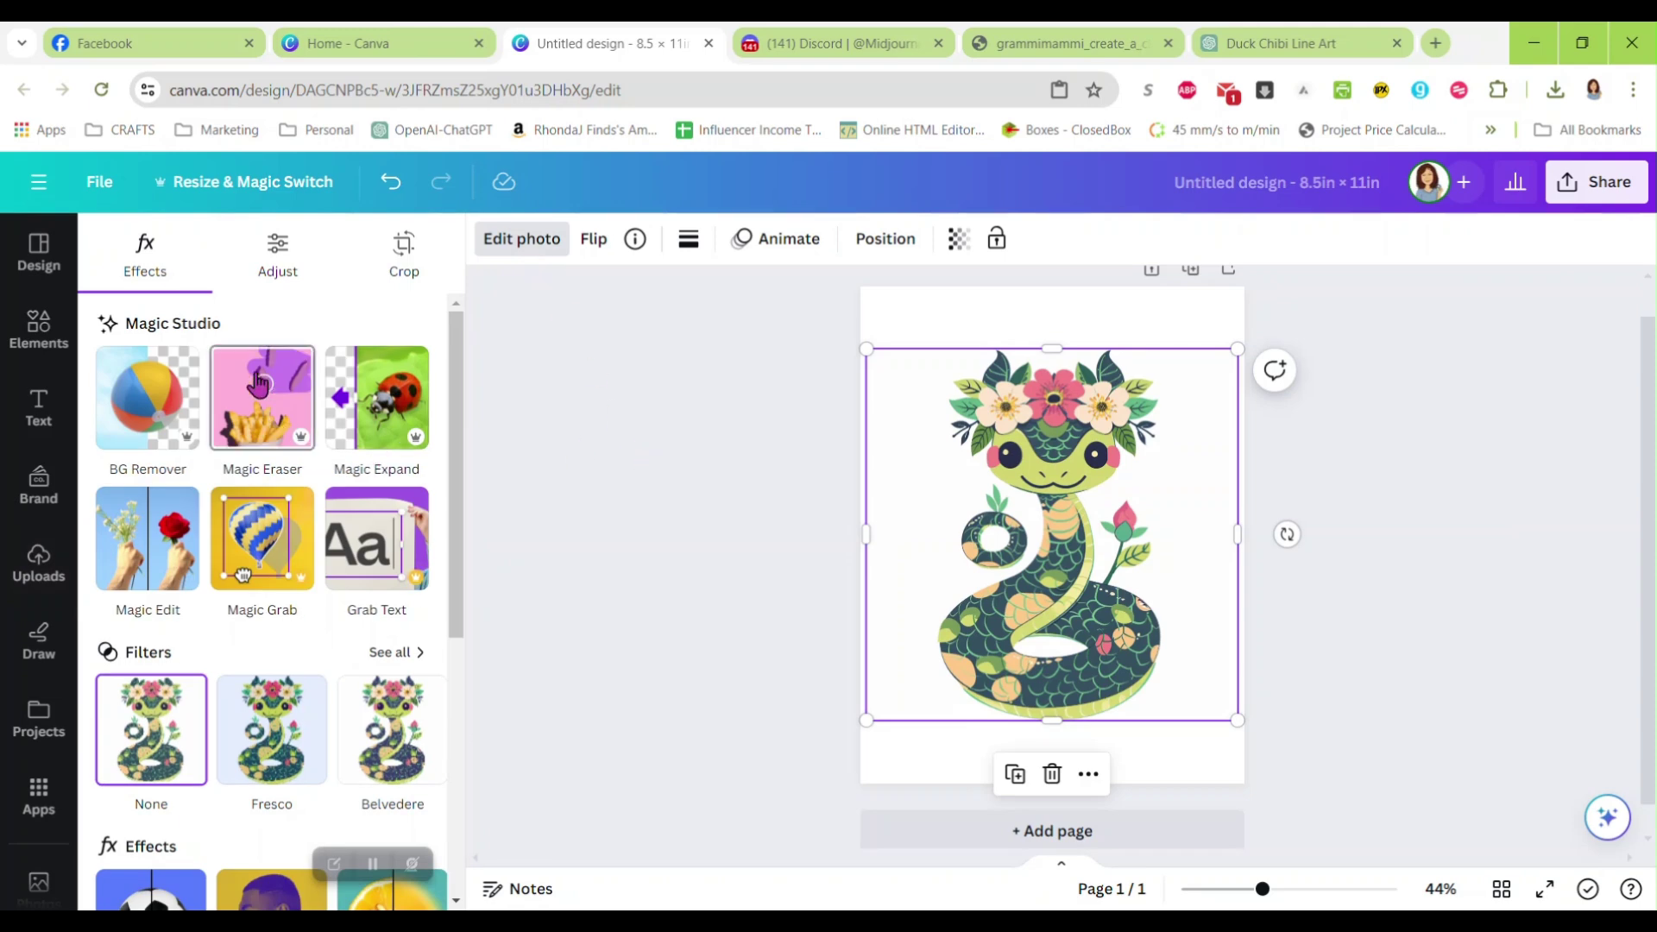
left_click(259, 383)
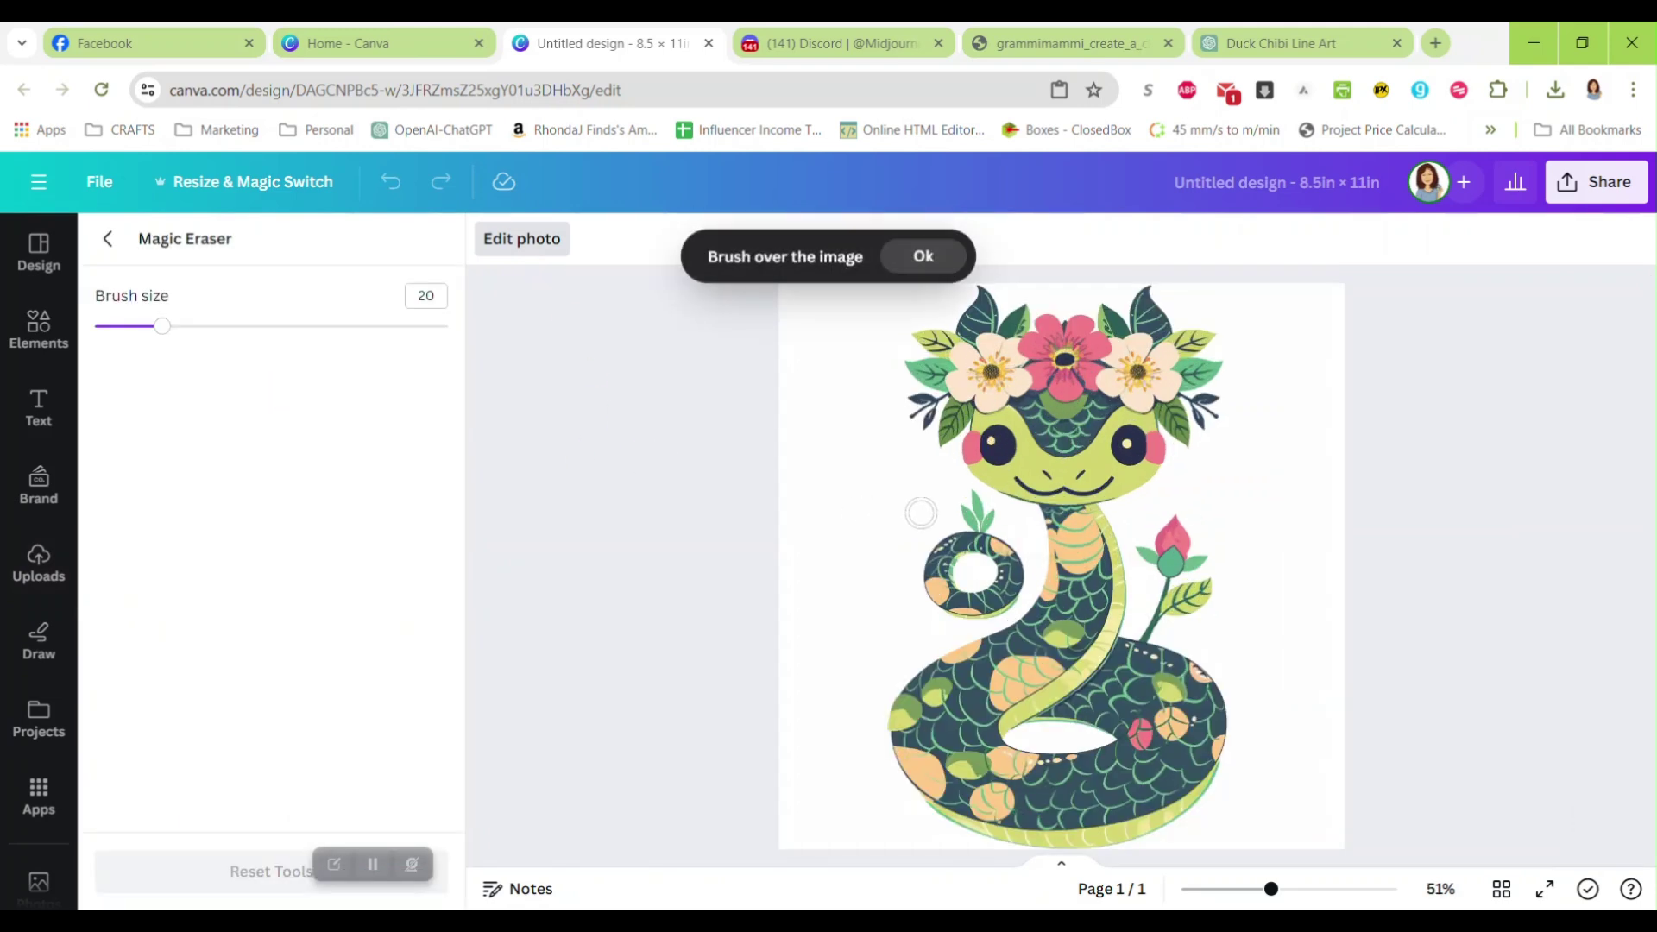
mouse_move(970, 503)
left_mouse_down()
mouse_move(1007, 563)
mouse_move(1004, 602)
mouse_move(954, 612)
mouse_move(929, 589)
mouse_move(936, 539)
mouse_move(984, 552)
mouse_move(975, 578)
mouse_move(945, 563)
mouse_move(975, 582)
mouse_move(987, 555)
left_mouse_up()
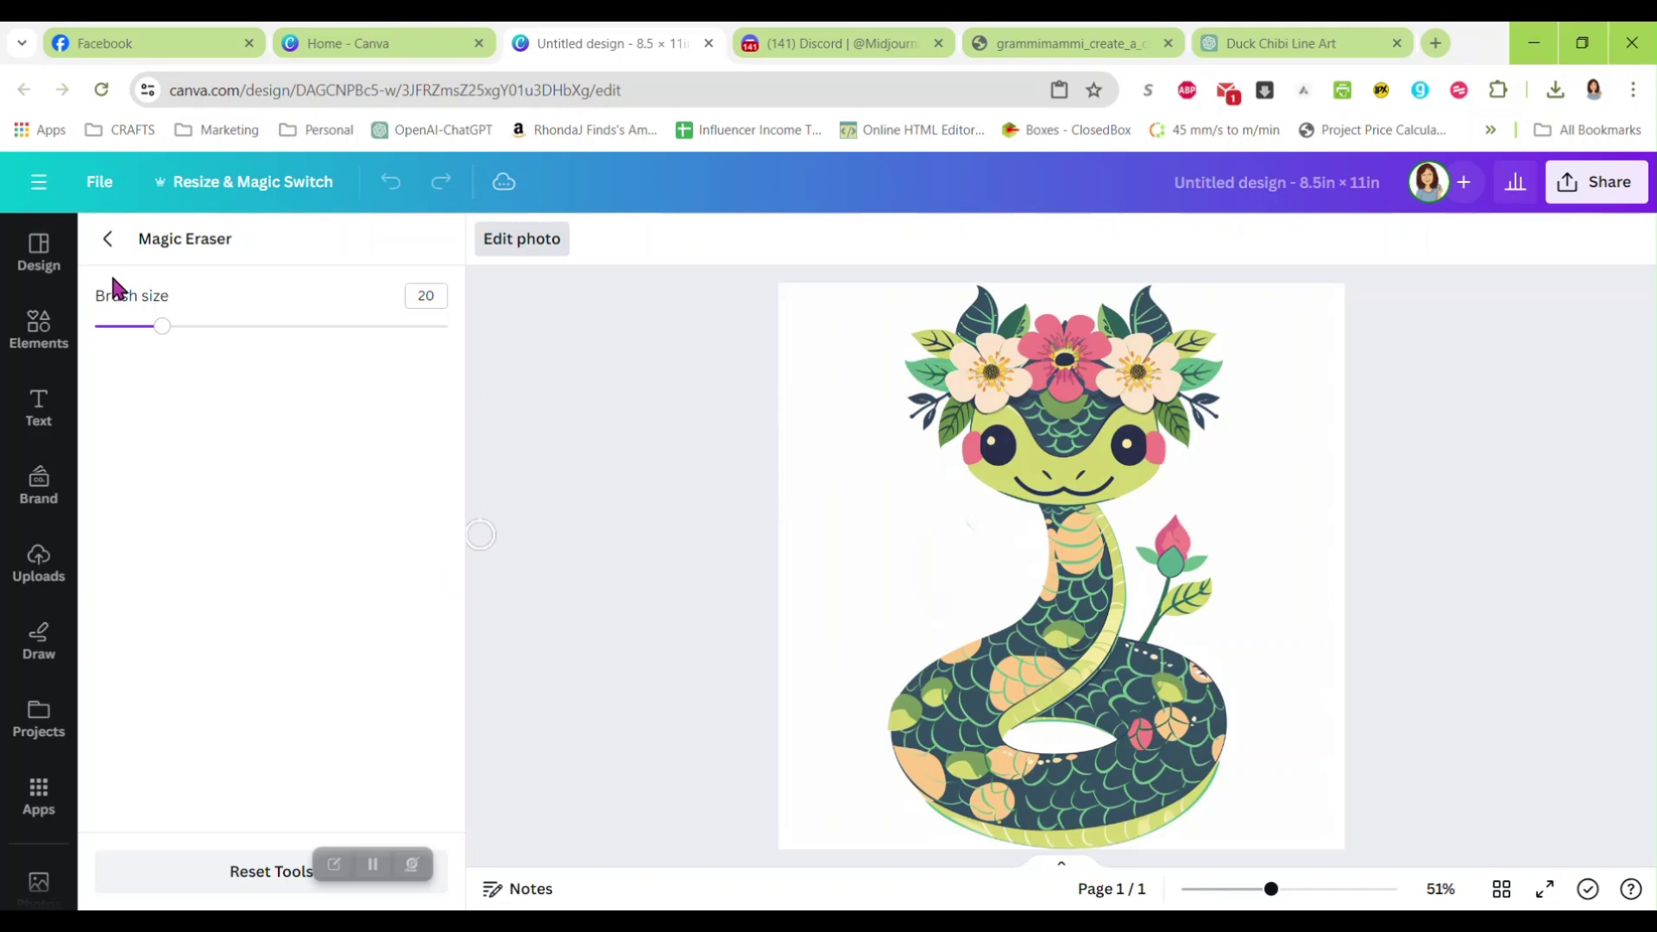
Step: Remove the snake image's background and set the page background to dark navy
left_click(108, 240)
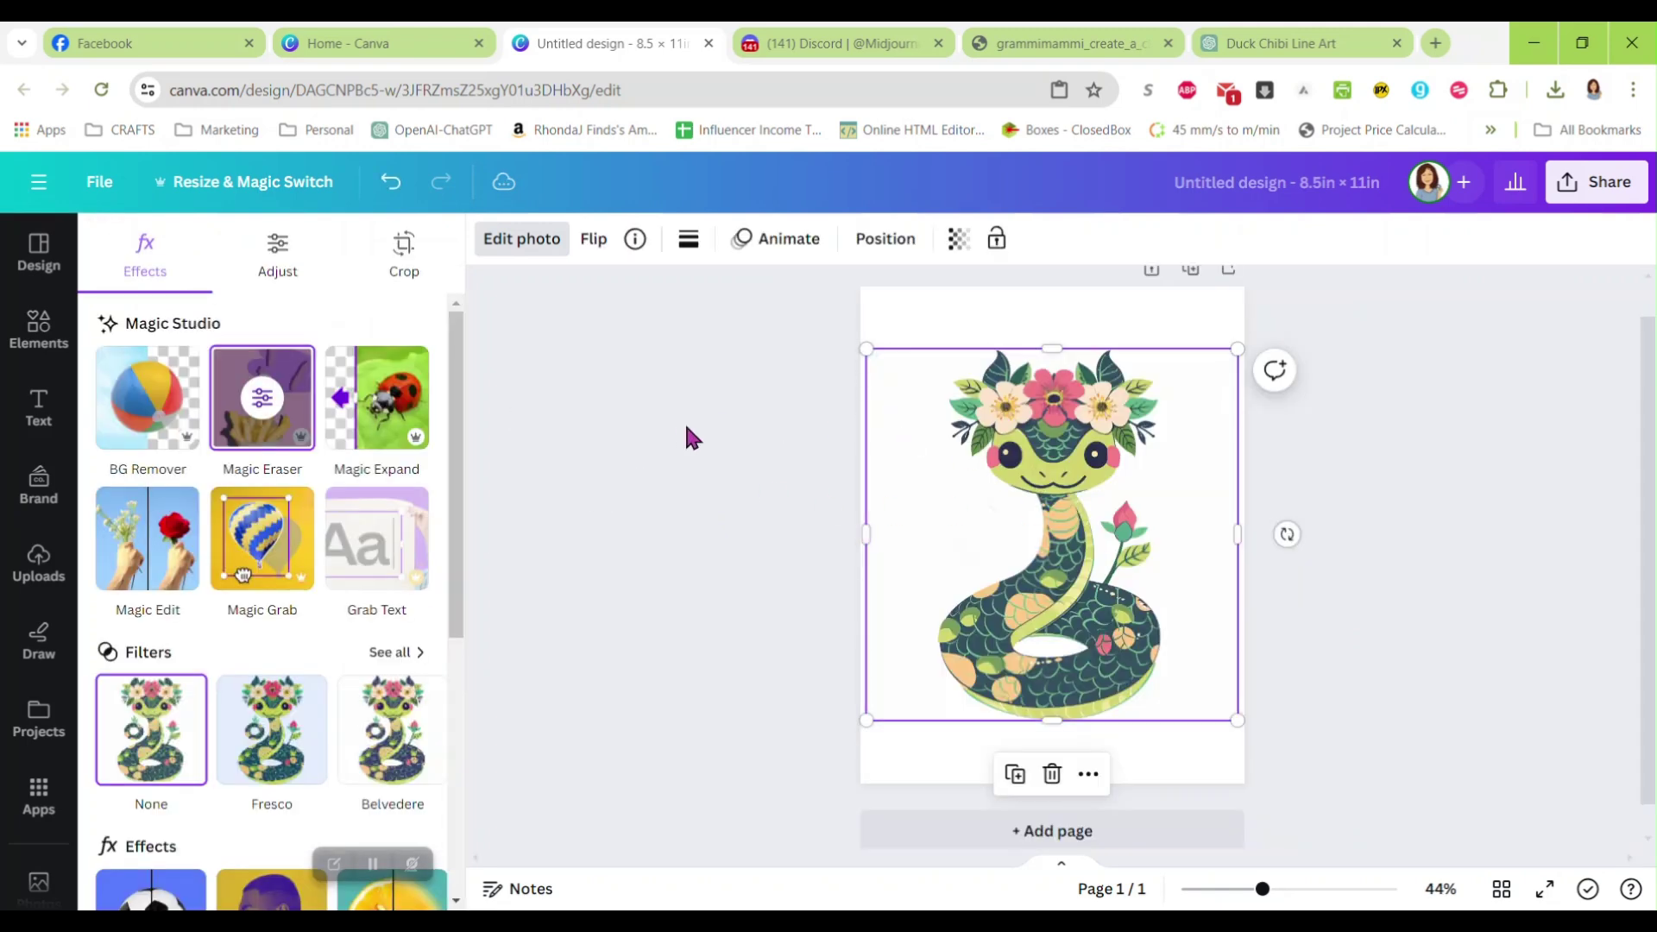
left_click(159, 405)
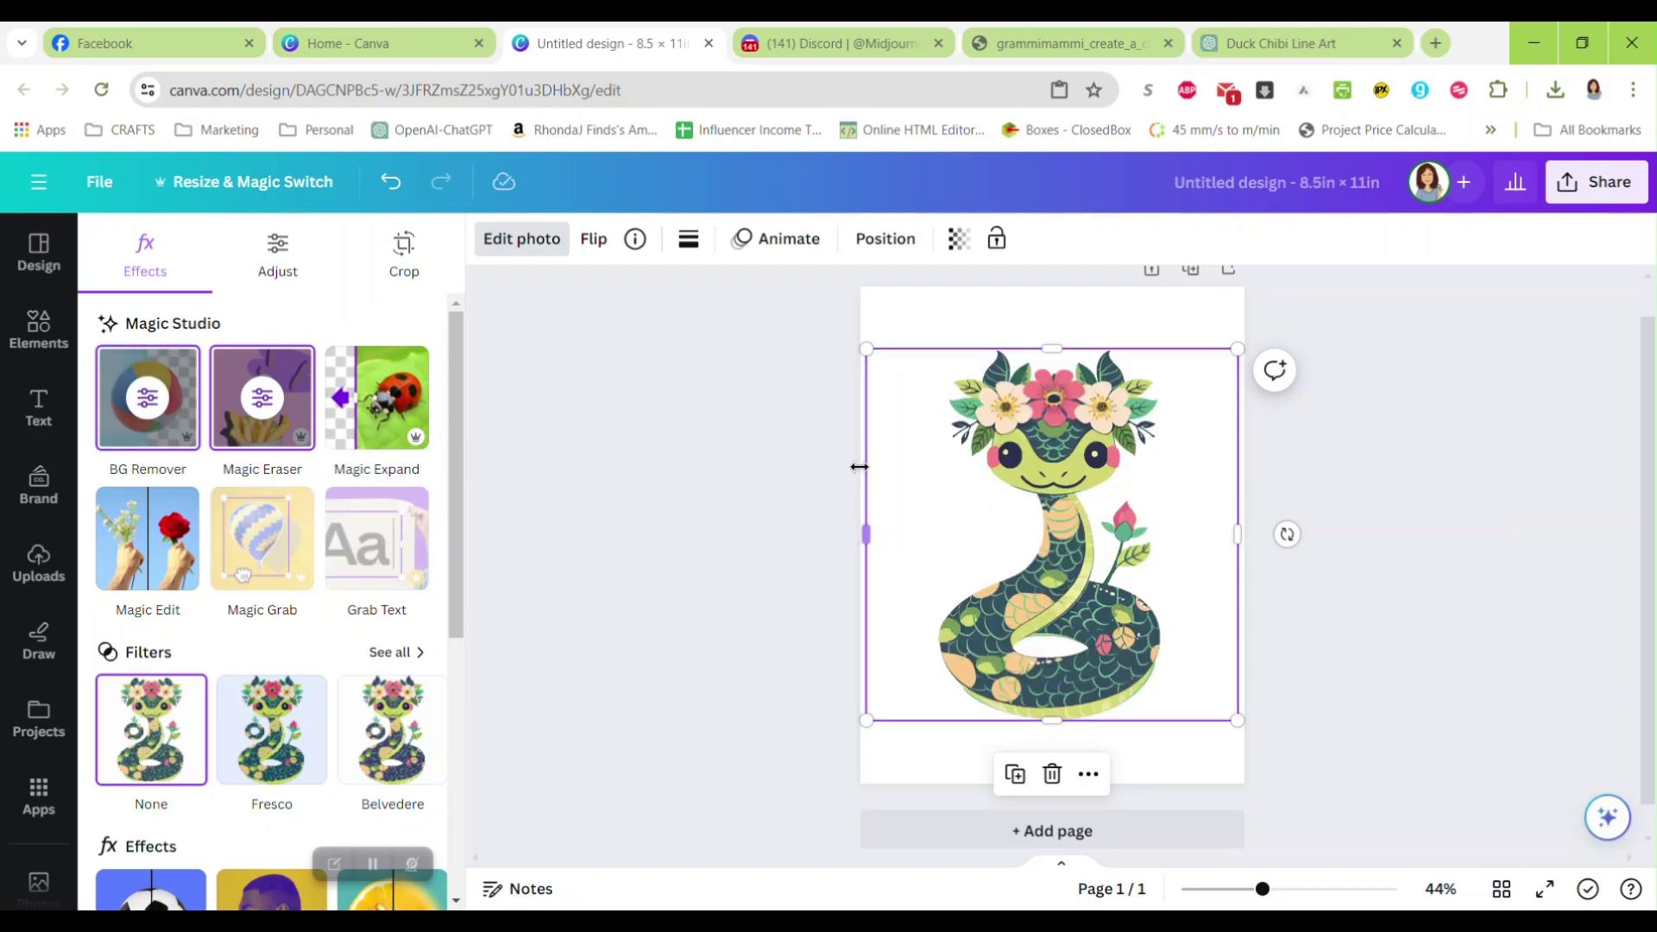
left_click(897, 302)
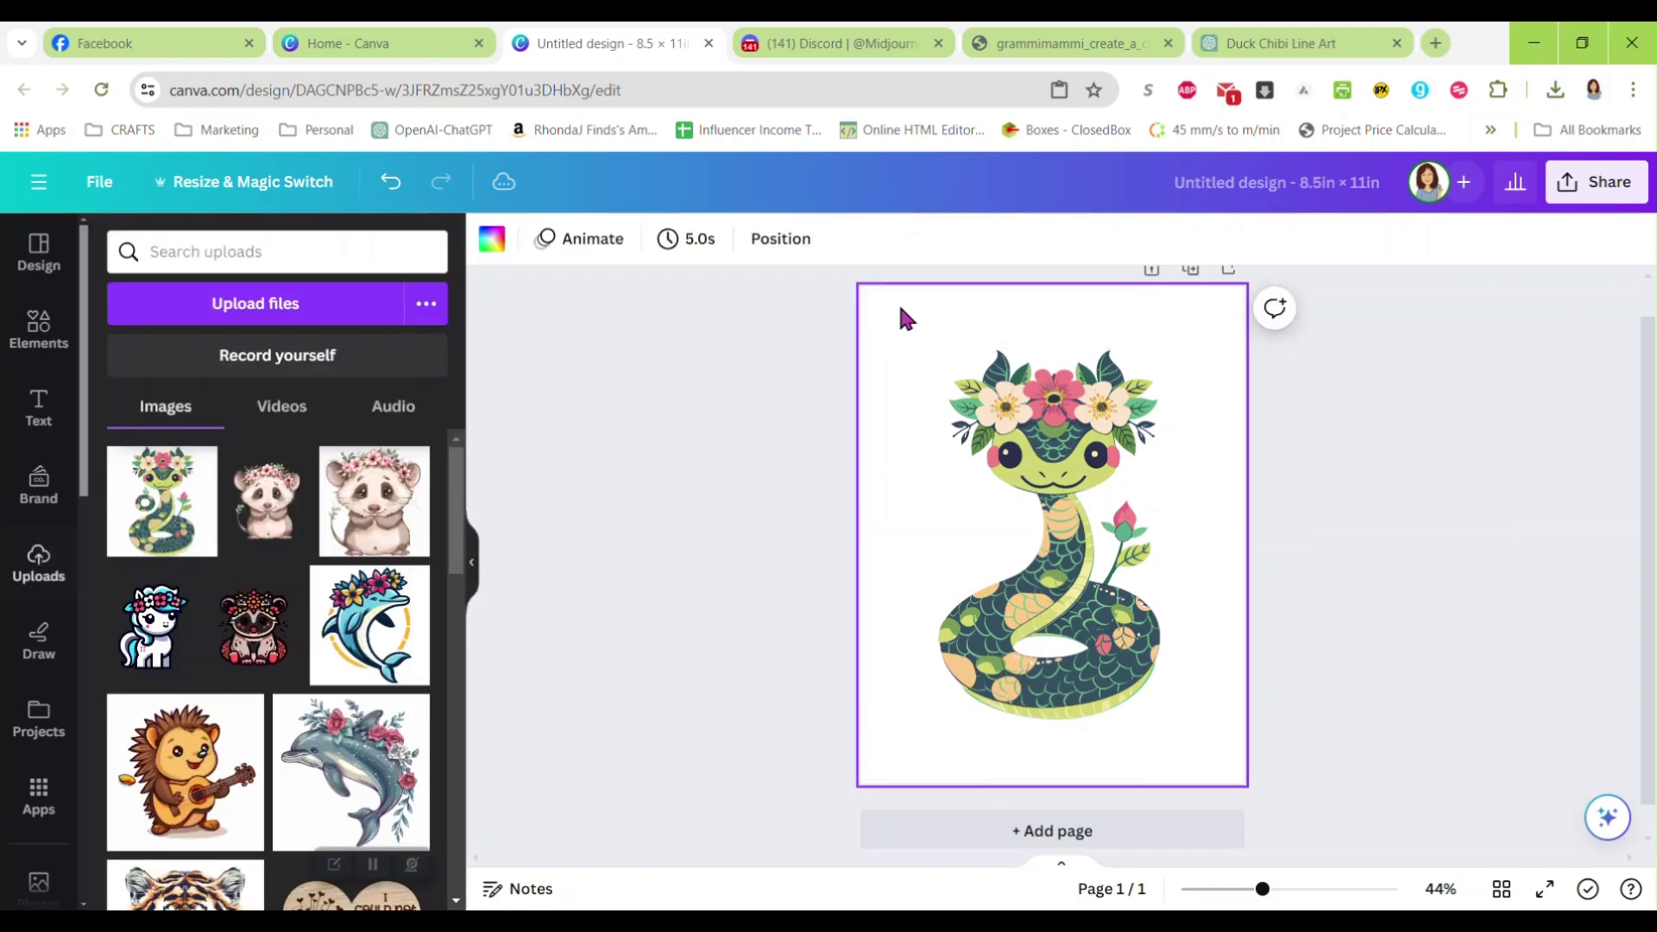
left_click(492, 243)
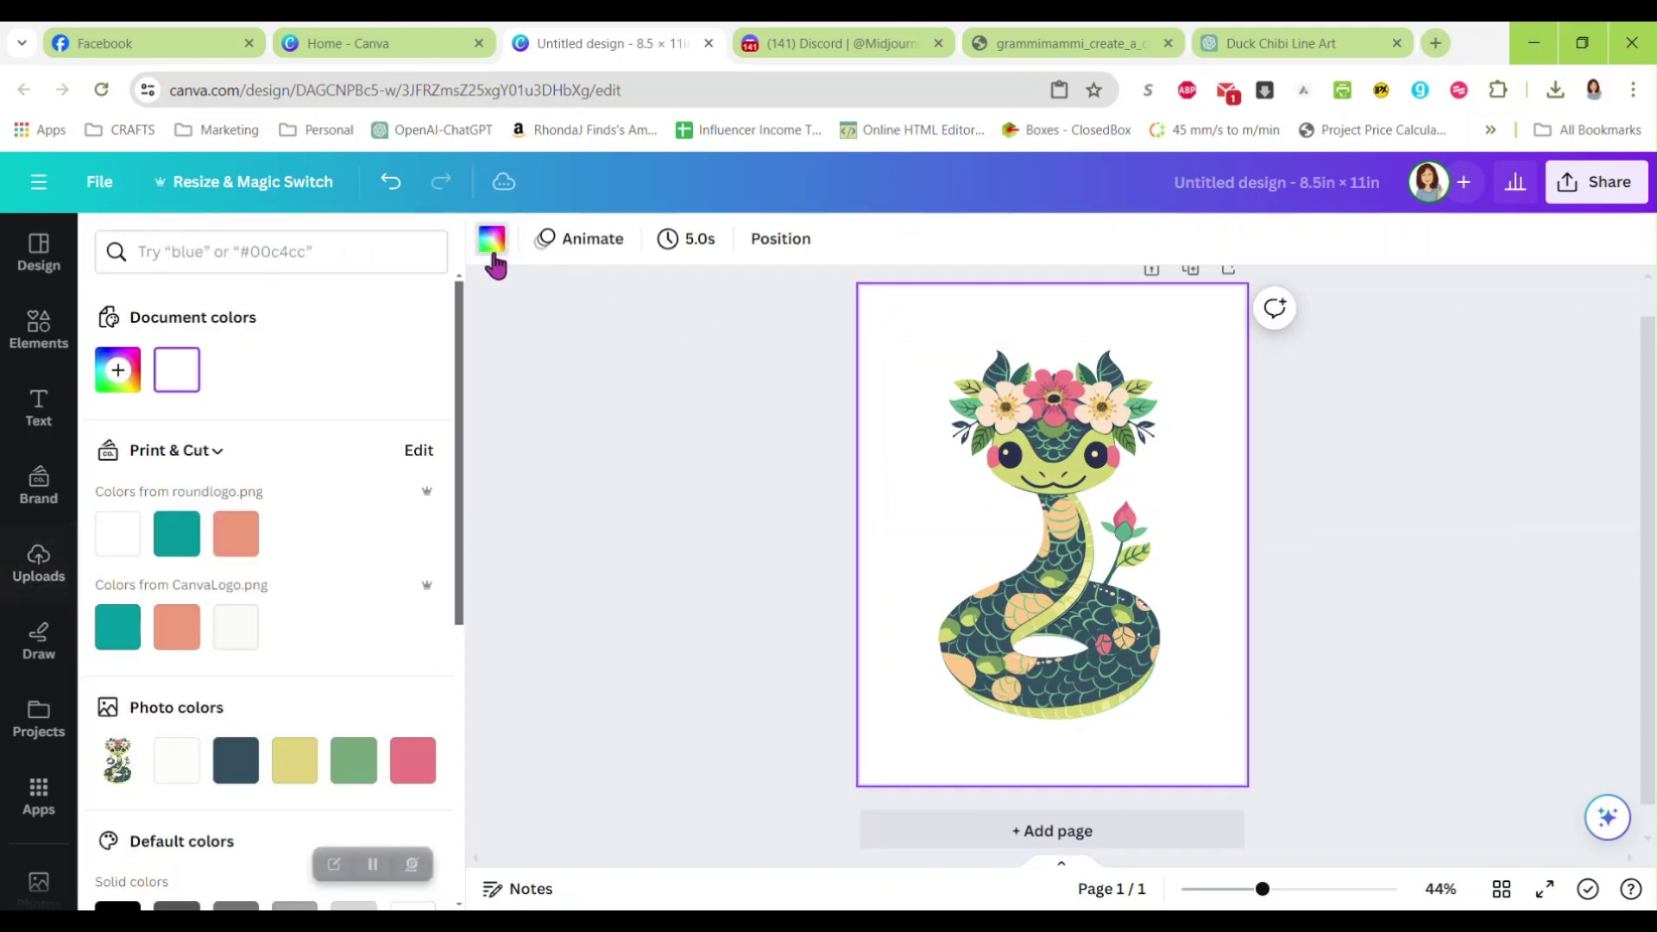
left_click(252, 758)
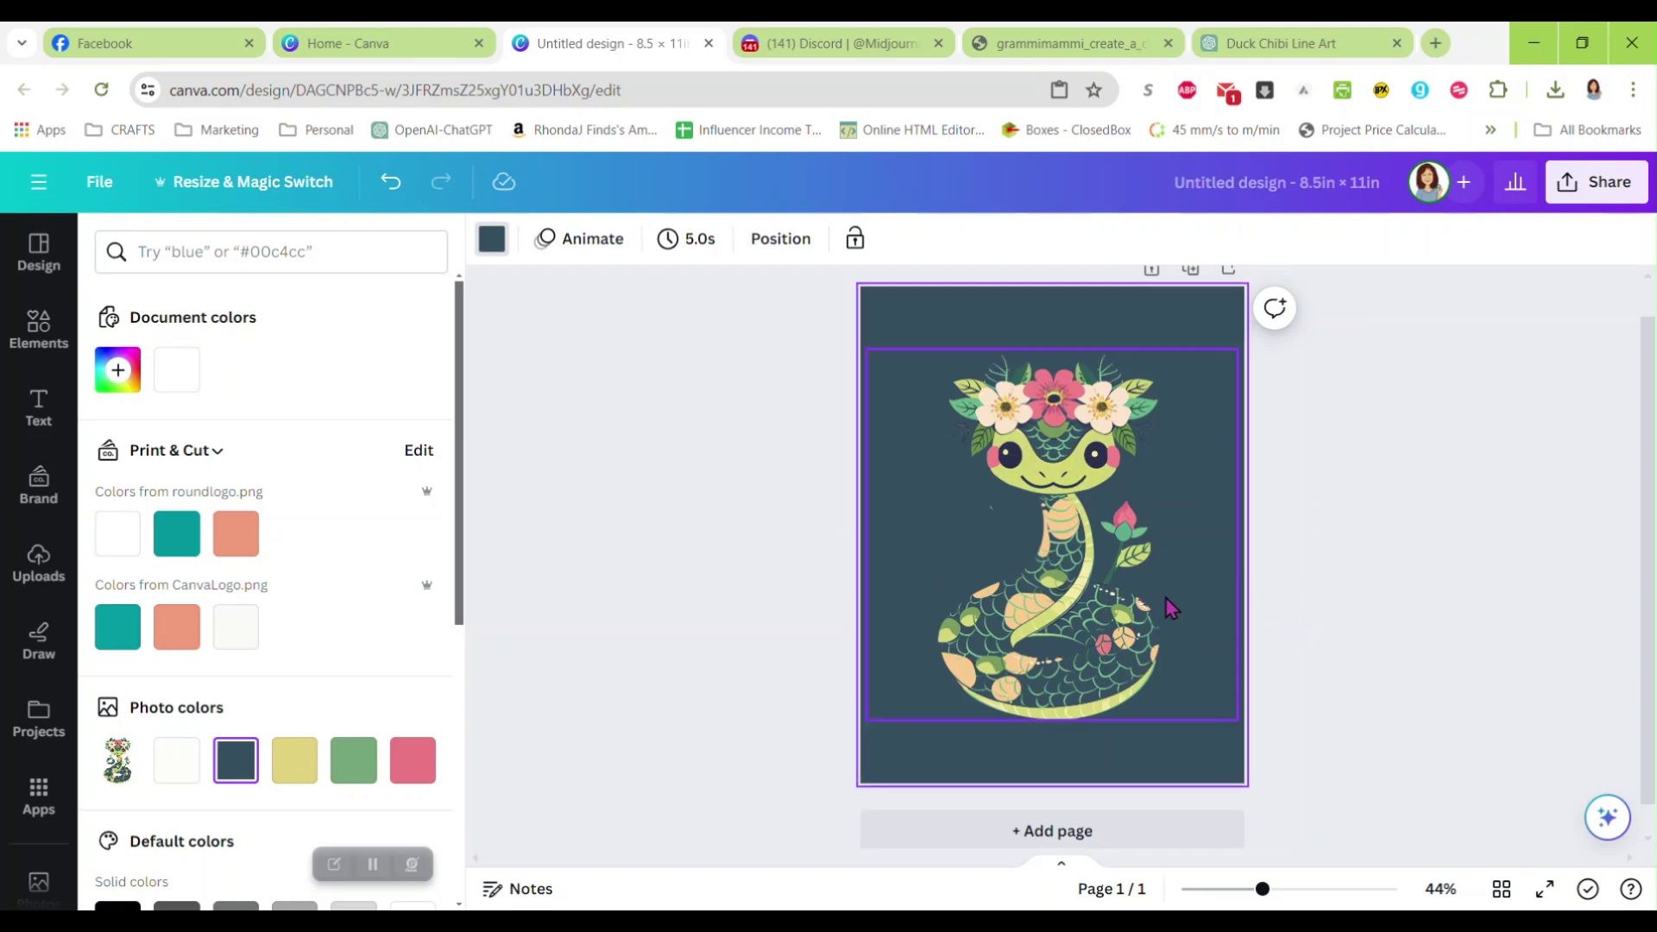
Step: Switch the page background to salmon, centre the snake, and zoom in on its edges
mouse_move(1110, 673)
left_mouse_down()
mouse_move(1028, 581)
mouse_move(984, 581)
mouse_move(1105, 642)
left_mouse_up()
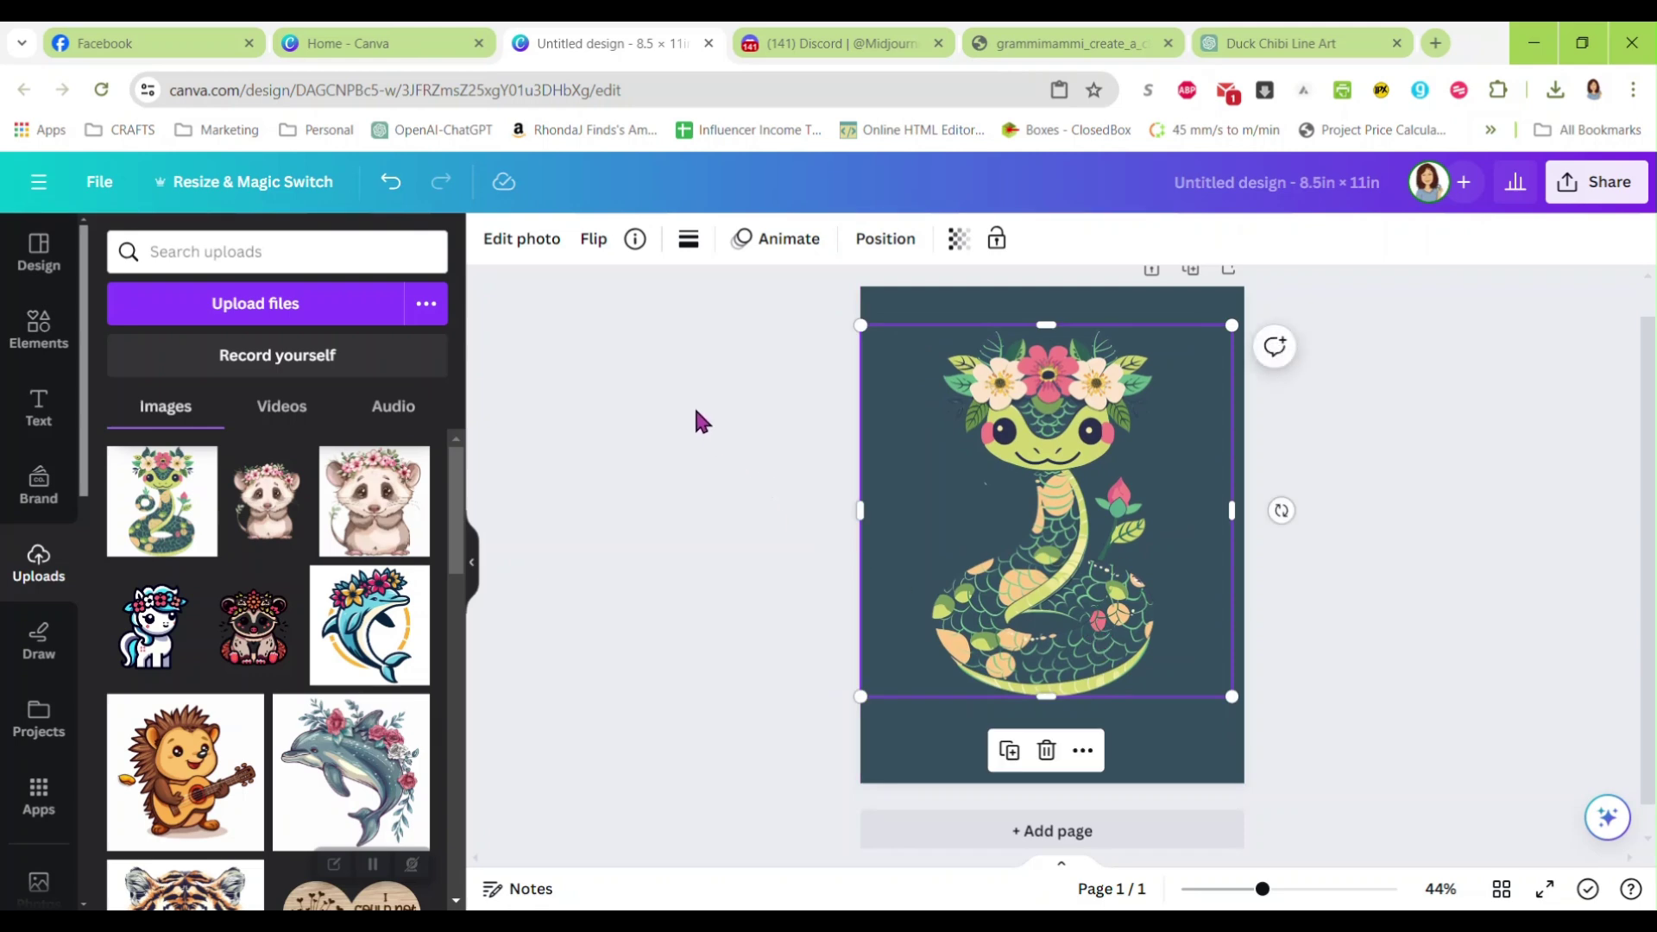
left_click(500, 246)
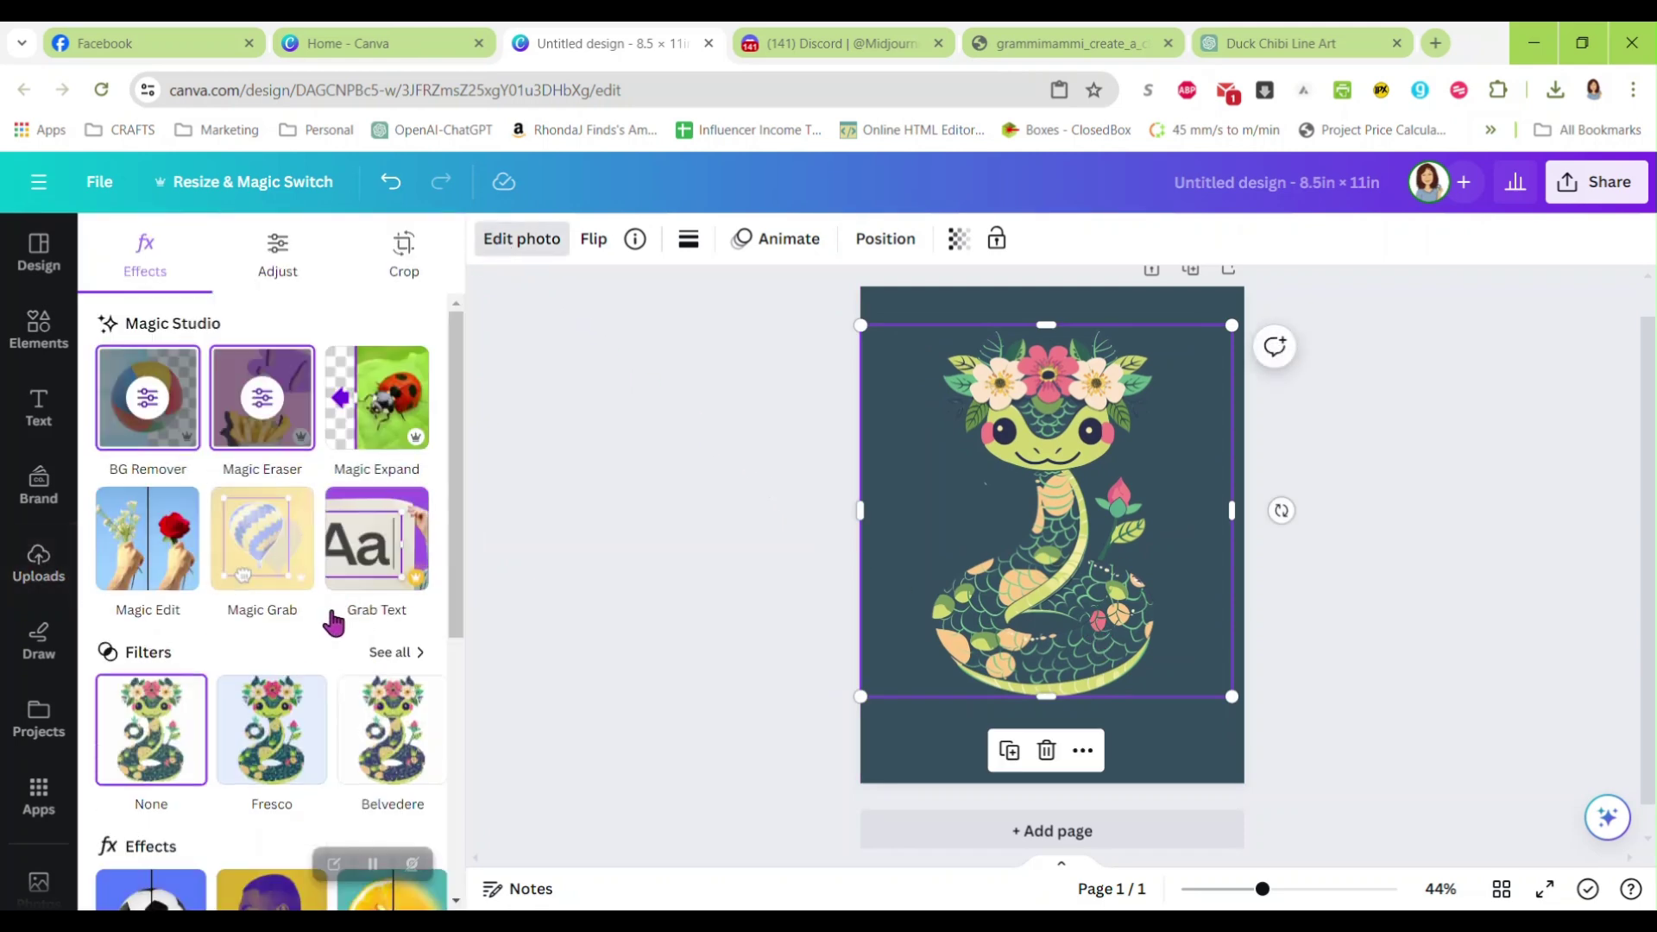
left_click(913, 312)
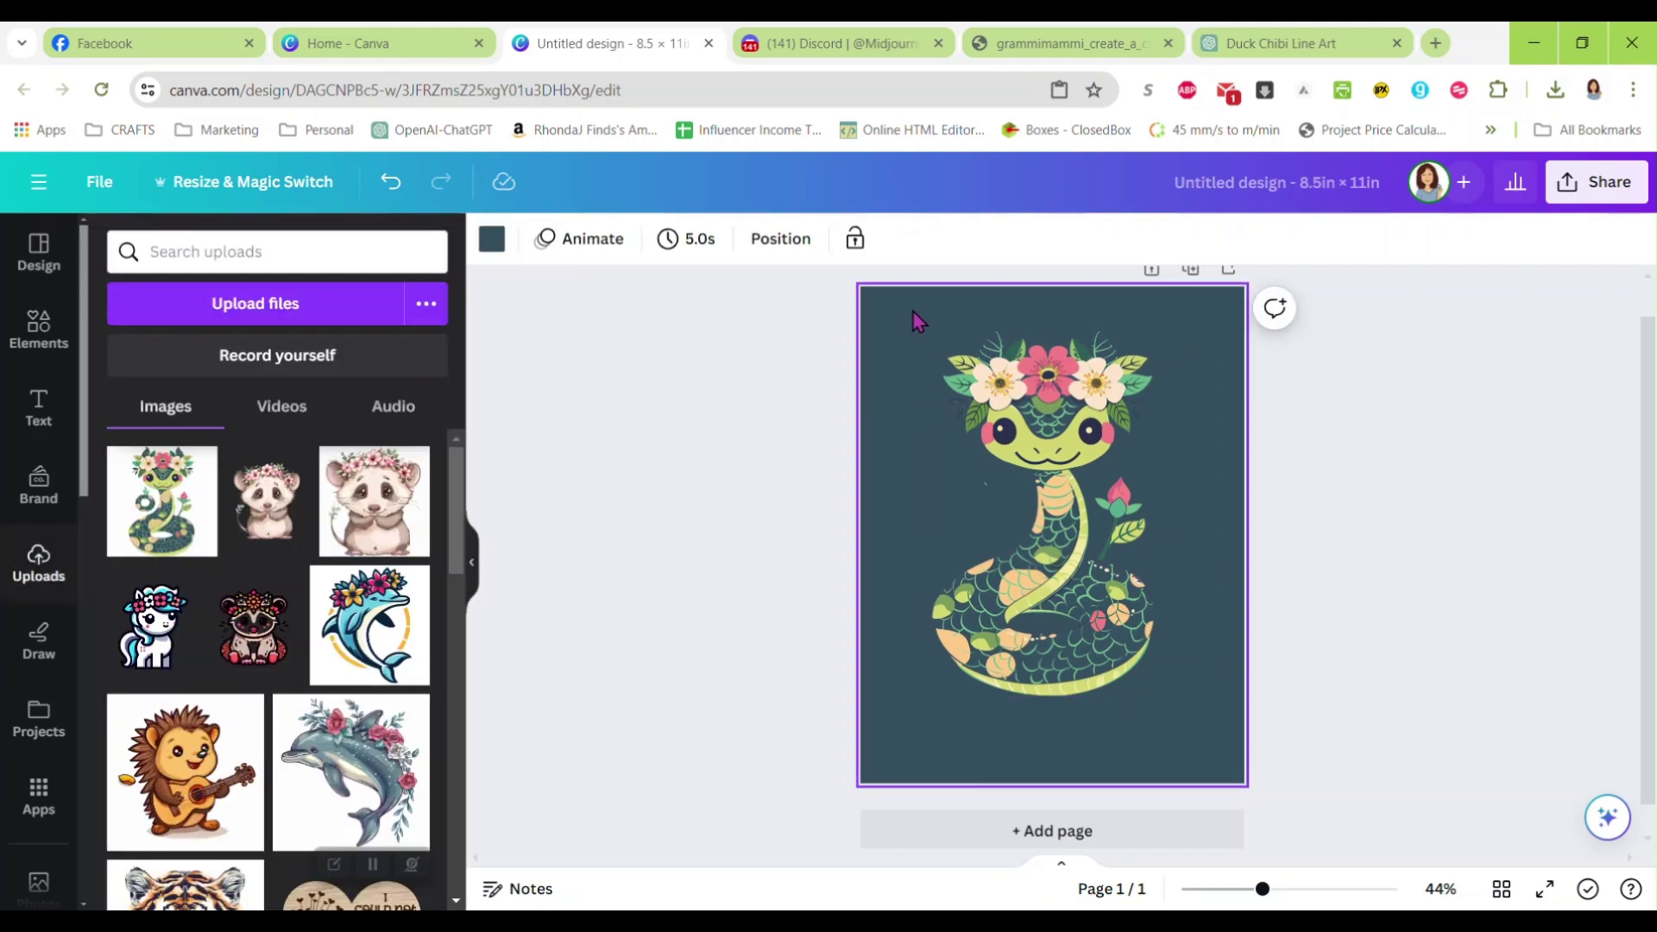
left_click(490, 246)
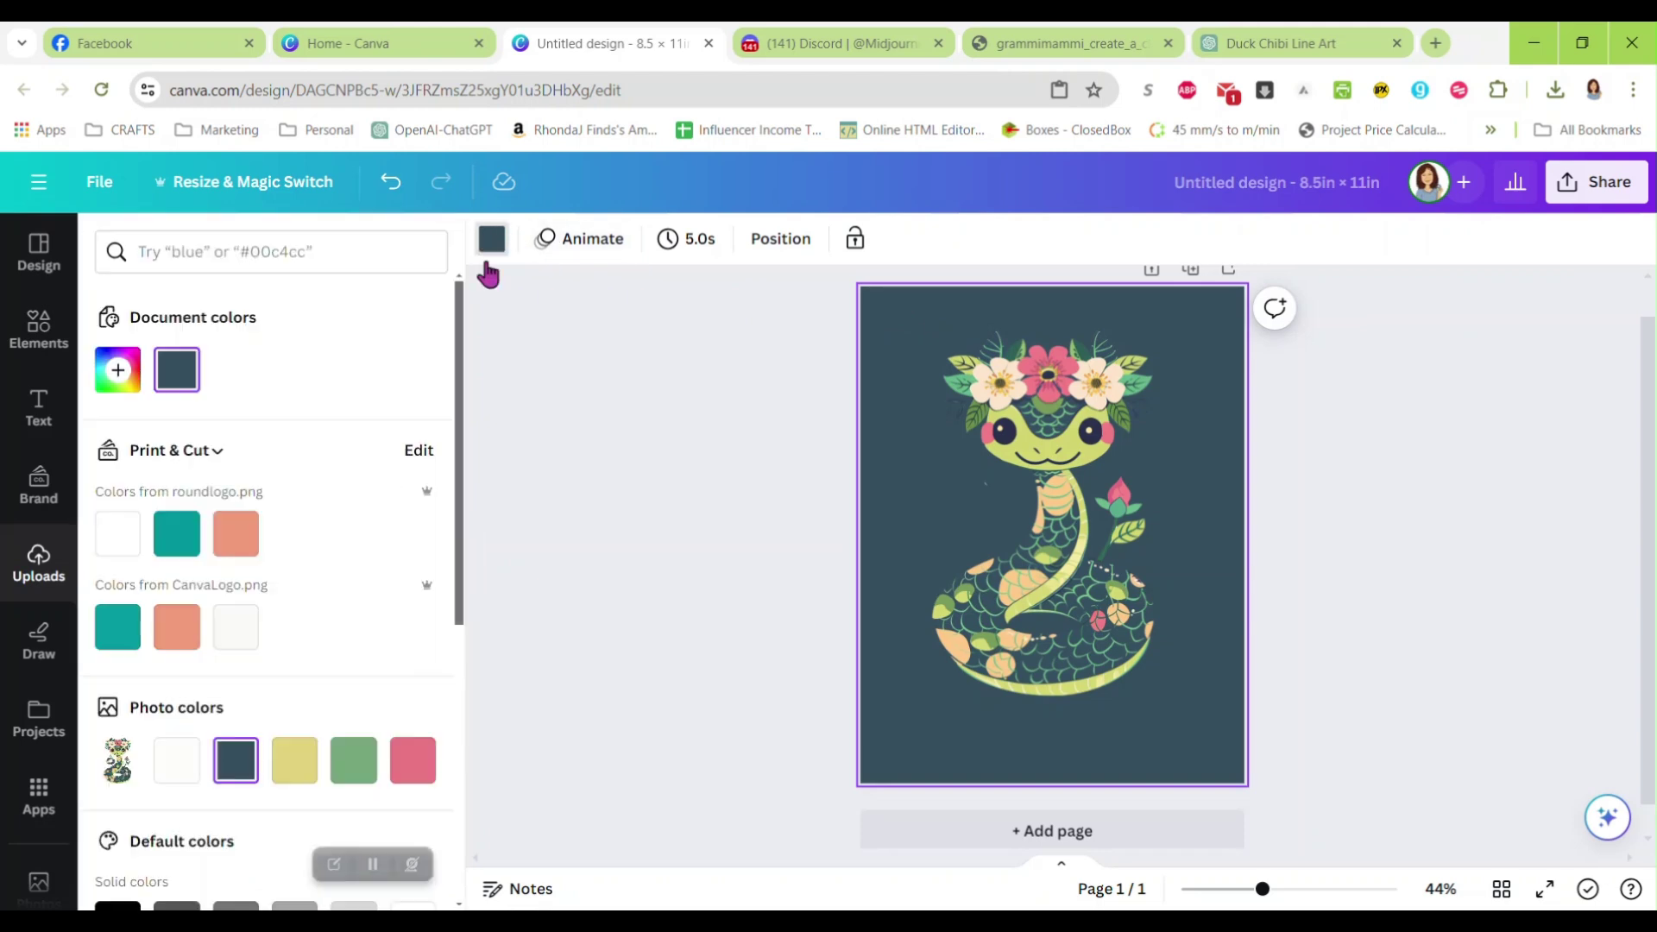
left_click(182, 638)
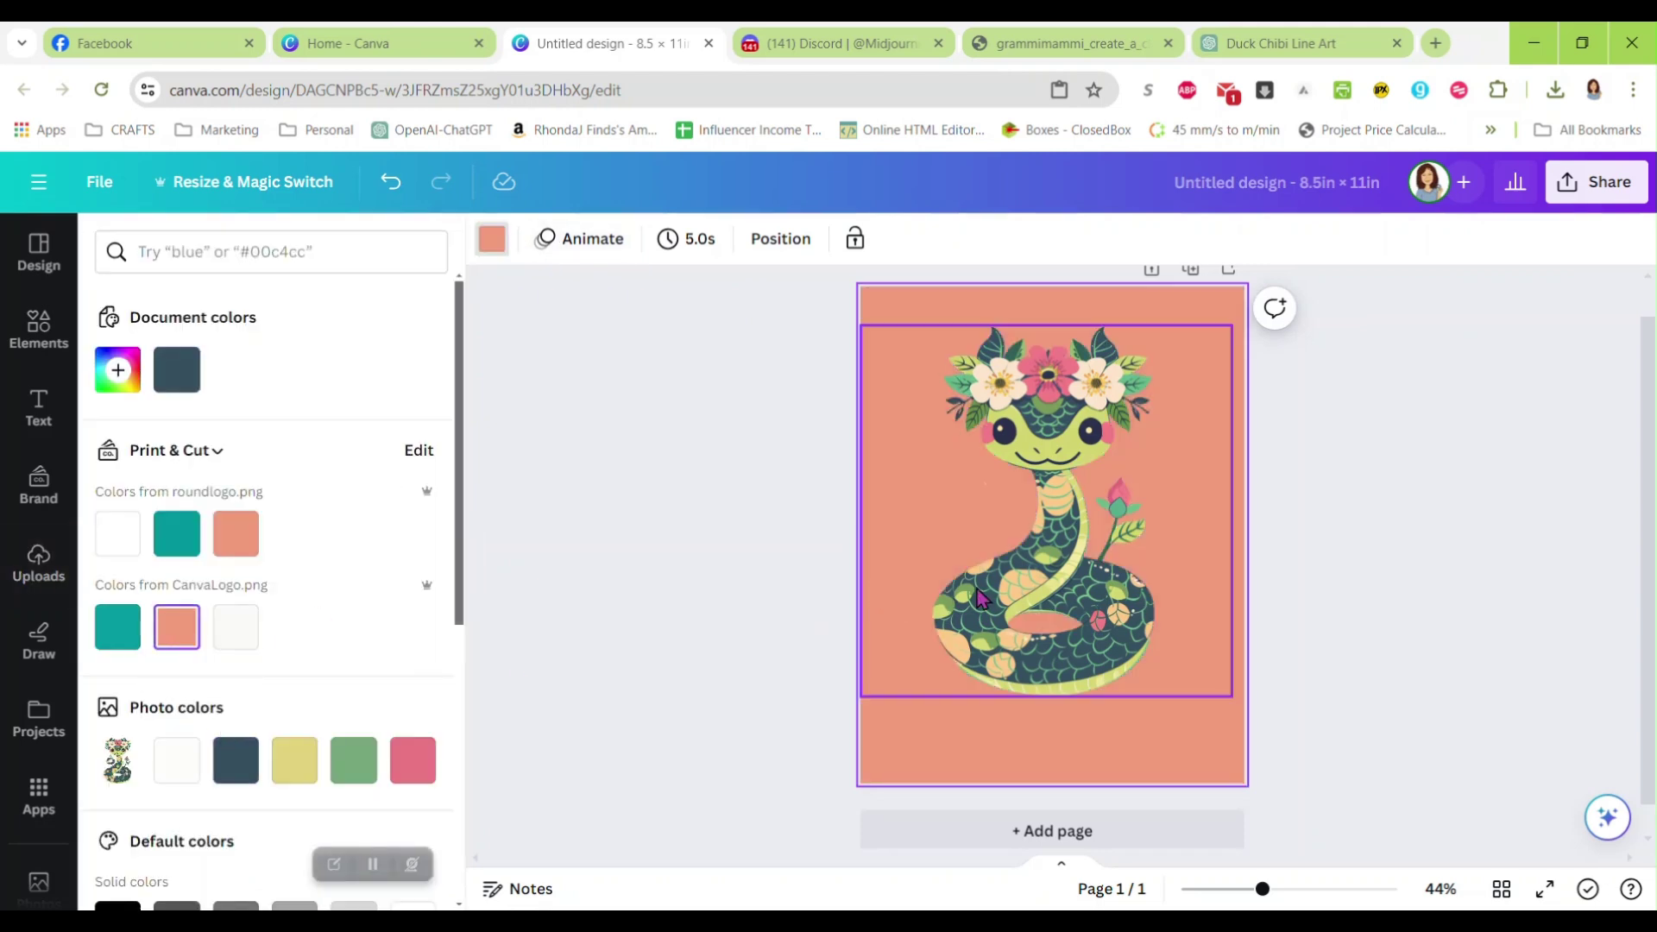
mouse_move(1059, 551)
left_mouse_down()
mouse_move(1050, 566)
mouse_move(1065, 567)
left_mouse_up()
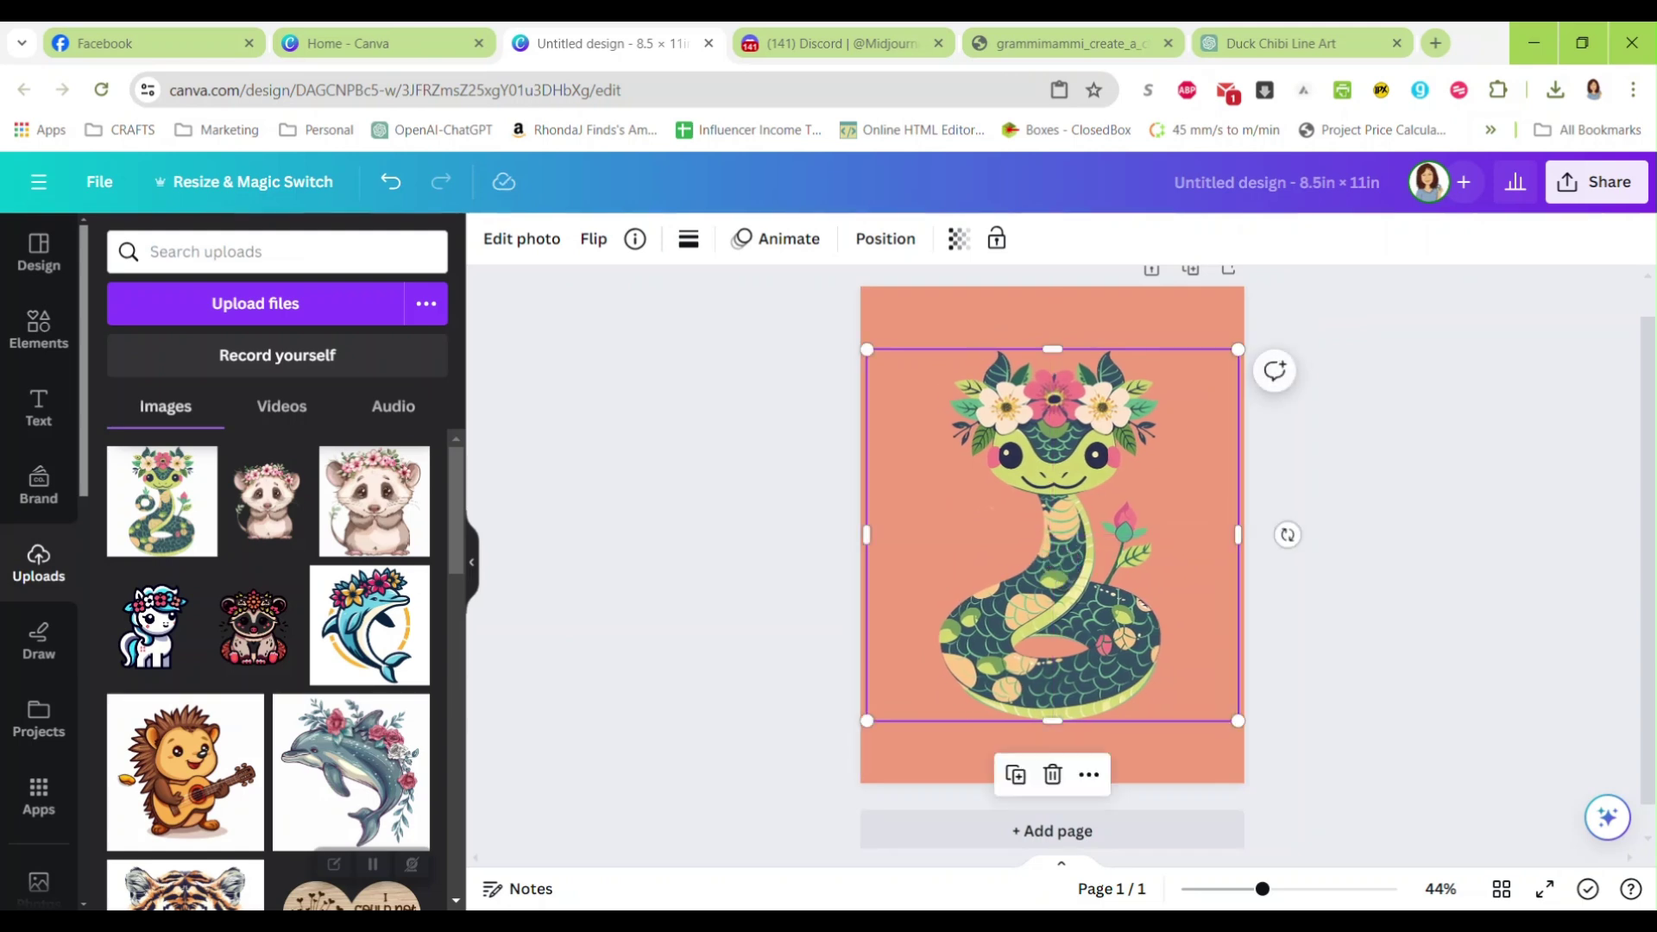
left_click_drag(1264, 889, 1309, 890)
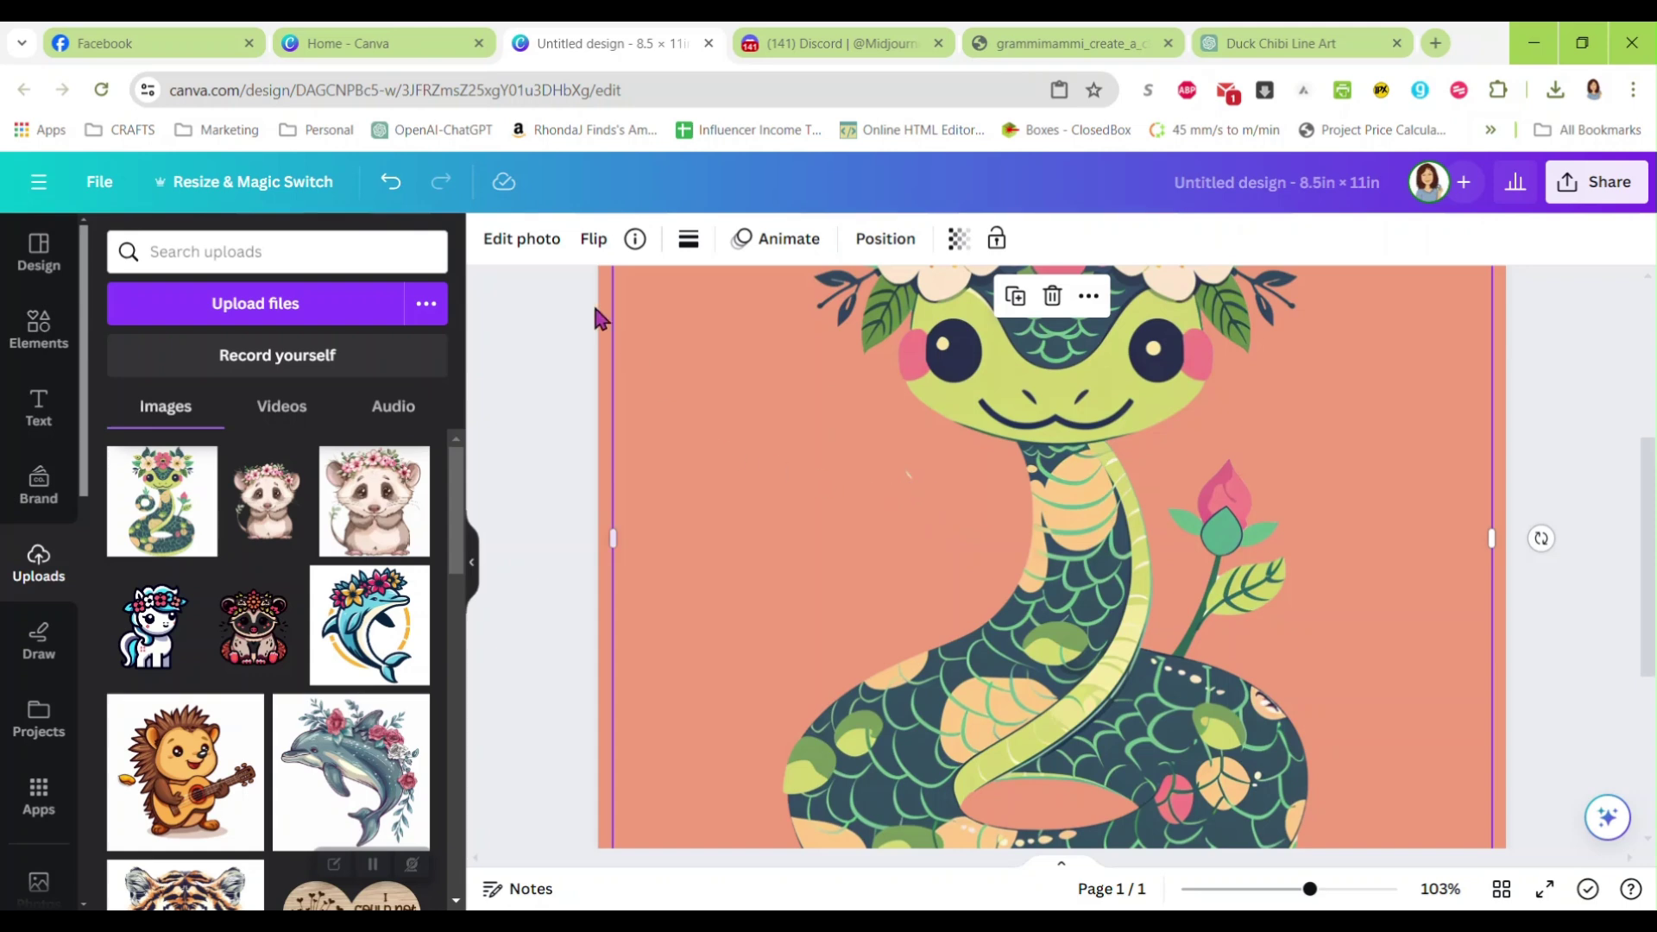
Step: Magic-erase the leftover specks beside the snake's neck, then delete the snake image
left_click(522, 251)
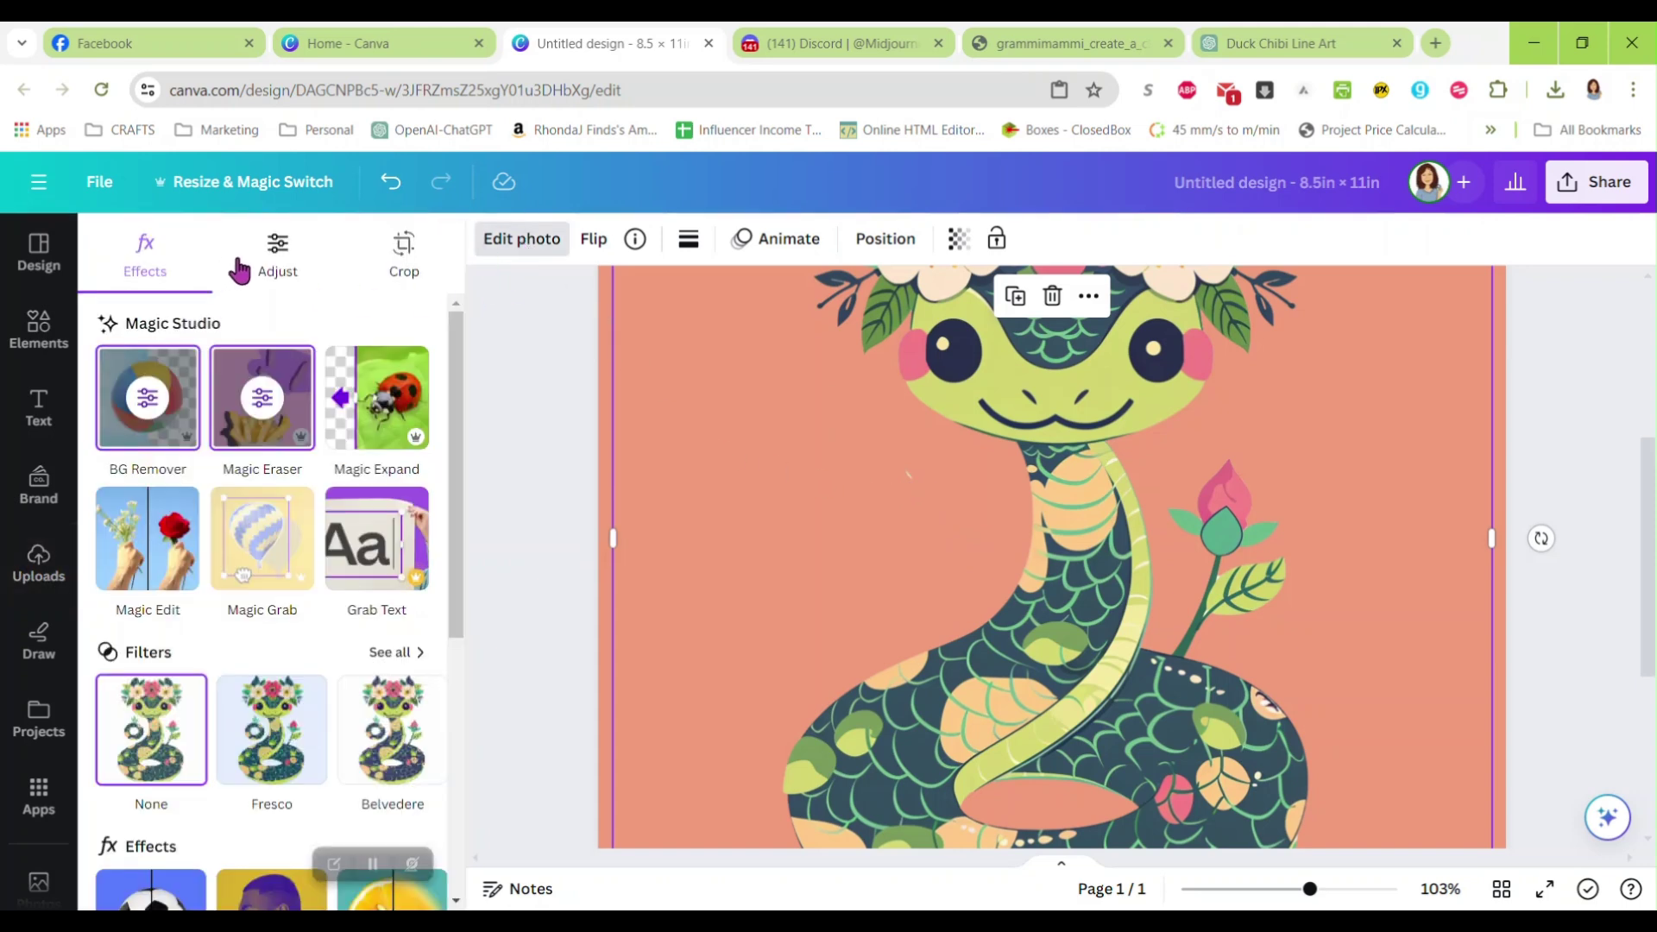
left_click(262, 398)
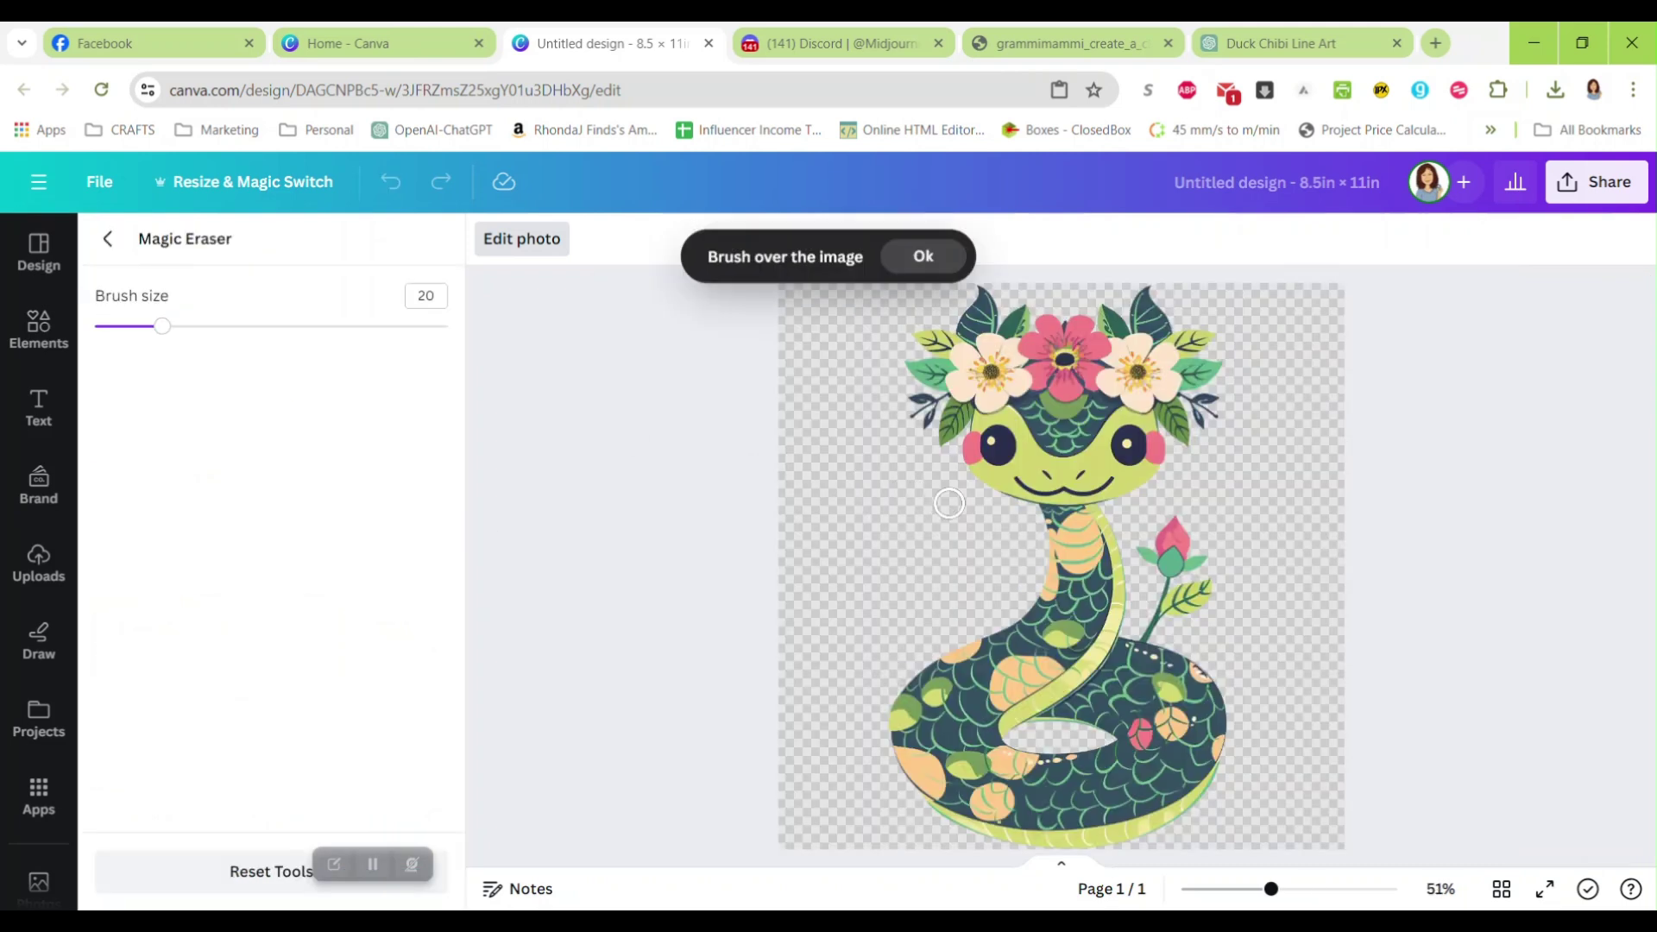
left_click_drag(1271, 889, 1312, 889)
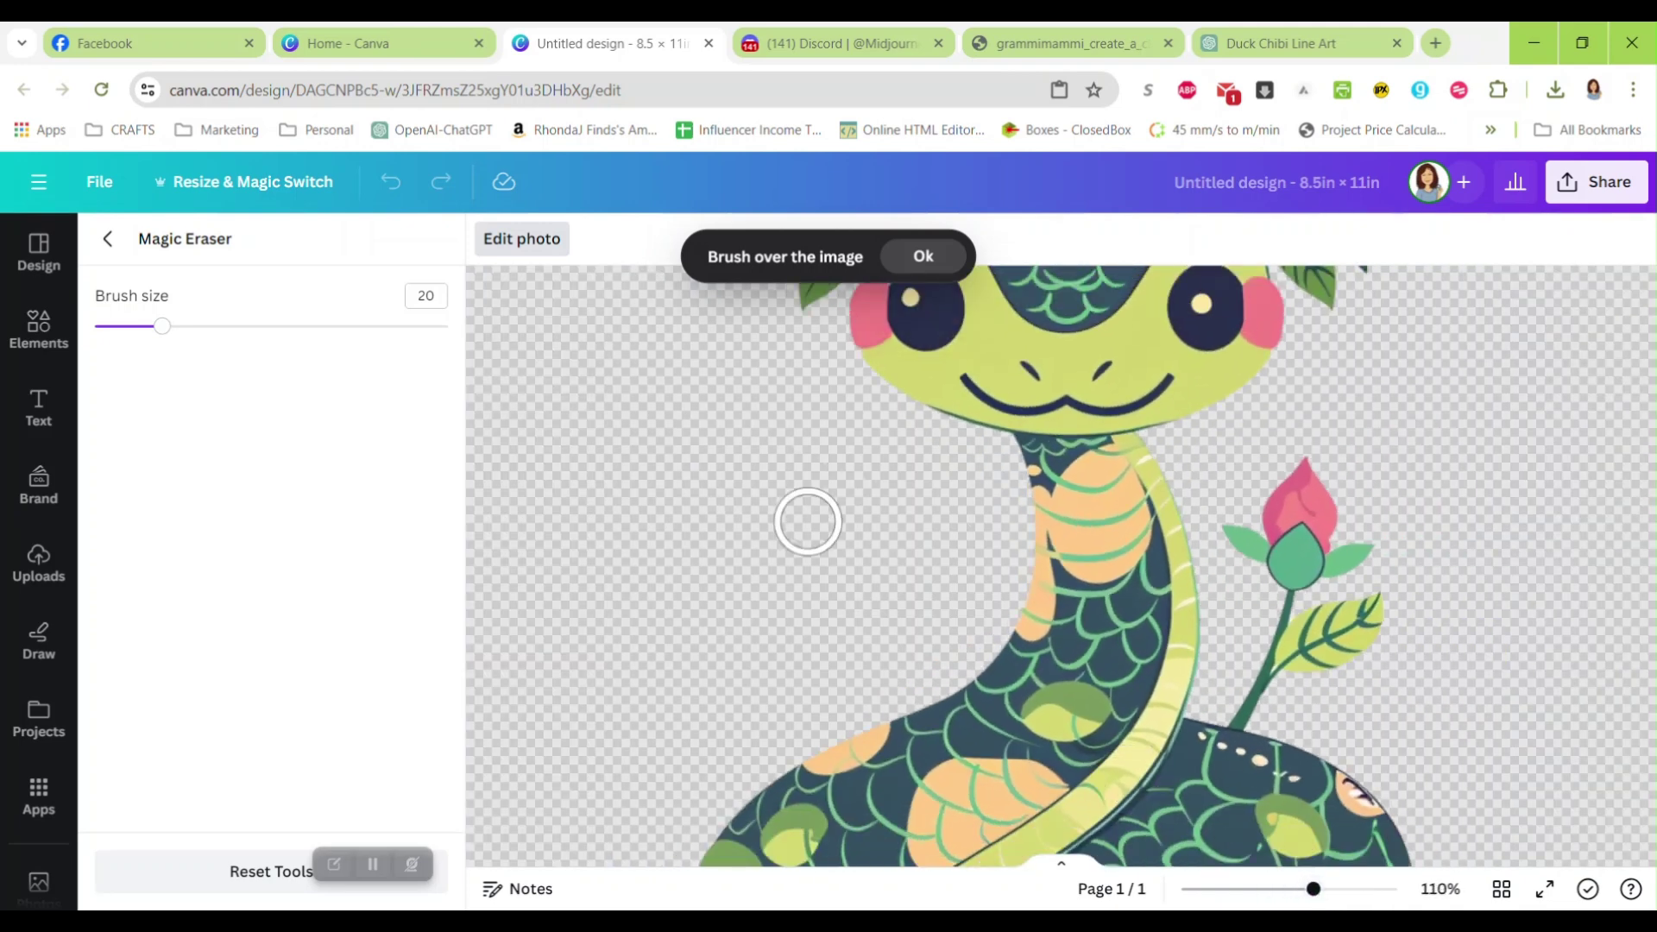
mouse_move(625, 419)
left_mouse_down()
mouse_move(760, 470)
mouse_move(848, 555)
mouse_move(868, 614)
mouse_move(640, 601)
mouse_move(642, 560)
mouse_move(742, 581)
mouse_move(773, 530)
mouse_move(596, 465)
mouse_move(571, 430)
mouse_move(681, 409)
mouse_move(738, 418)
mouse_move(879, 503)
mouse_move(925, 581)
mouse_move(565, 643)
mouse_move(541, 596)
mouse_move(567, 451)
mouse_move(718, 491)
mouse_move(544, 520)
mouse_move(574, 602)
mouse_move(595, 606)
mouse_move(582, 561)
mouse_move(751, 555)
left_mouse_up()
scroll(751, 555, "up", 2)
left_click_drag(827, 457, 792, 458)
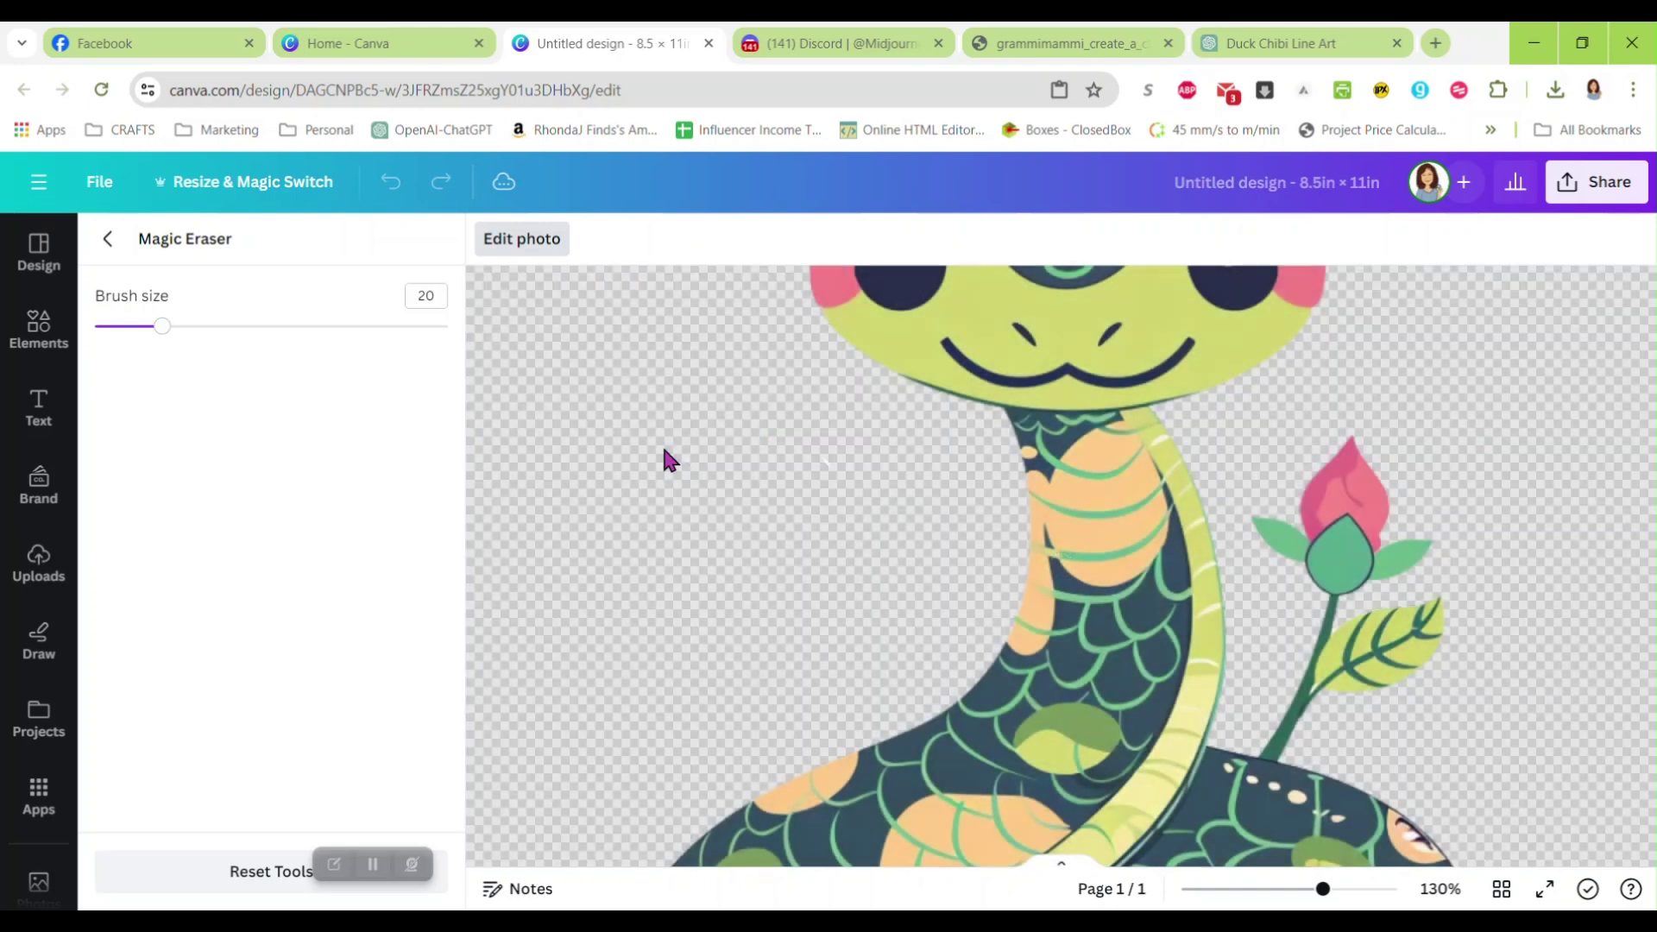
left_click(106, 241)
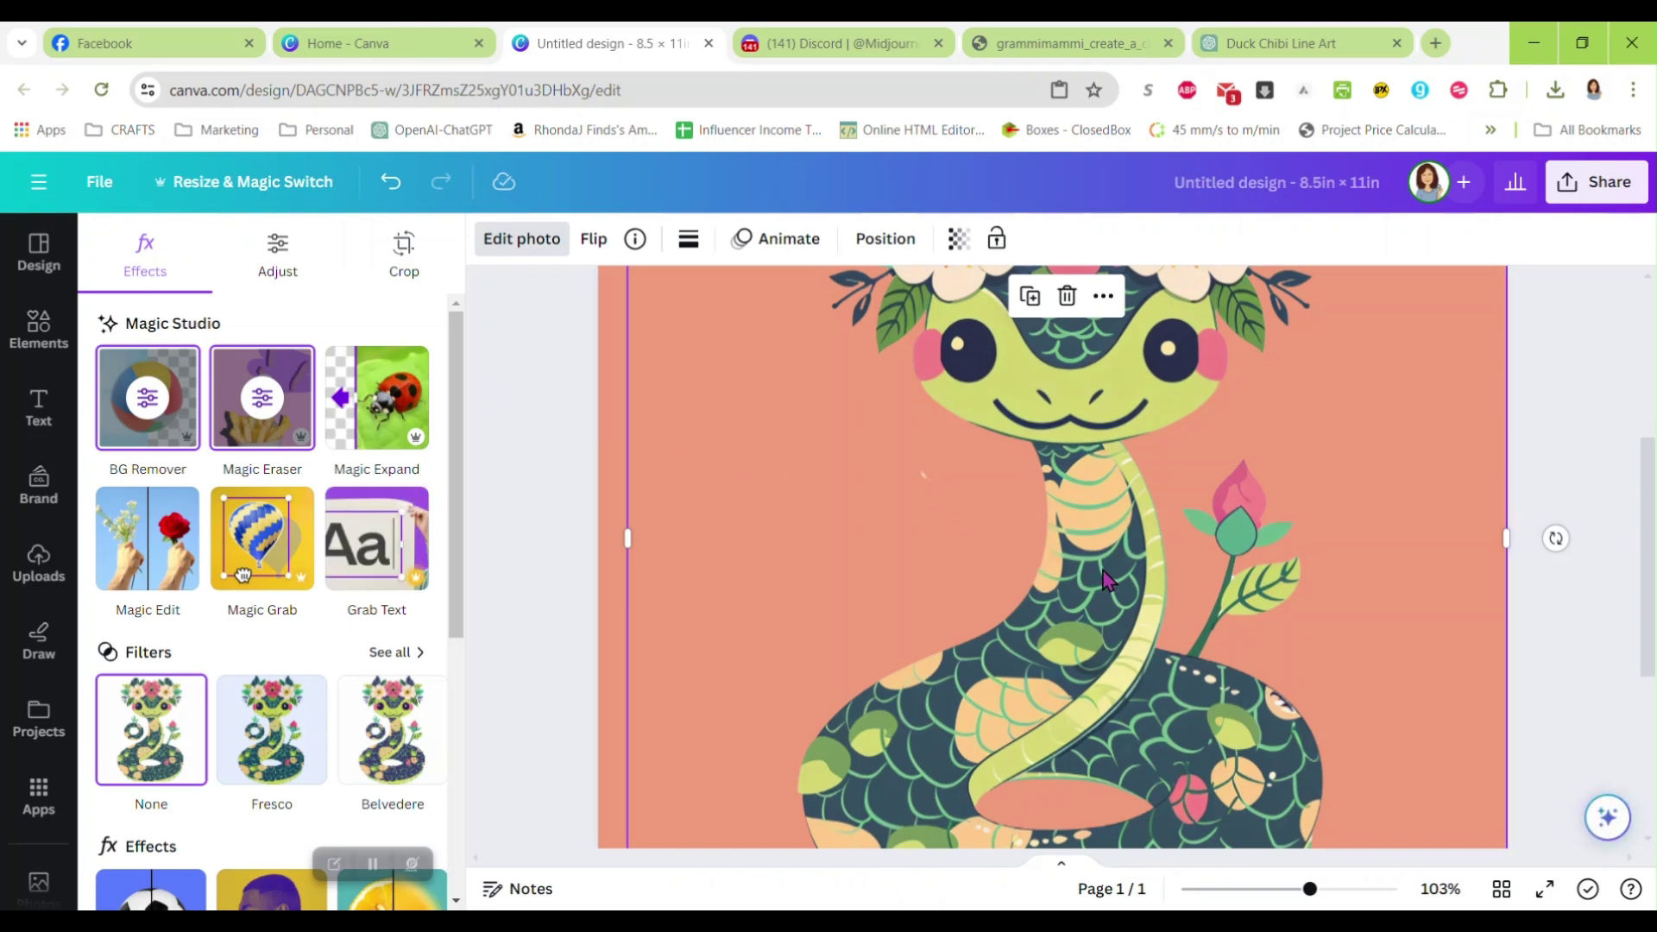
key("Delete")
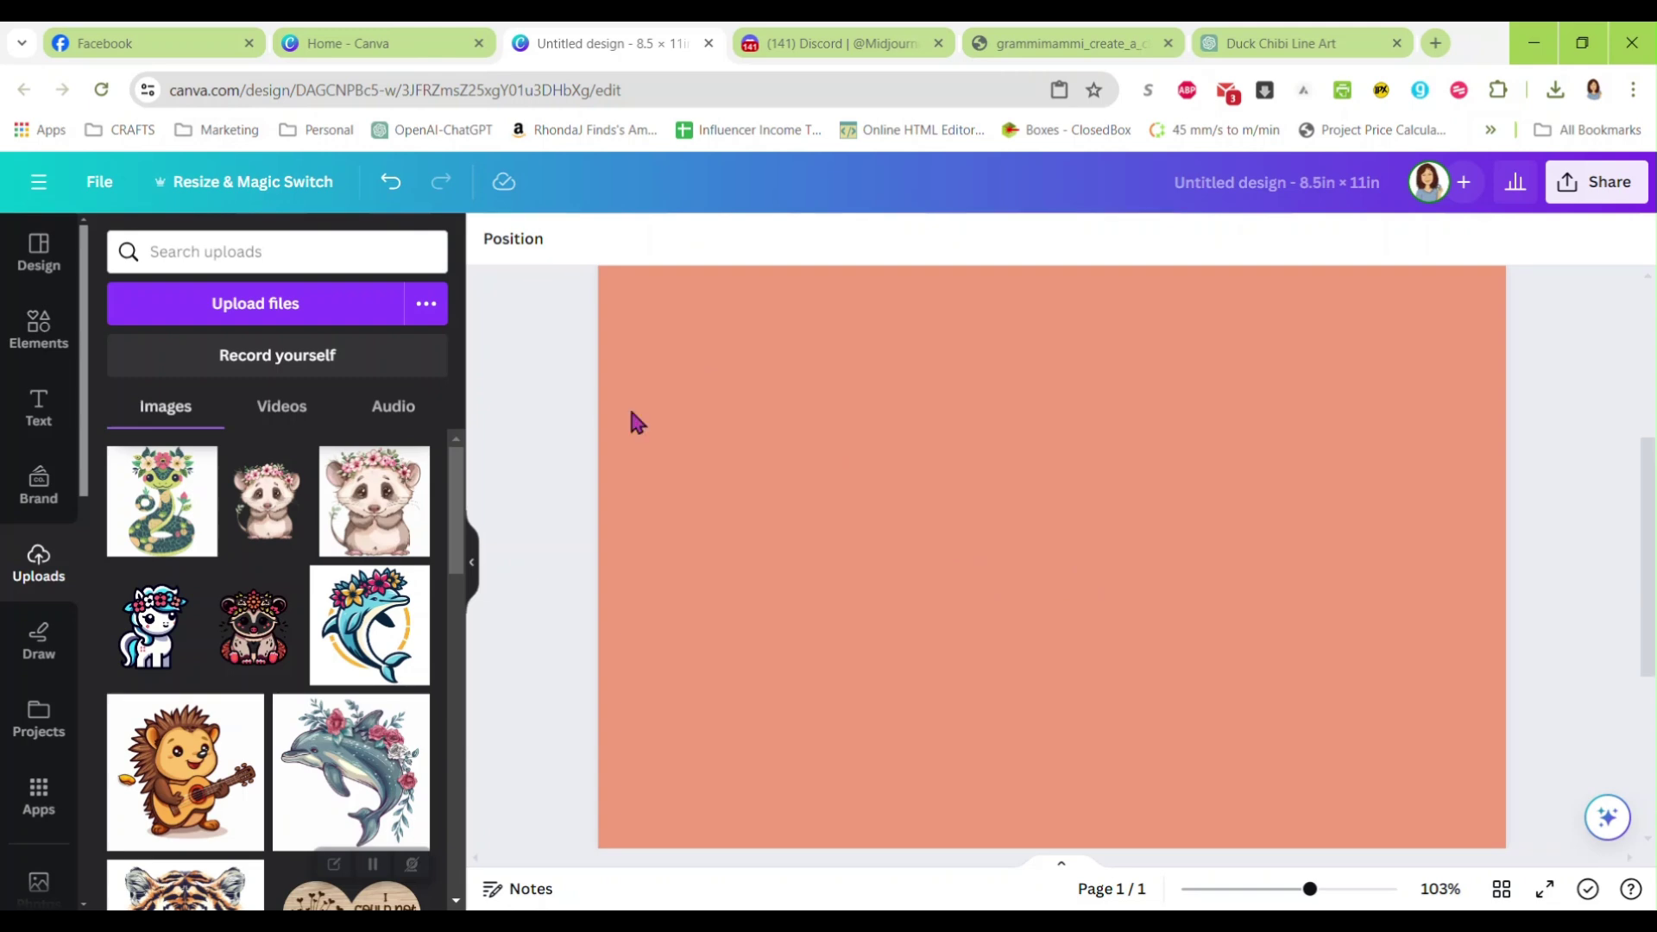
Step: Zoom out, set the Canva page background back to white, and return to Discord
scroll(1122, 492, "down", 1)
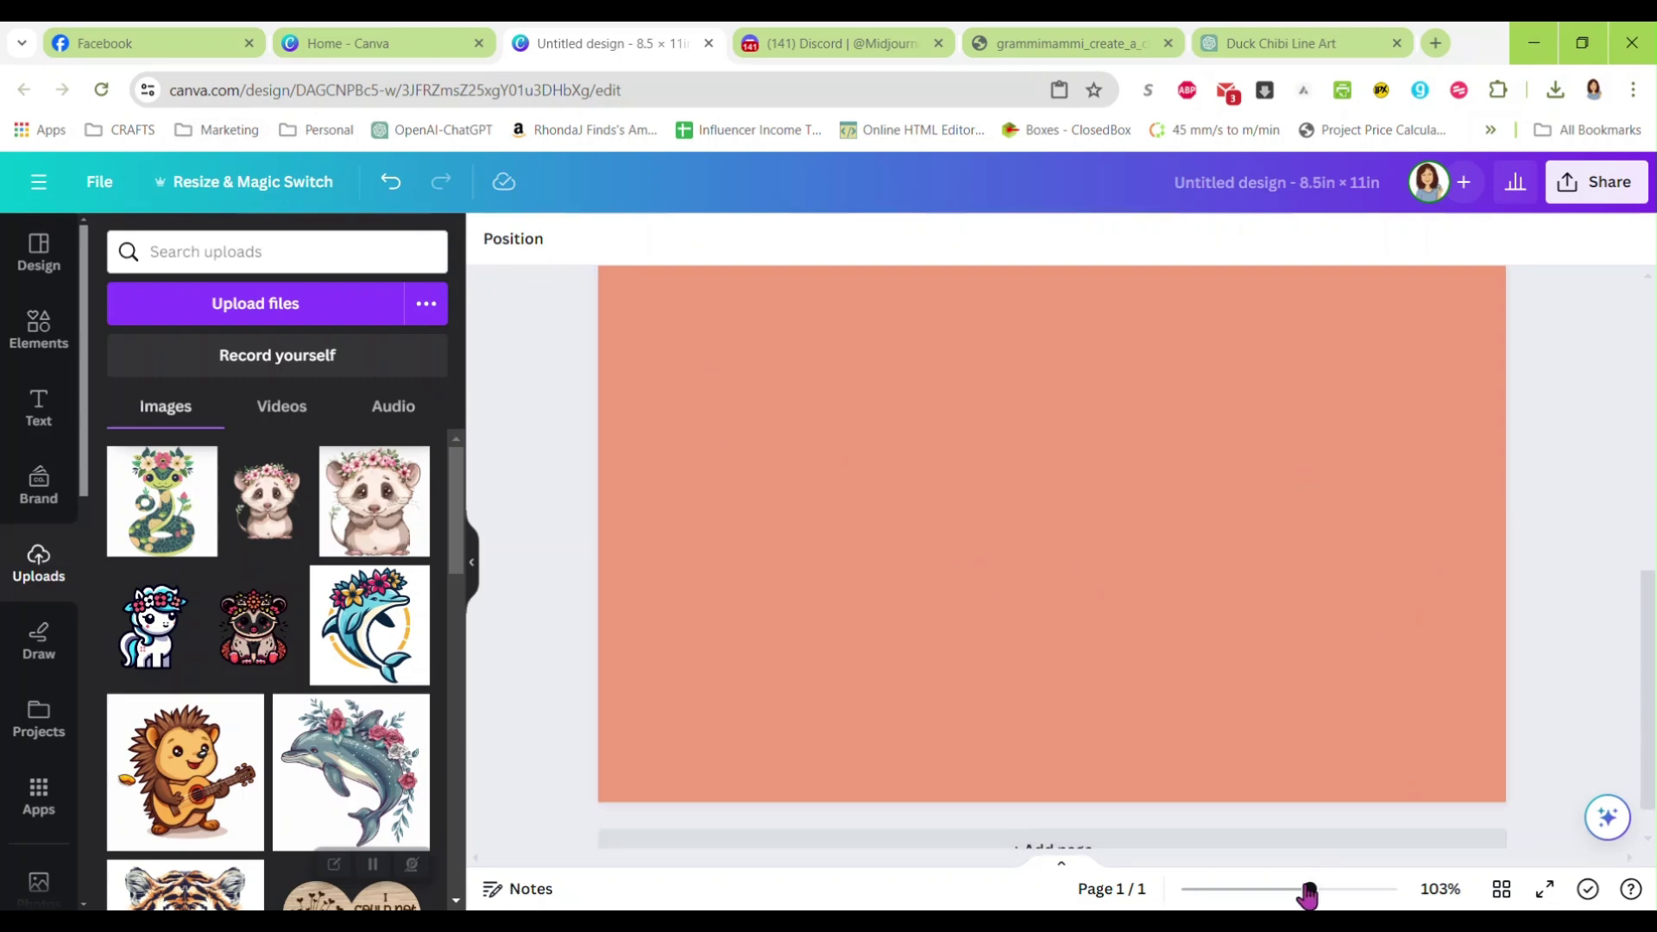
left_click_drag(1314, 891, 1277, 889)
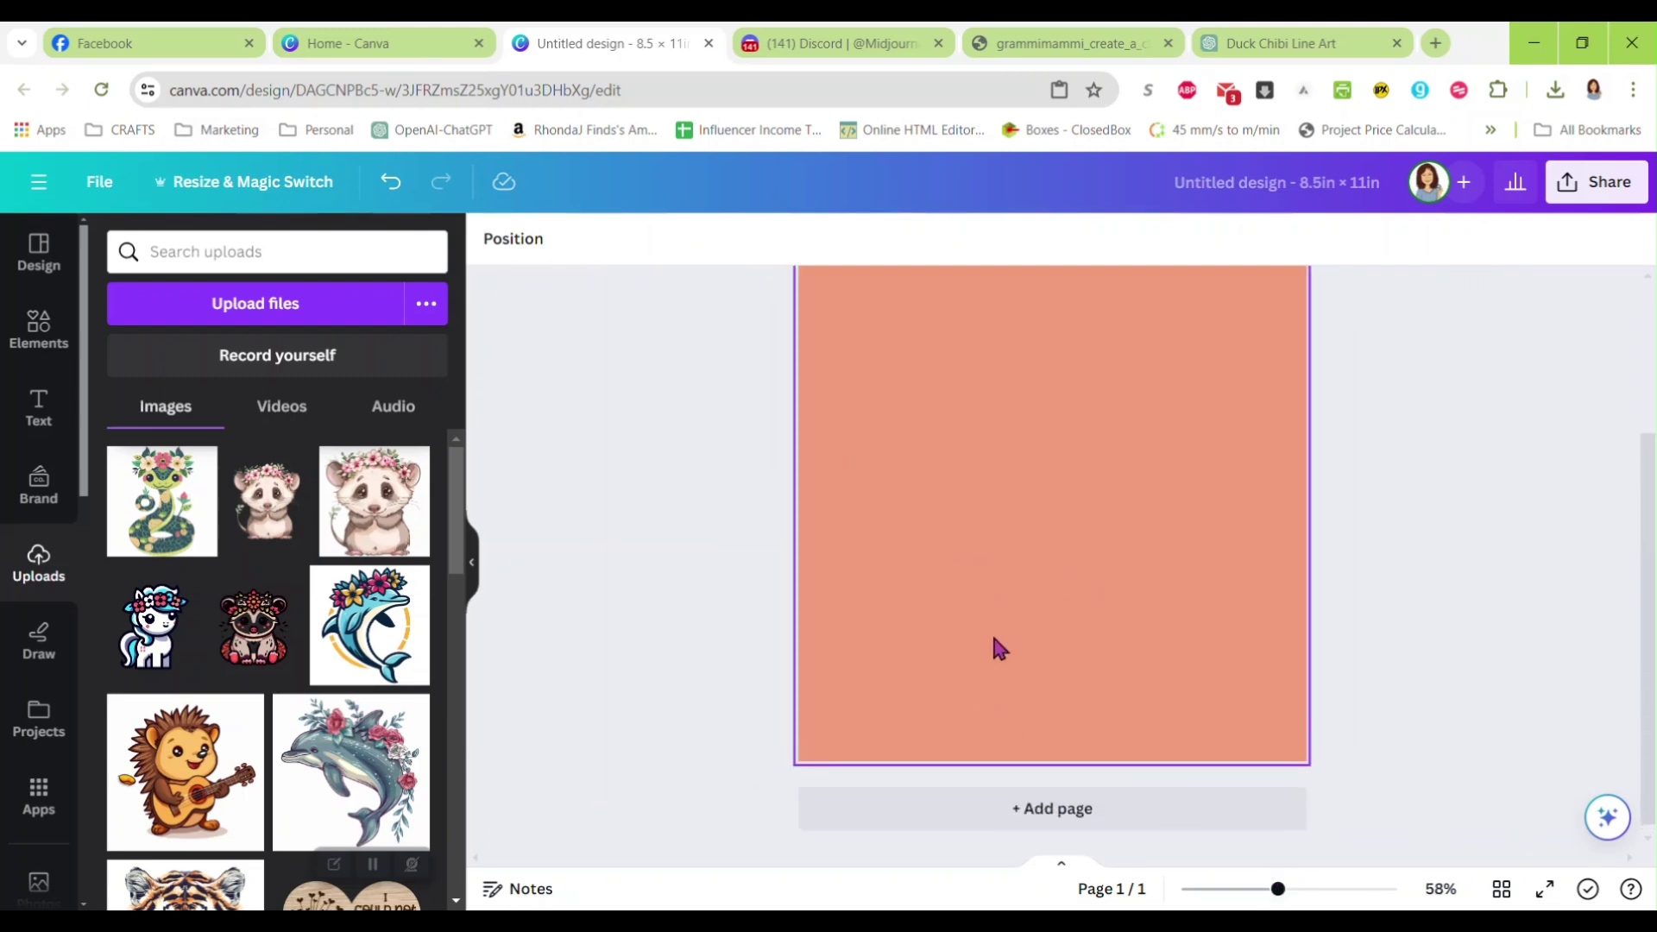
scroll(697, 405, "down", 1)
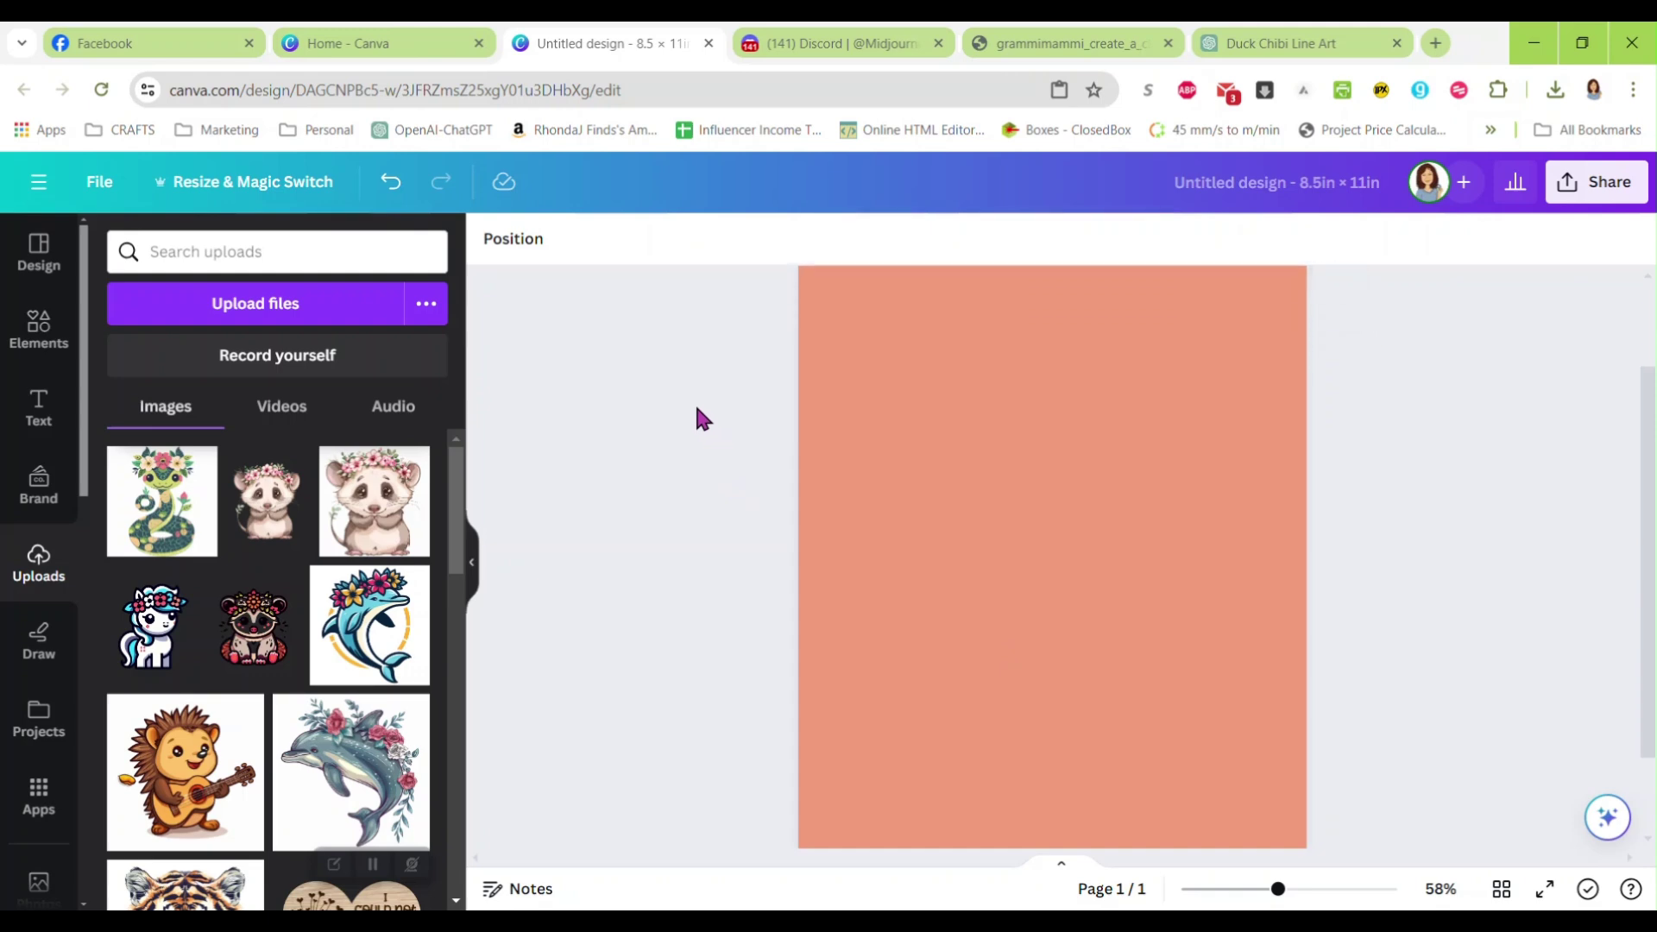
left_click(873, 402)
left_click(493, 236)
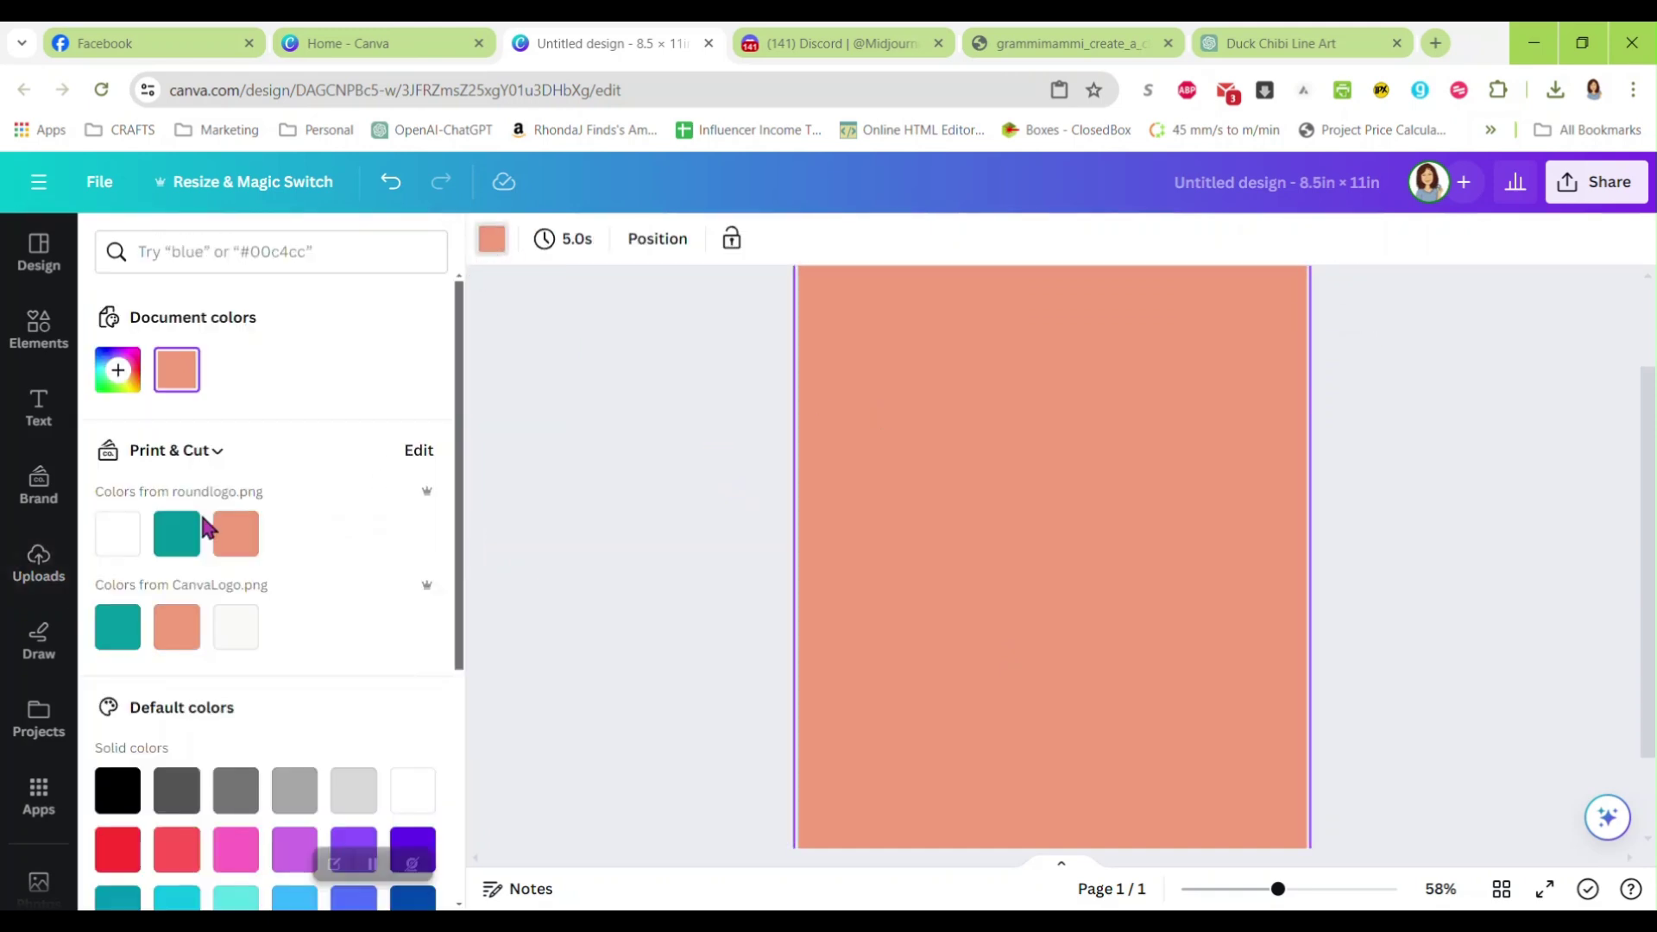
left_click(116, 539)
left_click(834, 44)
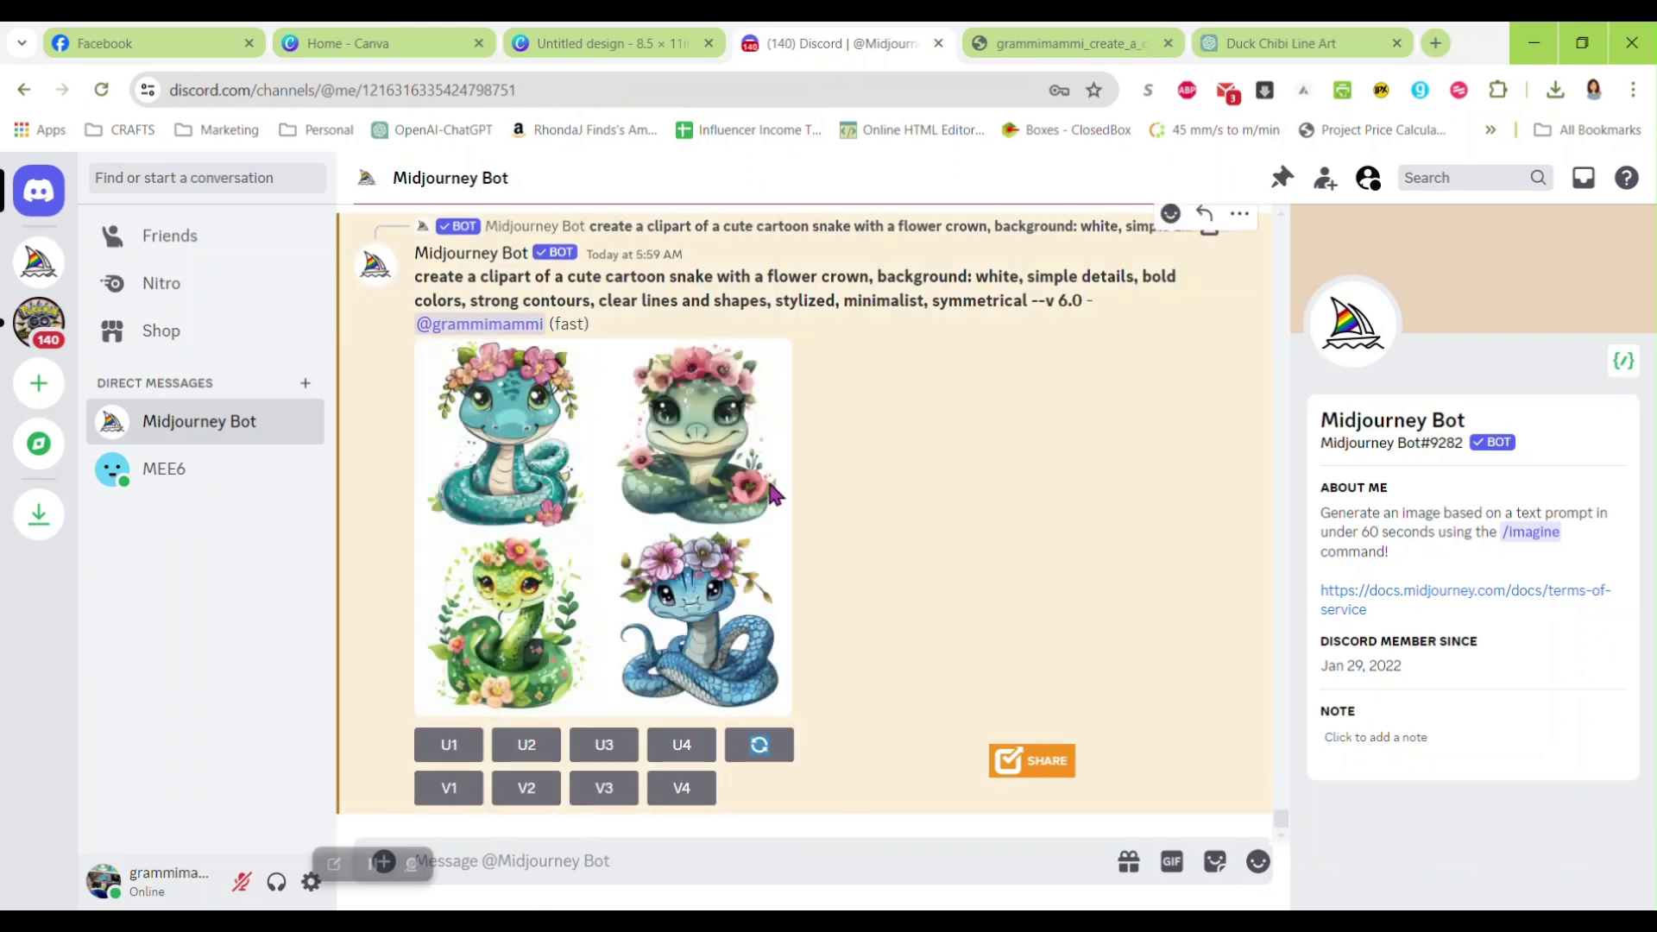
Step: Upscale the blue bottom-right snake from the new grid and open it full-size in a browser tab
left_click(593, 537)
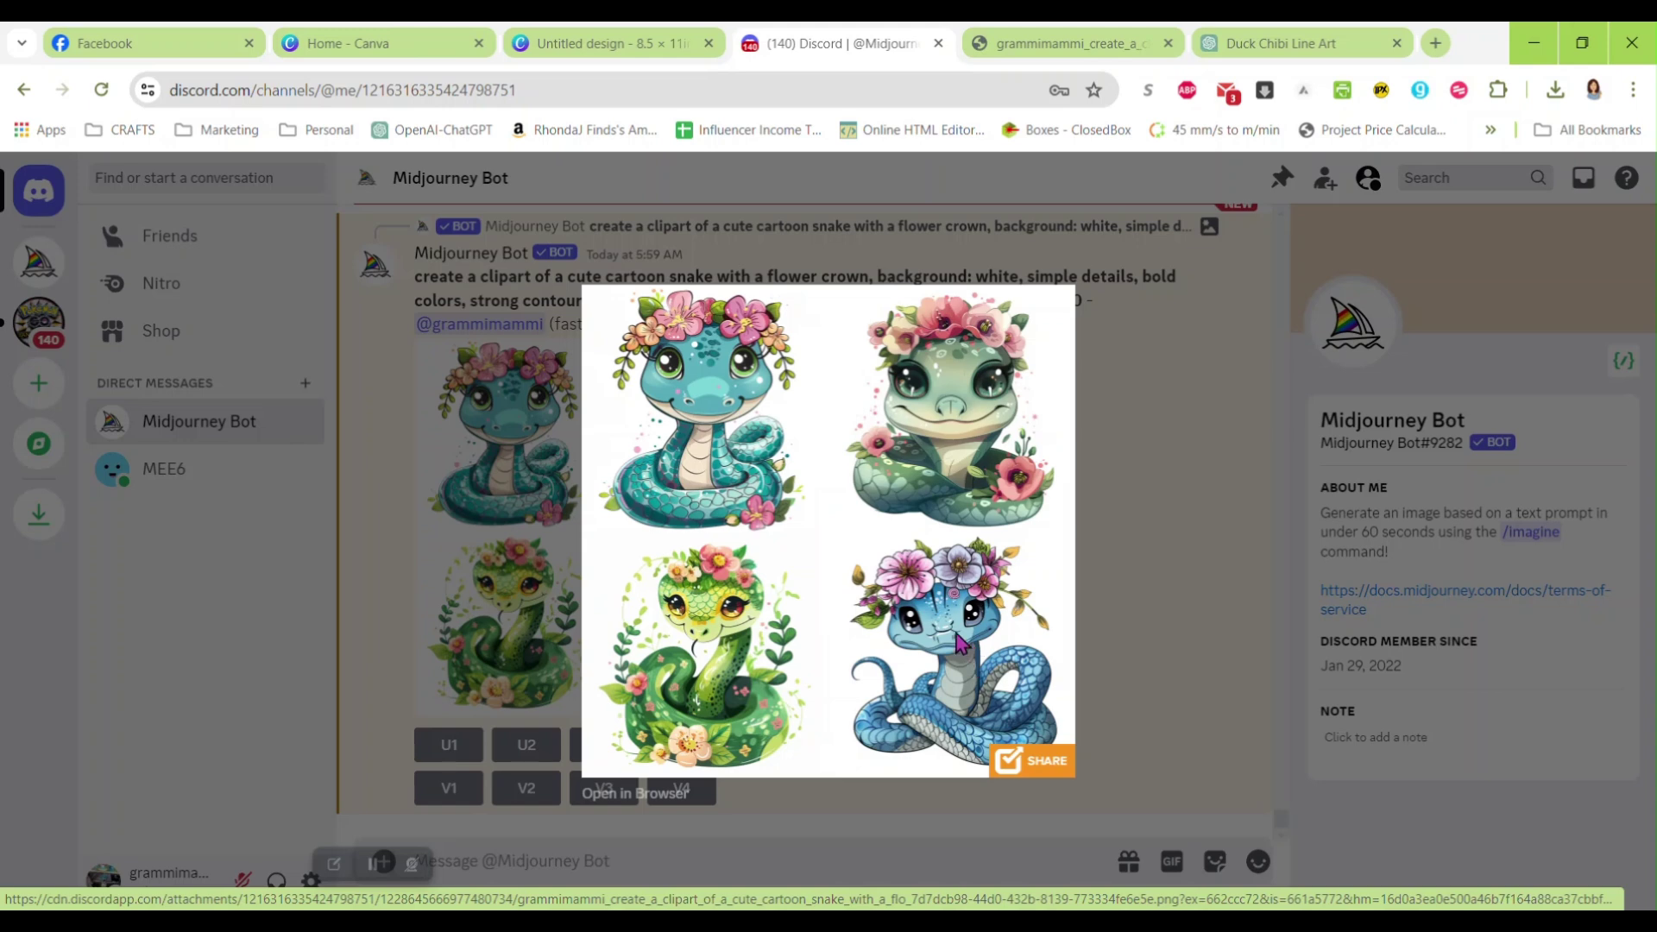
left_click(1147, 588)
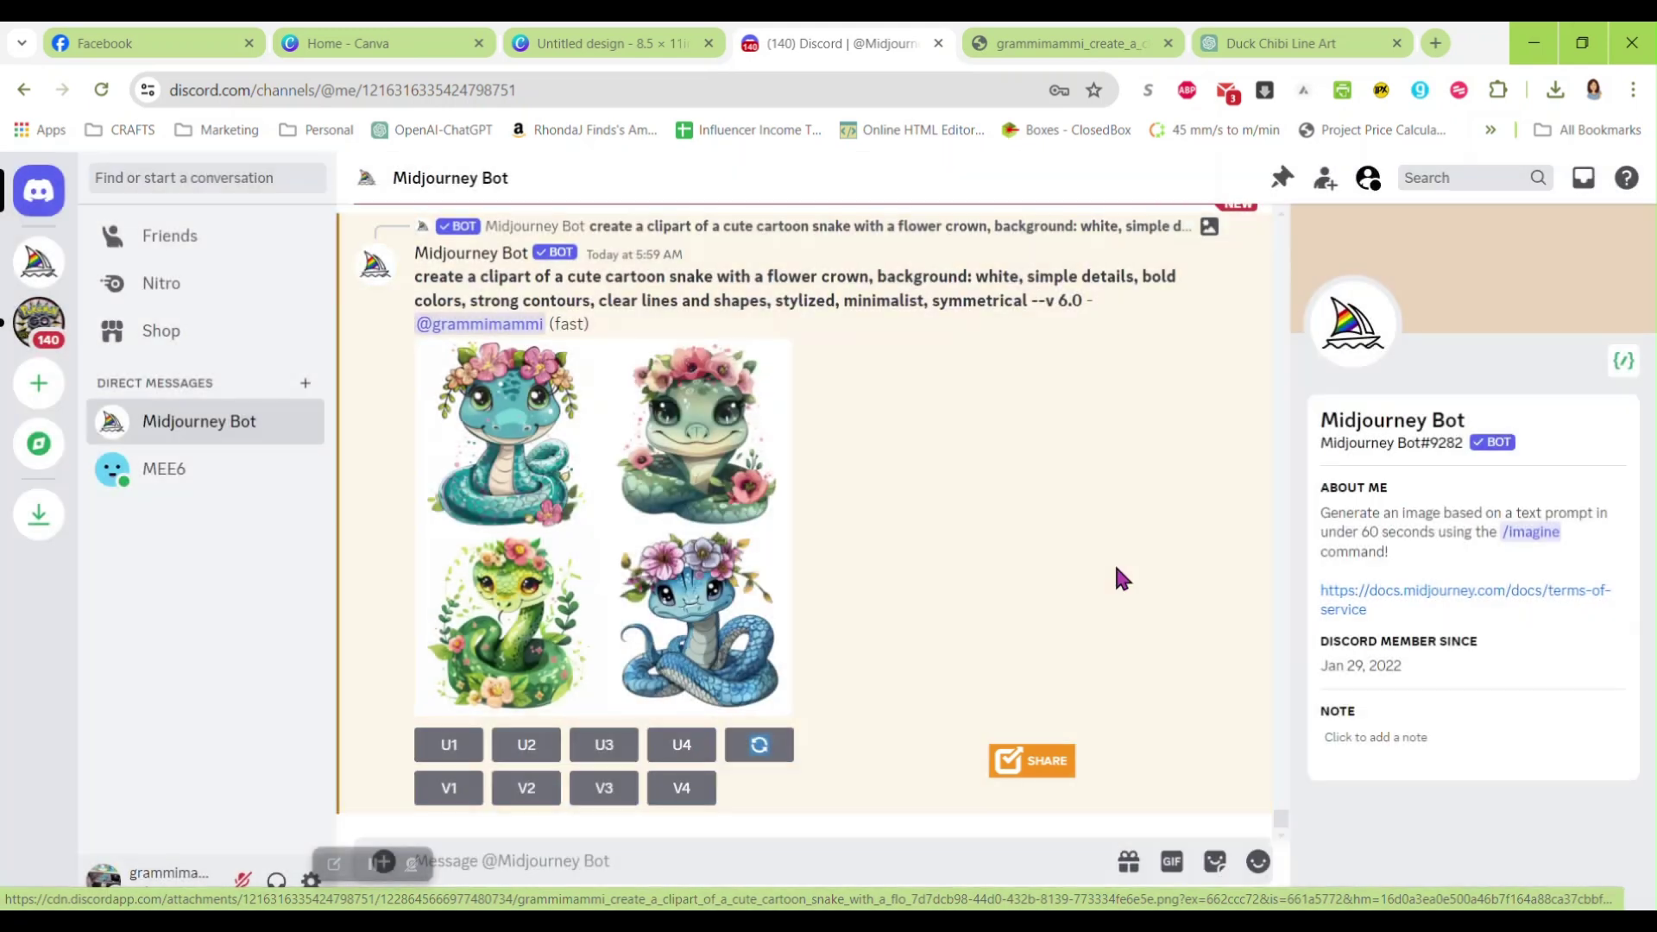
left_click(681, 743)
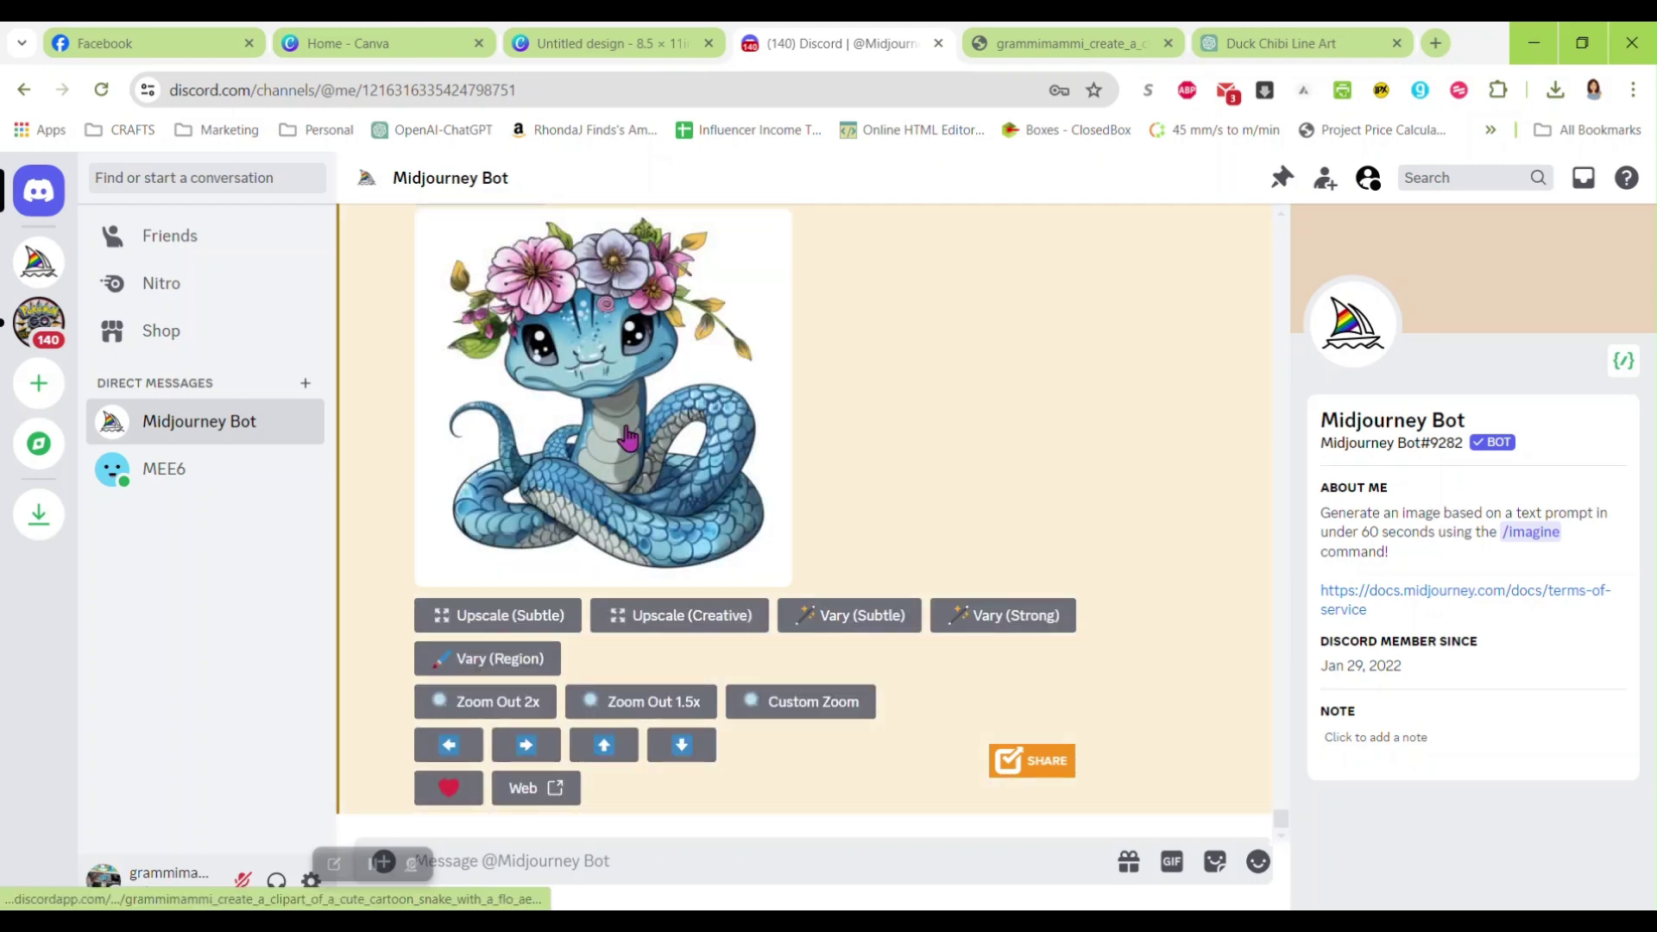
left_click(641, 438)
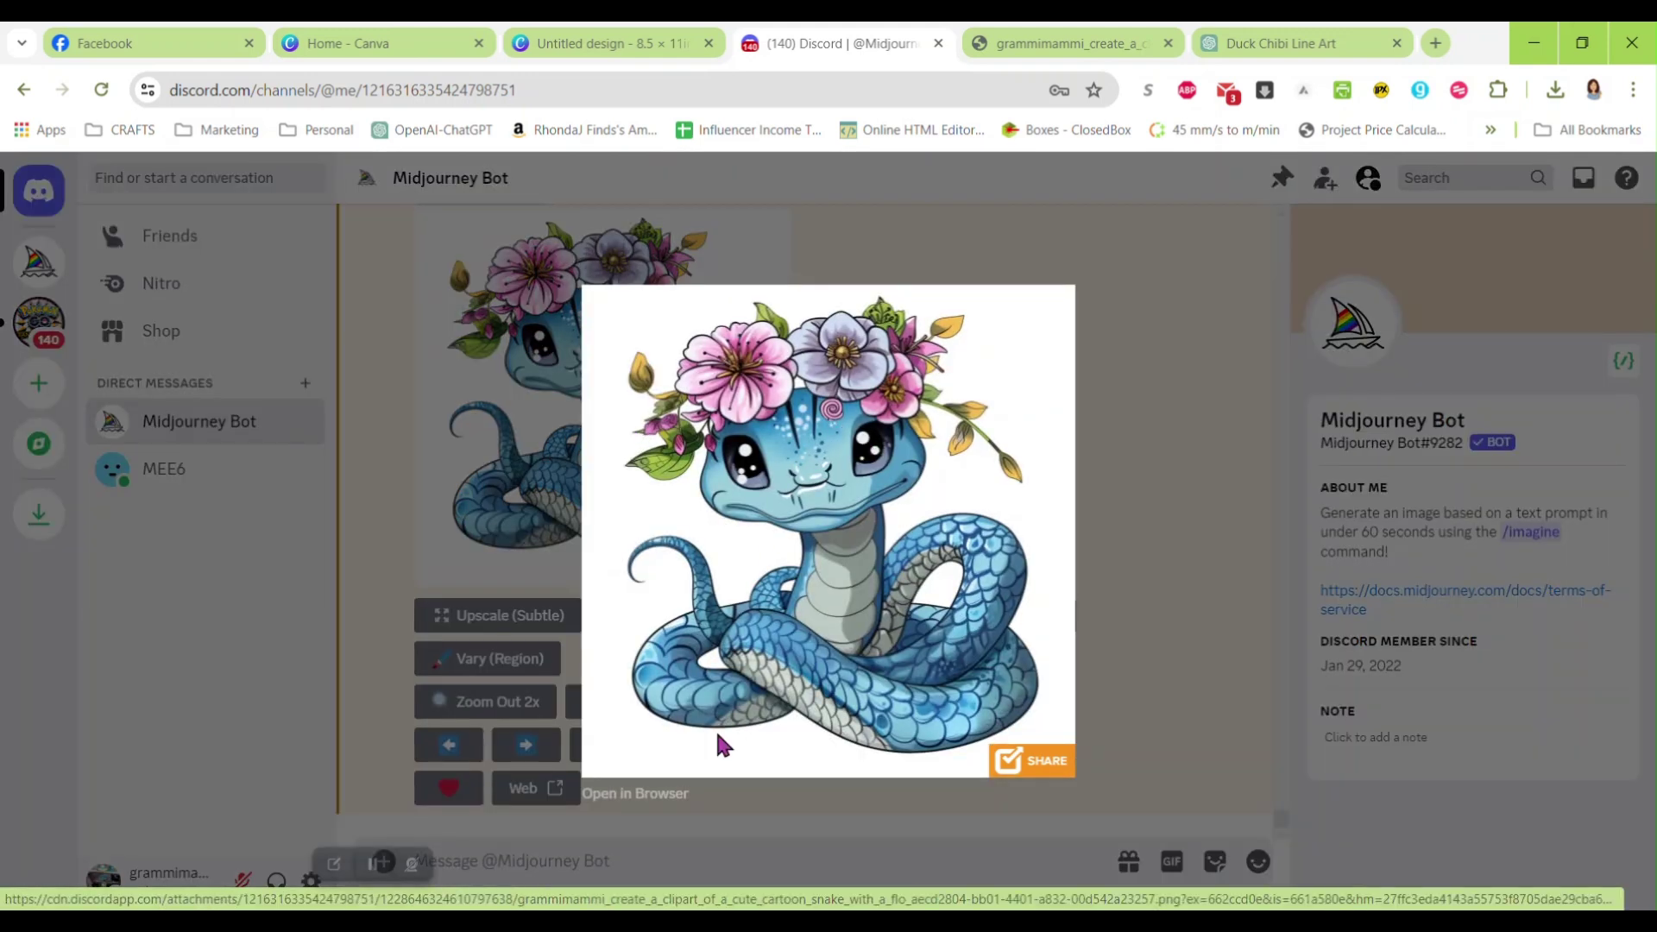
left_click(638, 793)
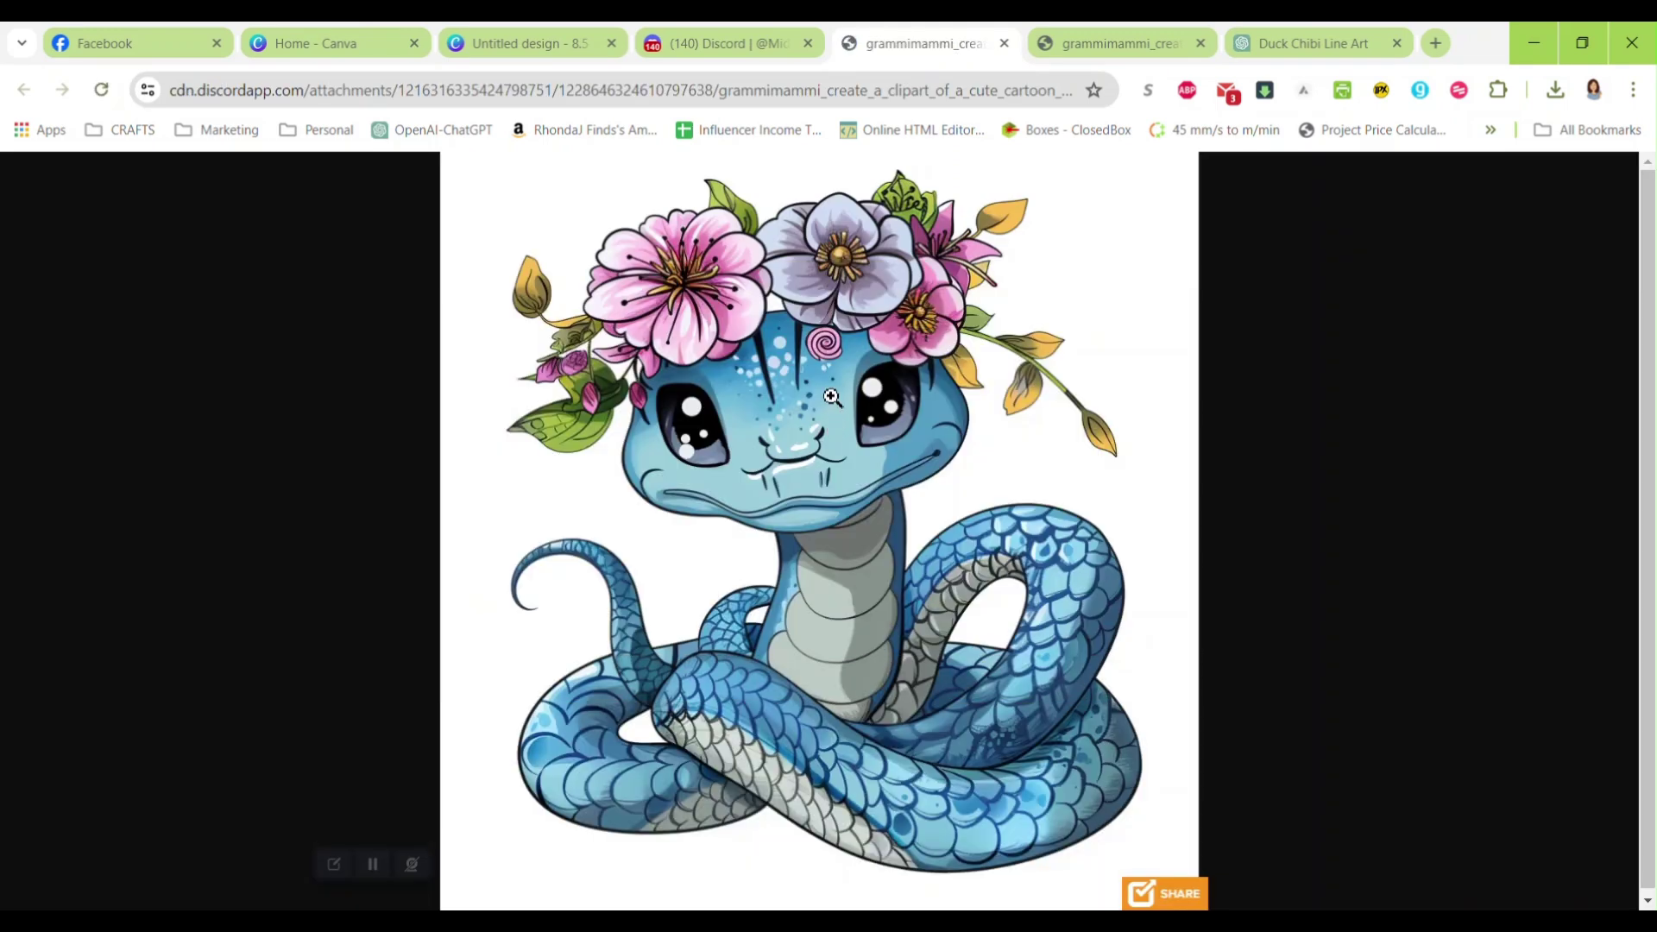
right_click(831, 397)
Step: Copy the flower-crowned snake image and paste it onto the blank Canva page
left_click(867, 473)
left_click(520, 43)
right_click(894, 453)
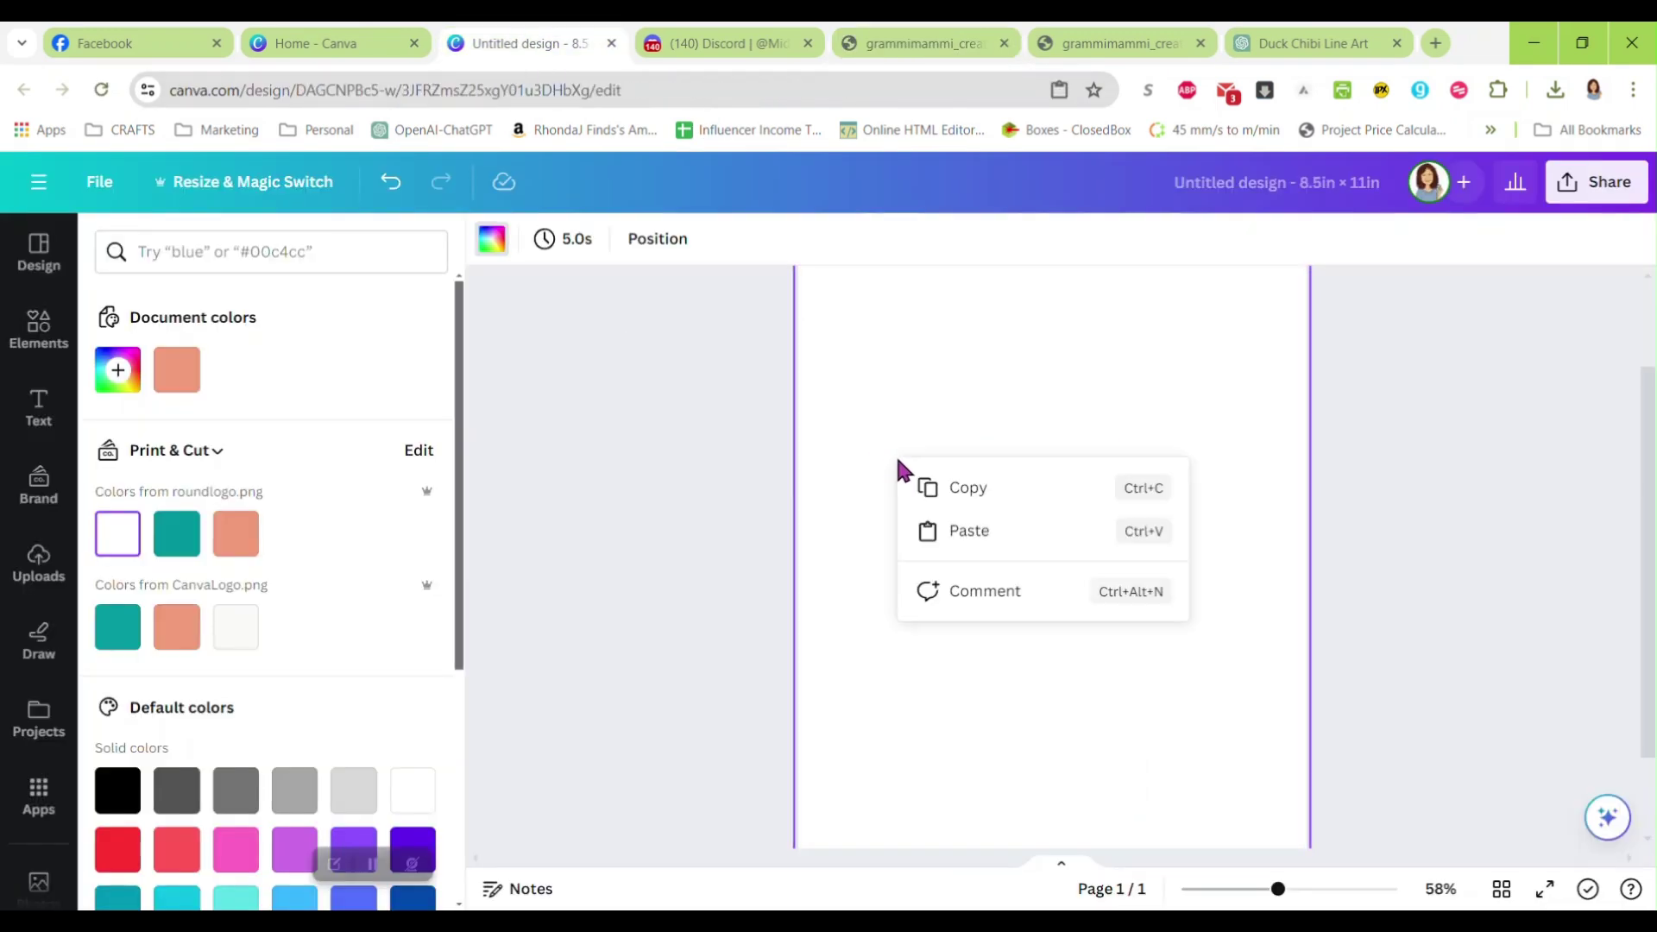
left_click(957, 531)
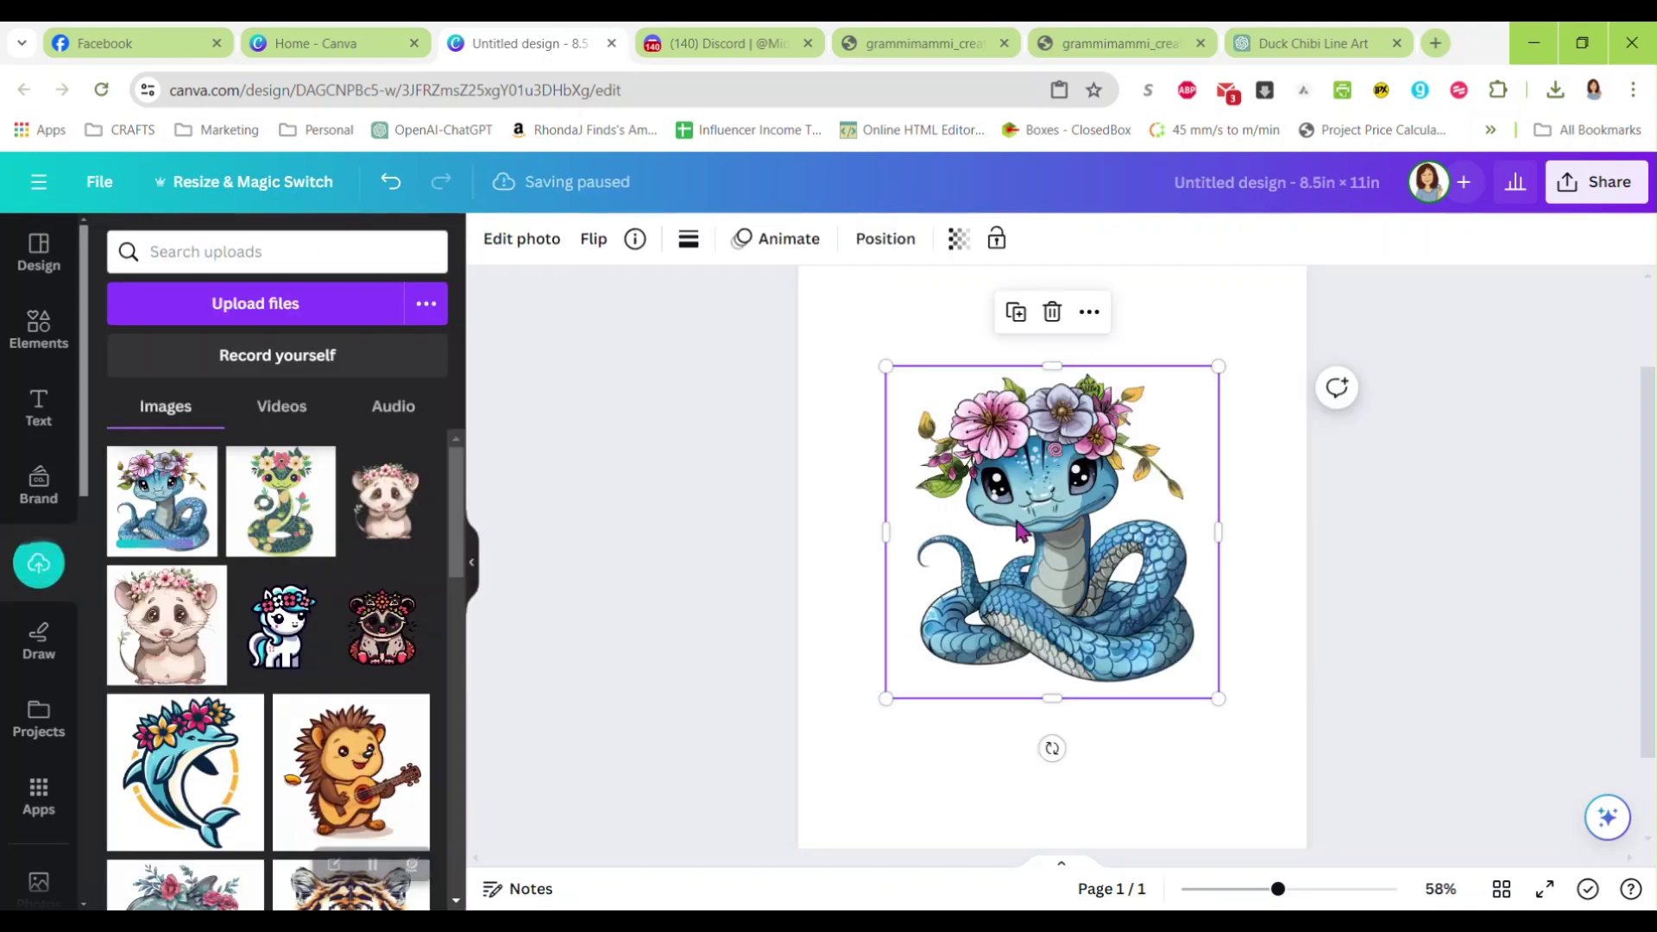
Step: Remove the snake image's background with BG Remover and move it on the page
left_click(523, 239)
left_click(147, 397)
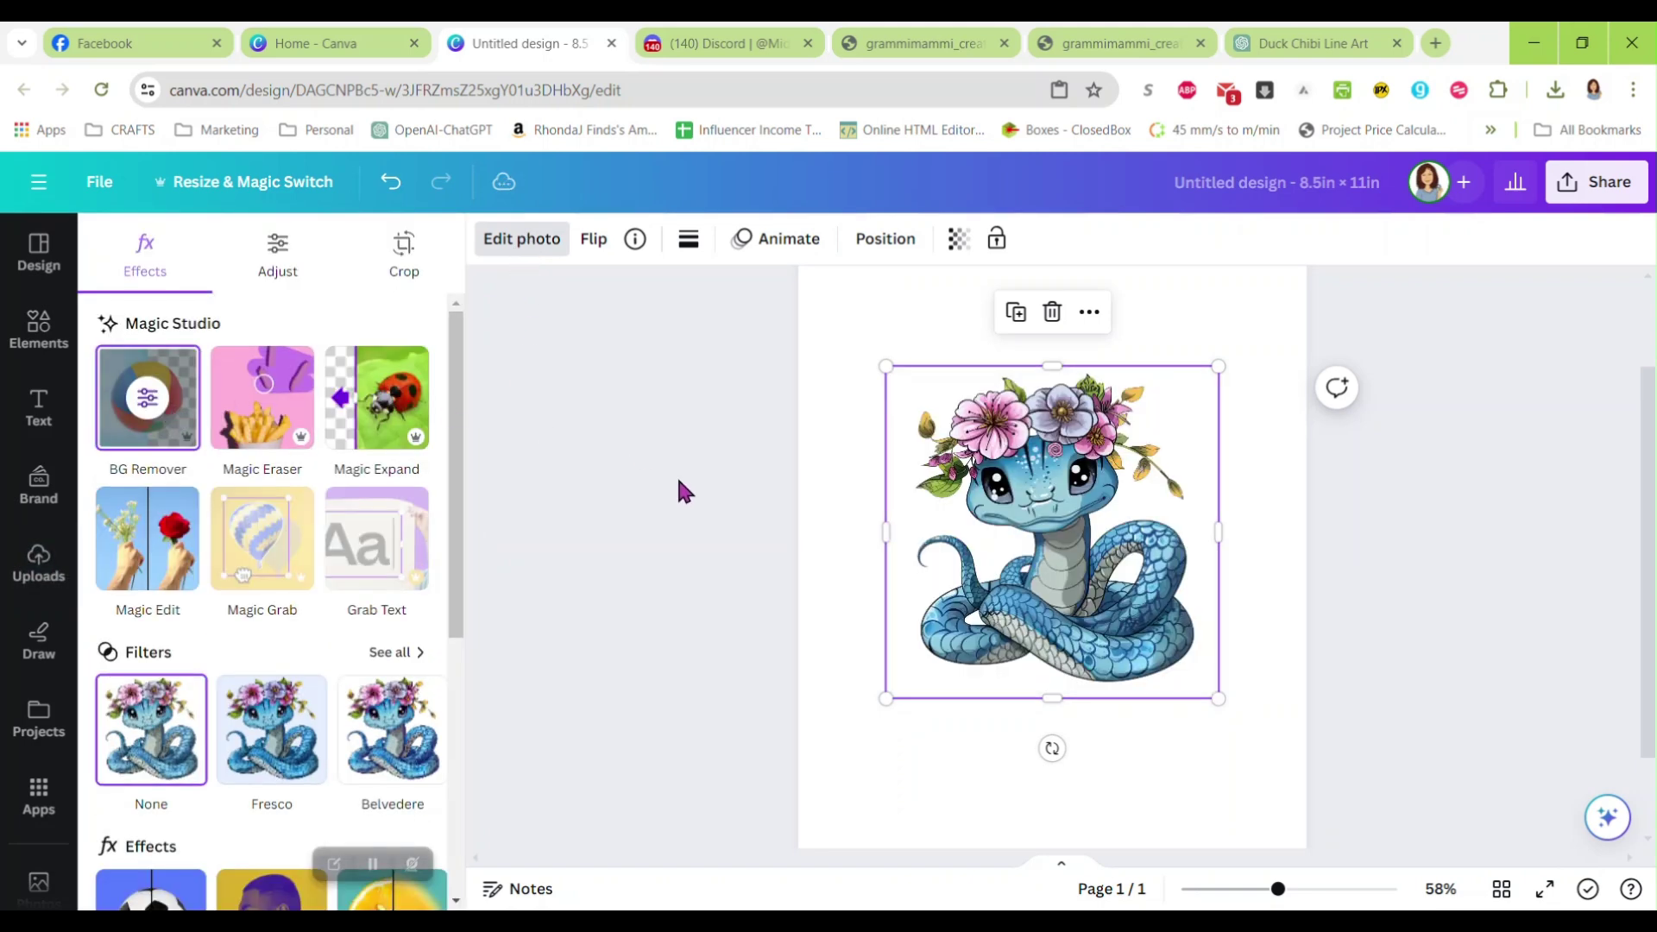
key("Escape")
left_click_drag(1049, 486, 999, 463)
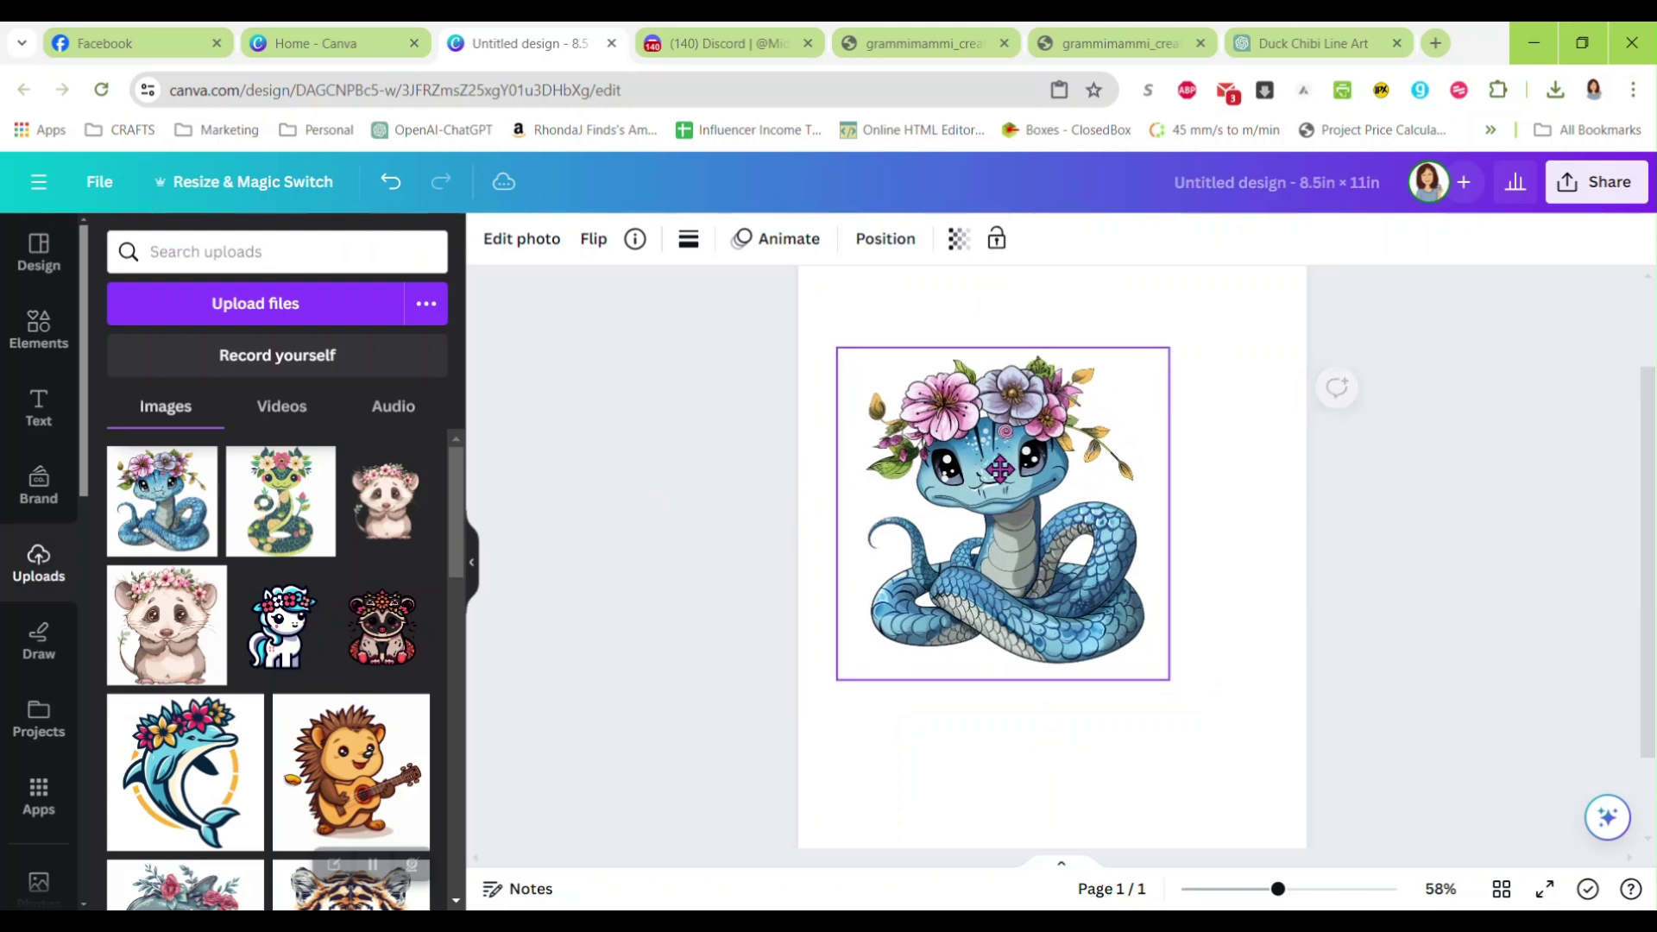
scroll(1453, 551, "down", 1)
scroll(1453, 551, "up", 2)
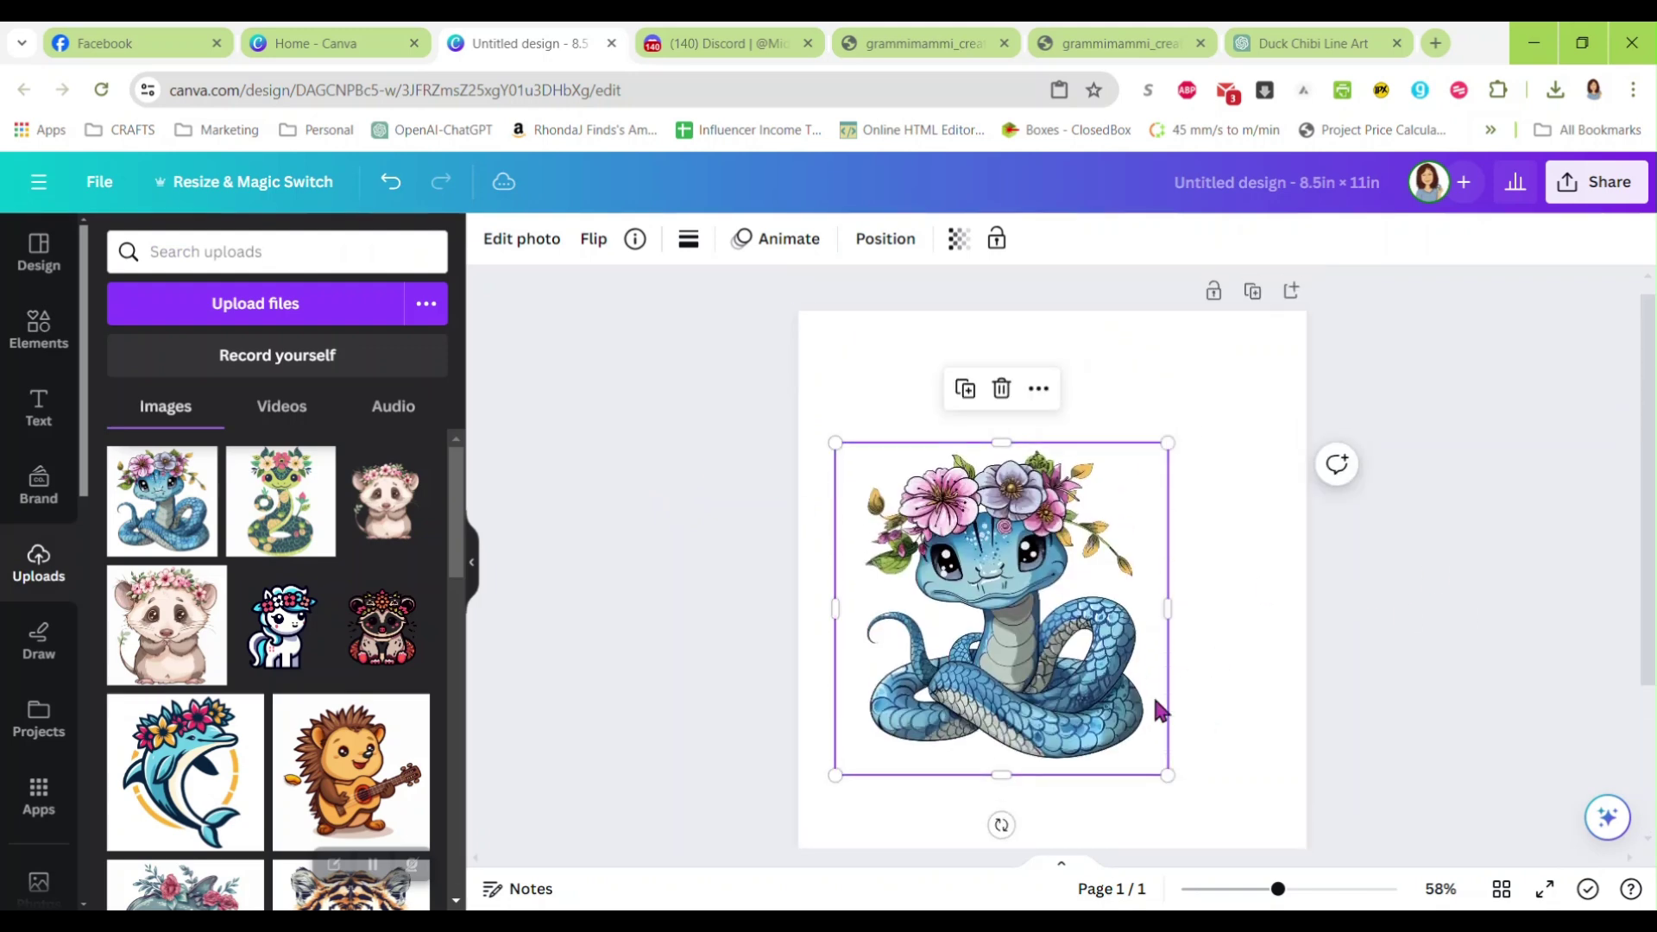
Step: Close the enlarged snake view and the blue and green snake image tabs
left_click(749, 61)
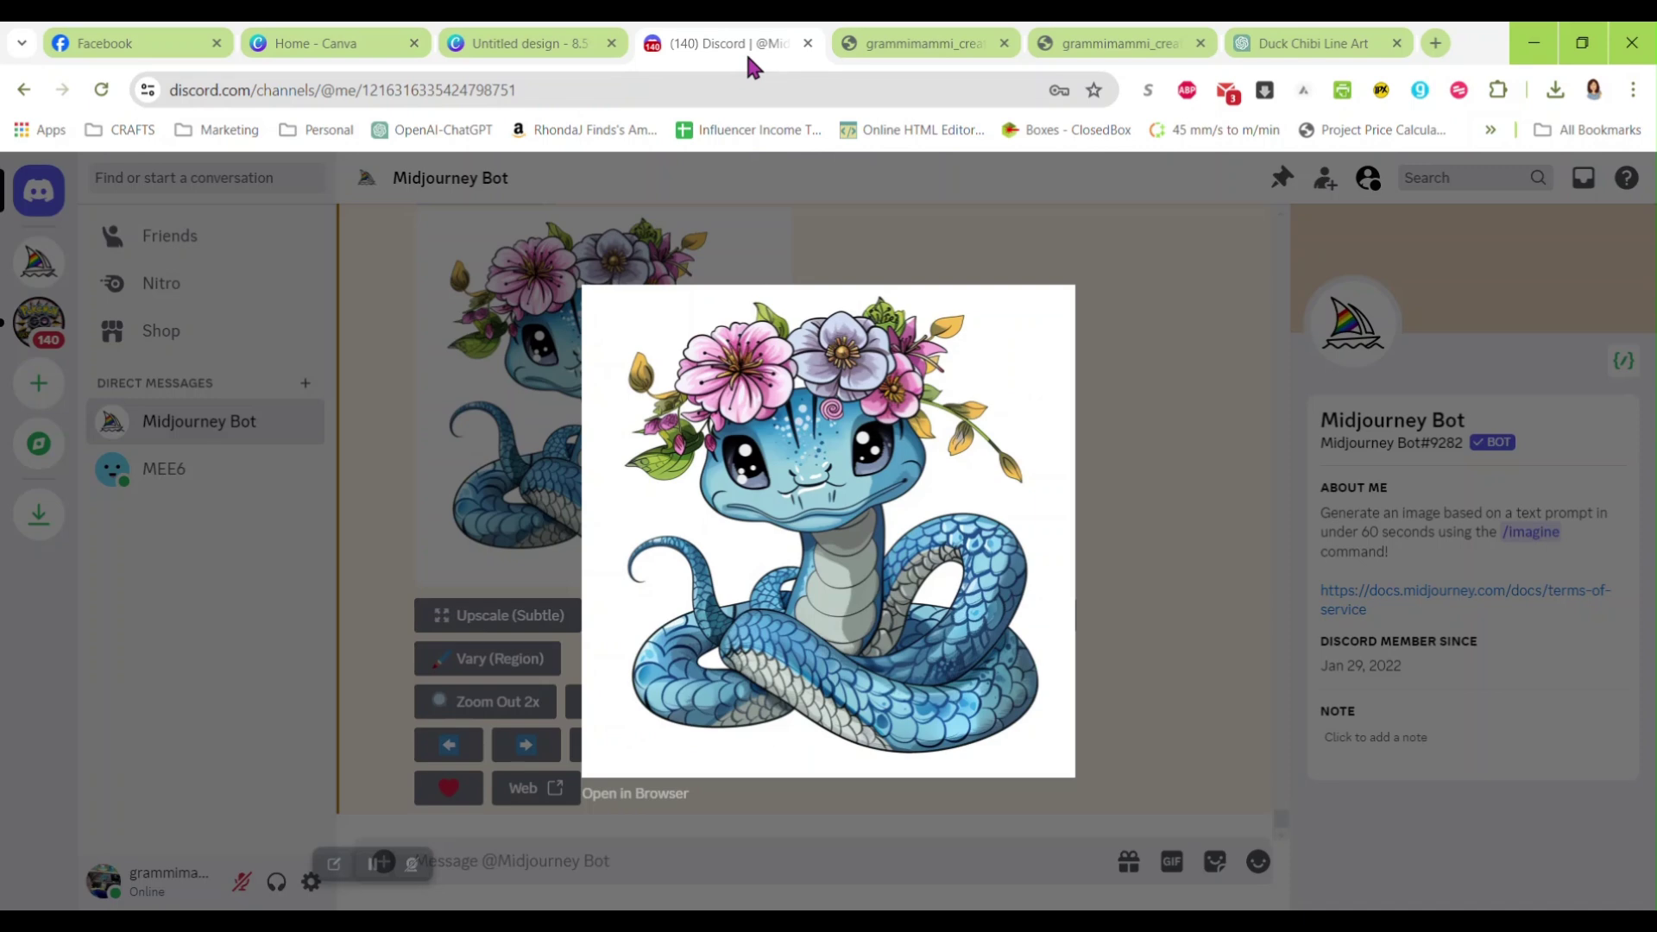
left_click(1101, 298)
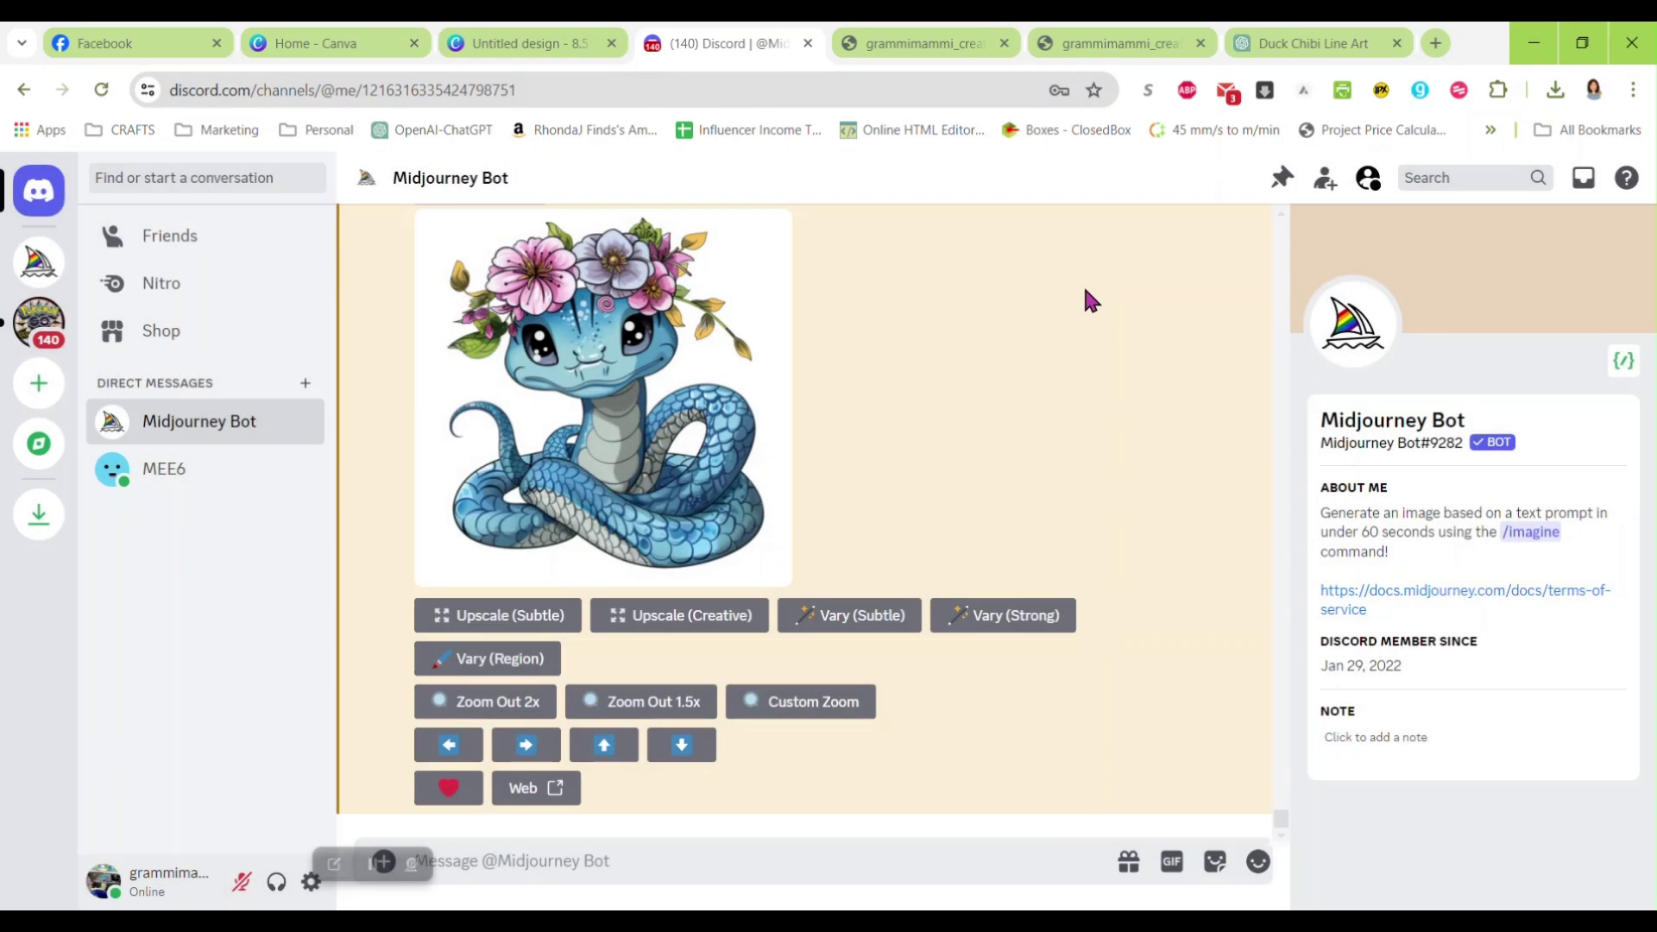
left_click(928, 40)
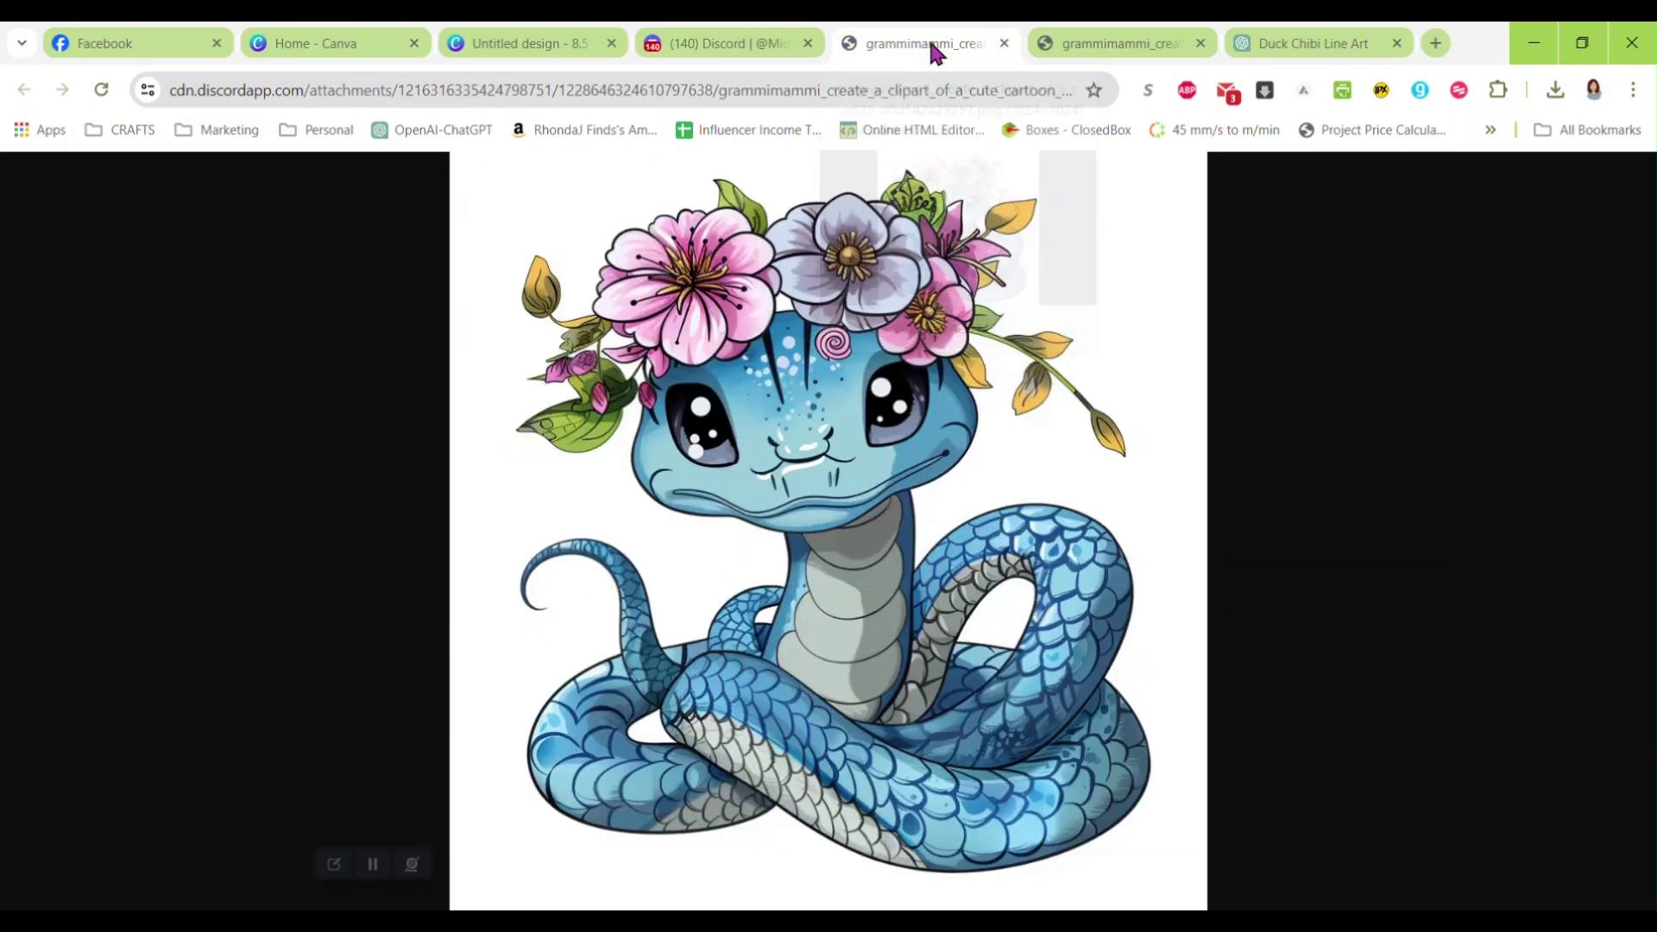
left_click(1003, 43)
left_click(1002, 43)
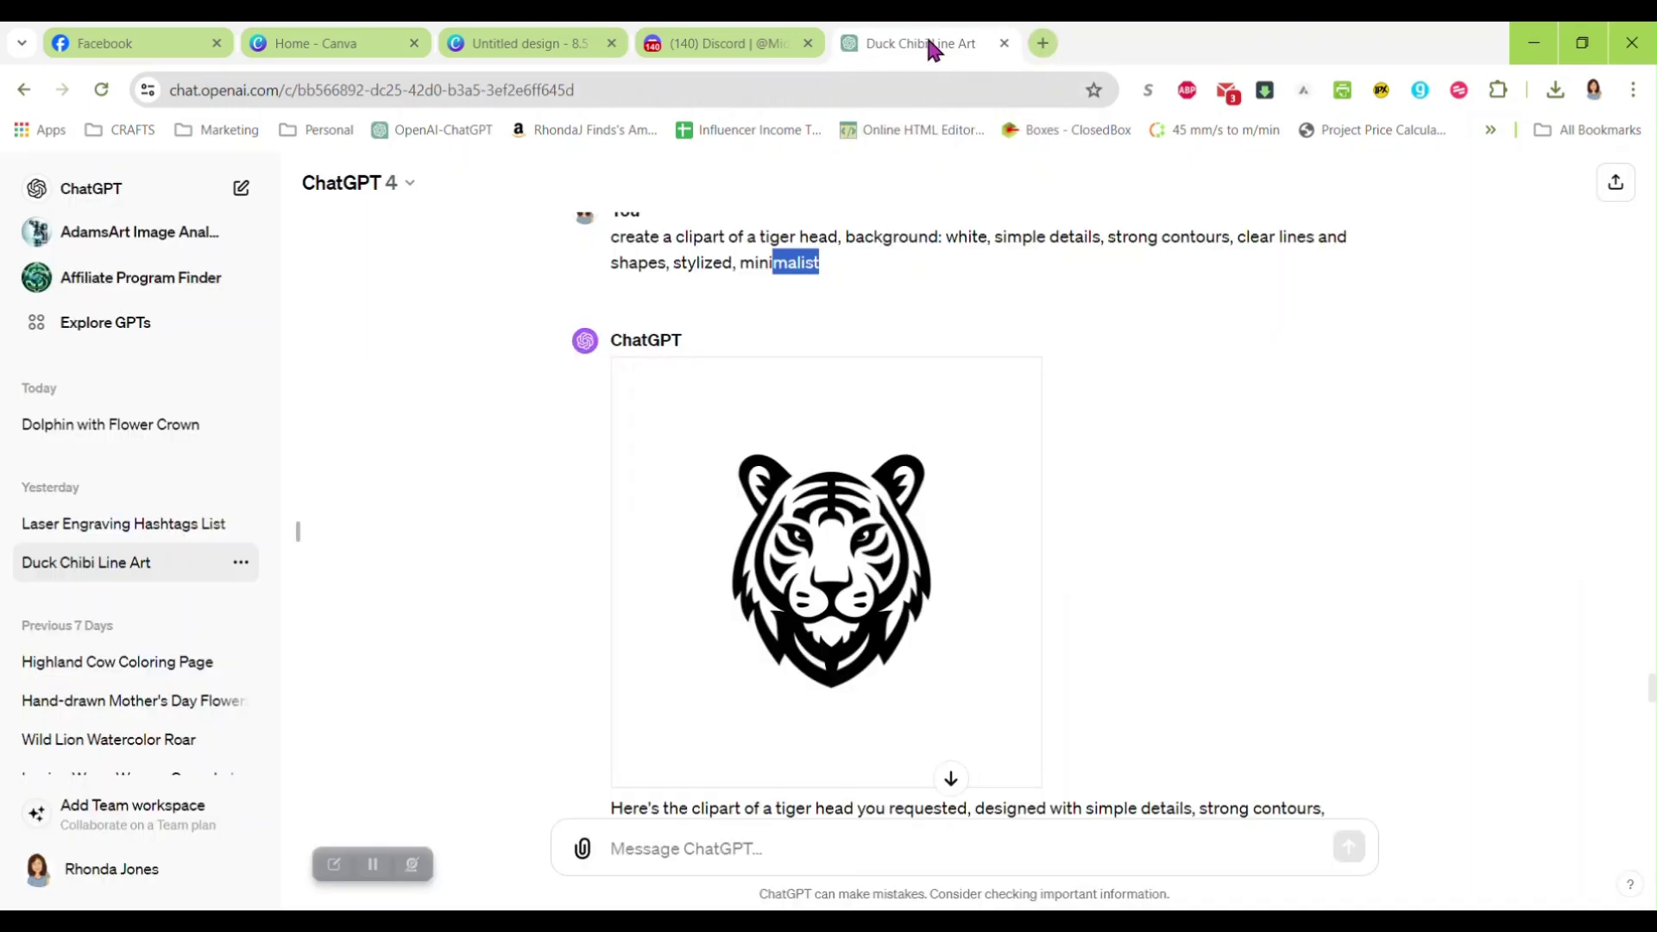
Step: Paste the snake image into the ChatGPT message box, then remove the attachment again
left_click(797, 850)
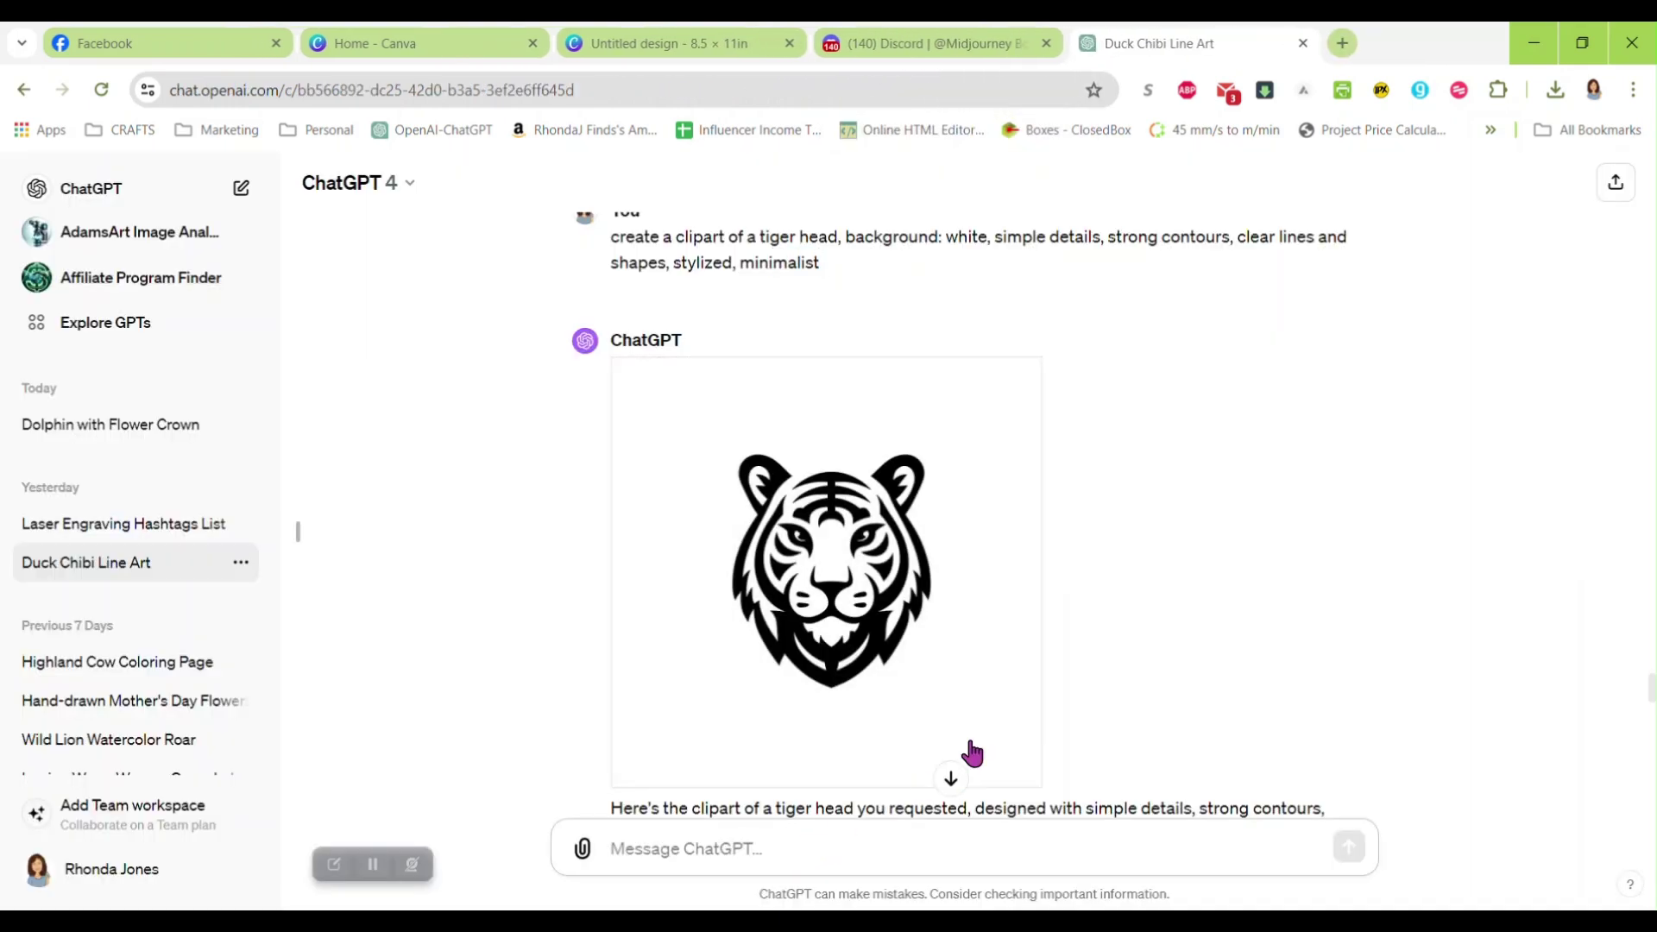
scroll(1073, 555, "down", 6)
scroll(1086, 553, "down", 20)
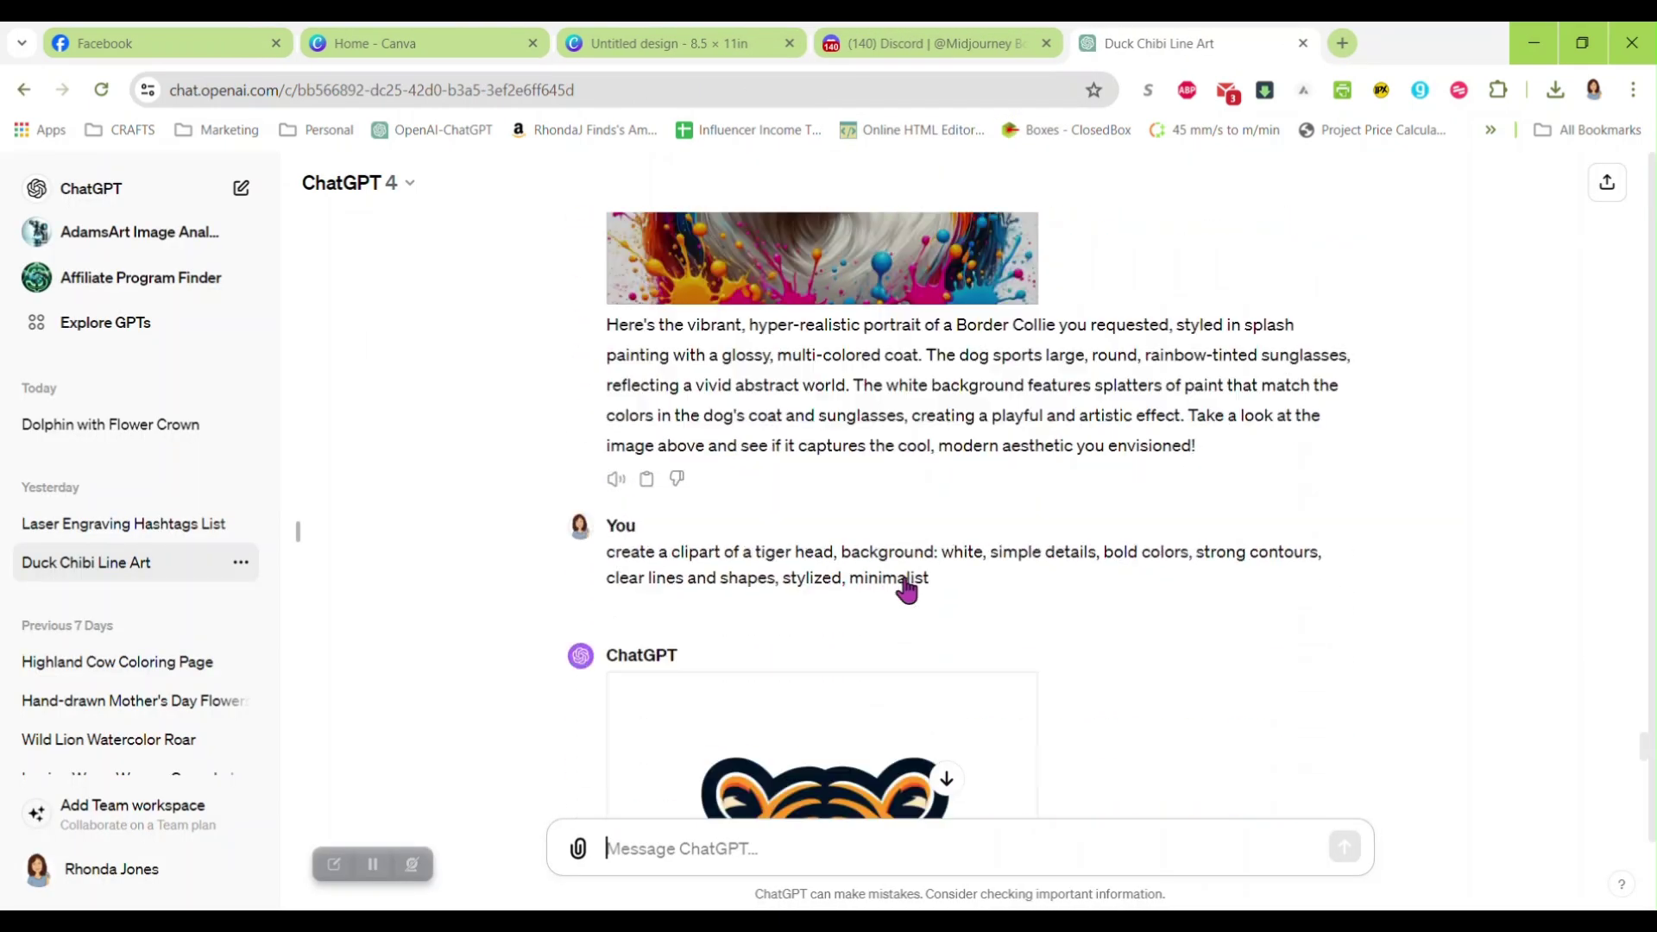
scroll(909, 591, "down", 1)
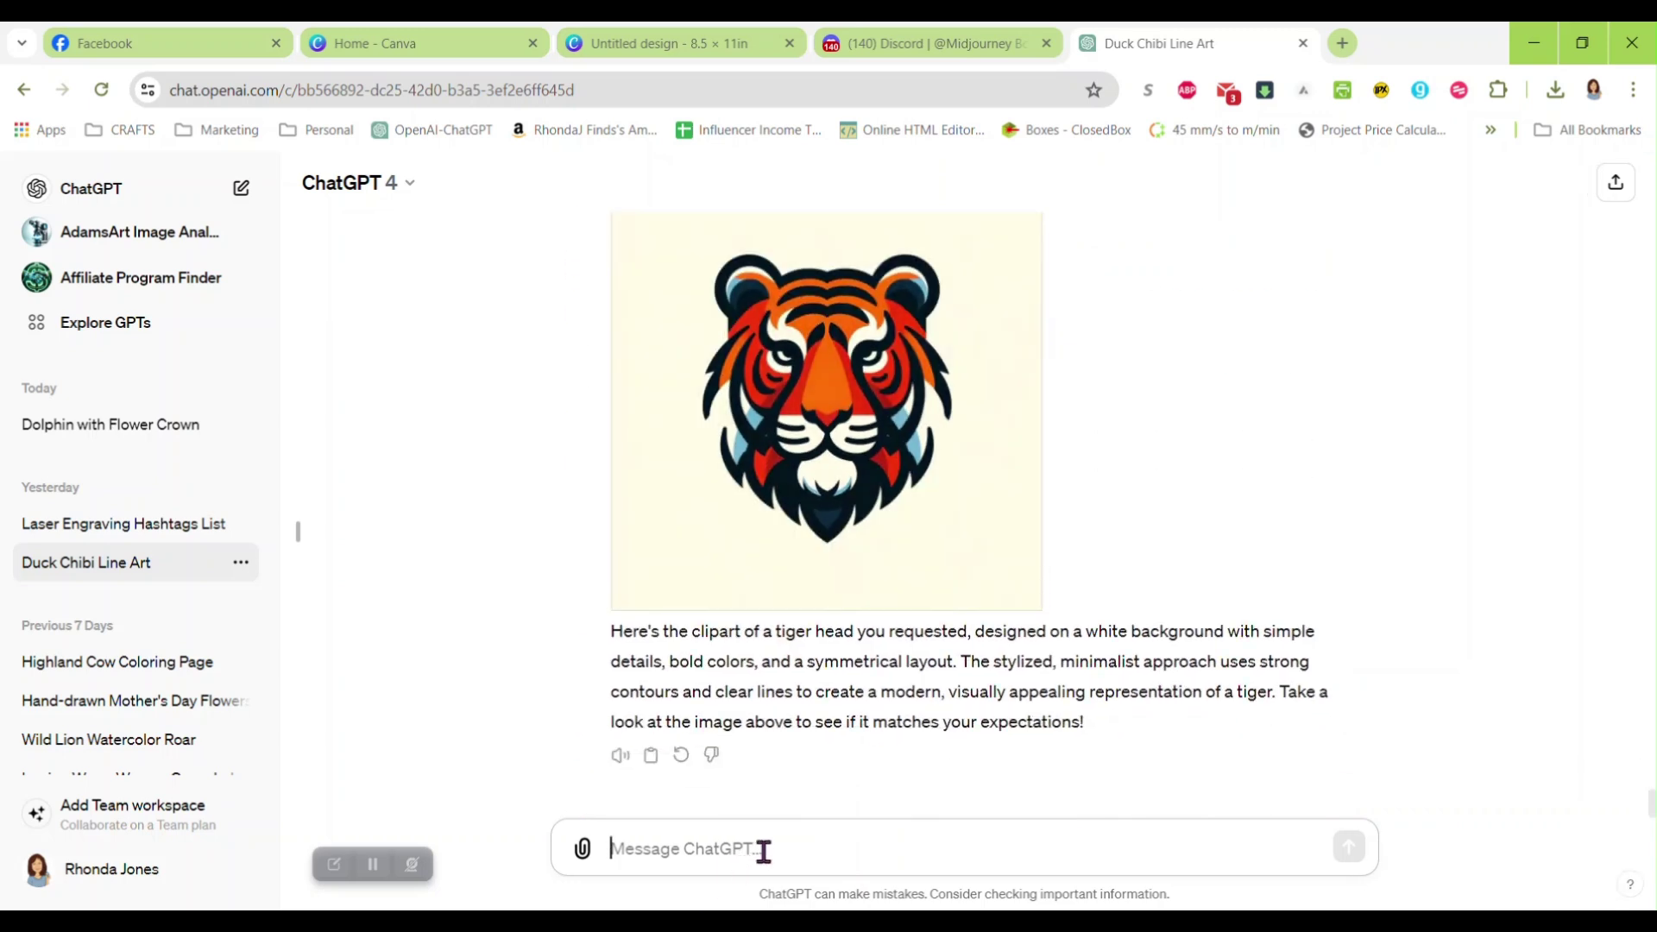
key("ctrl+v")
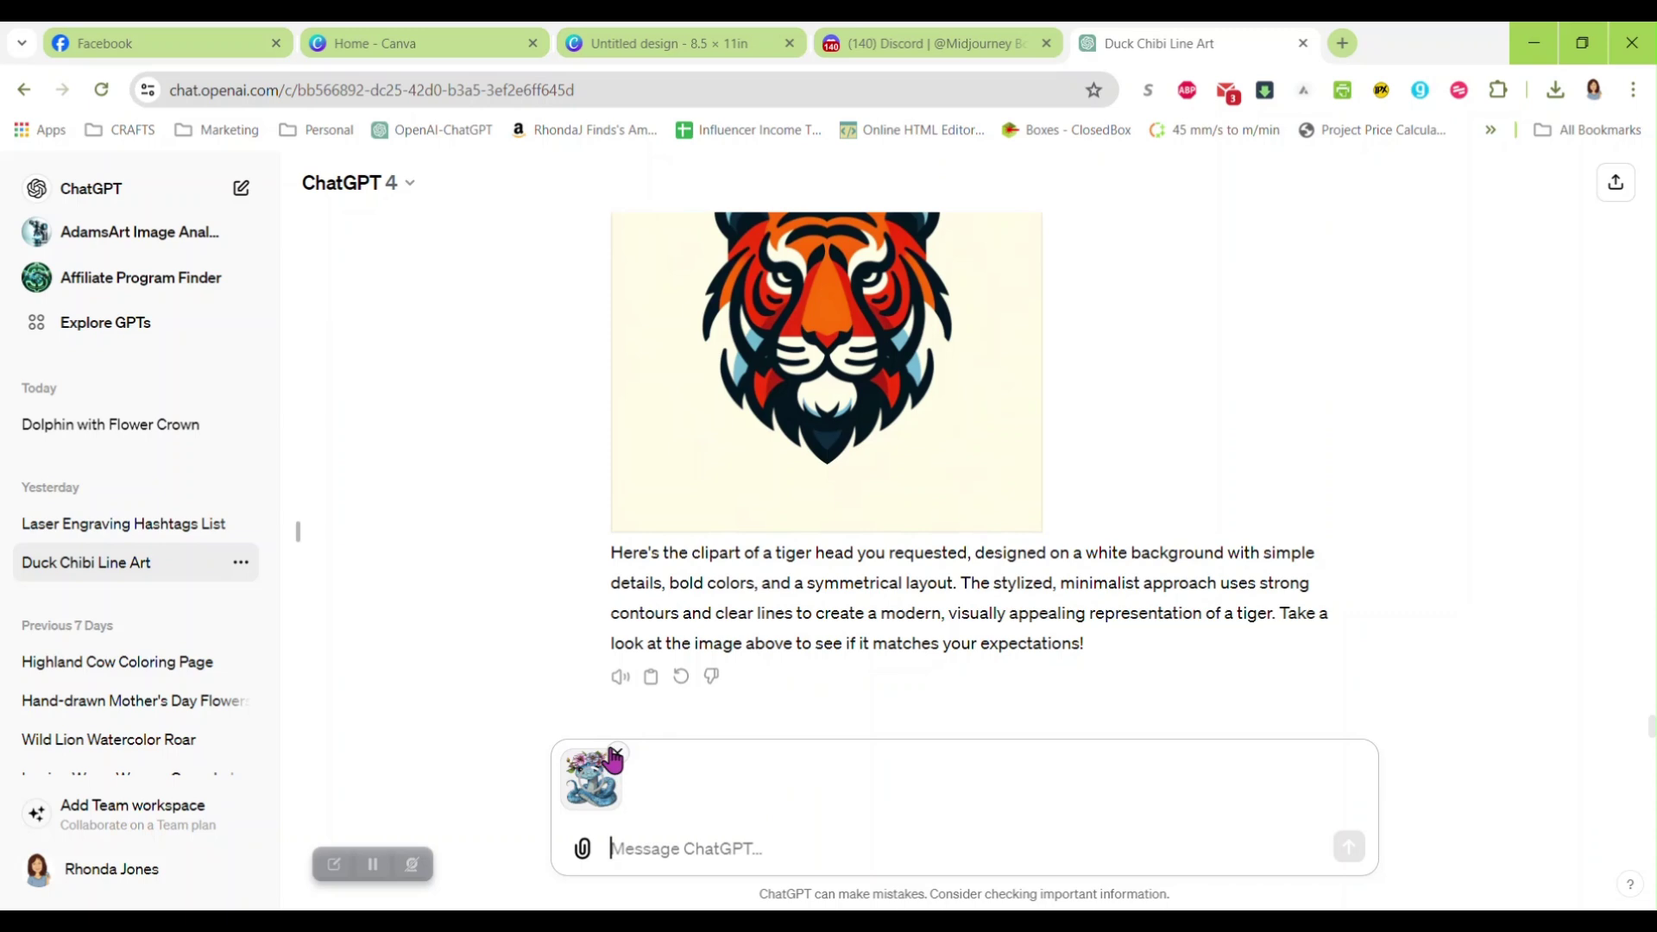
left_click(615, 753)
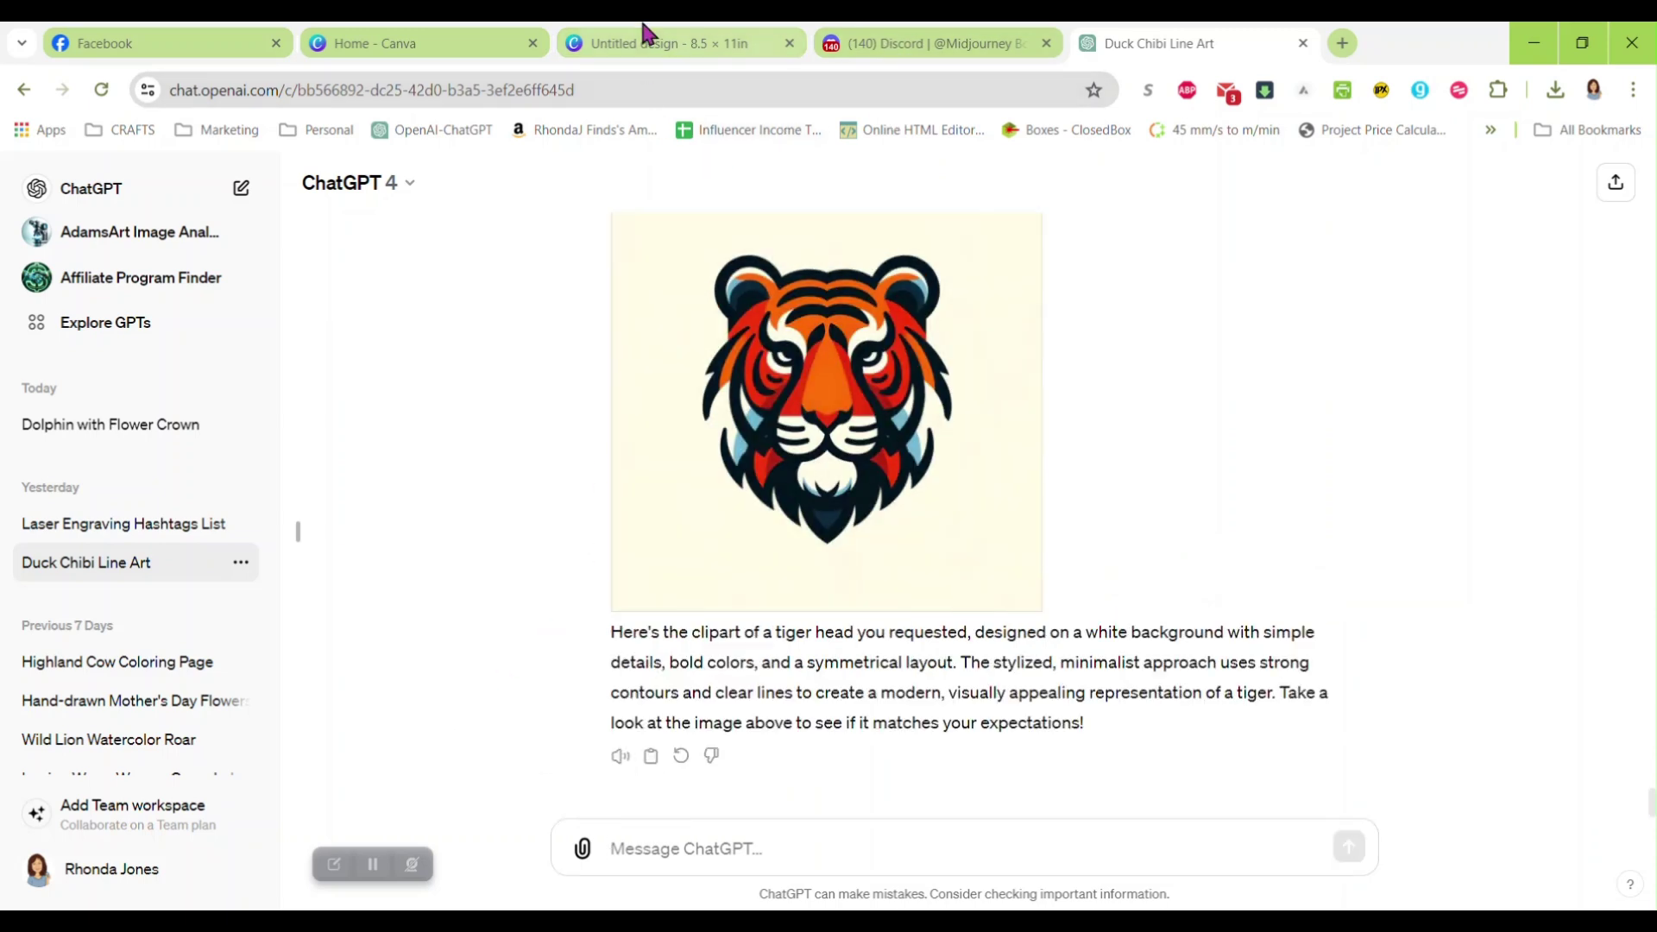
Step: Select the snake prompt text in the Midjourney chat and return to ChatGPT
left_click(922, 26)
scroll(970, 489, "up", 3)
left_click_drag(417, 361, 1032, 388)
key("ctrl+c")
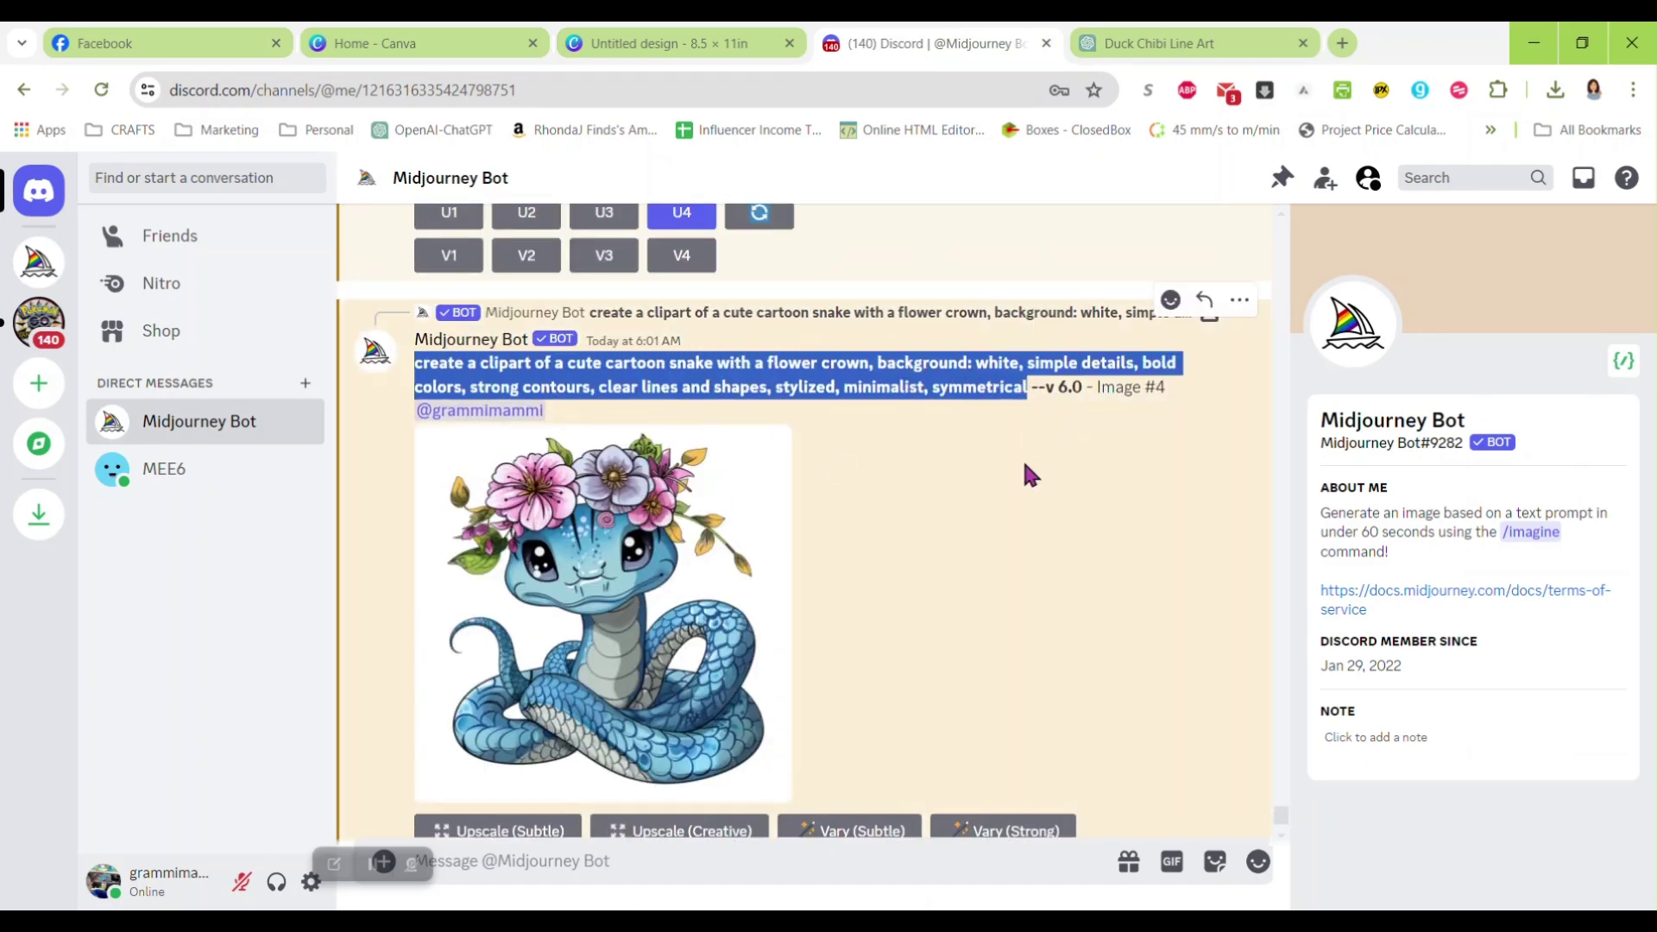
left_click(1134, 41)
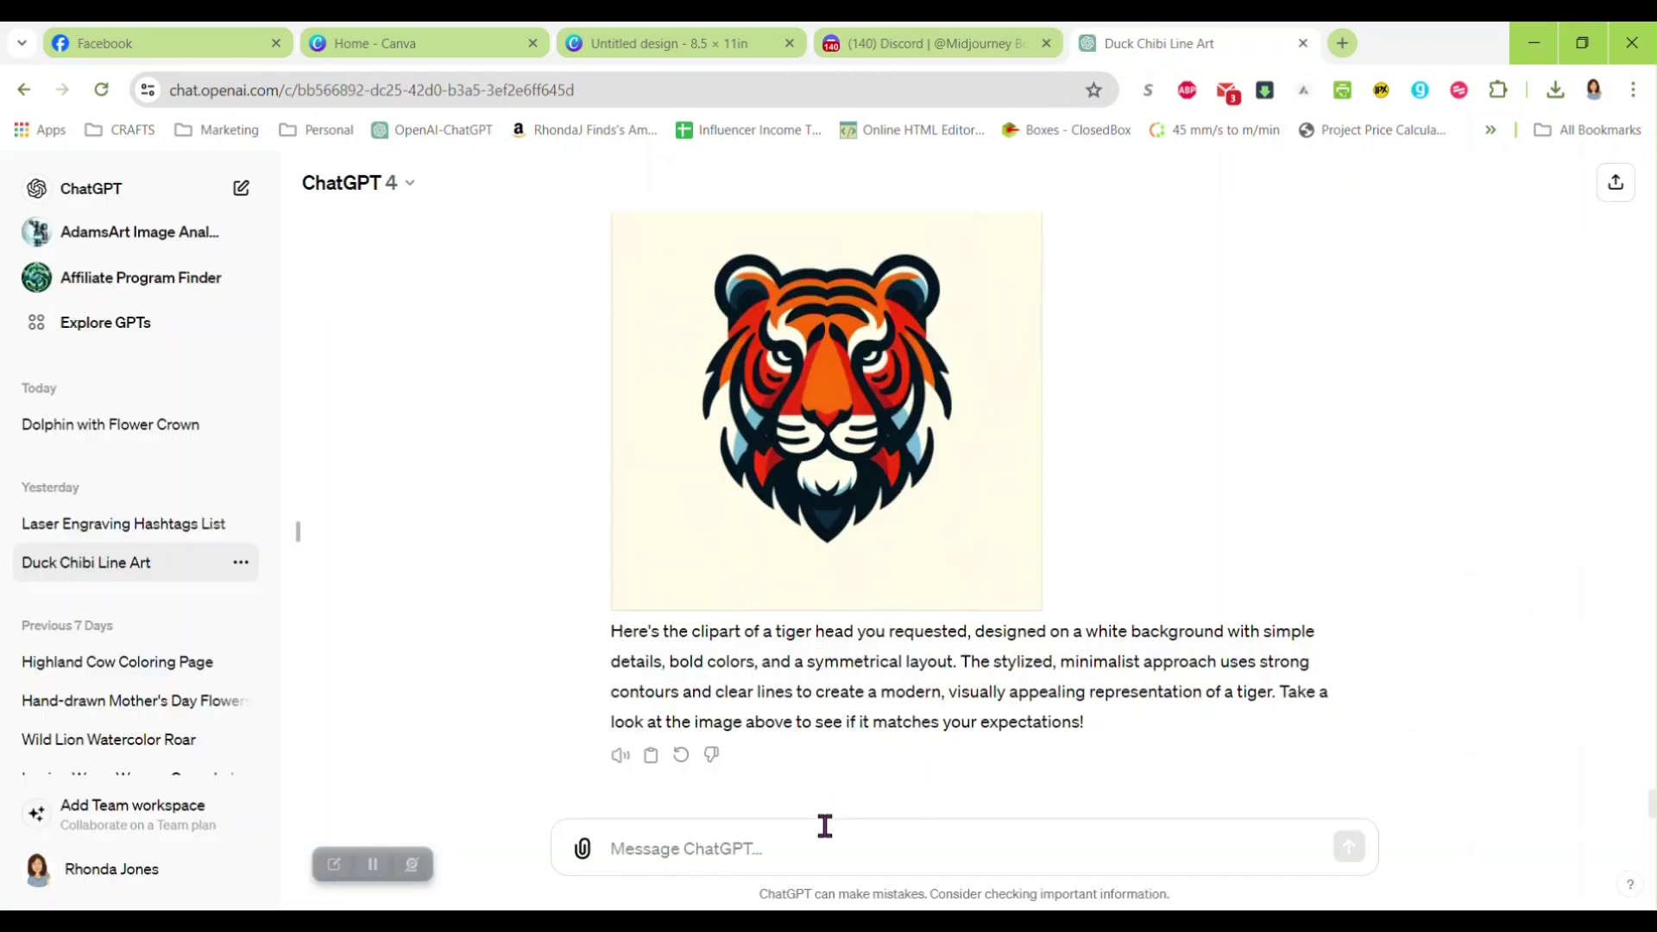
Step: Paste the Midjourney snake prompt into ChatGPT and send it, then view Midjourney's snake result
left_click(818, 845)
key("ctrl+v")
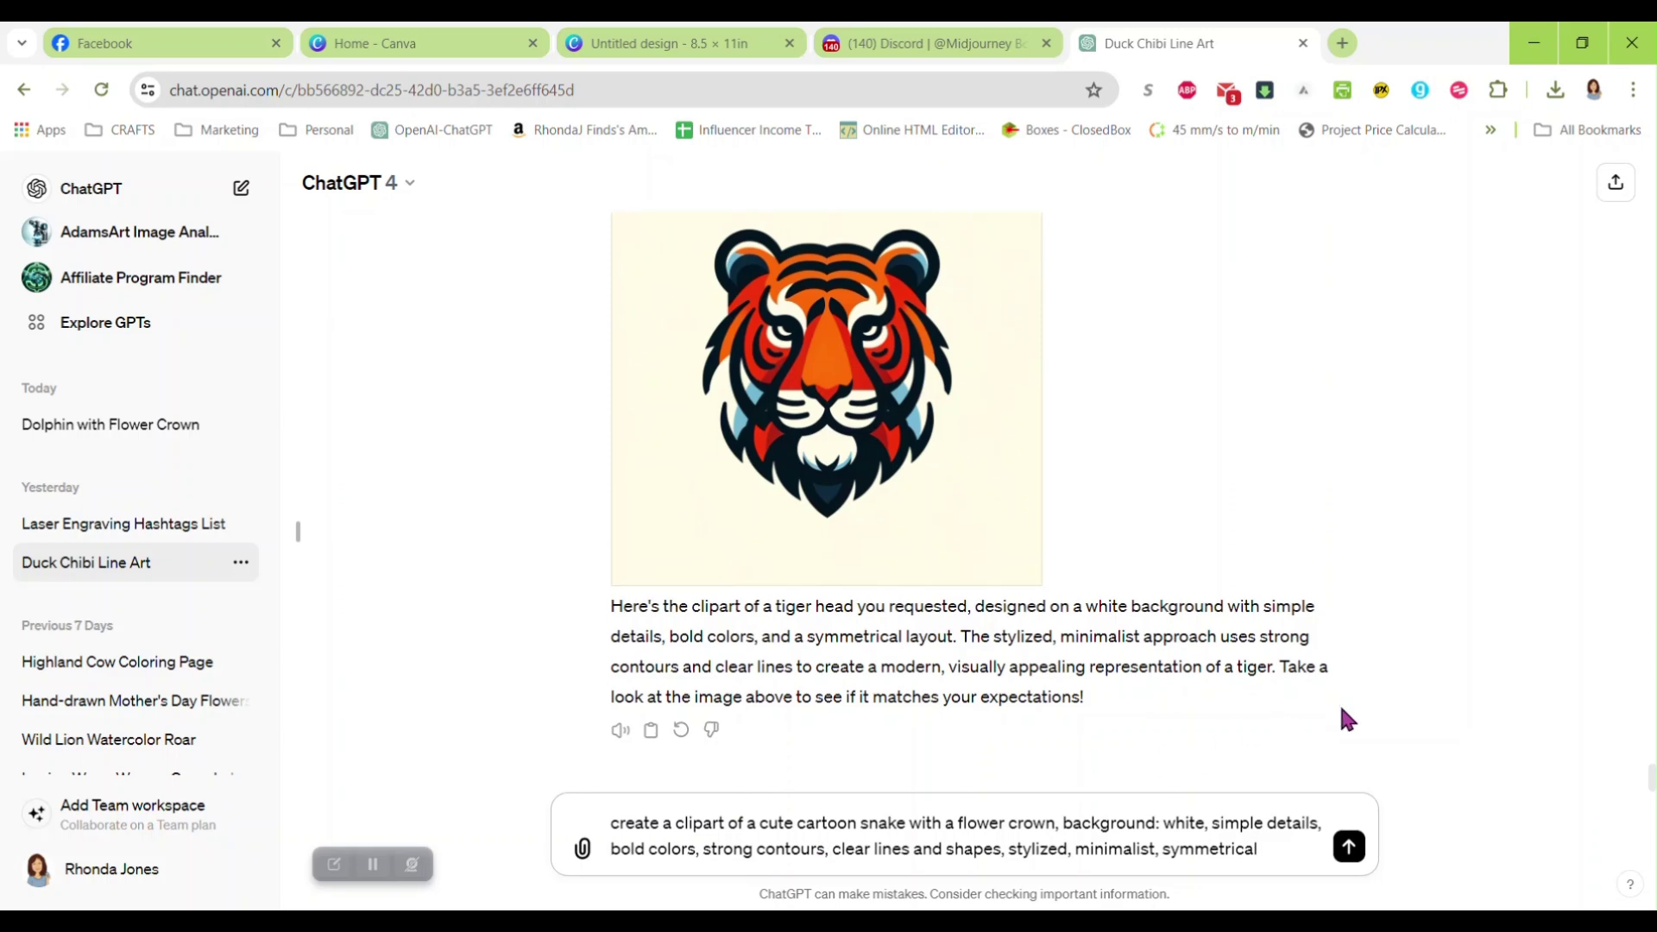
left_click(1350, 861)
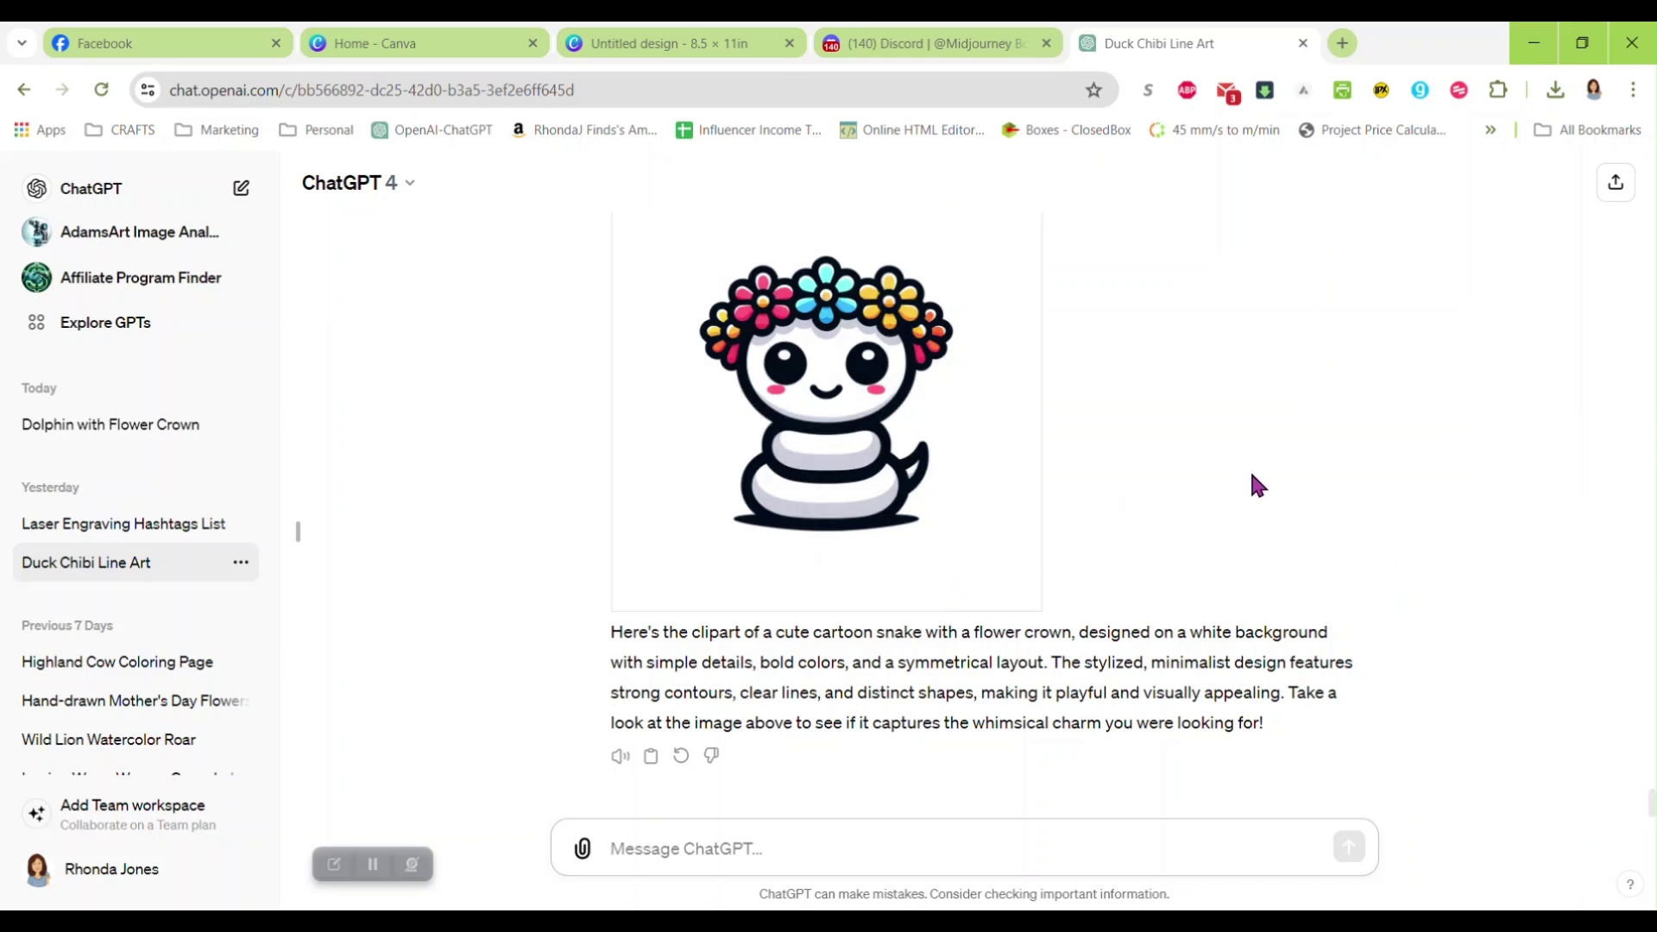
left_click(888, 43)
left_click(1027, 584)
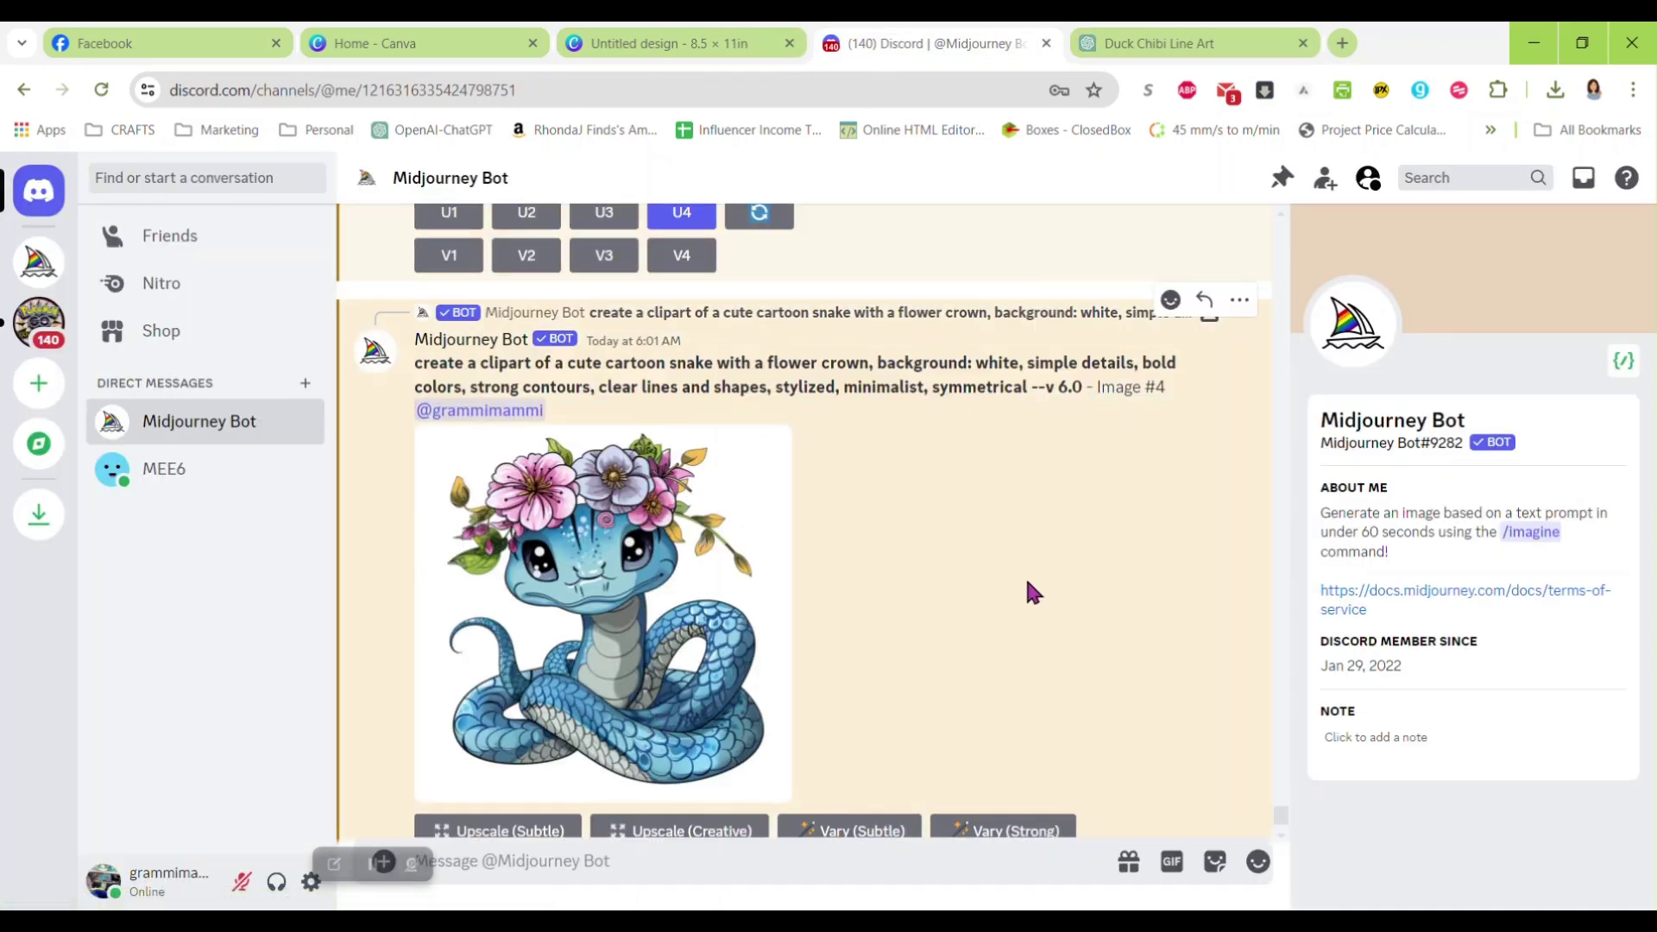
Step: Compare the ChatGPT and Midjourney snake results side by side, then go back to Canva
left_click(1165, 43)
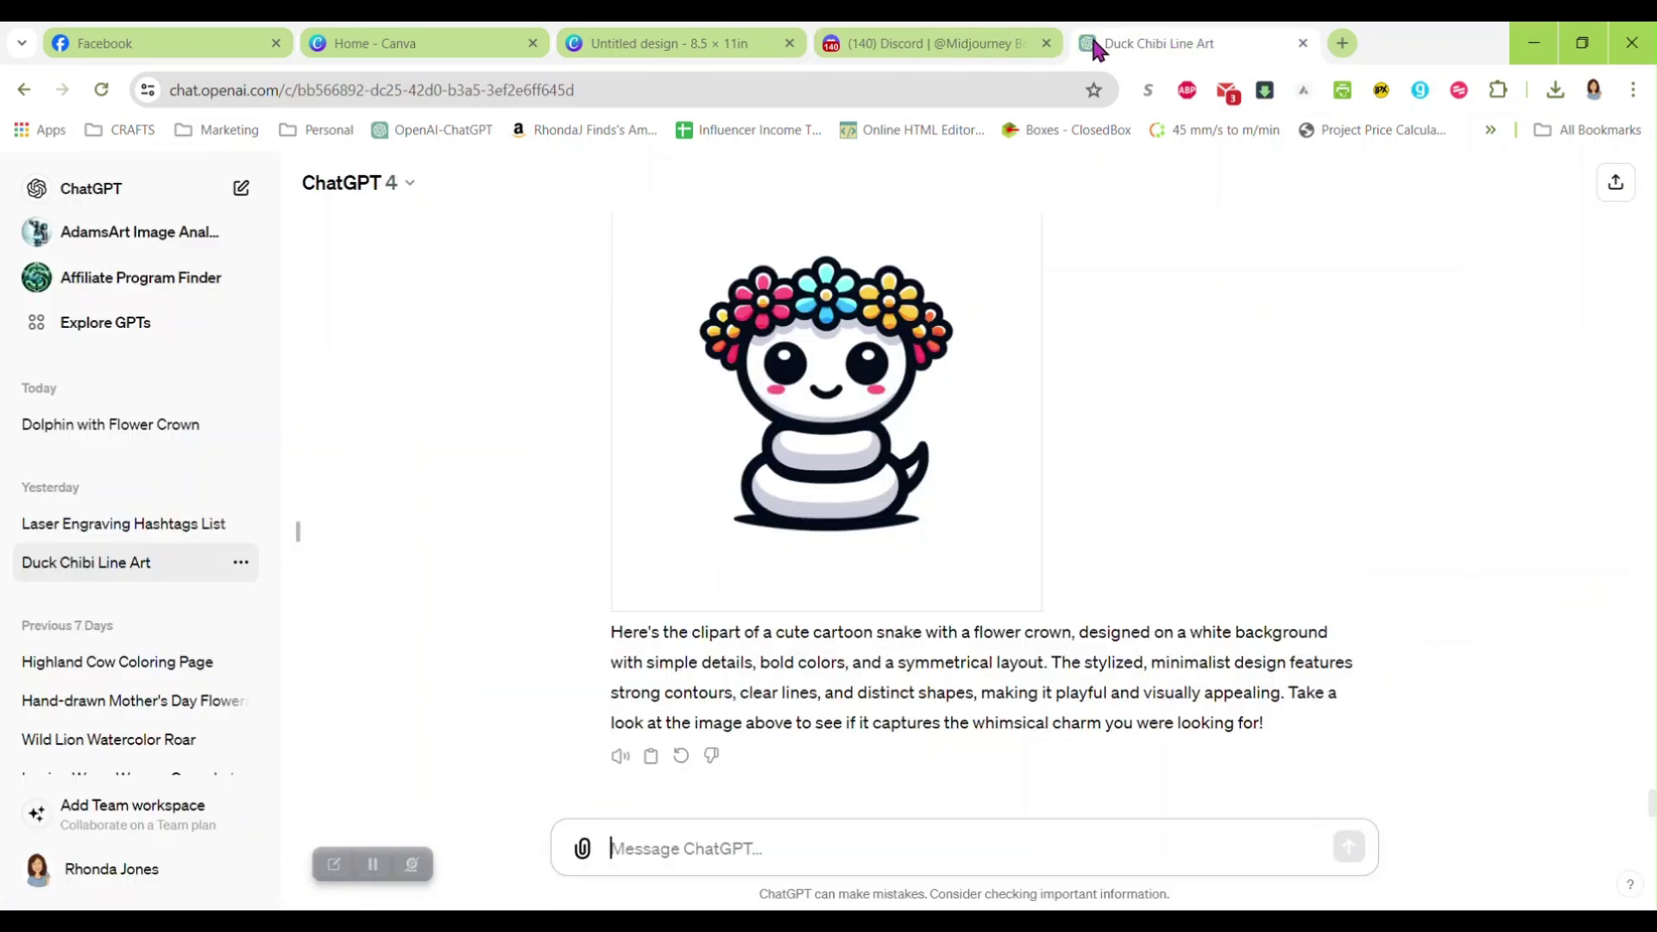
left_click(991, 45)
left_click(1141, 48)
left_click(932, 44)
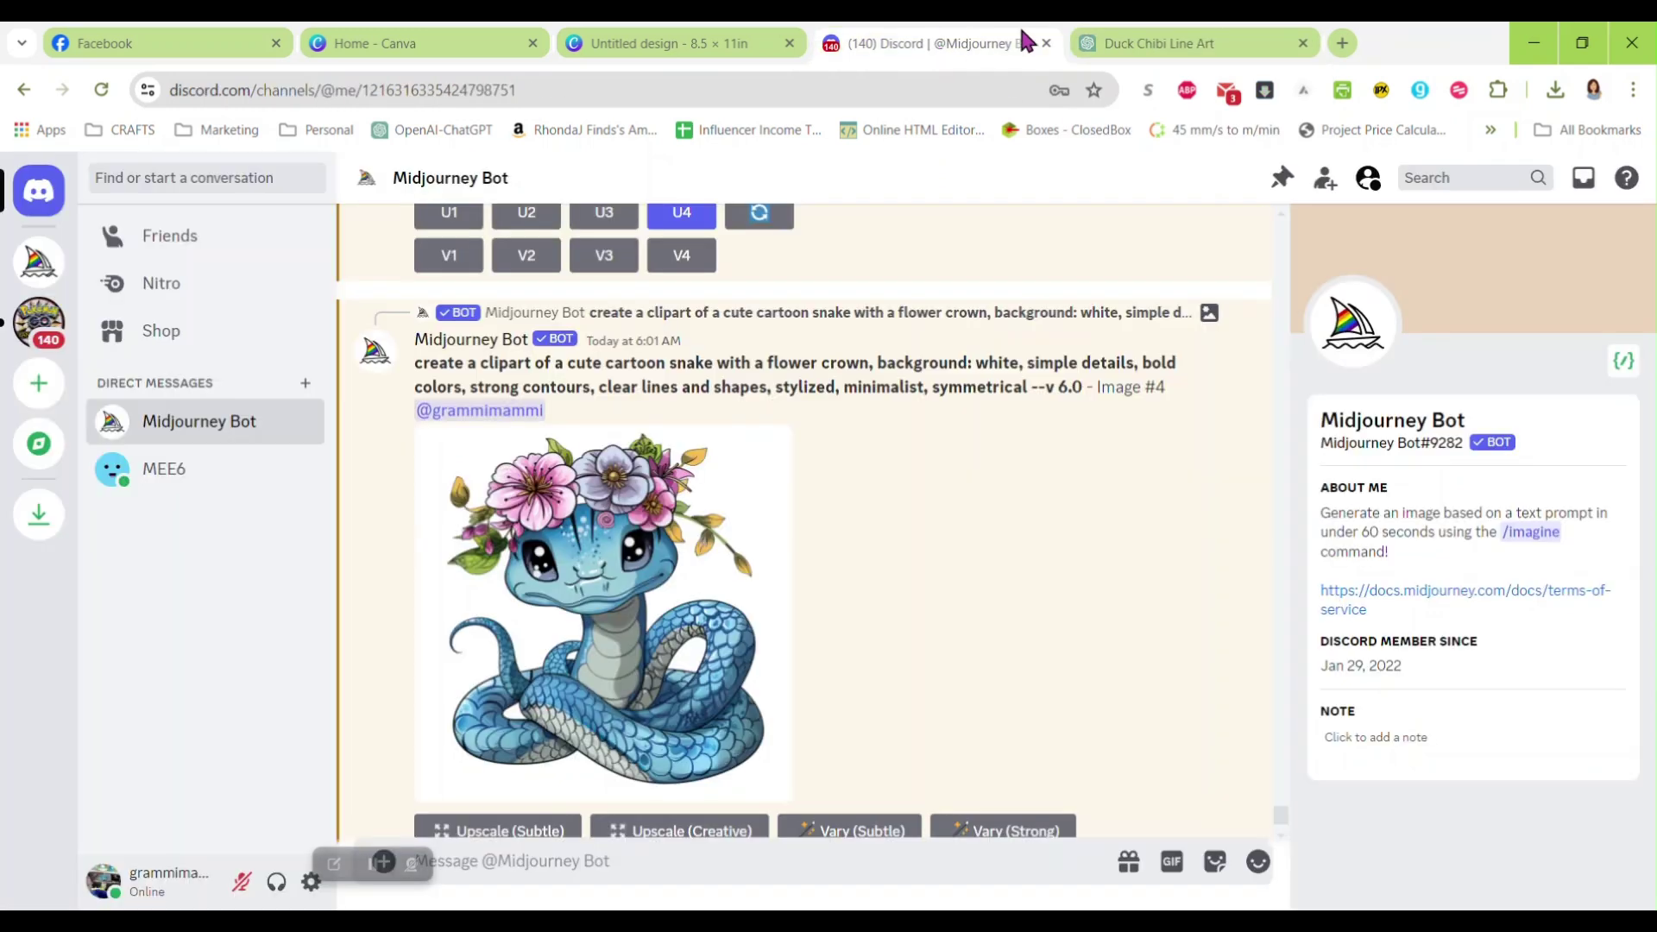
left_click(1133, 47)
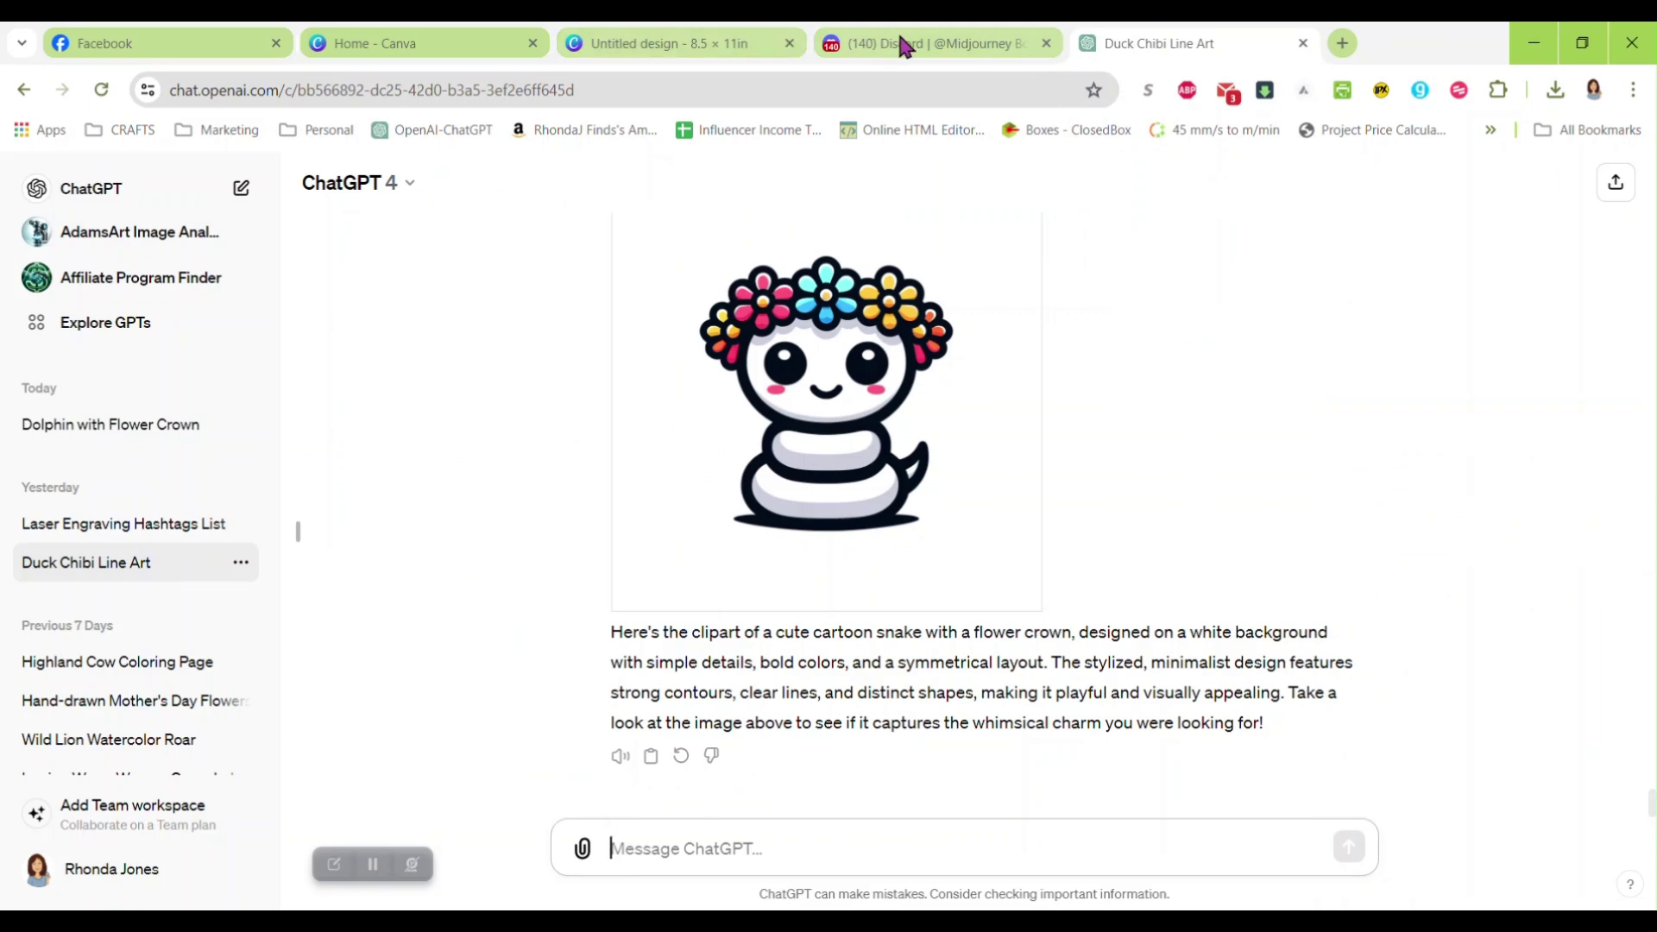
left_click(913, 43)
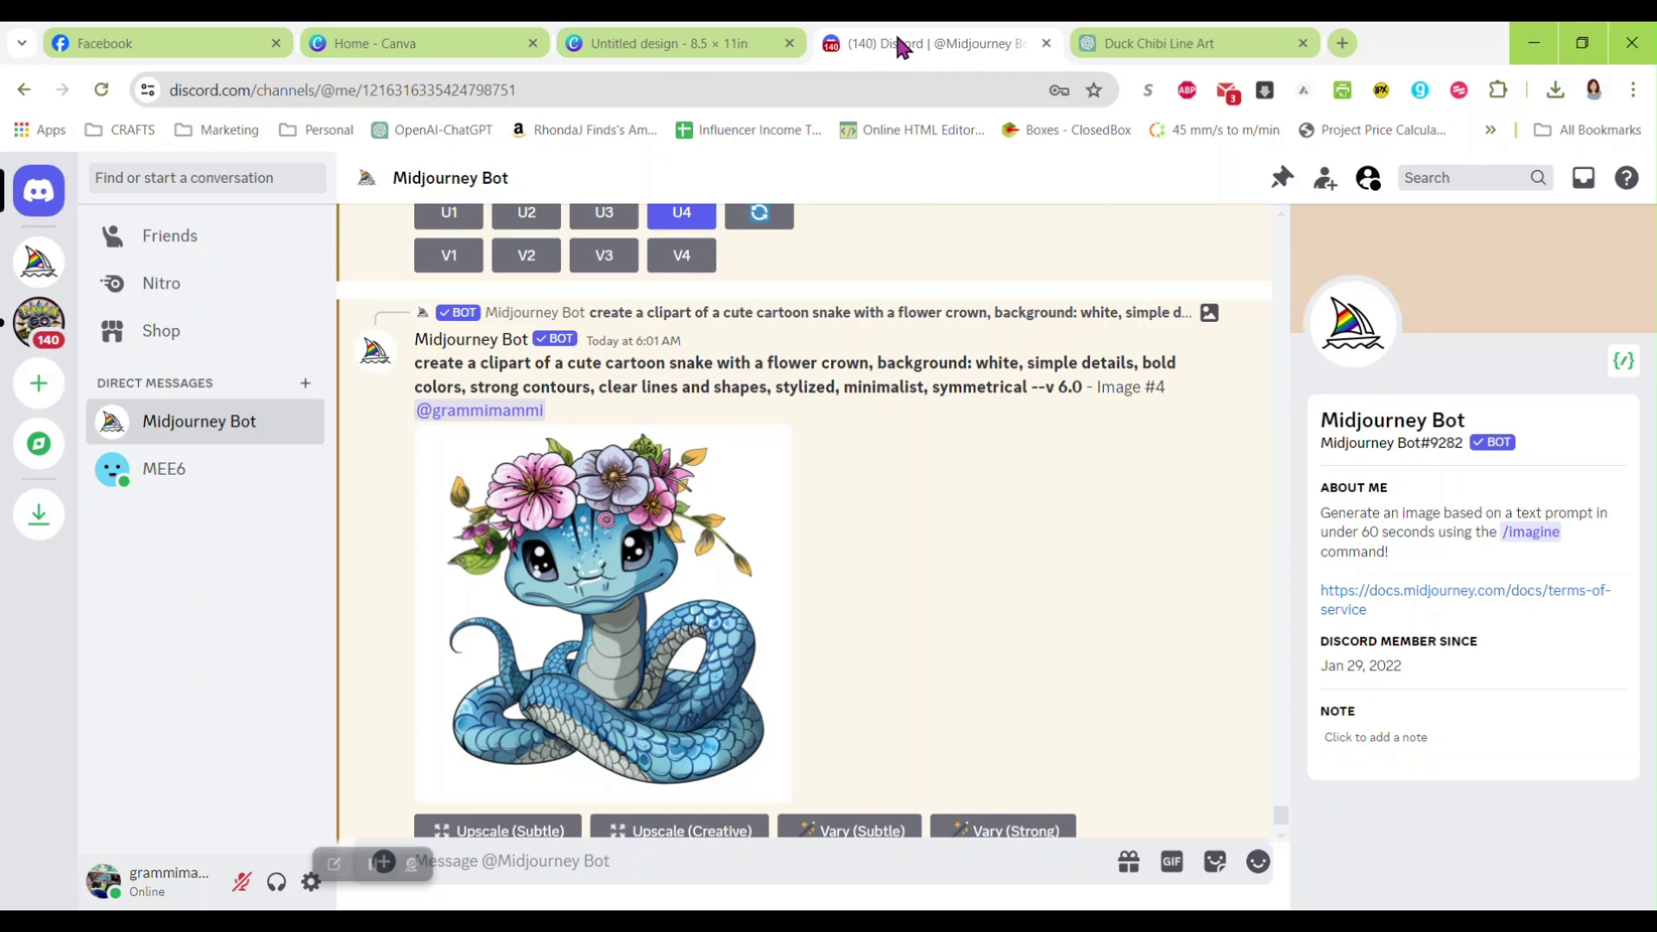
left_click(676, 40)
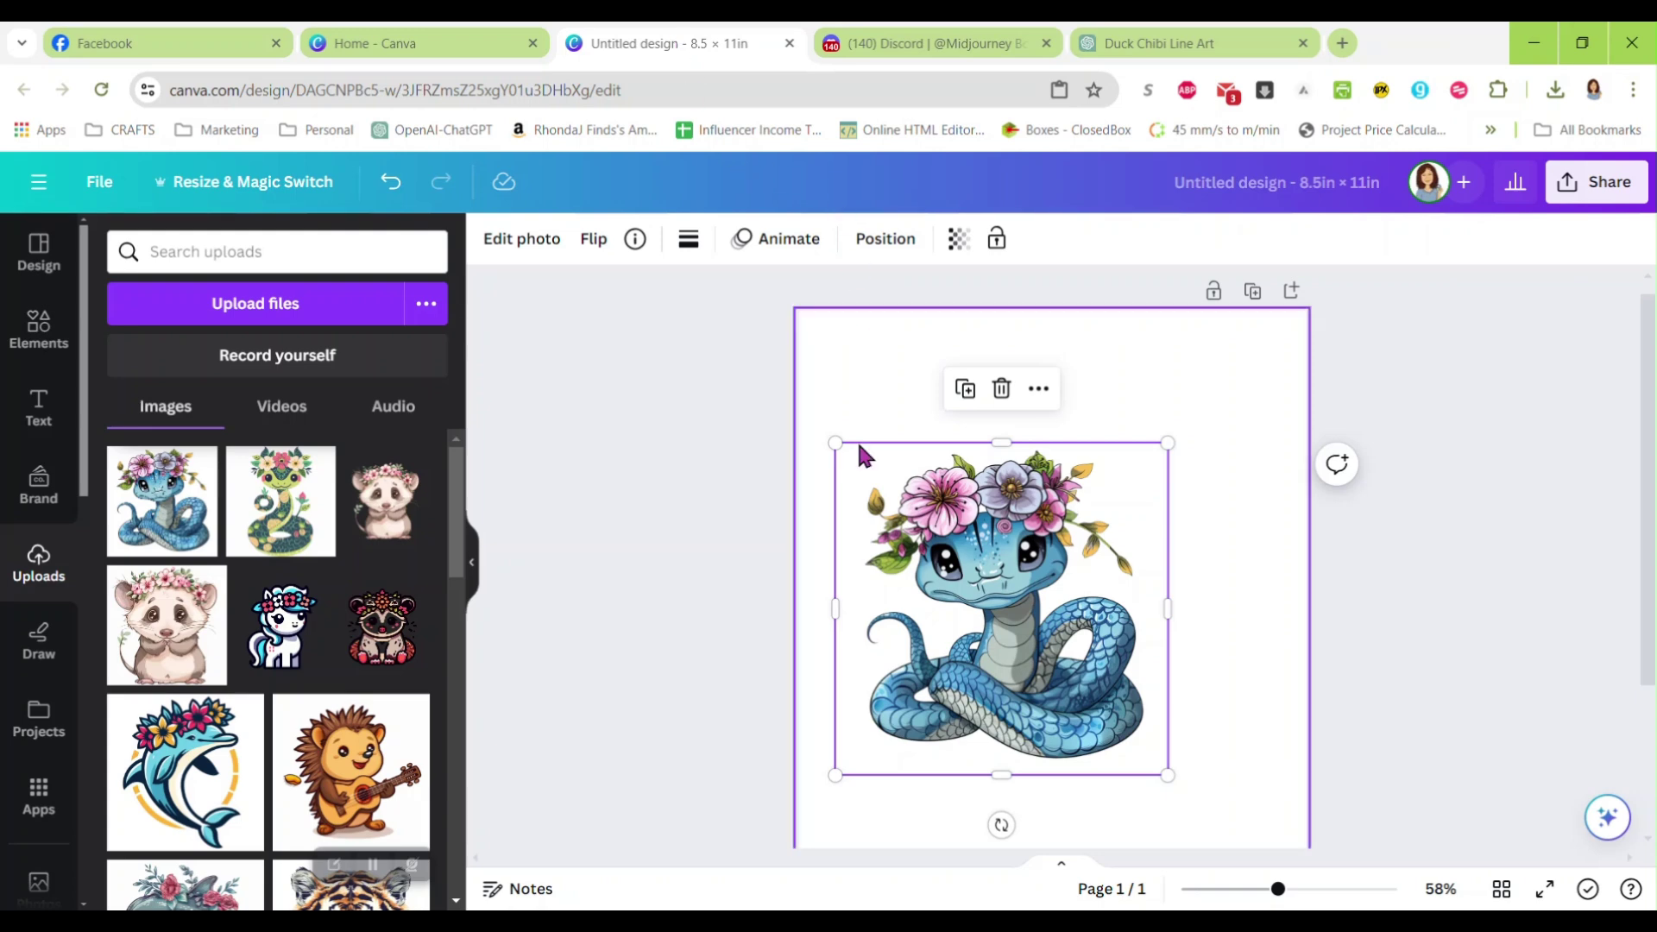
Step: Move the snake image toward the page's top-left and shrink it to about half size
left_click_drag(983, 595, 962, 482)
left_click_drag(1146, 662, 994, 509)
scroll(1201, 526, "down", 3)
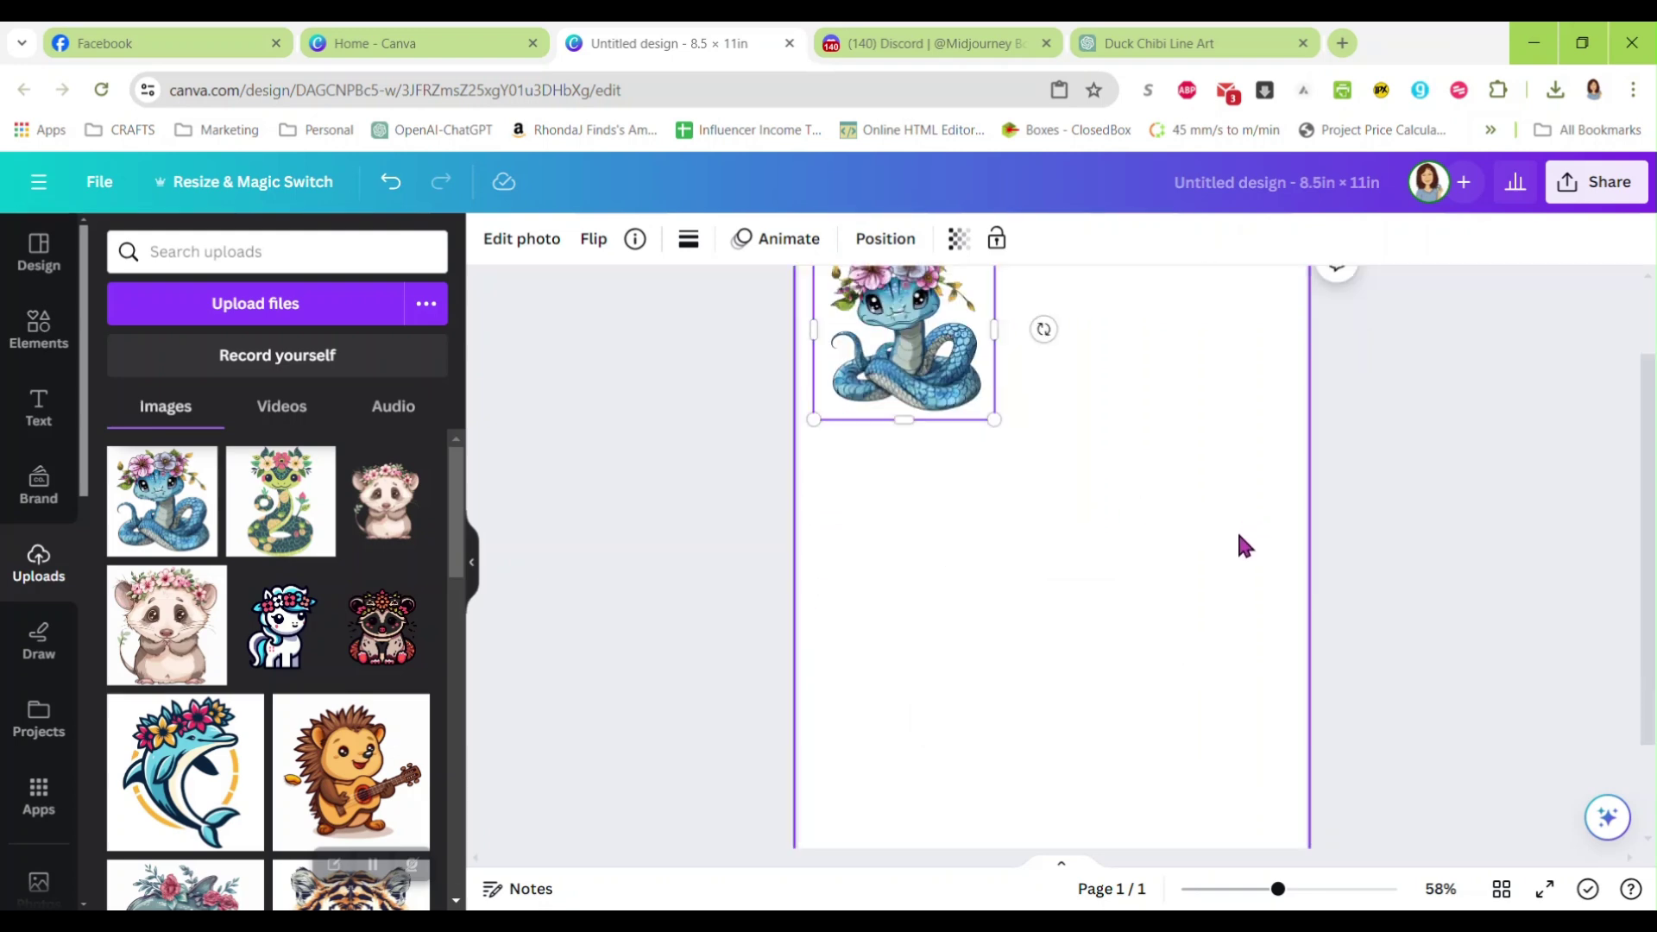
scroll(1199, 509, "up", 2)
scroll(1177, 518, "up", 2)
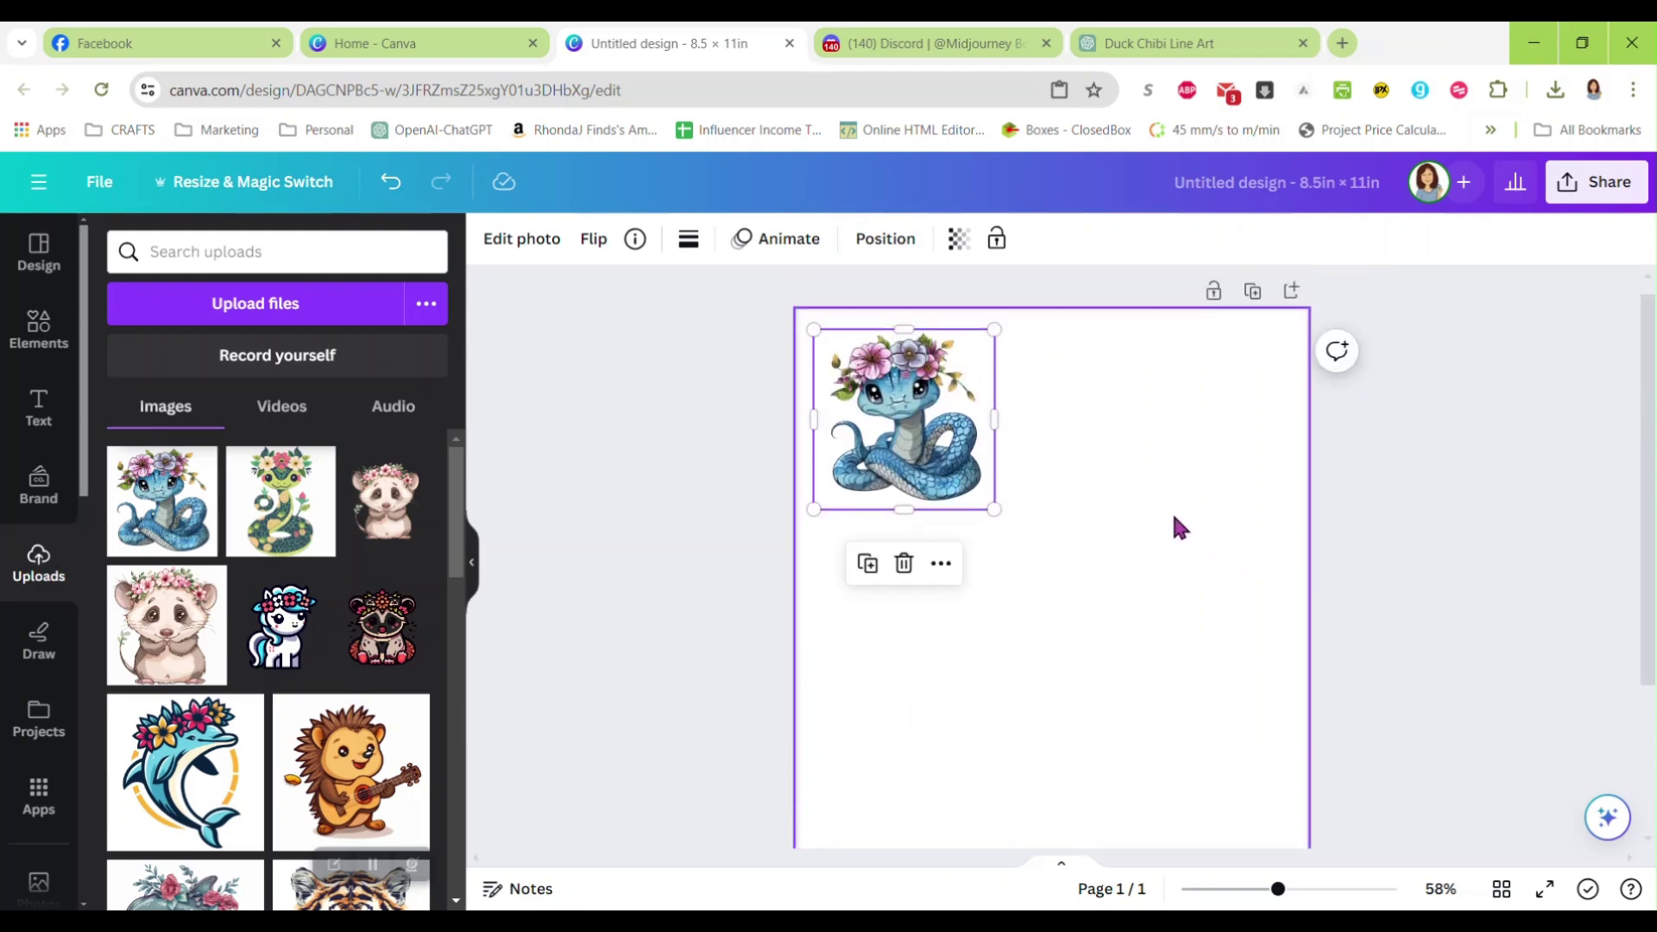
Step: Check the design size in the Resize options, then reselect the snake sticker
left_click(1112, 588)
left_click(276, 183)
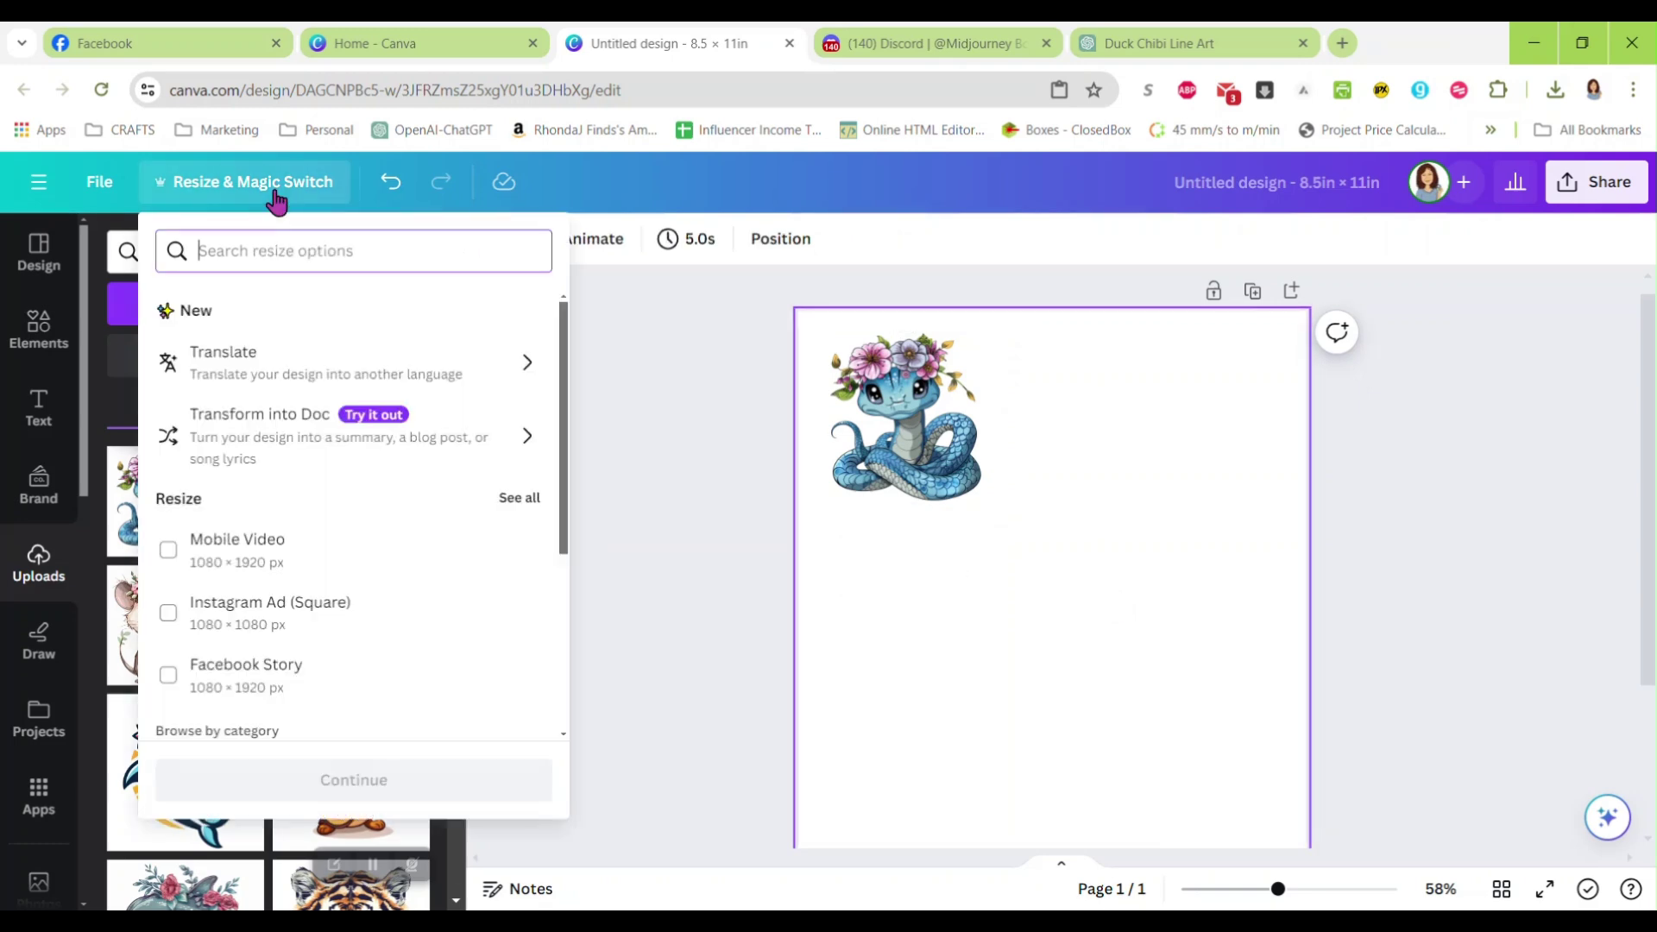
left_click(276, 192)
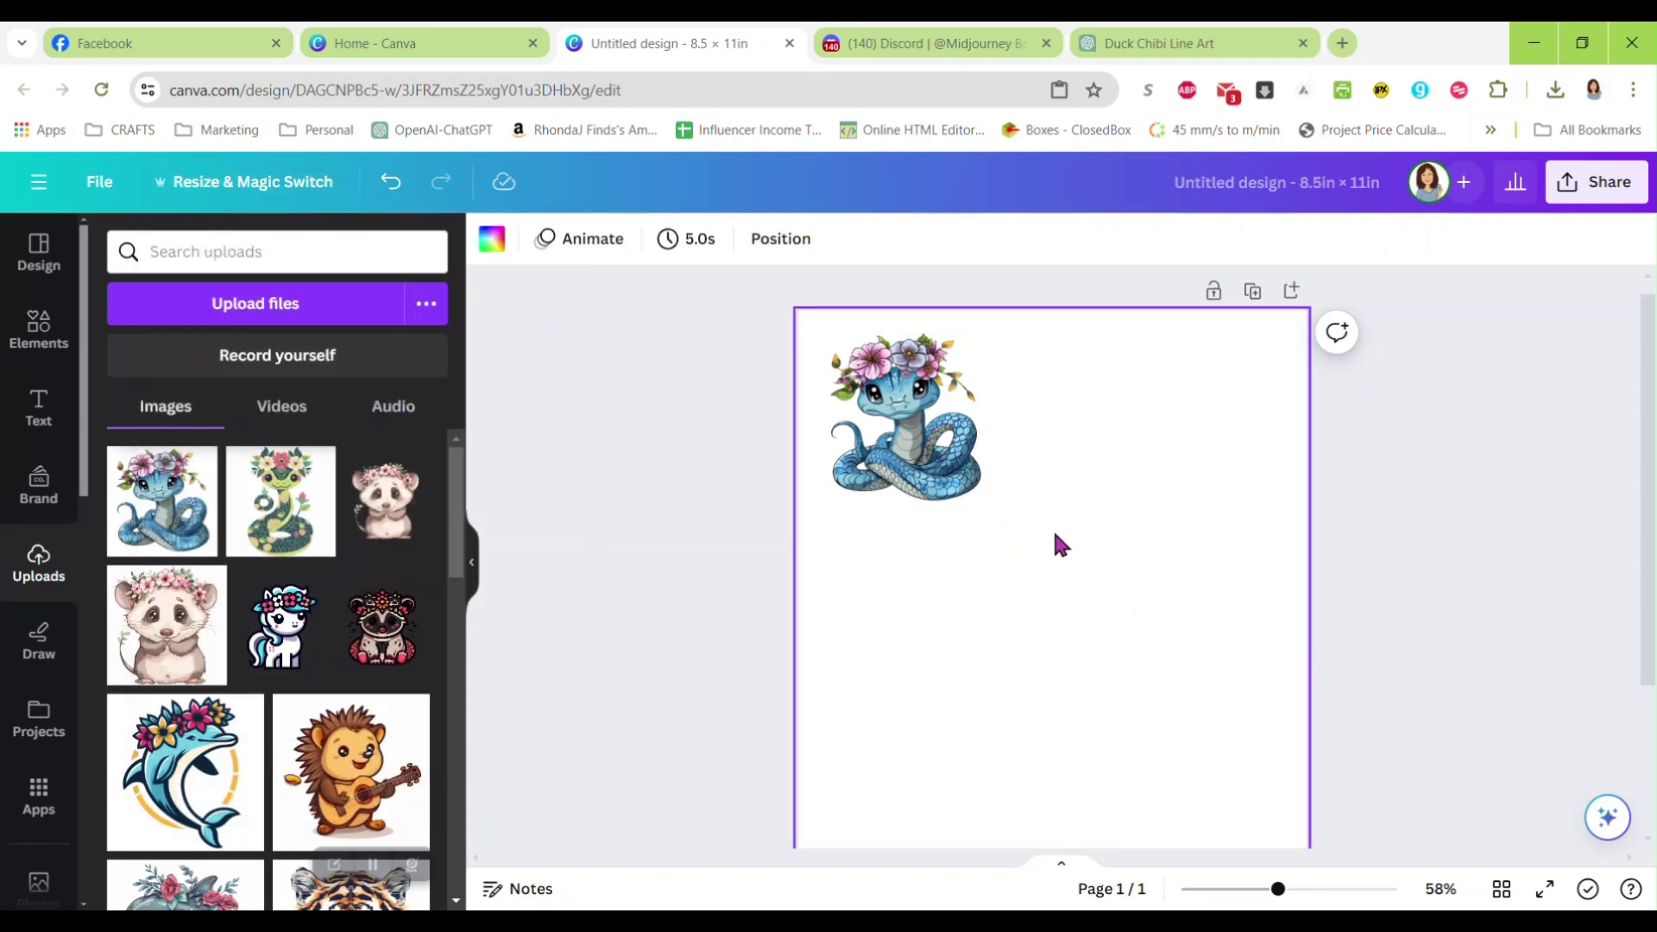
left_click(932, 465)
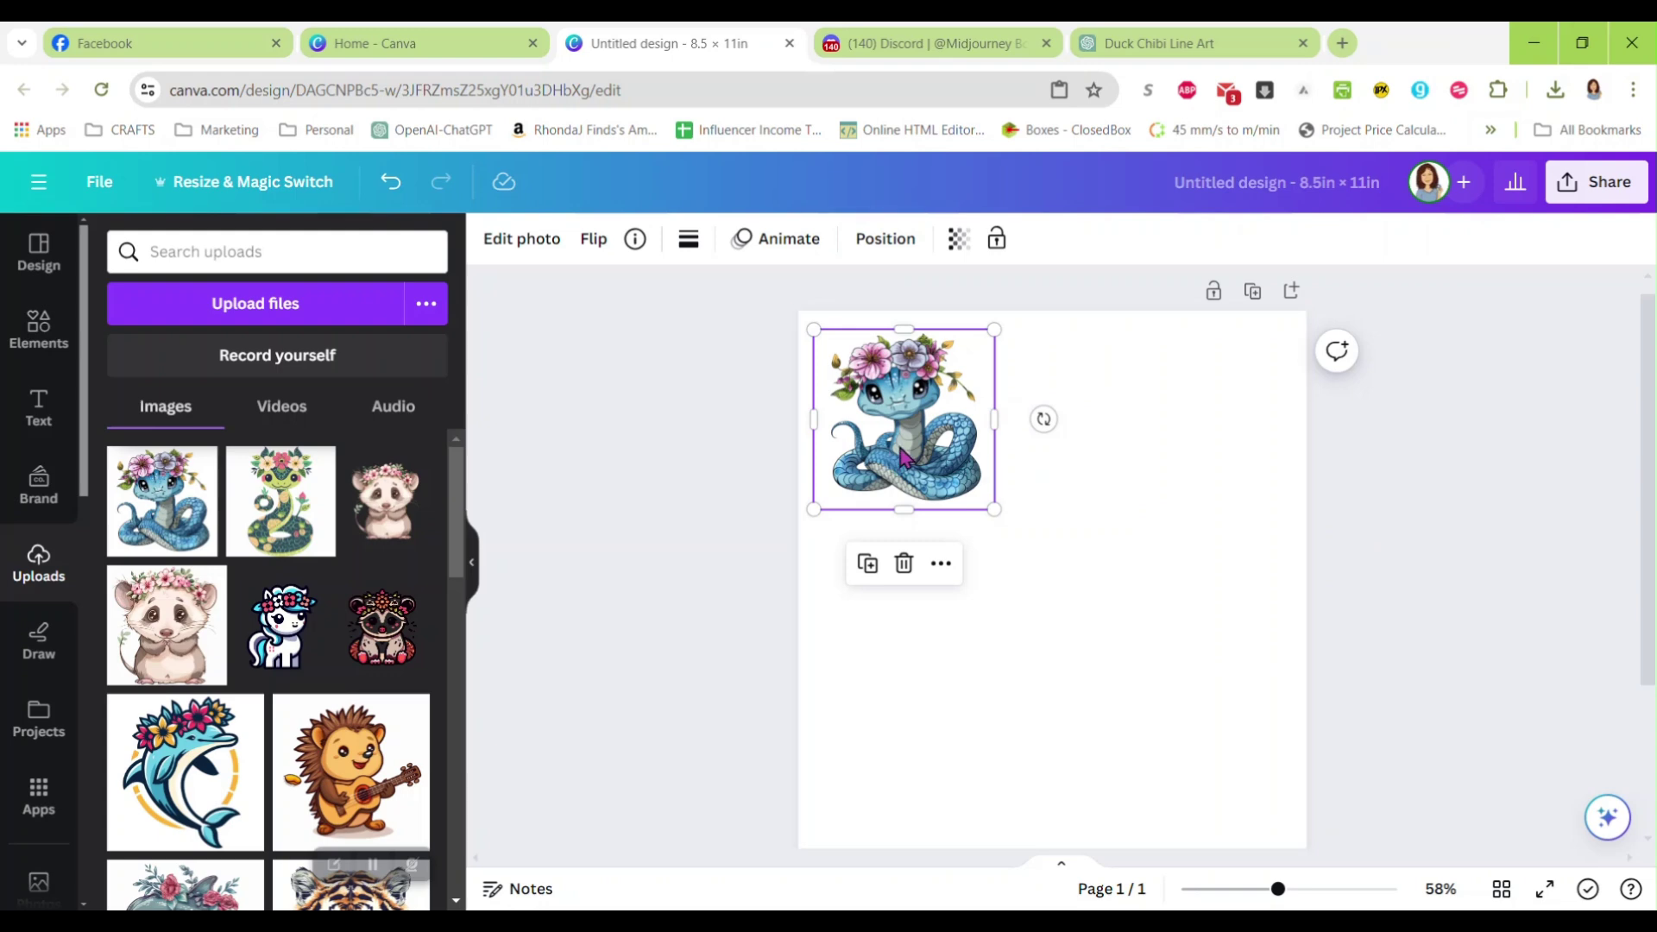
left_click(1084, 521)
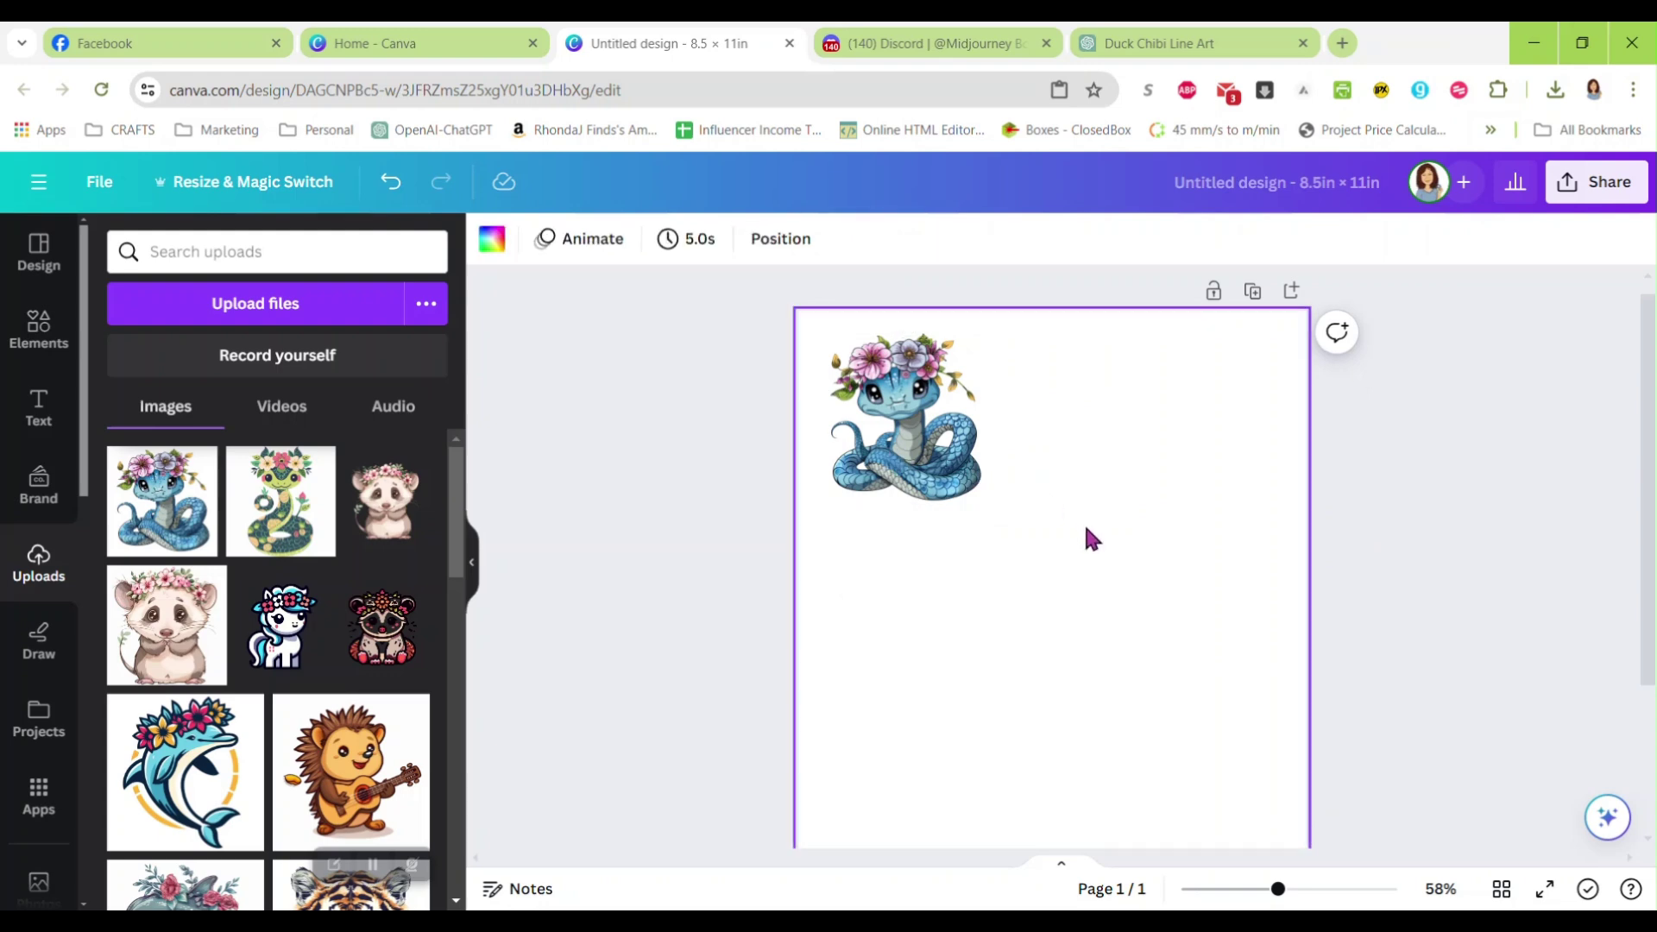
left_click(930, 479)
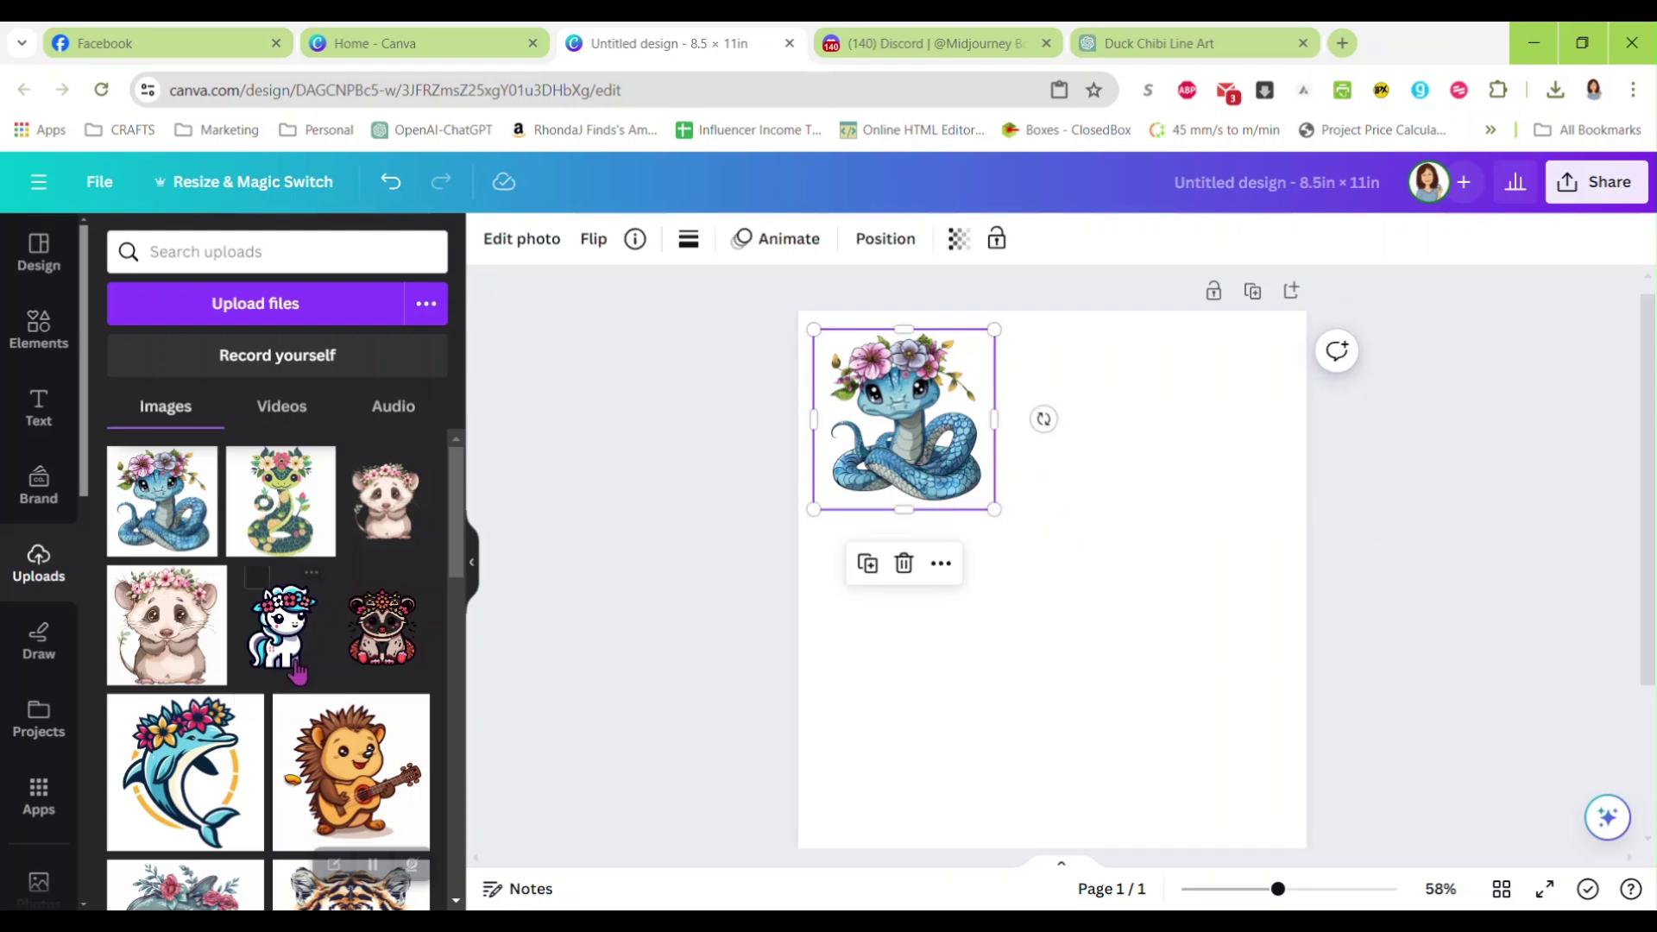
Step: Add the beige opossum beside the snake and the bold-outlined possum under it, both shrunk
left_click(394, 518)
left_click_drag(860, 393, 1045, 616)
left_click_drag(1129, 711, 1098, 420)
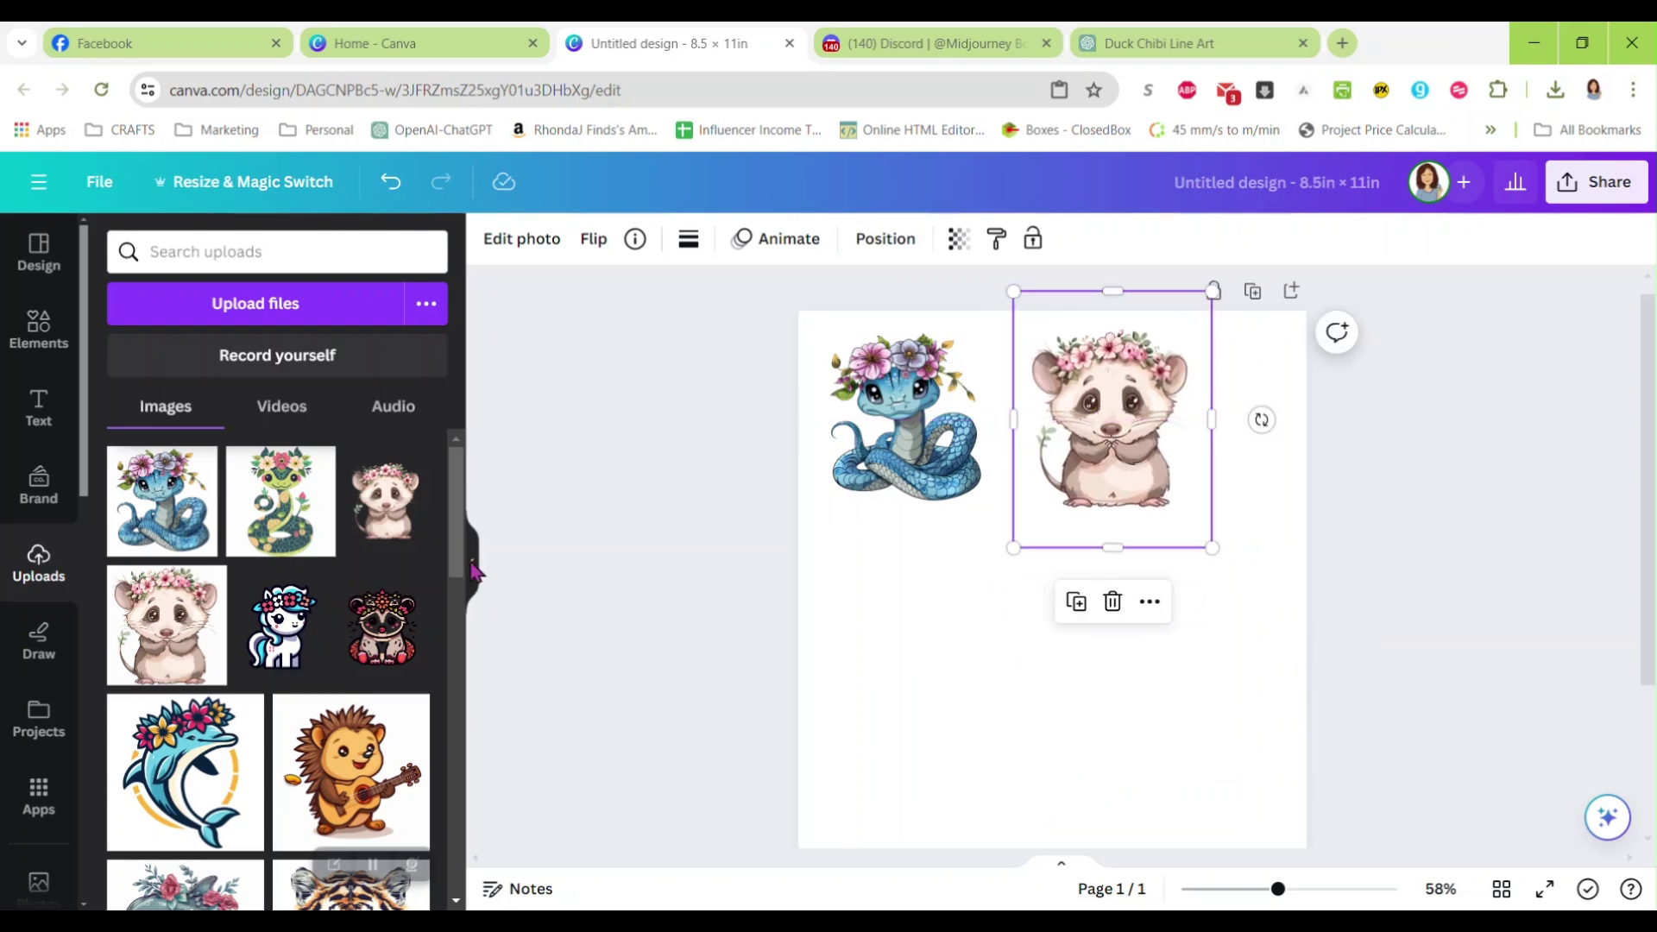
left_click(400, 643)
left_click_drag(1135, 544, 1070, 577)
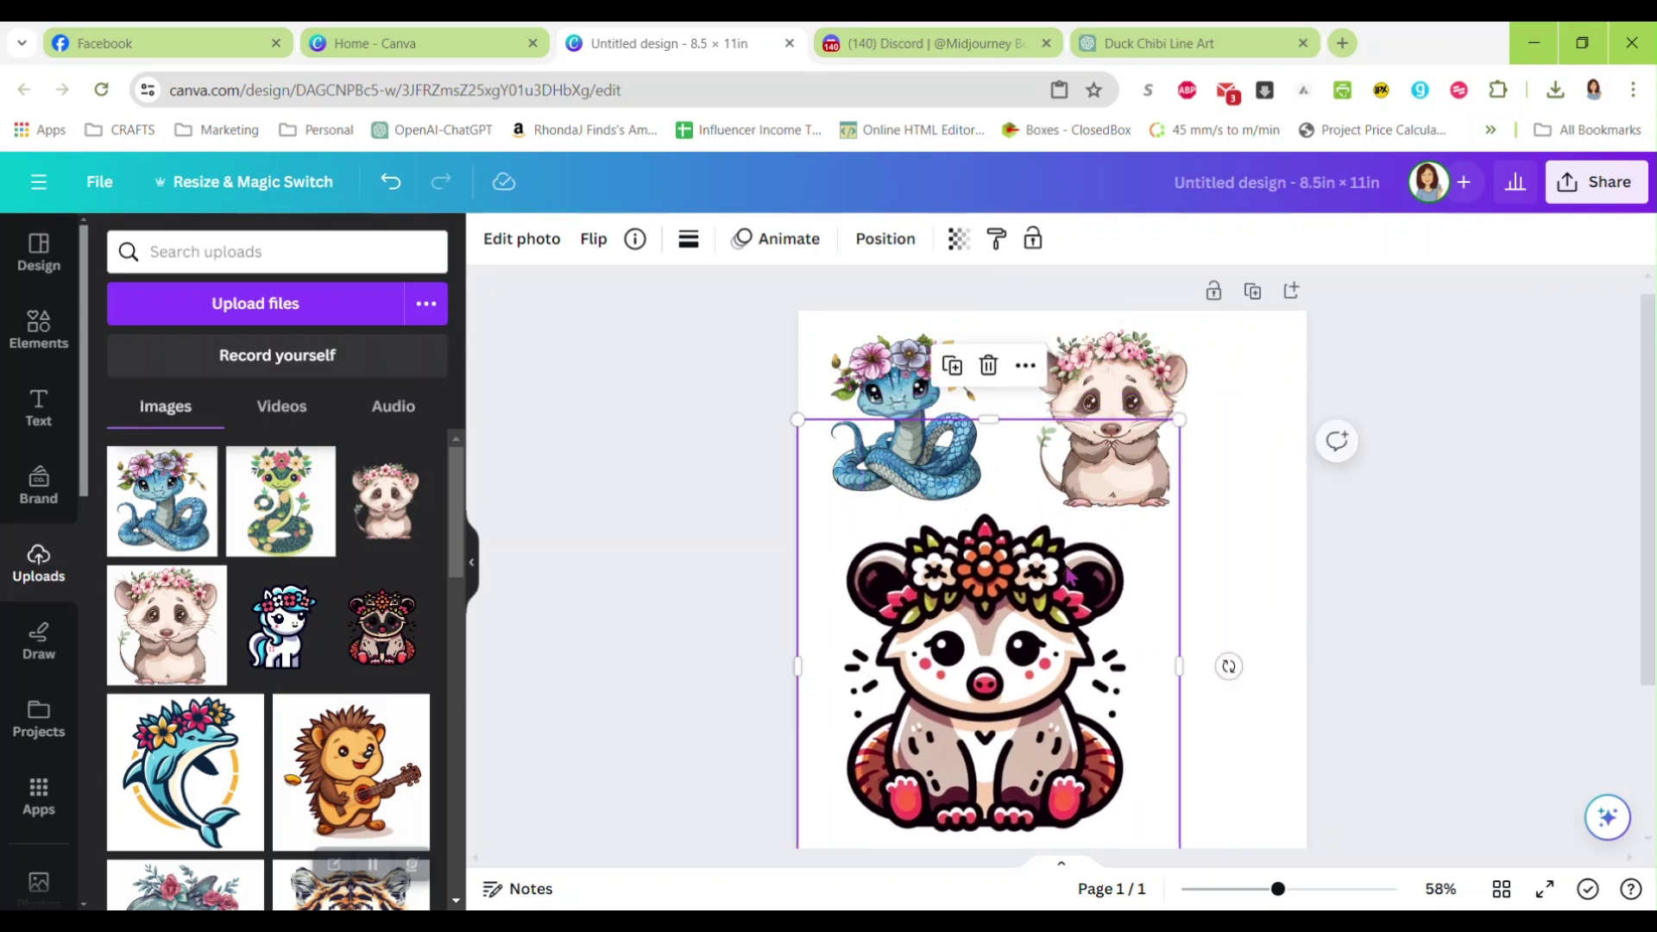
left_click_drag(1178, 419, 1022, 607)
left_click_drag(915, 811, 924, 675)
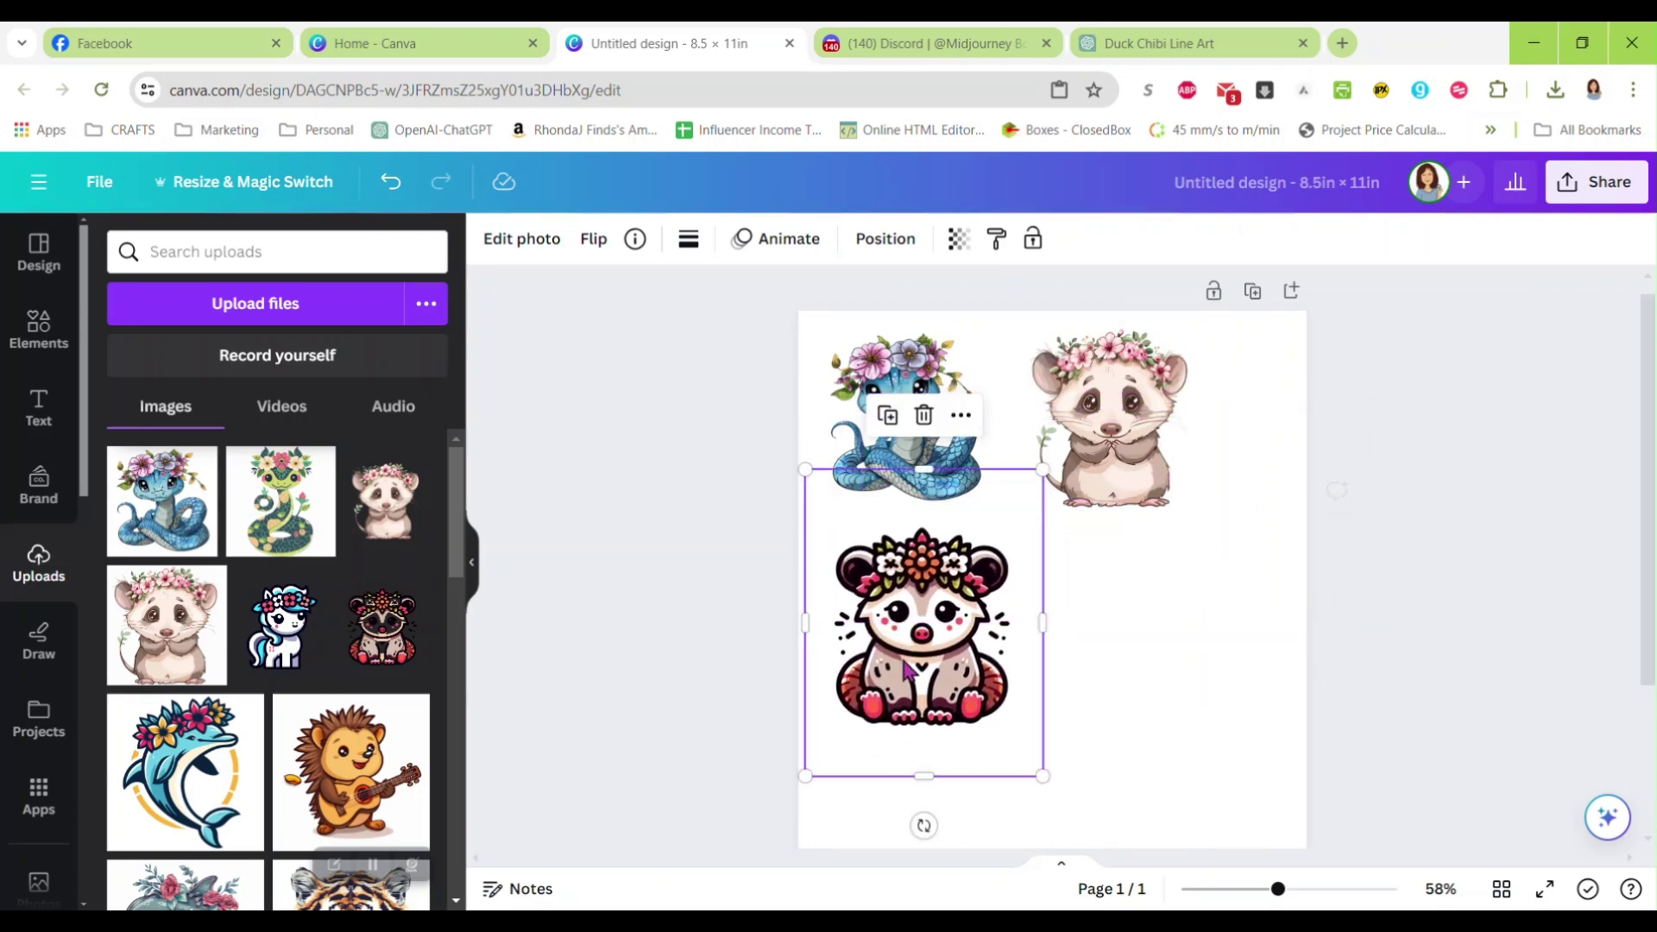
left_click_drag(1042, 776, 994, 712)
left_click_drag(930, 648, 949, 649)
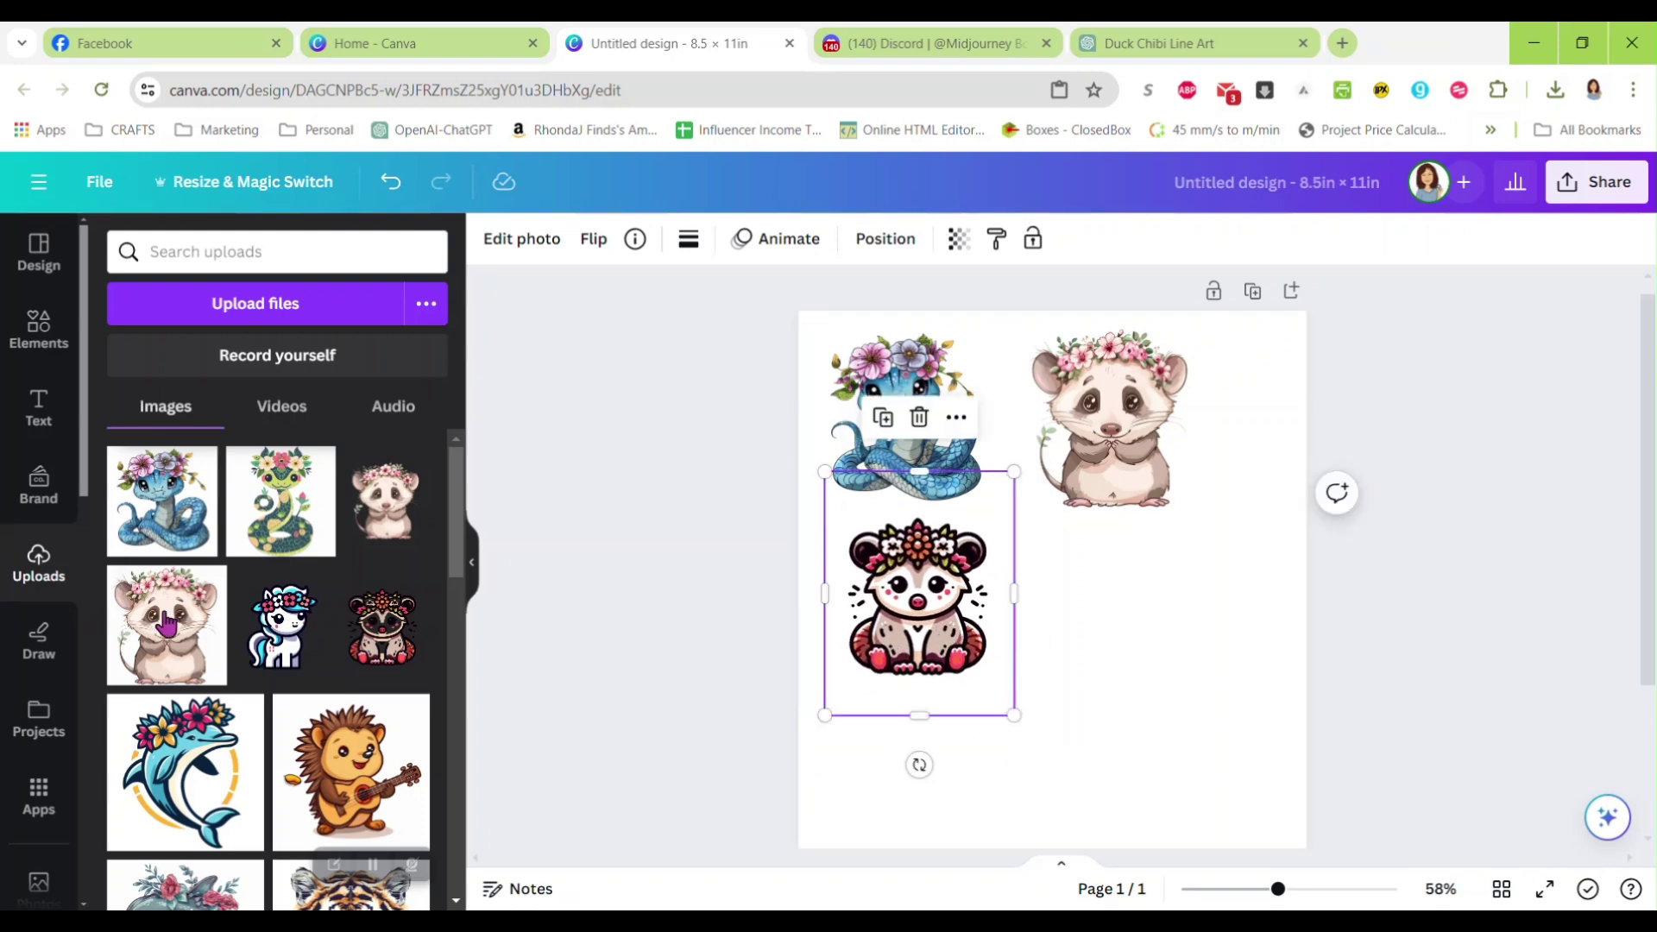
Step: Add the unicorn, shrink it, and place it in the empty right-middle area
left_click(277, 628)
left_click_drag(1057, 656, 1088, 656)
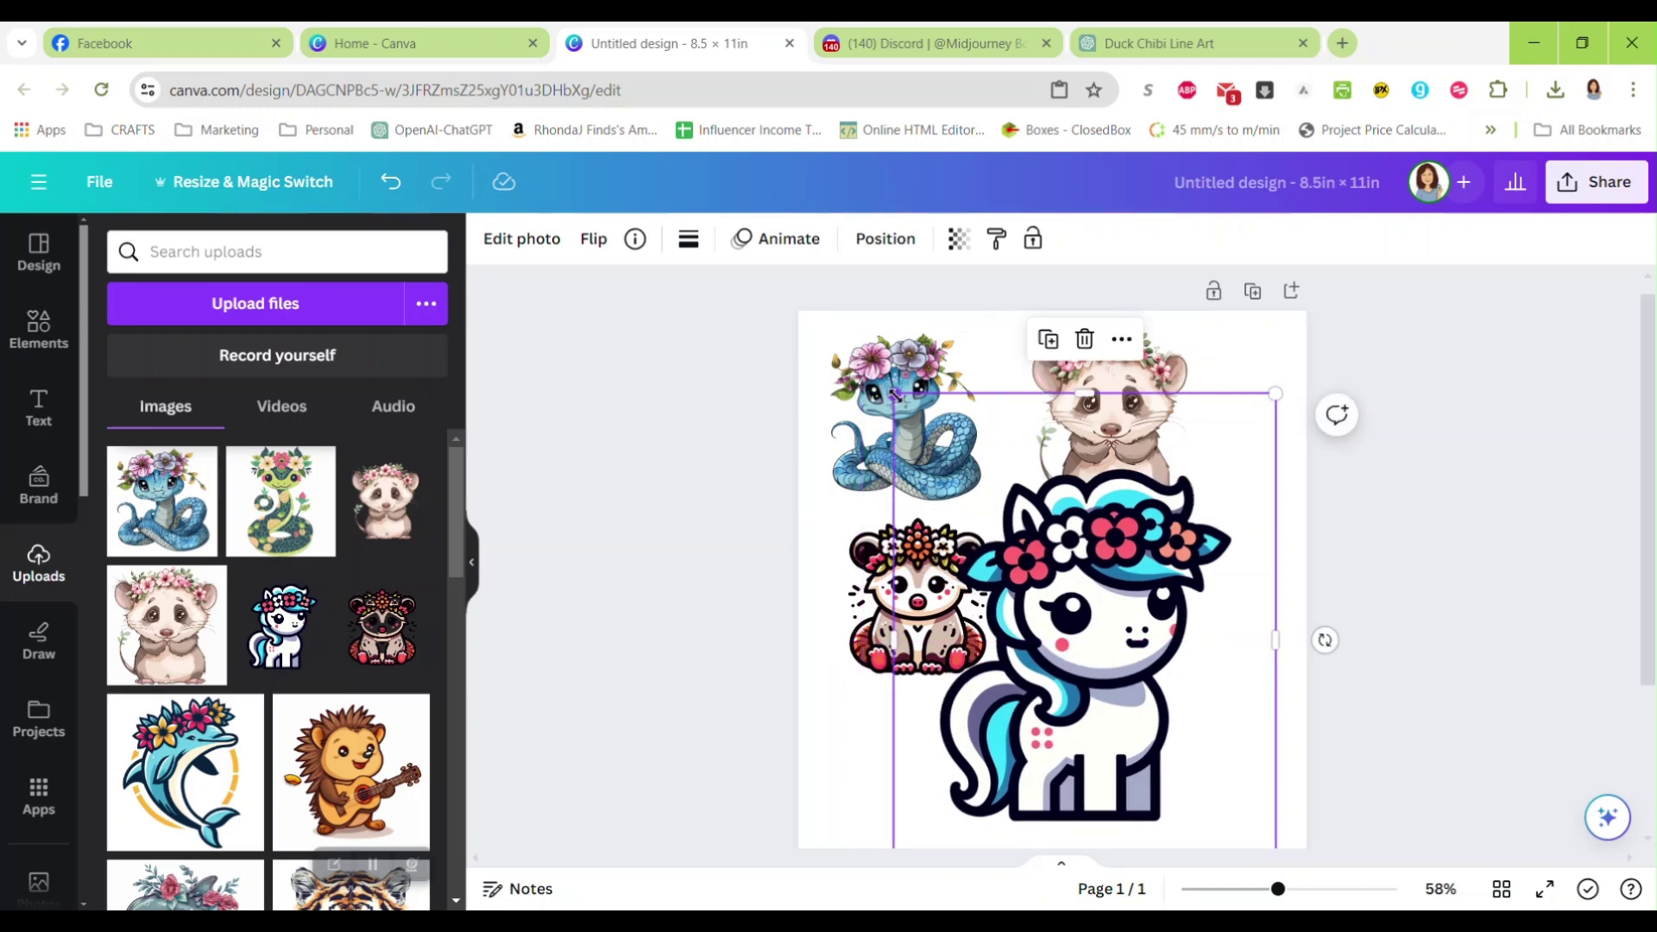
left_click_drag(894, 397, 1098, 690)
left_click_drag(1208, 815, 1109, 614)
Step: Drop the rose dolphin image from Uploads onto the page
scroll(245, 606, "down", 3)
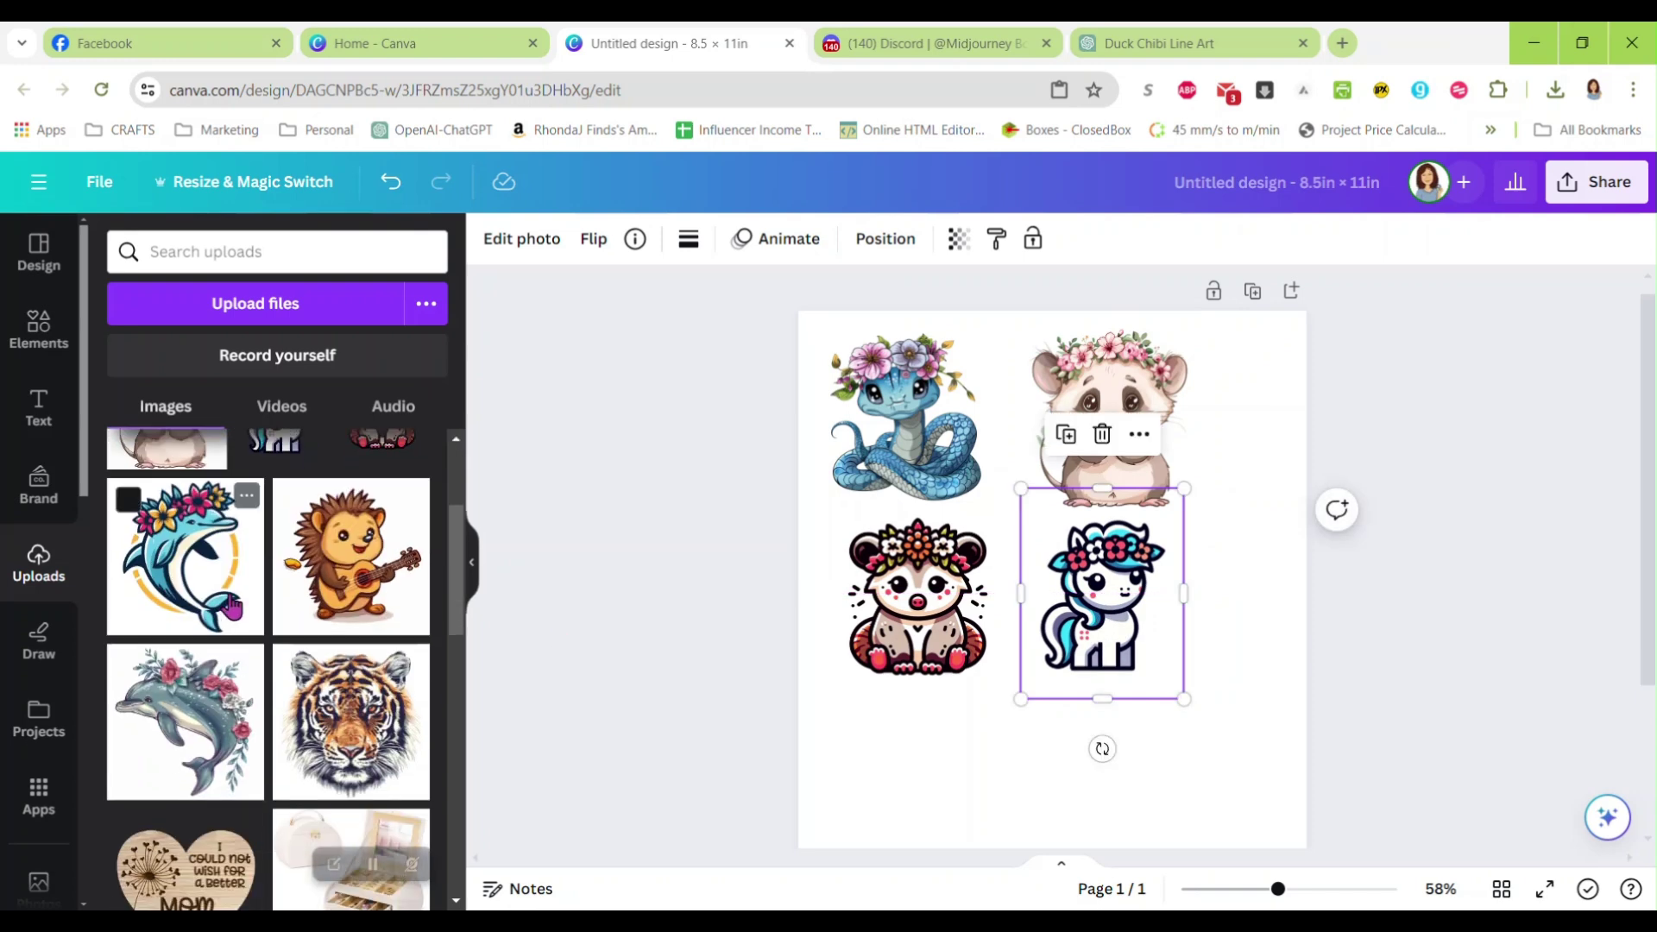
scroll(248, 606, "up", 3)
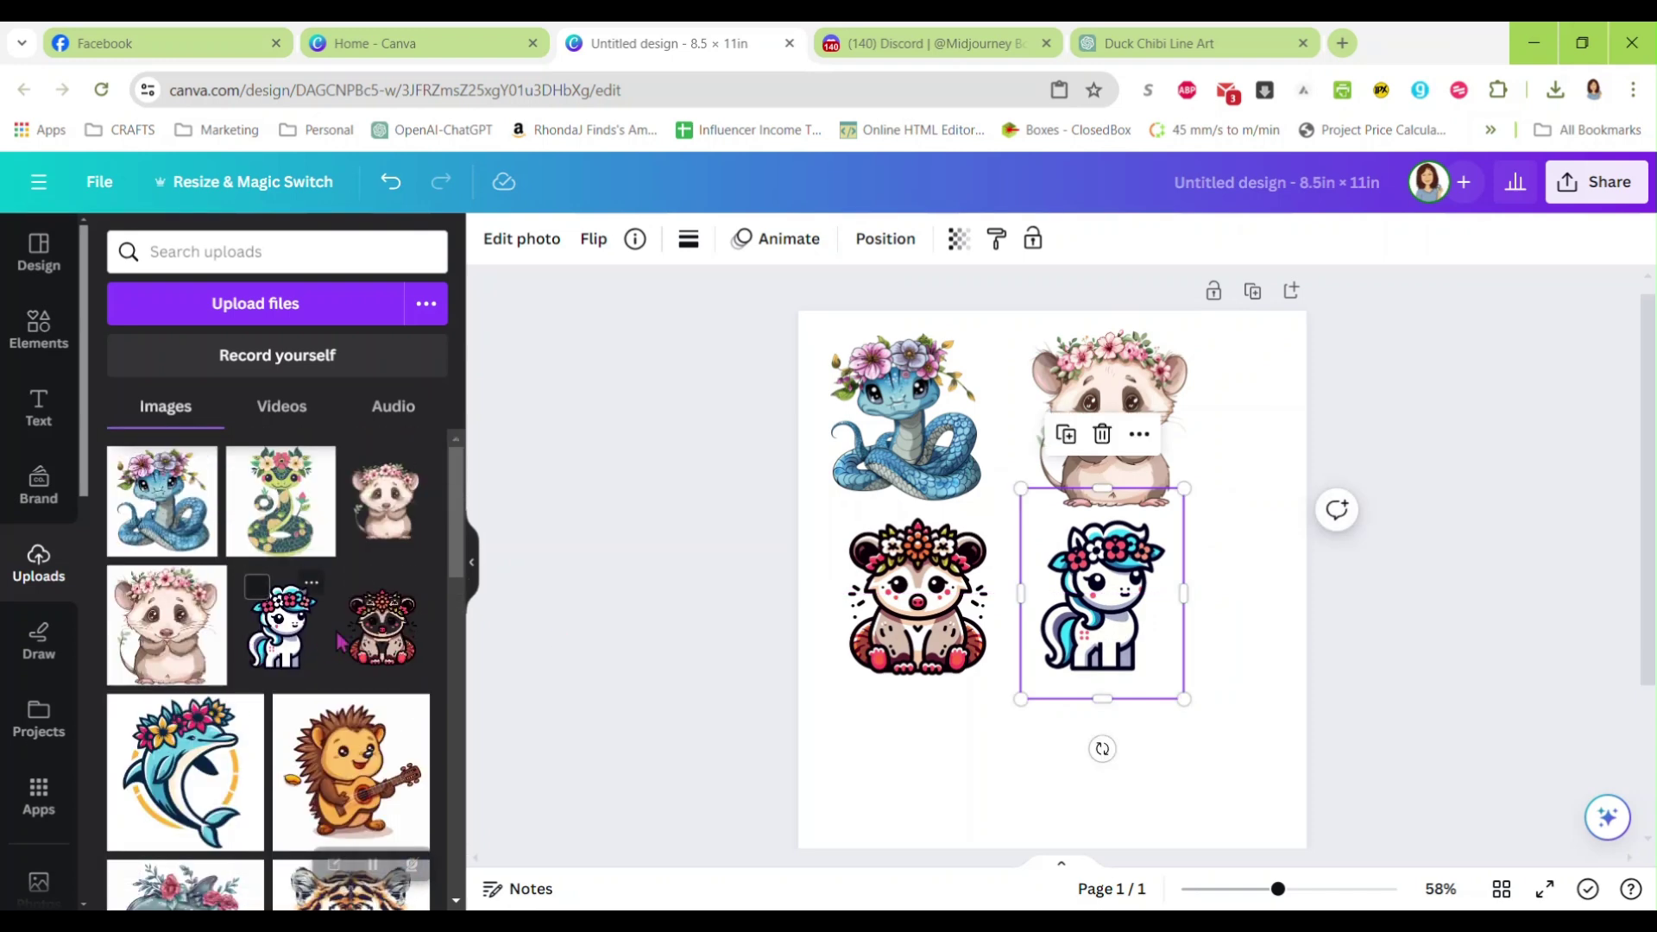
scroll(341, 640, "down", 4)
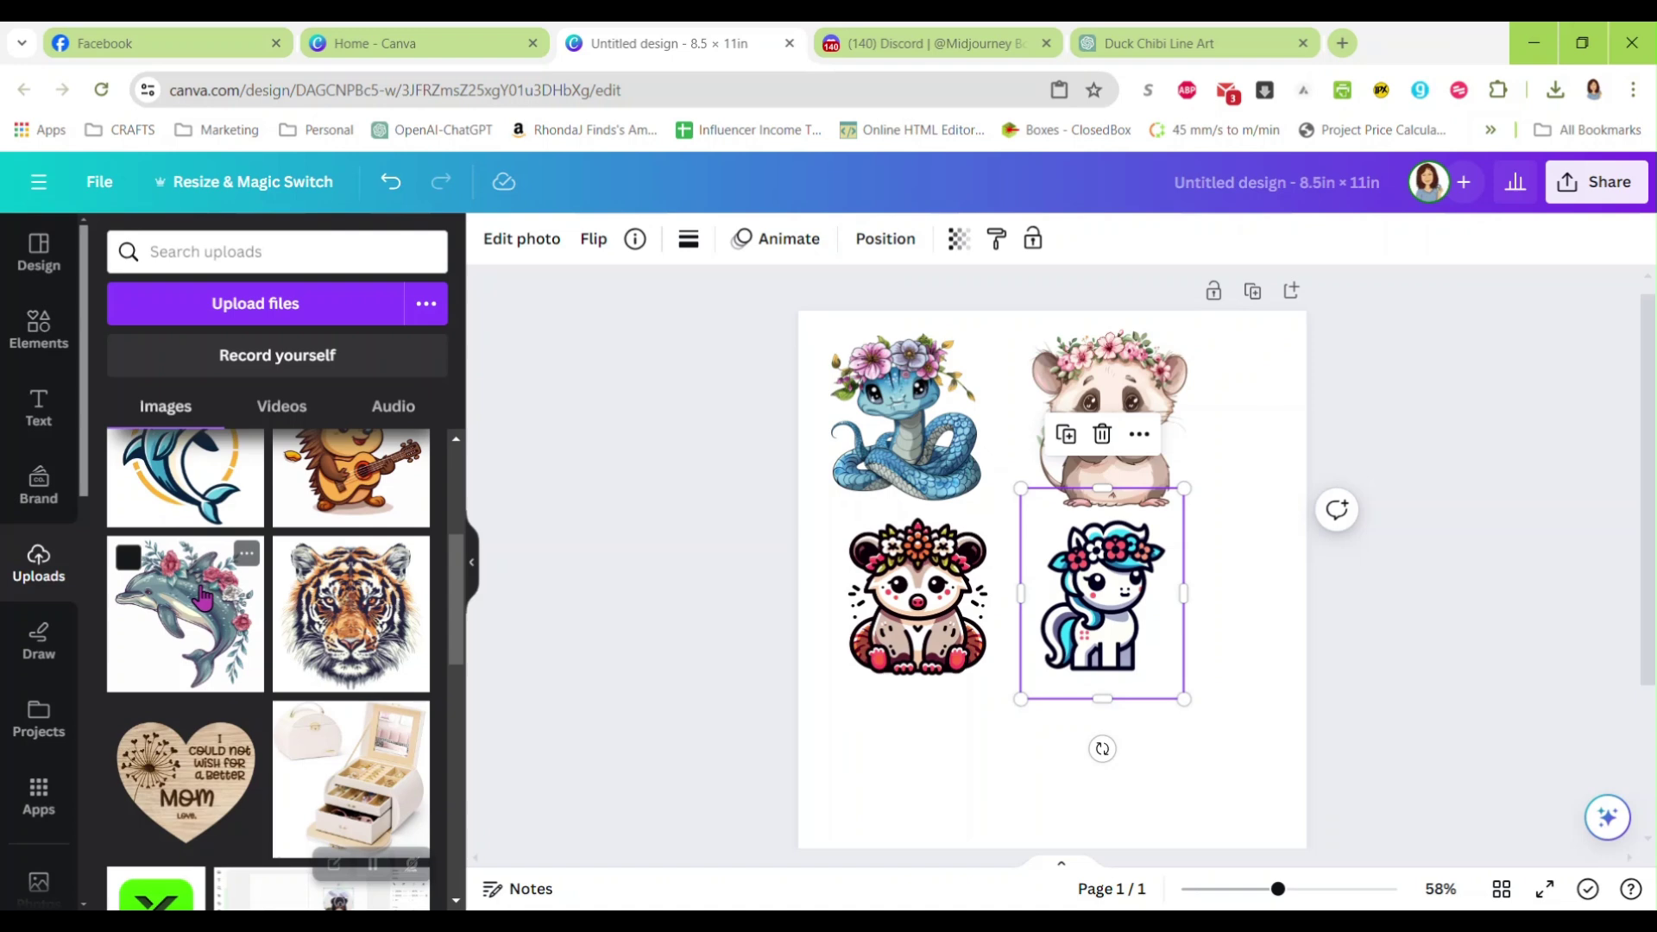
left_click_drag(201, 598, 1124, 653)
Step: Remove the dolphin's white background and shrink it to about 3.2 by 3.2
left_click(515, 244)
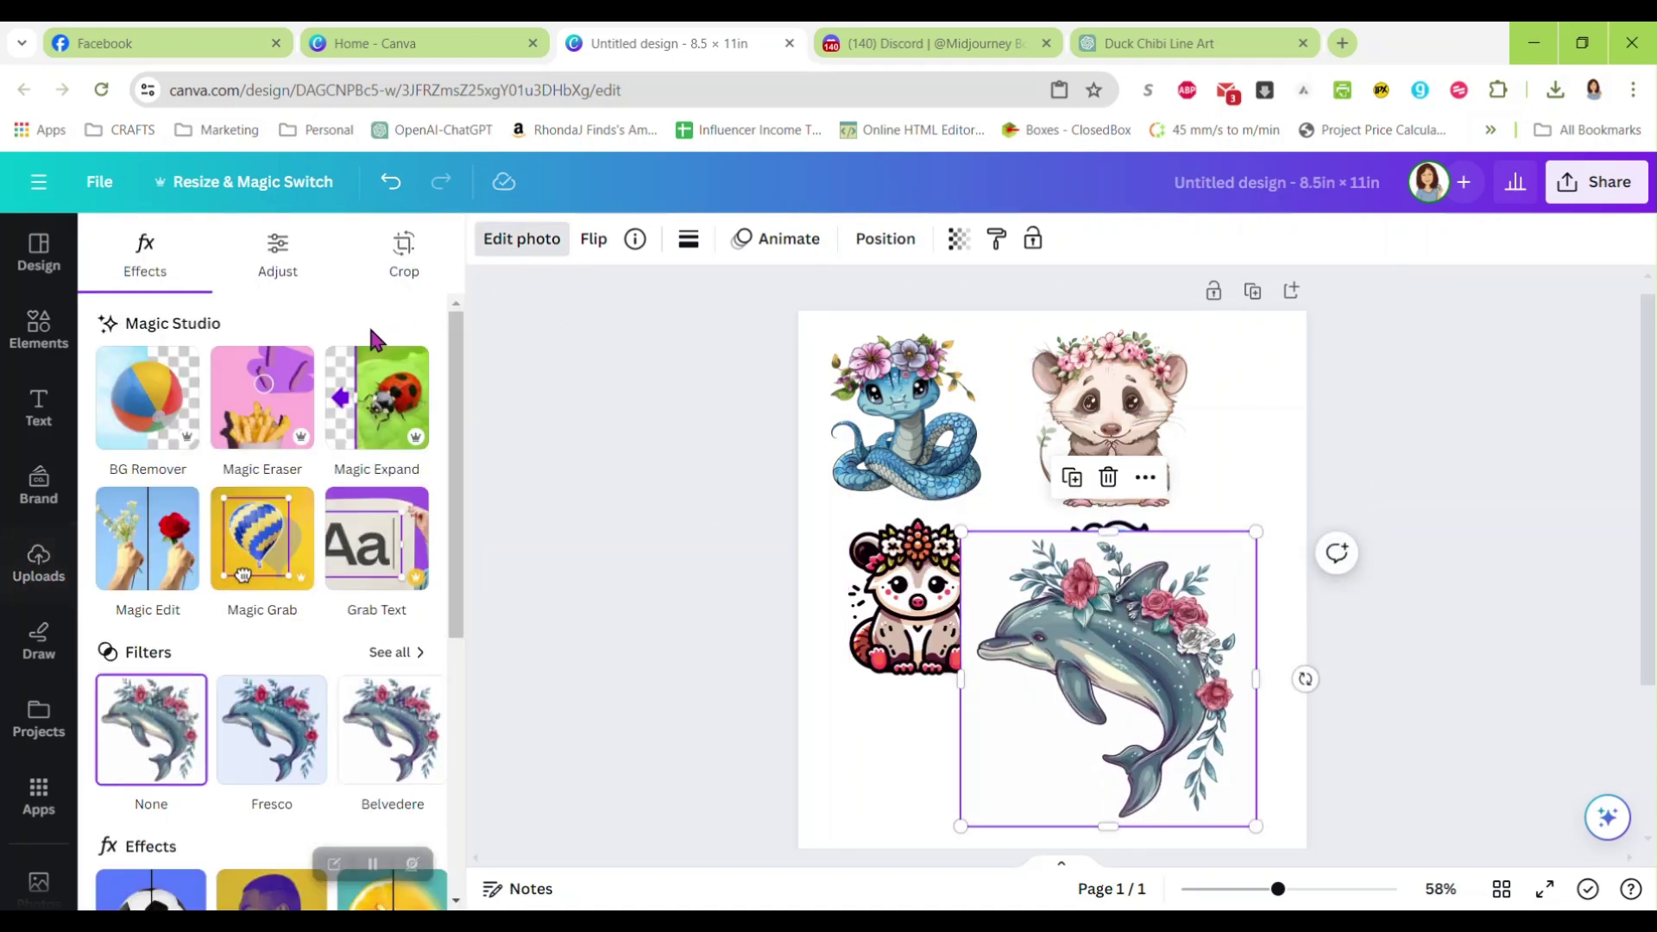
left_click(154, 405)
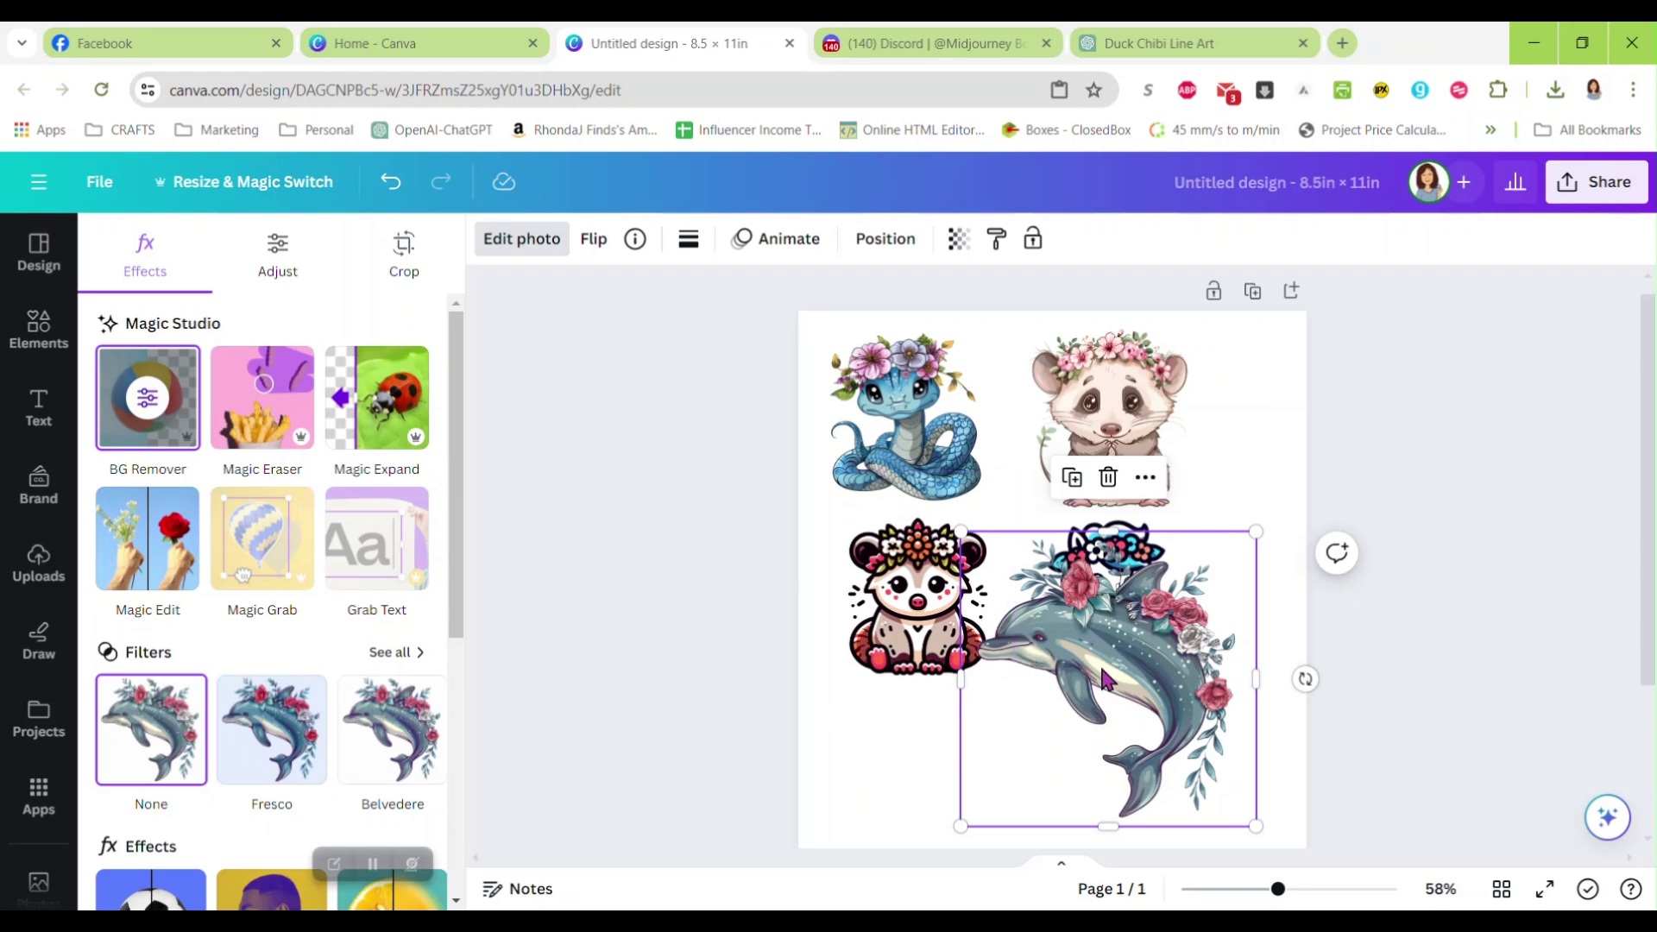
left_click_drag(1104, 673, 1133, 675)
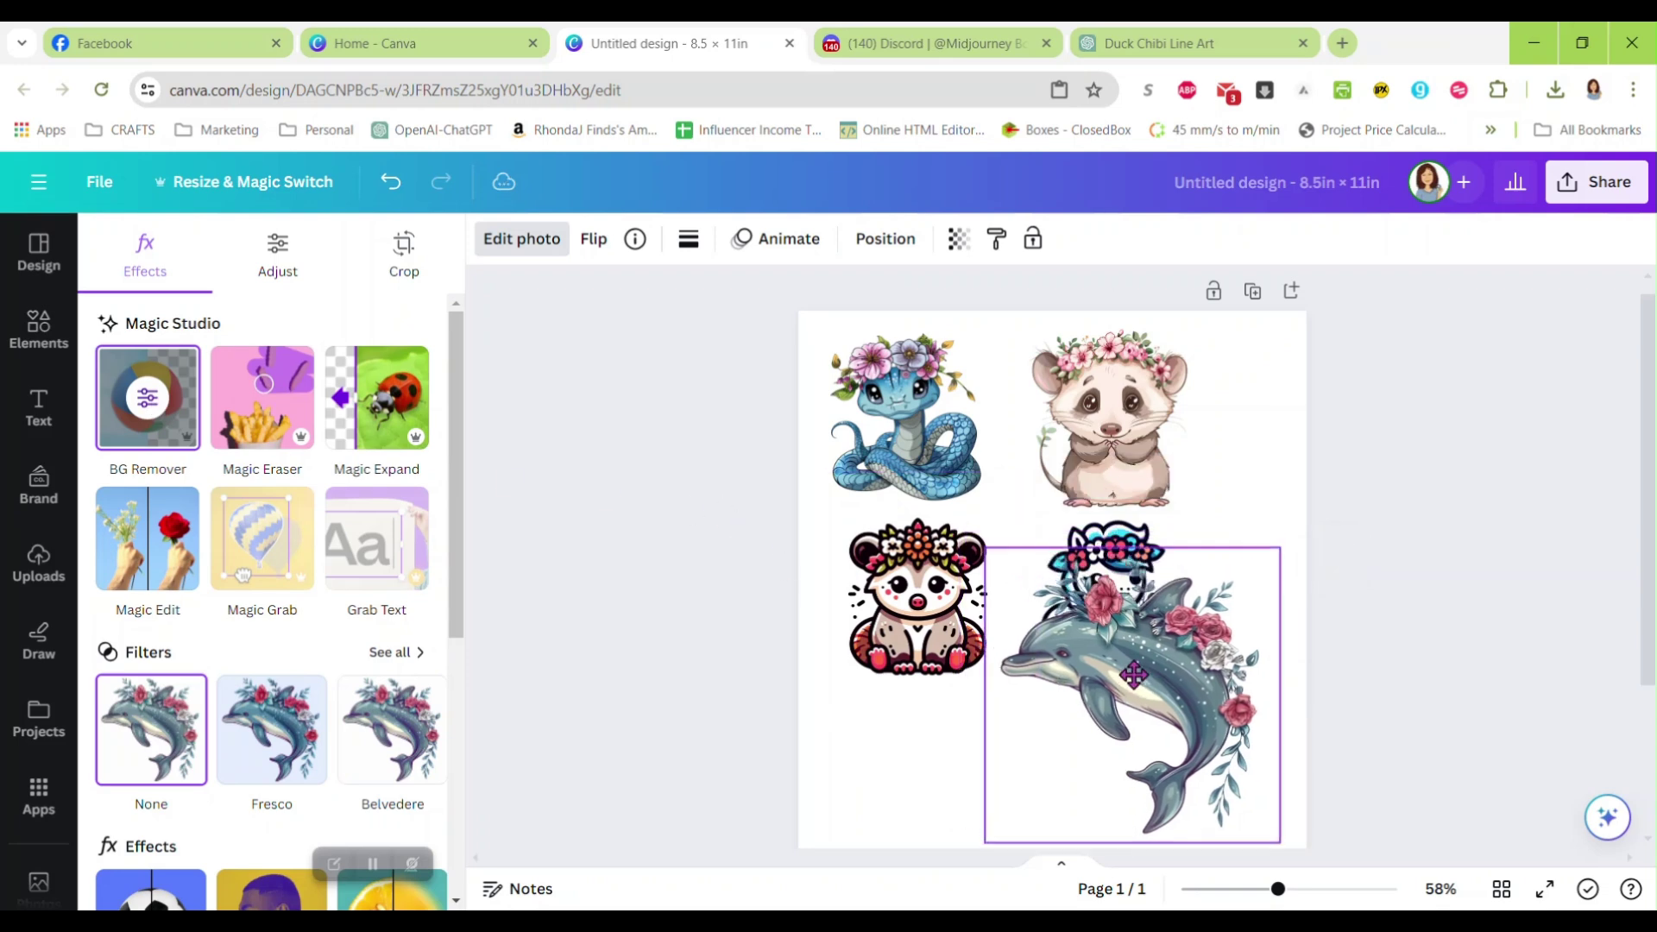
left_click_drag(984, 547, 1089, 653)
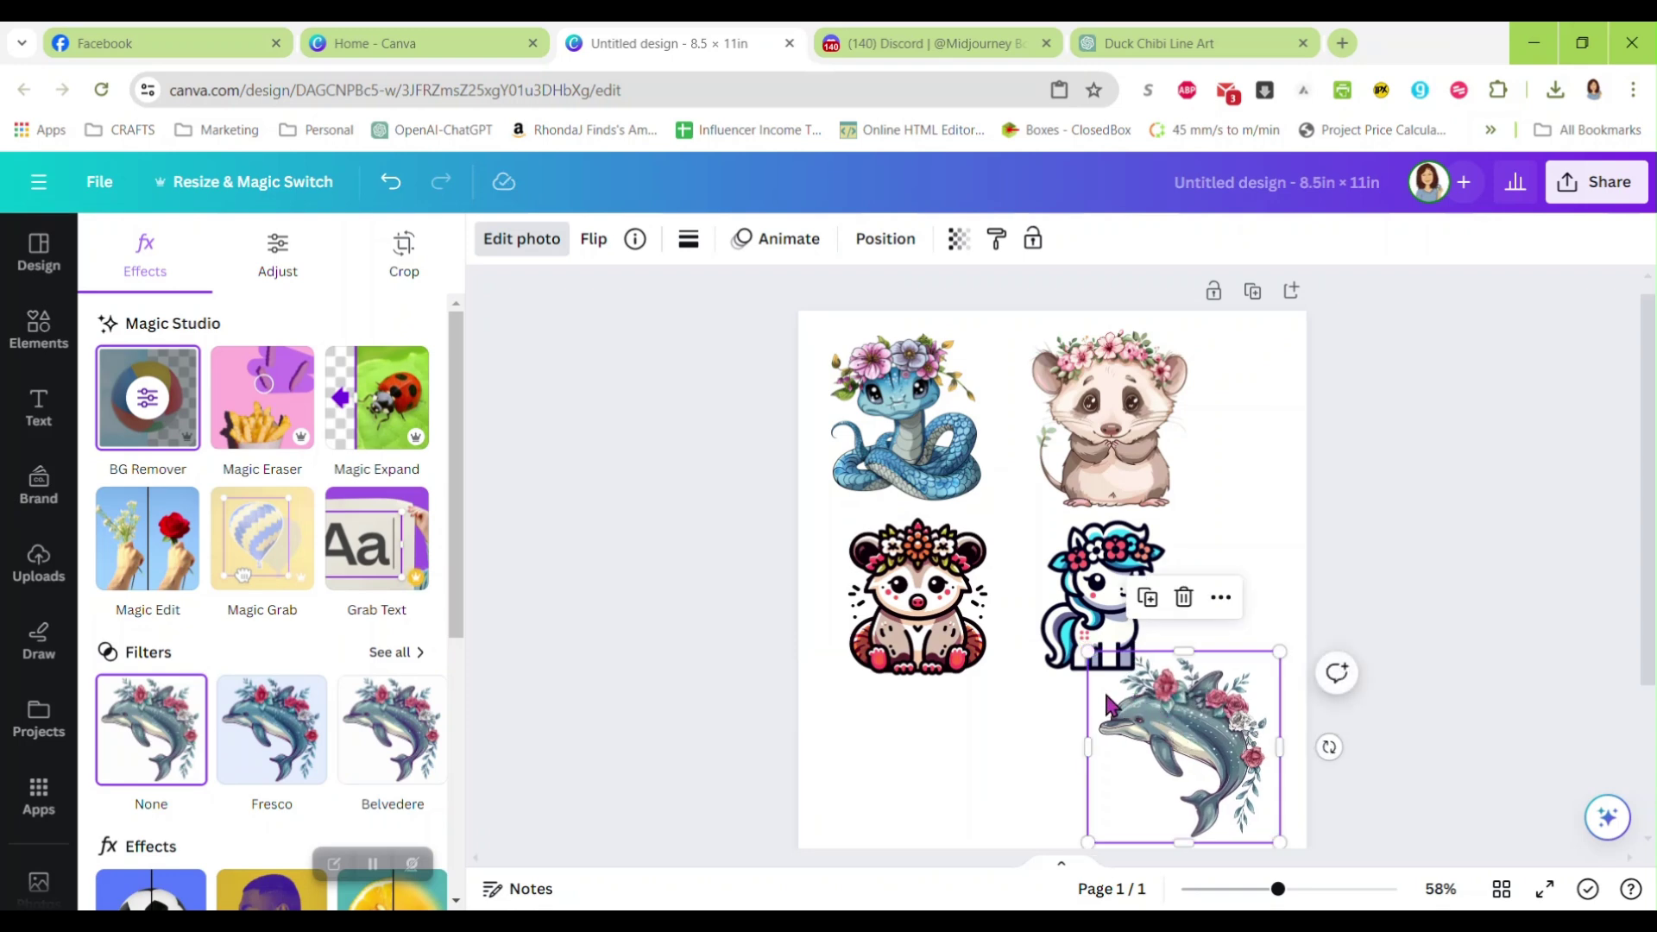
Step: Reposition the unicorn, dolphin and bold-outlined possum into a rough layout
left_click_drag(1100, 593, 1210, 574)
left_click_drag(1162, 723, 1052, 697)
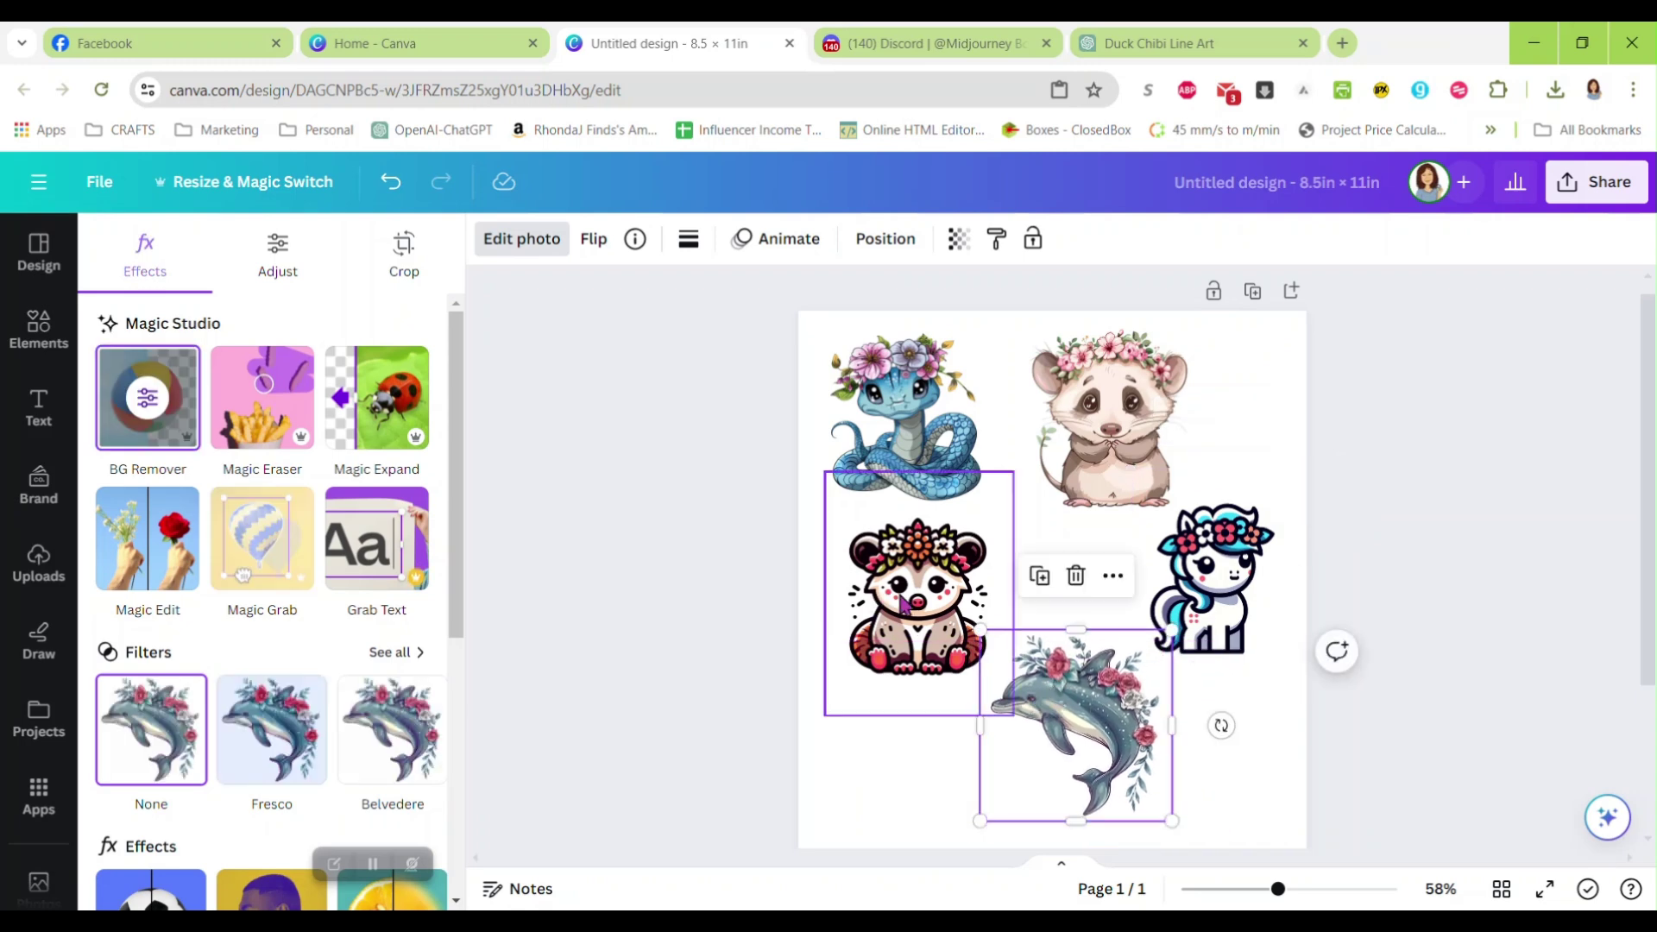
left_click_drag(899, 590, 888, 599)
left_click_drag(1212, 617, 1212, 627)
left_click_drag(1080, 693, 1047, 713)
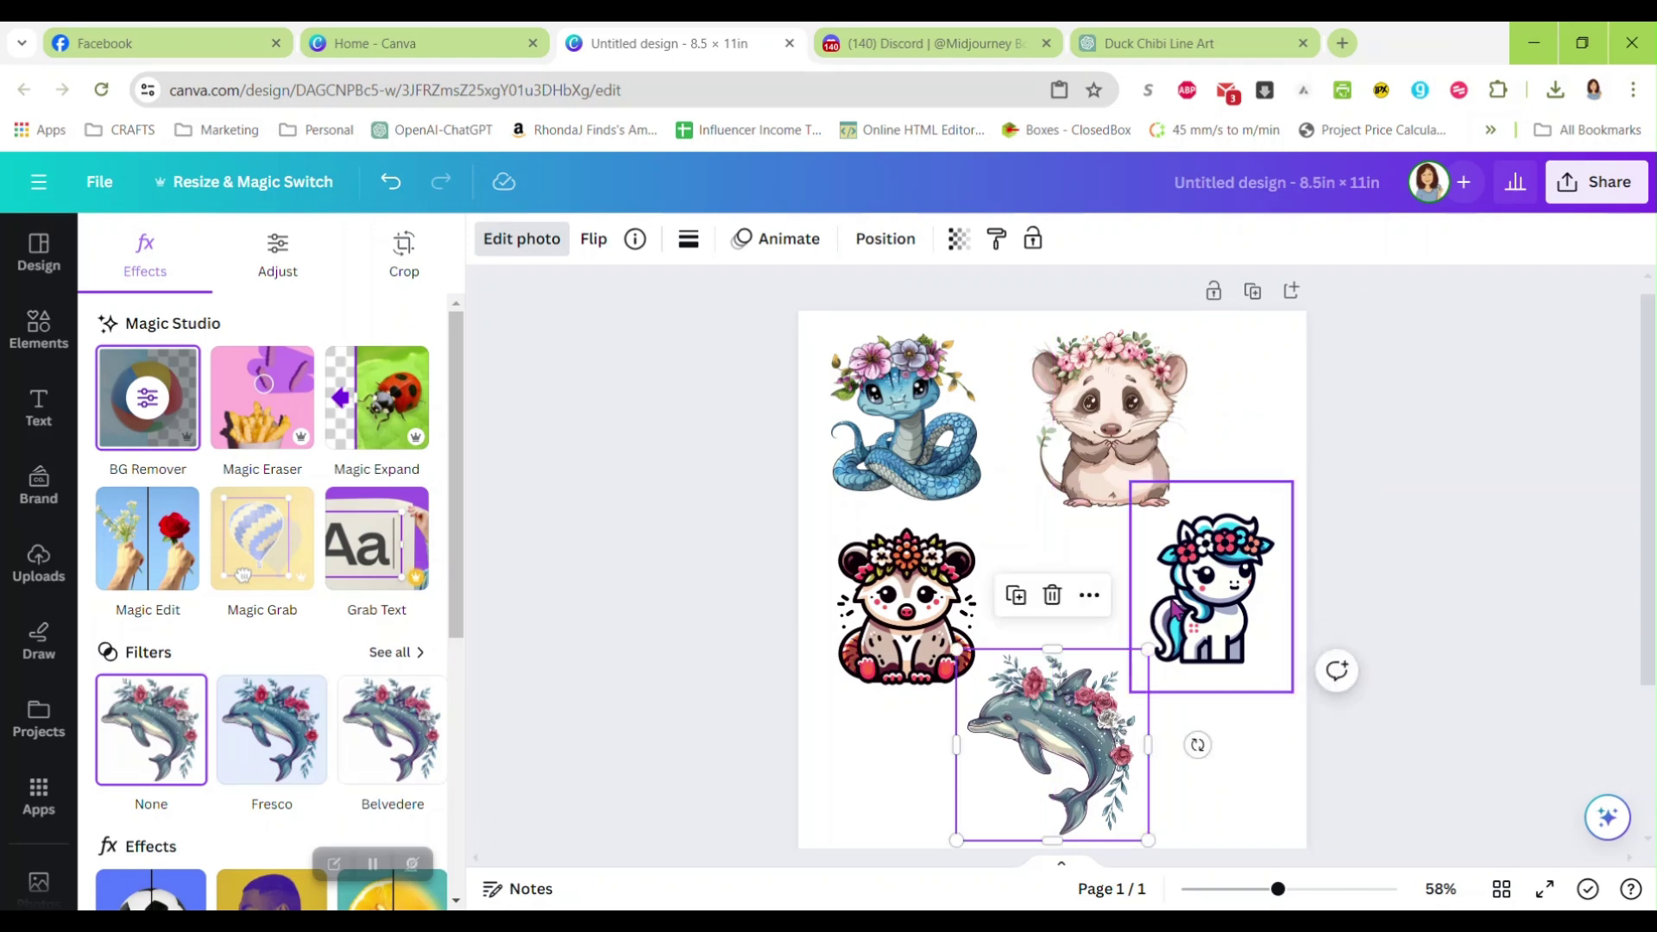
left_click_drag(1261, 665, 1246, 660)
Step: Fine-tune spacing: shrink the unicorn slightly and nudge the dolphin, possum, opossum and unicorn
left_click_drag(1193, 580, 1191, 594)
left_click_drag(1073, 713, 1075, 683)
left_click_drag(887, 609, 880, 621)
left_click_drag(1072, 676, 1072, 681)
left_click_drag(1110, 466, 1127, 466)
mouse_move(1182, 577)
left_mouse_down()
mouse_move(1175, 591)
mouse_move(1199, 591)
left_mouse_up()
left_click_drag(925, 578, 936, 572)
Step: Move the dolphin below the bold-outlined possum and the unicorn left under the opossum
left_click(1346, 738)
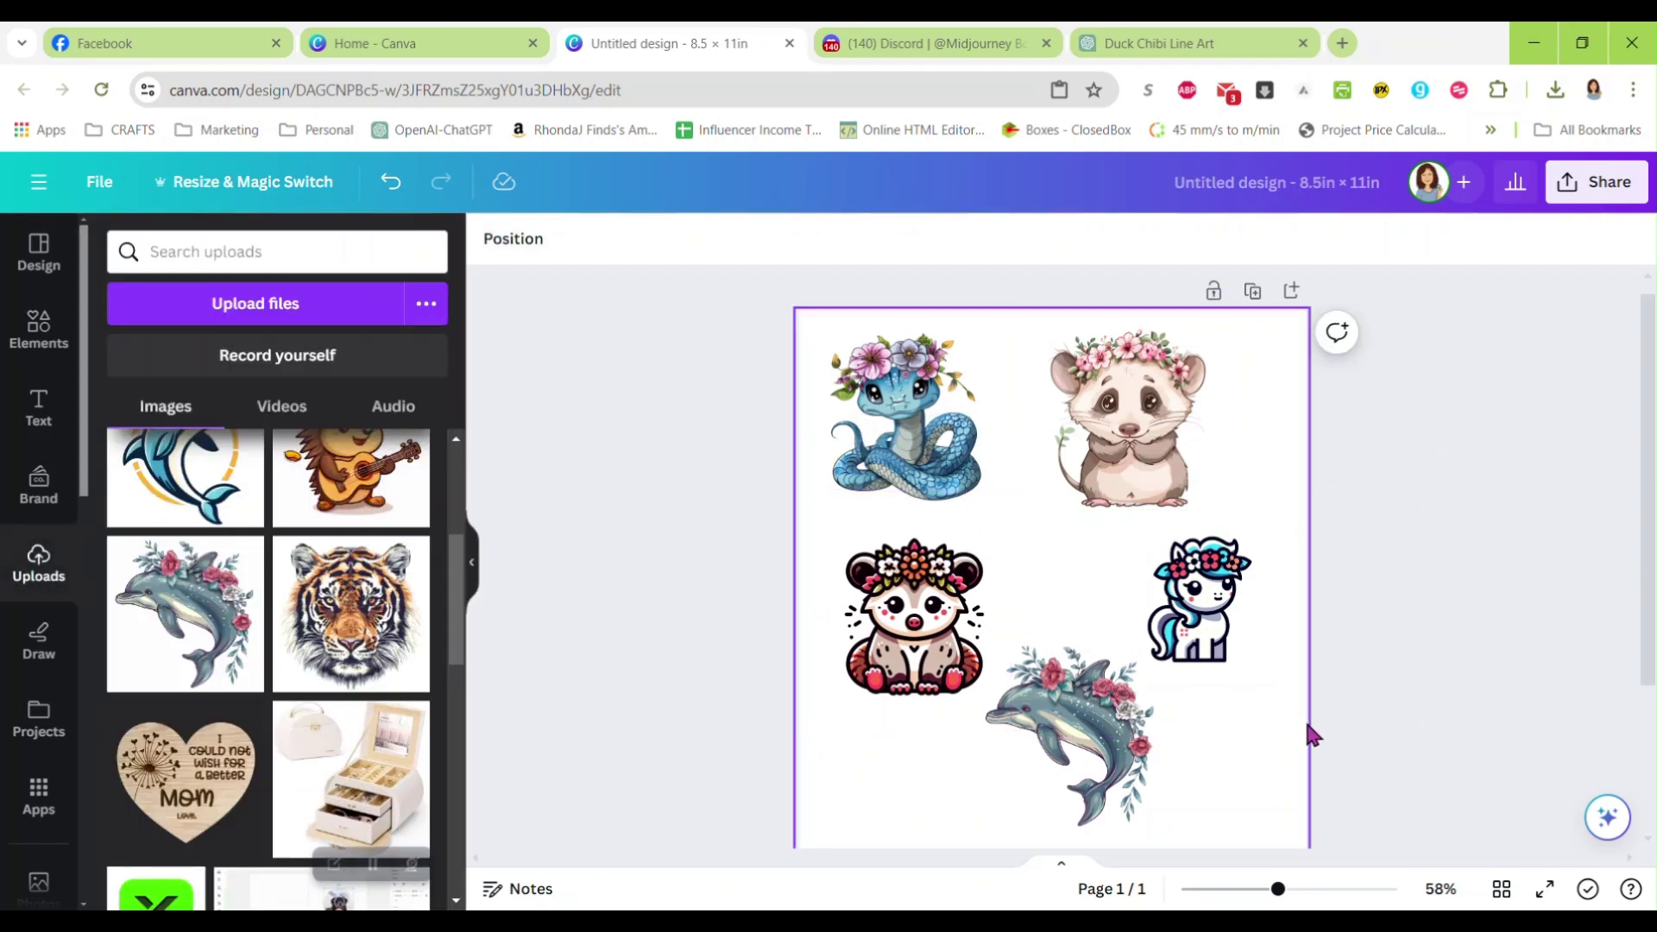
left_click(1283, 728)
scroll(1380, 673, "down", 2)
scroll(1449, 622, "down", 2)
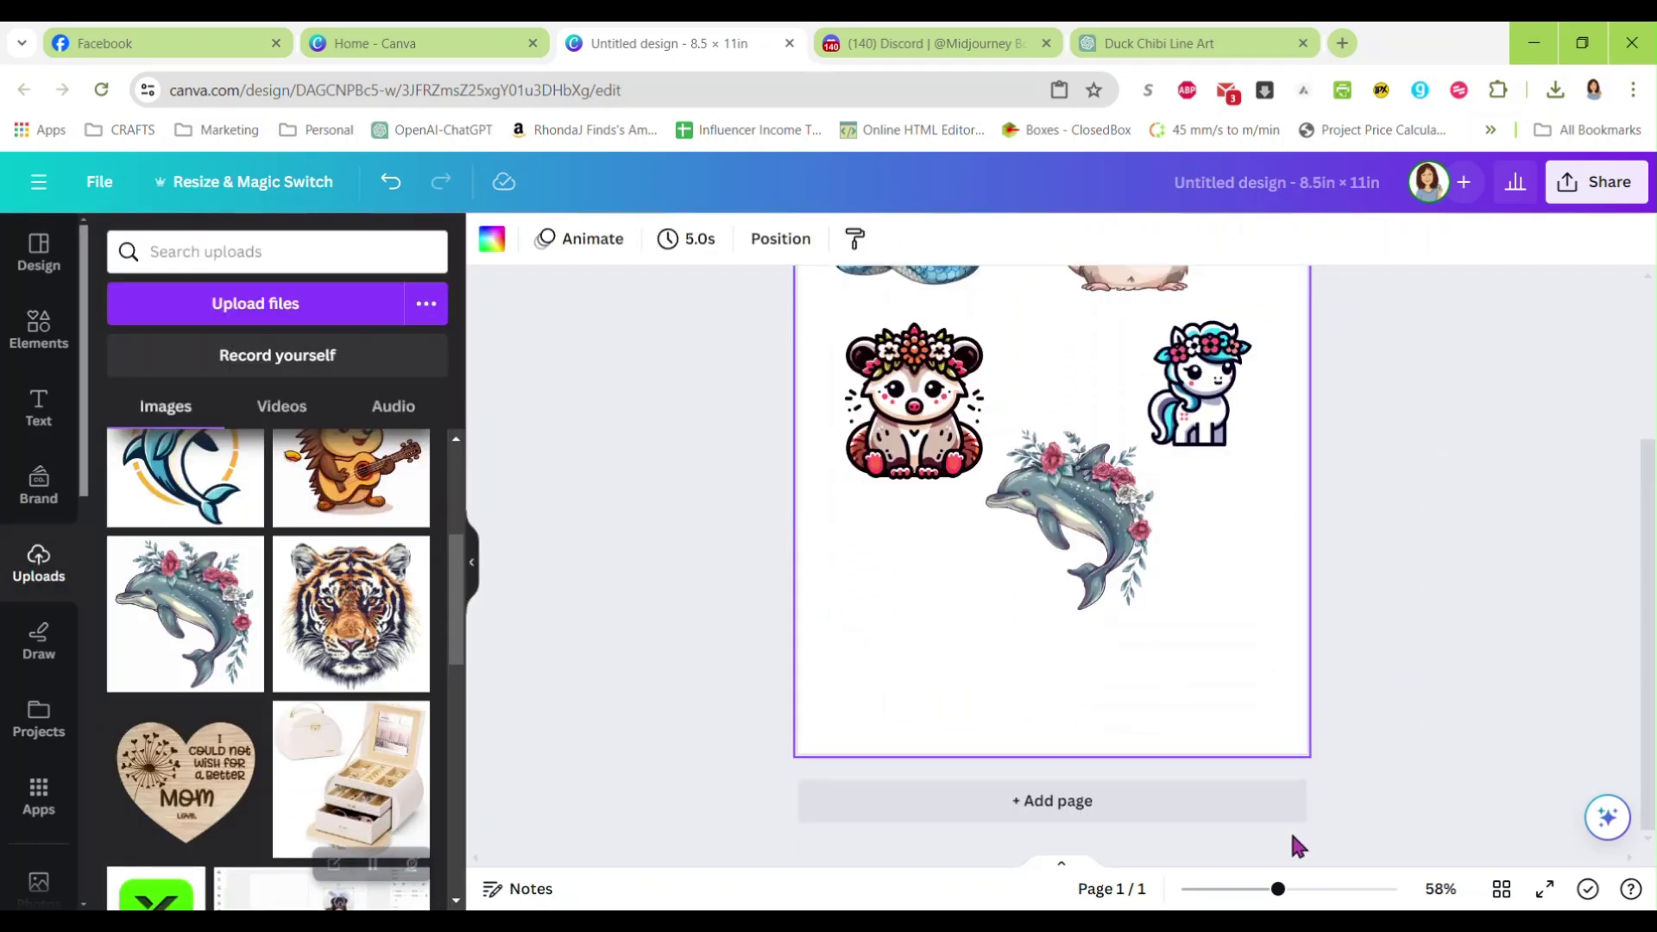
left_click_drag(1277, 888, 1263, 891)
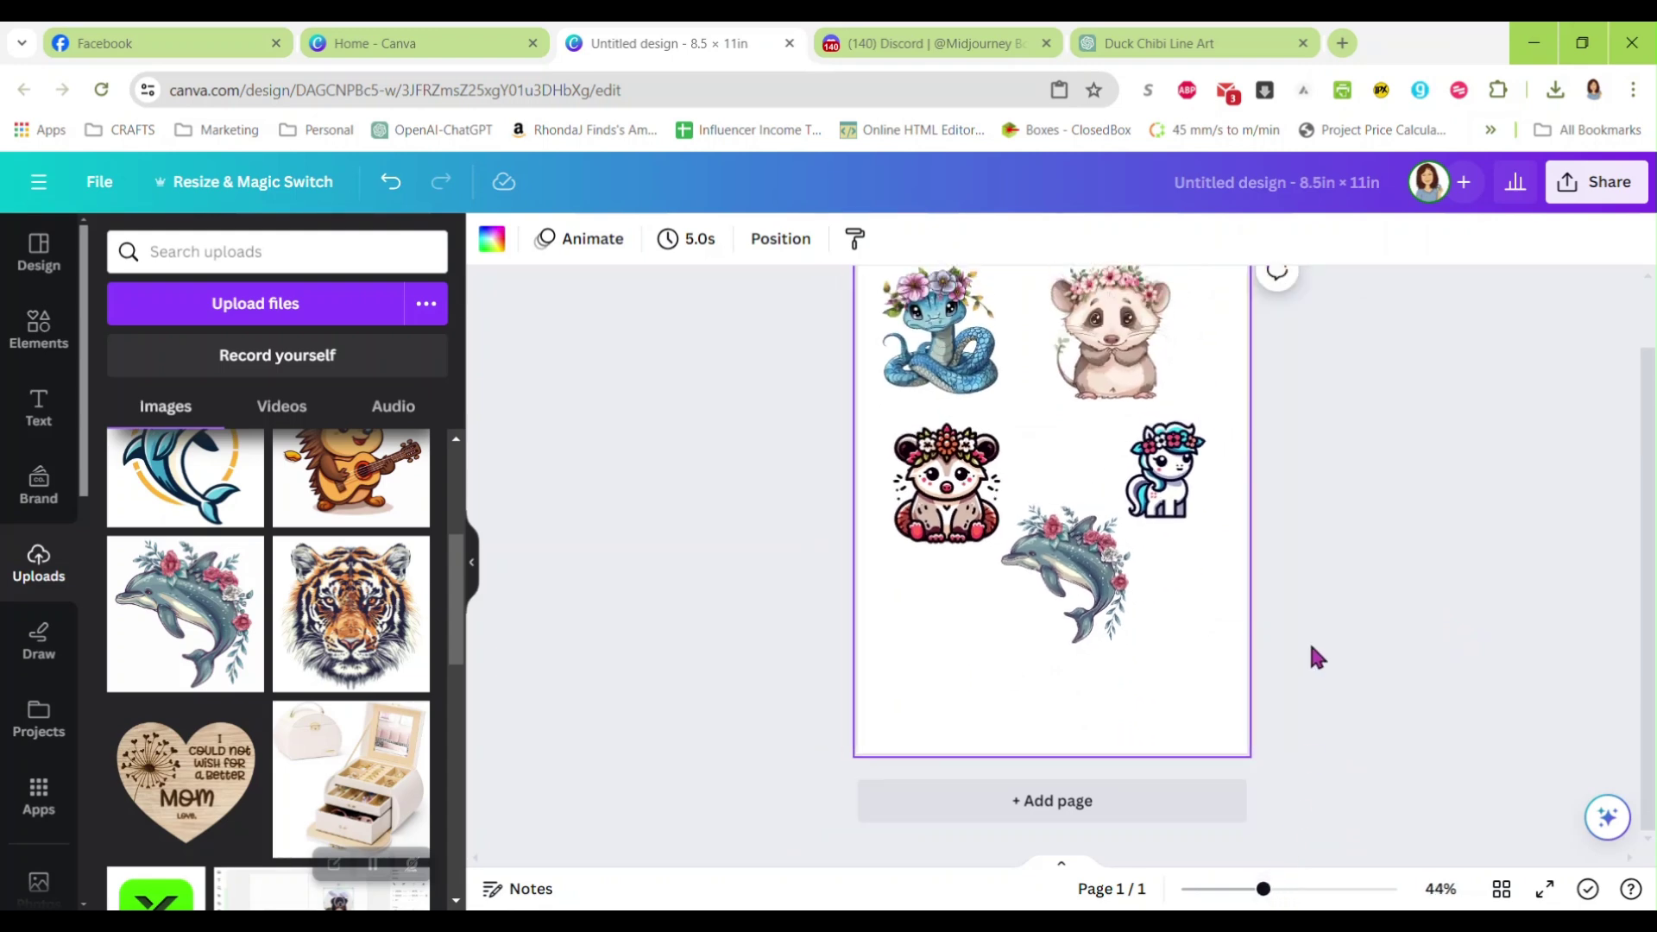
scroll(1312, 655, "up", 3)
left_click_drag(1104, 643, 1006, 715)
left_click_drag(1165, 554, 1098, 560)
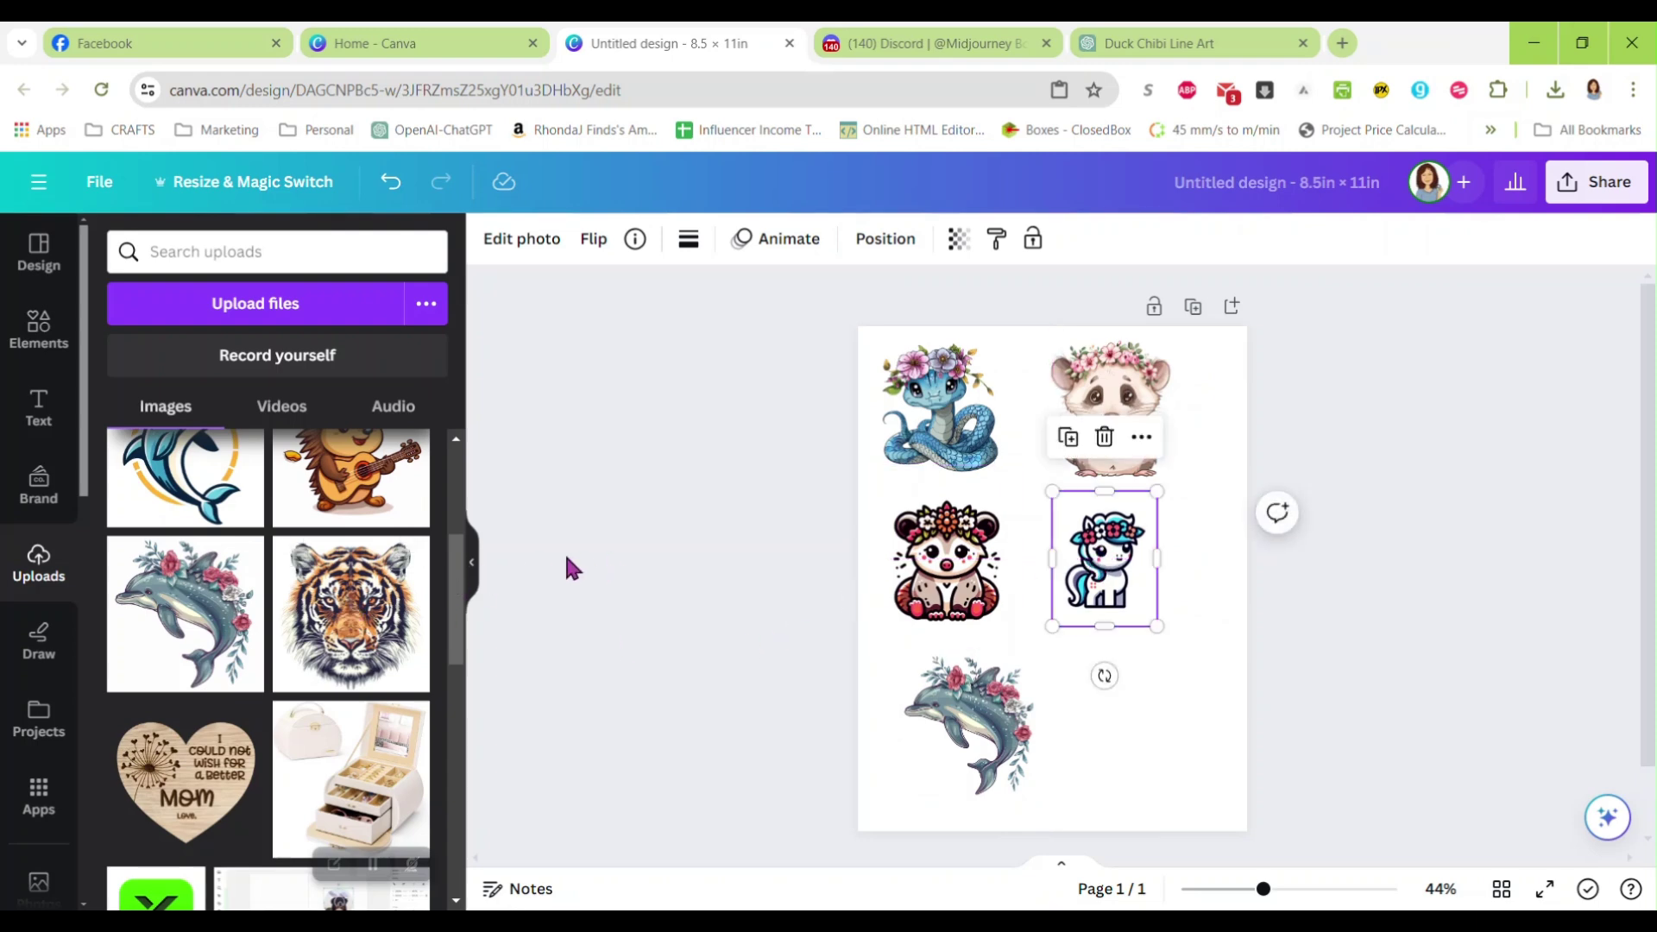
scroll(308, 528, "up", 3)
scroll(308, 528, "up", 2)
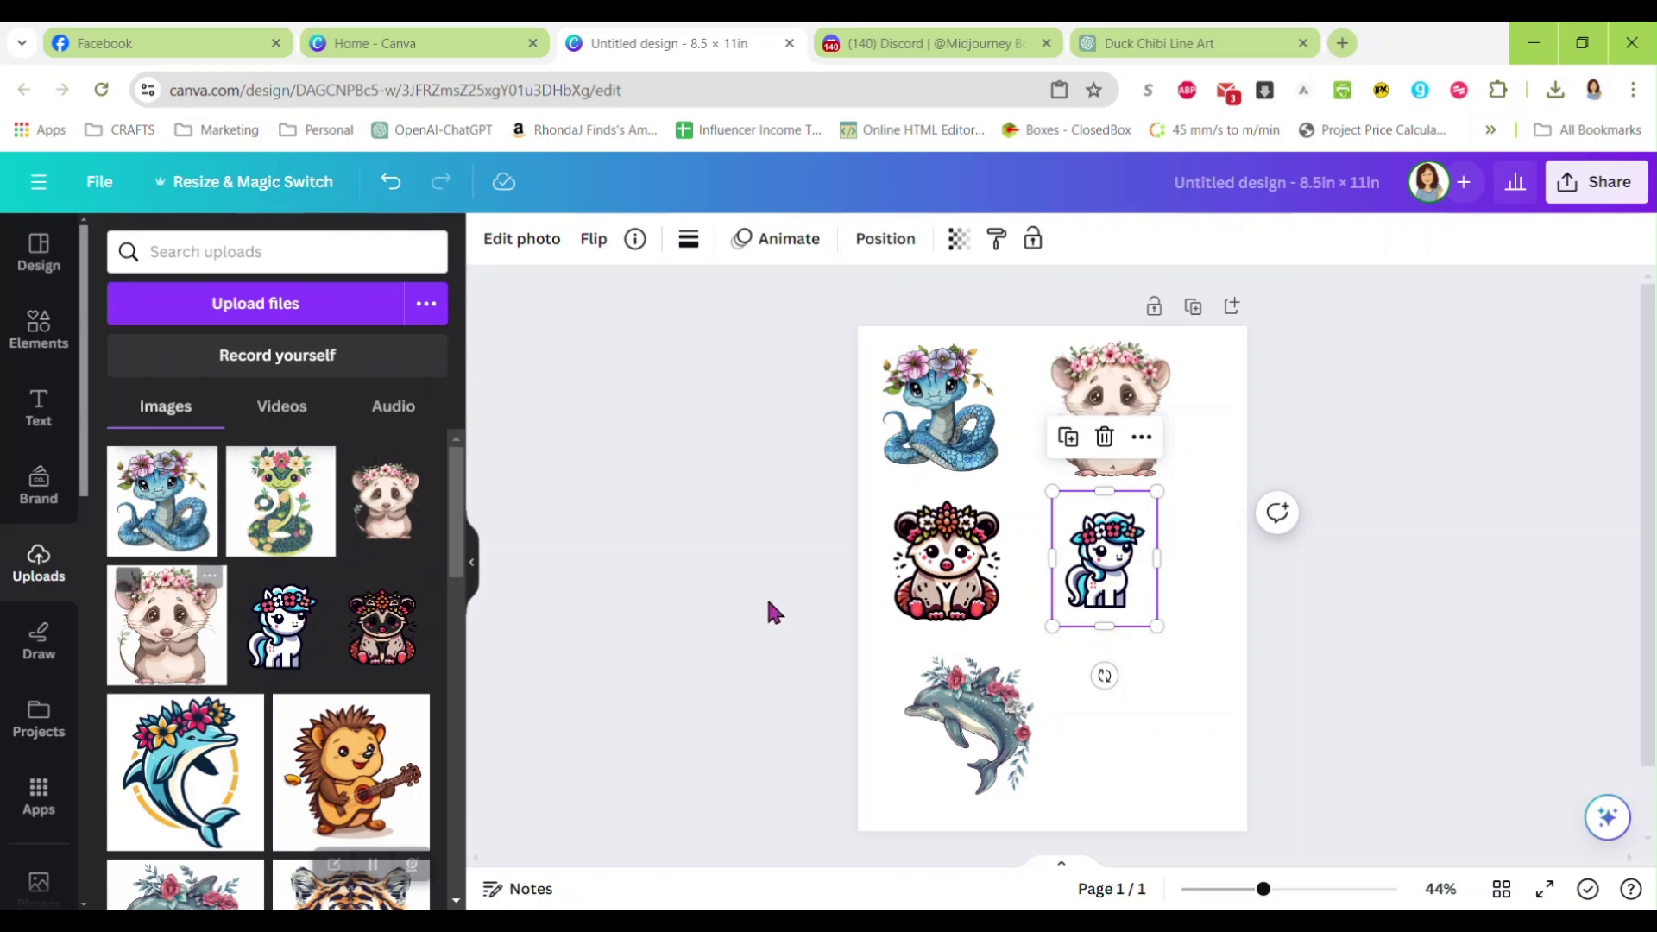
Step: Set the page background dark charcoal after trying light blue, and nudge the possum right
left_click(1220, 703)
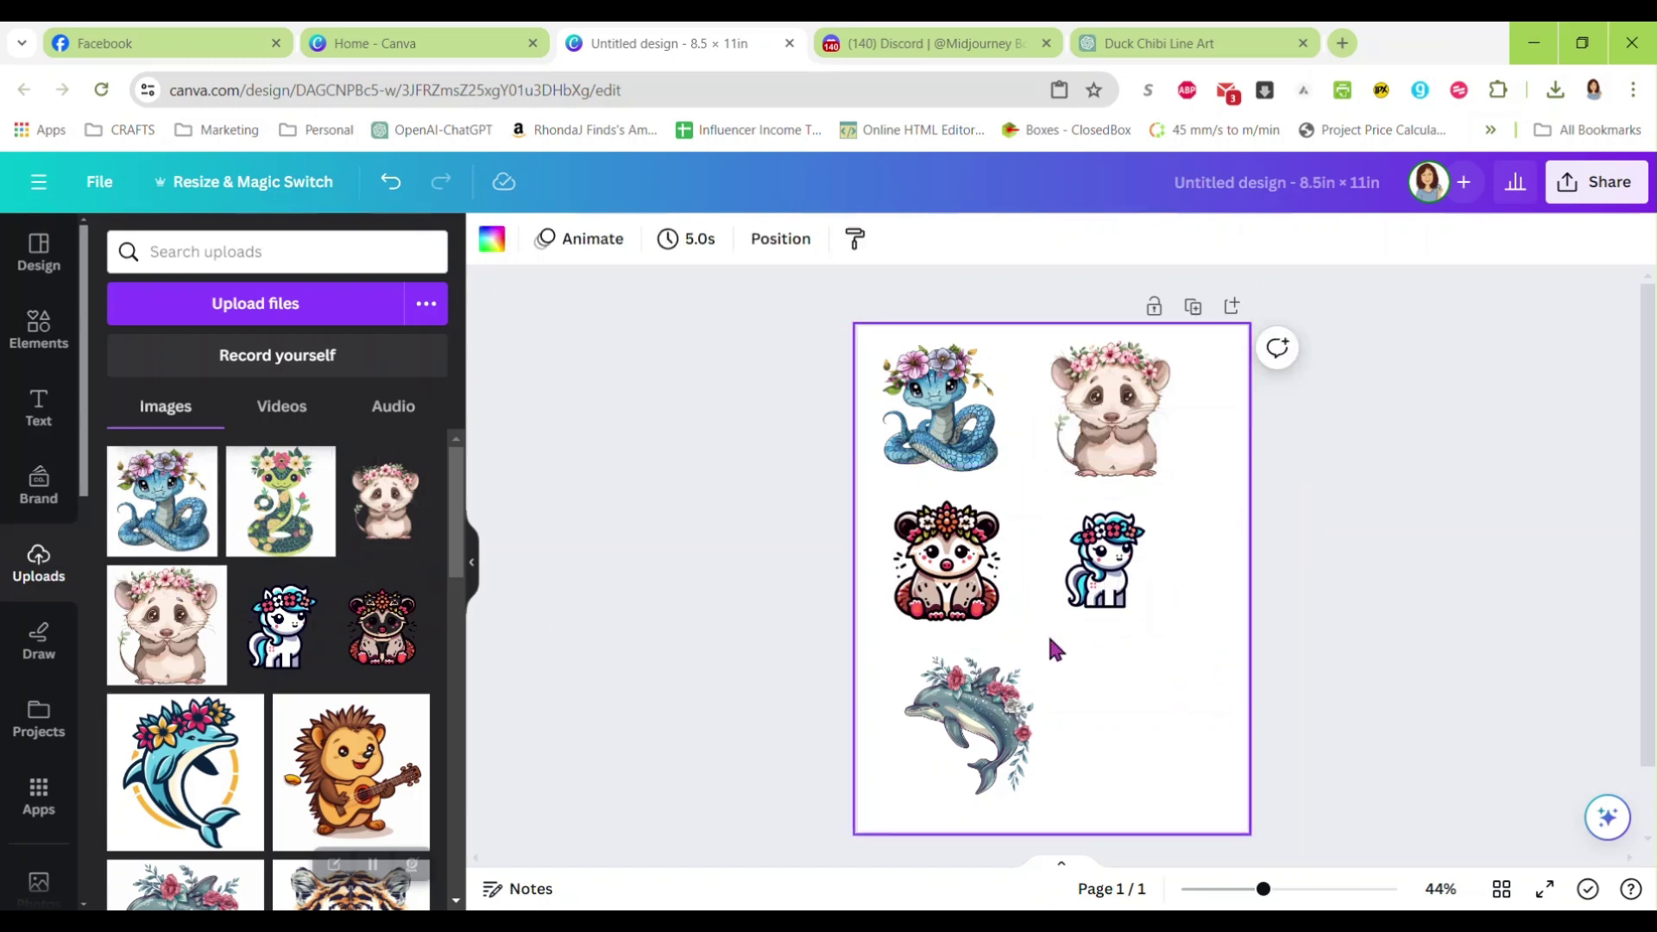
left_click(491, 250)
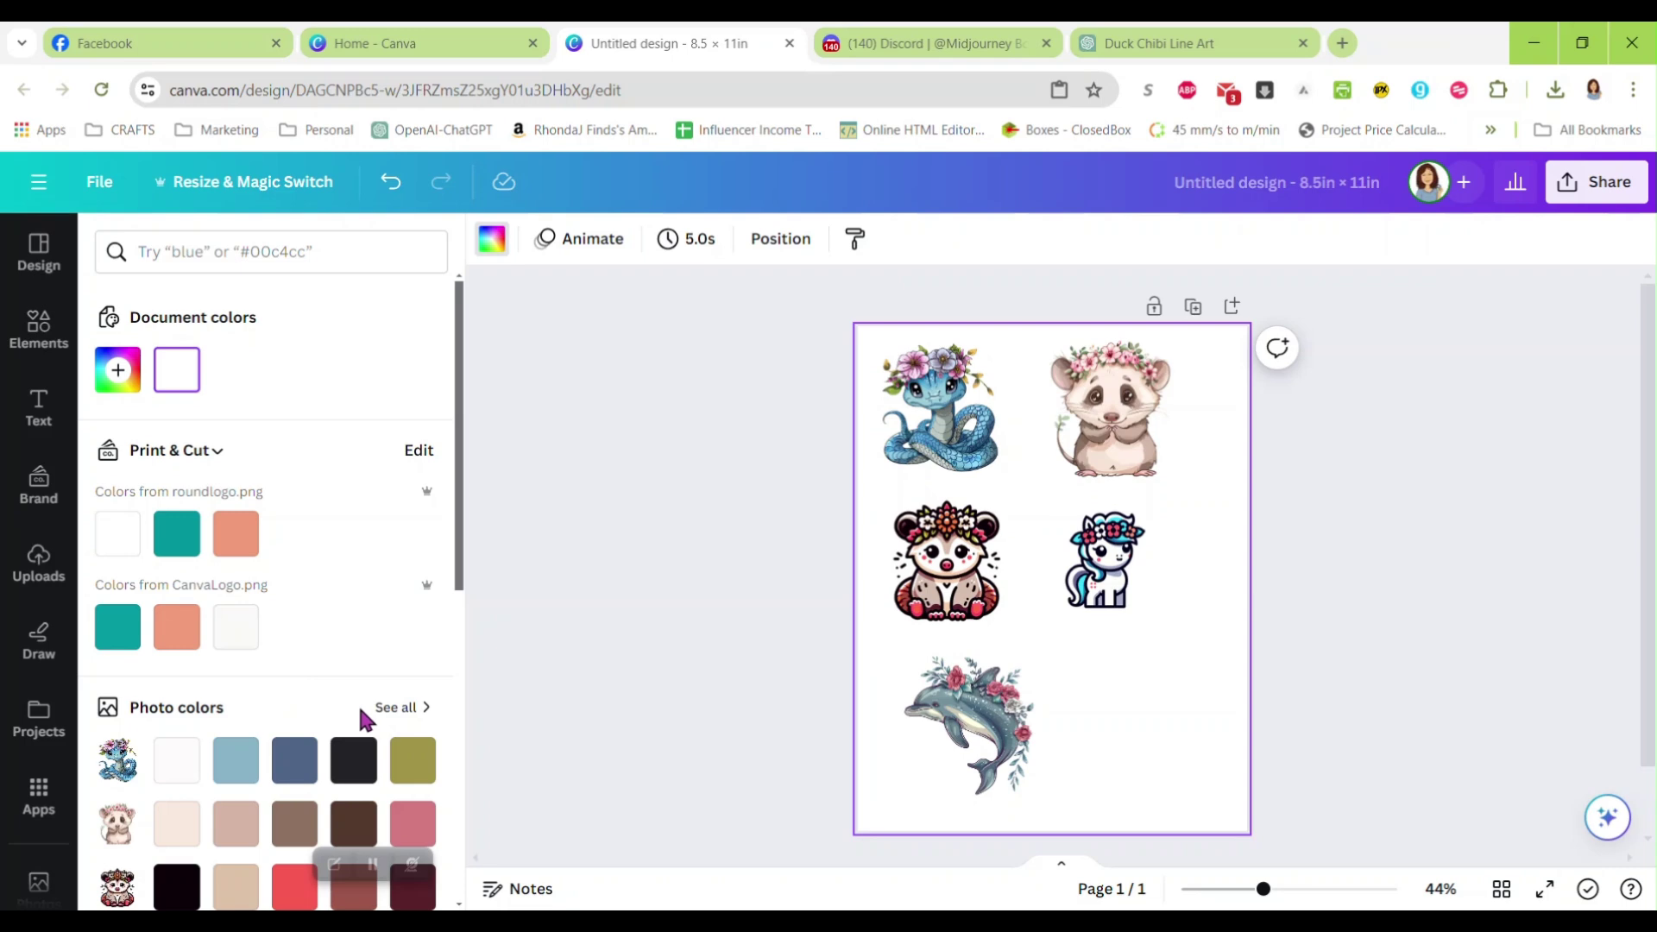
left_click(354, 760)
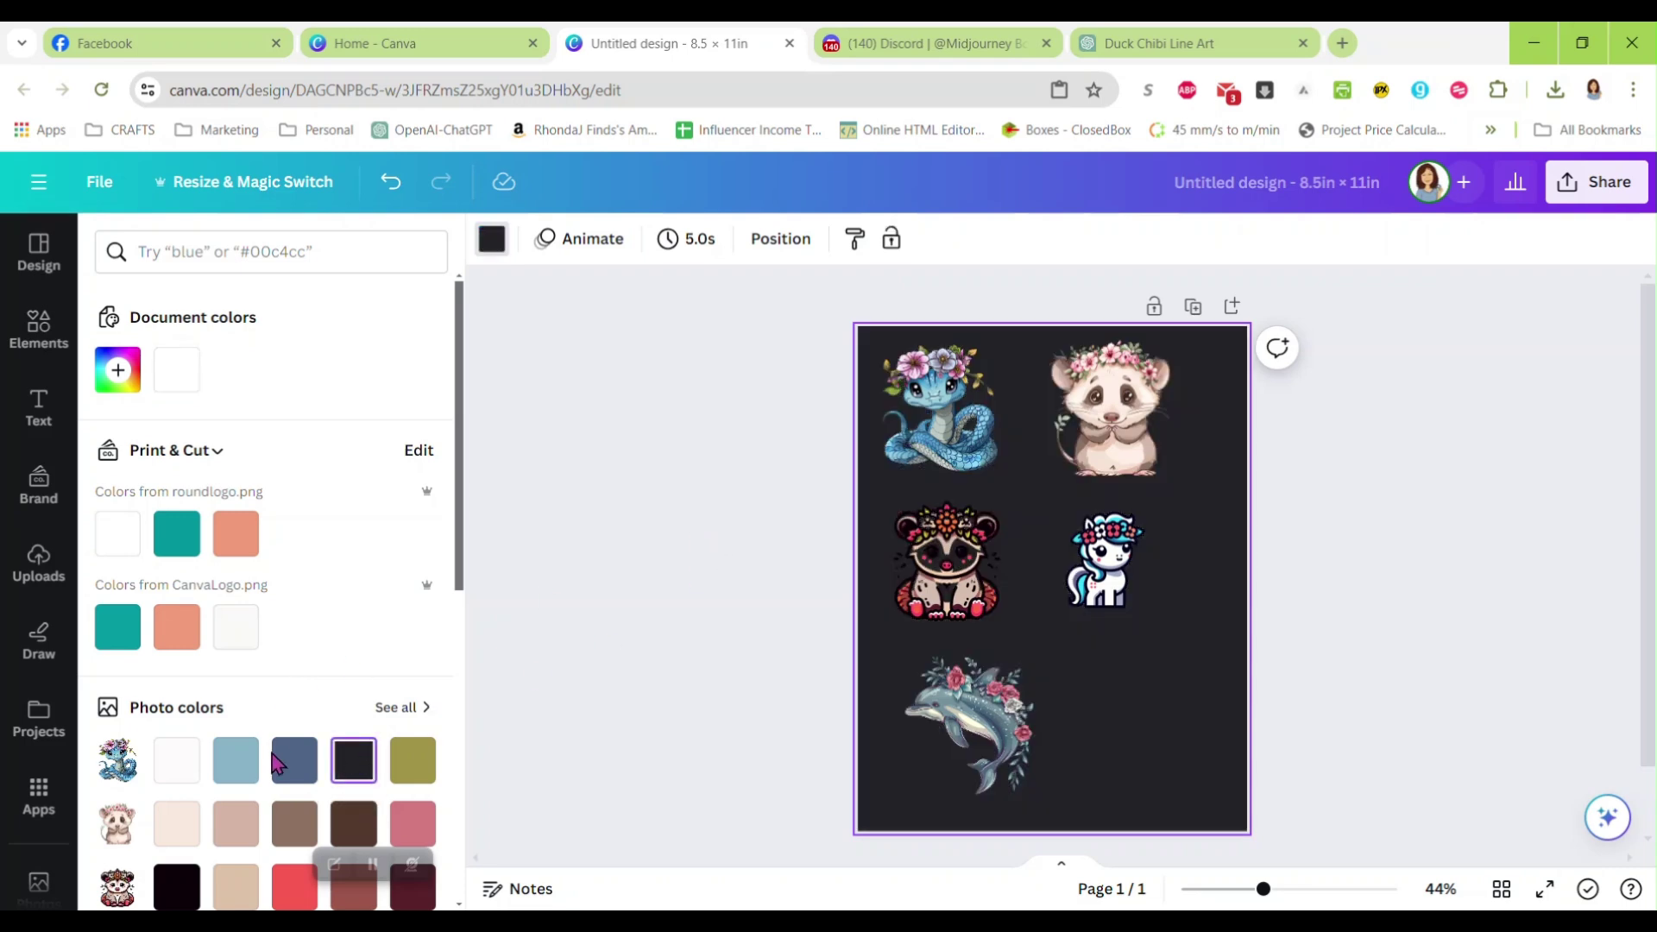
left_click(232, 763)
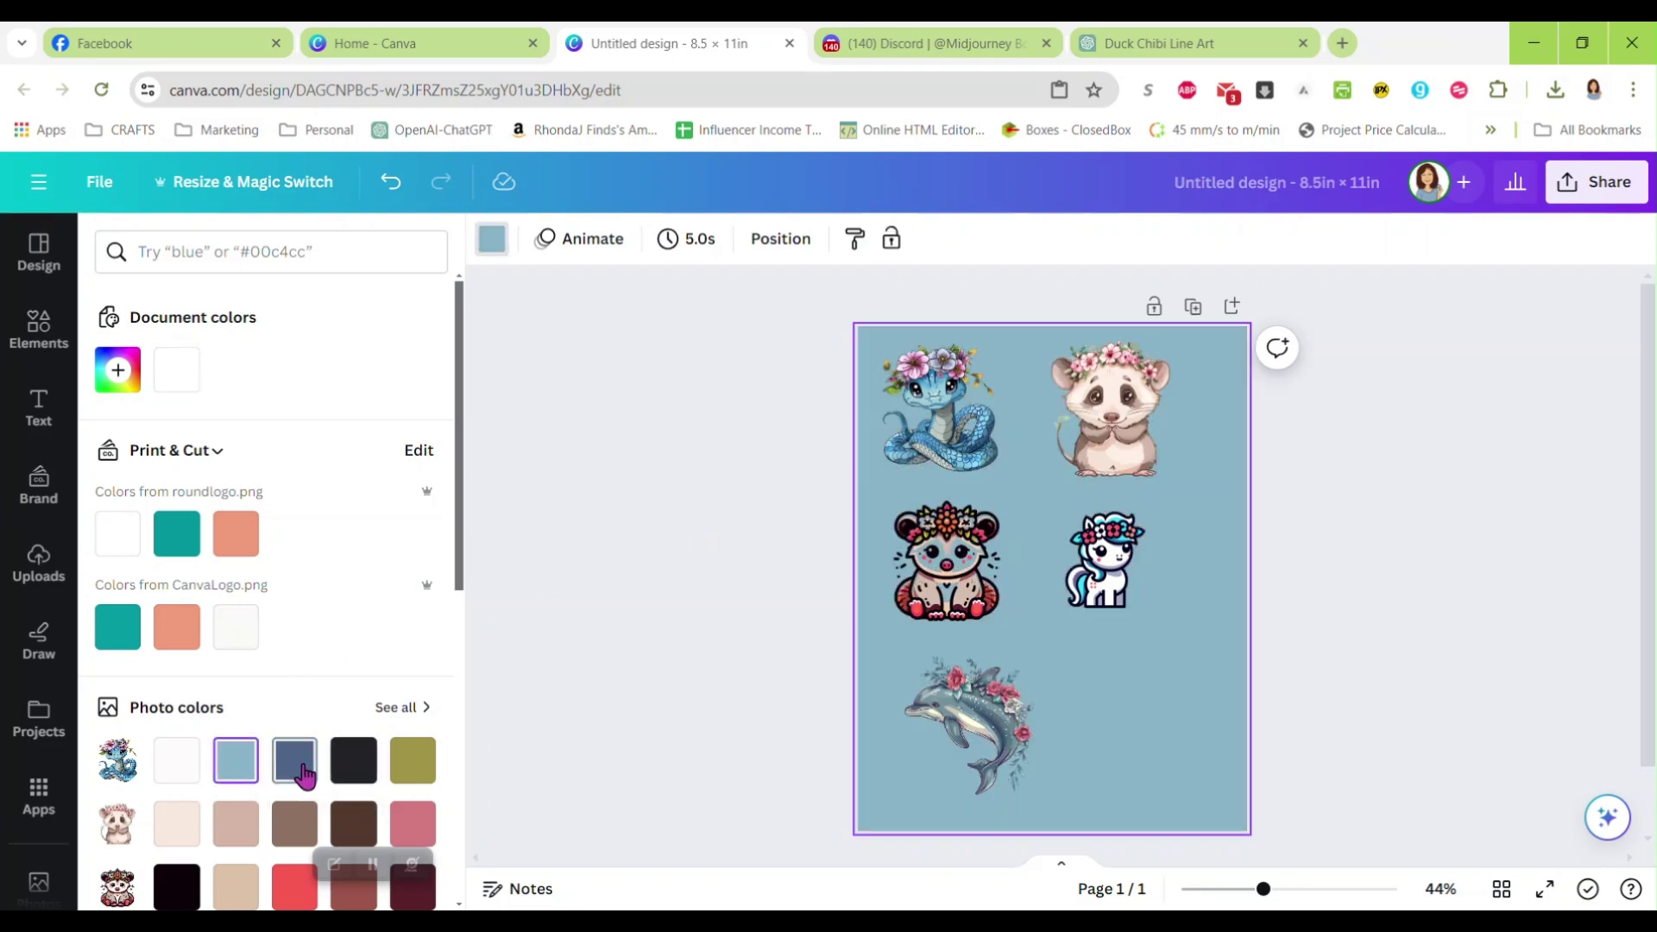
left_click(356, 761)
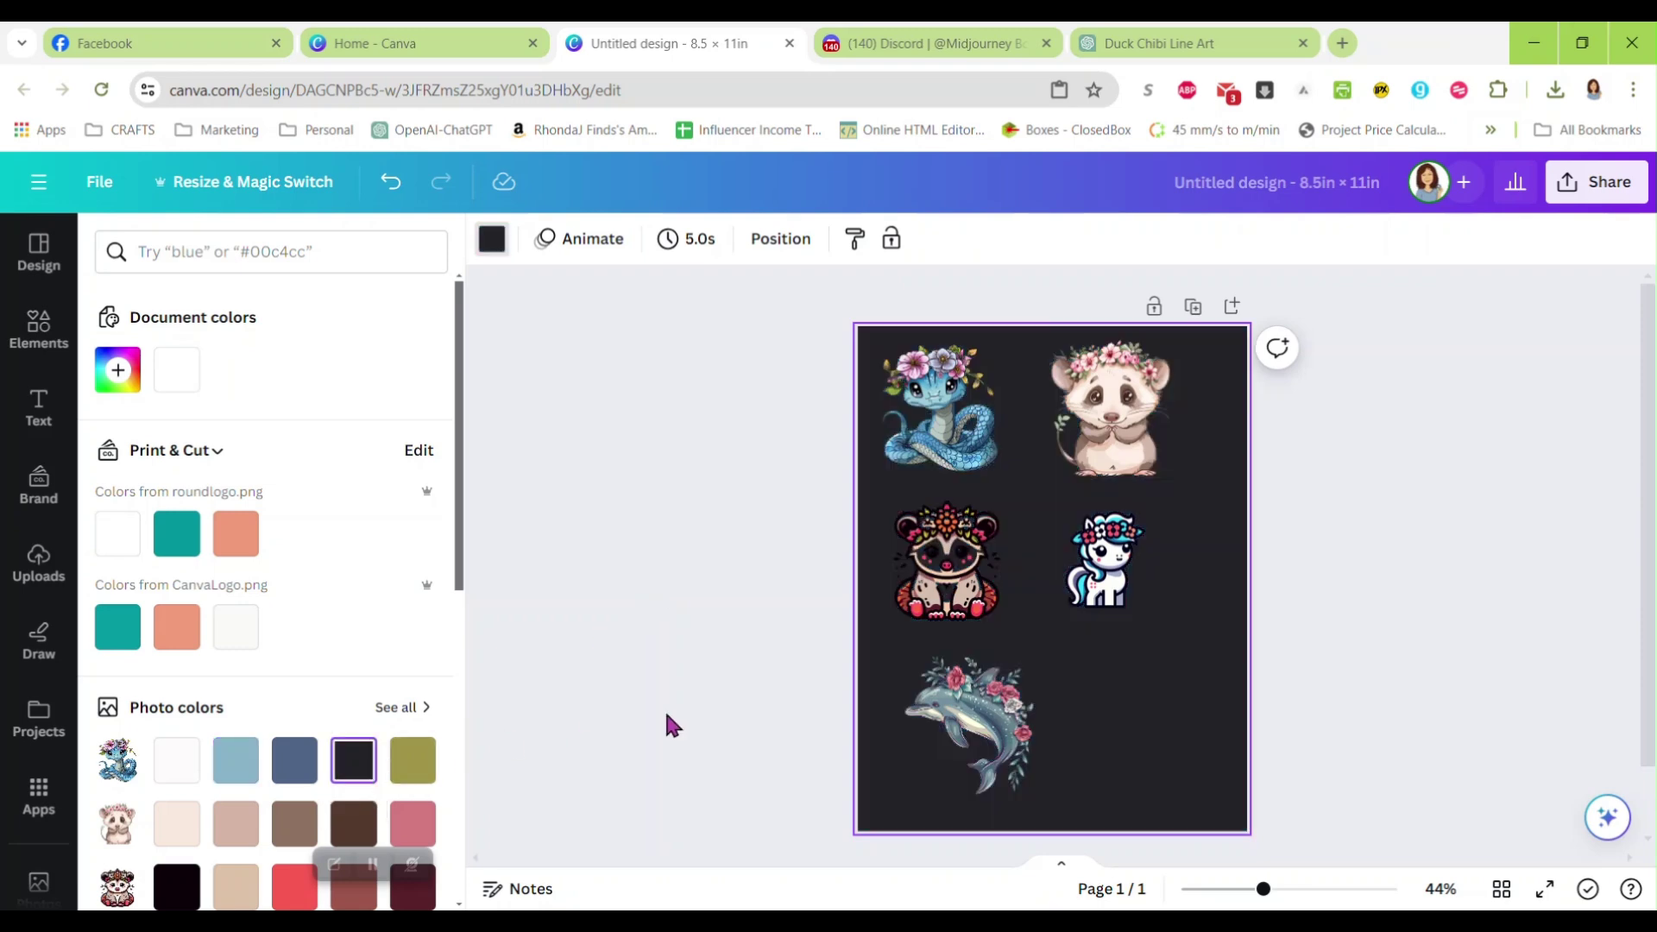
left_click(972, 591)
mouse_move(967, 587)
left_mouse_down()
mouse_move(1014, 583)
mouse_move(979, 580)
left_mouse_up()
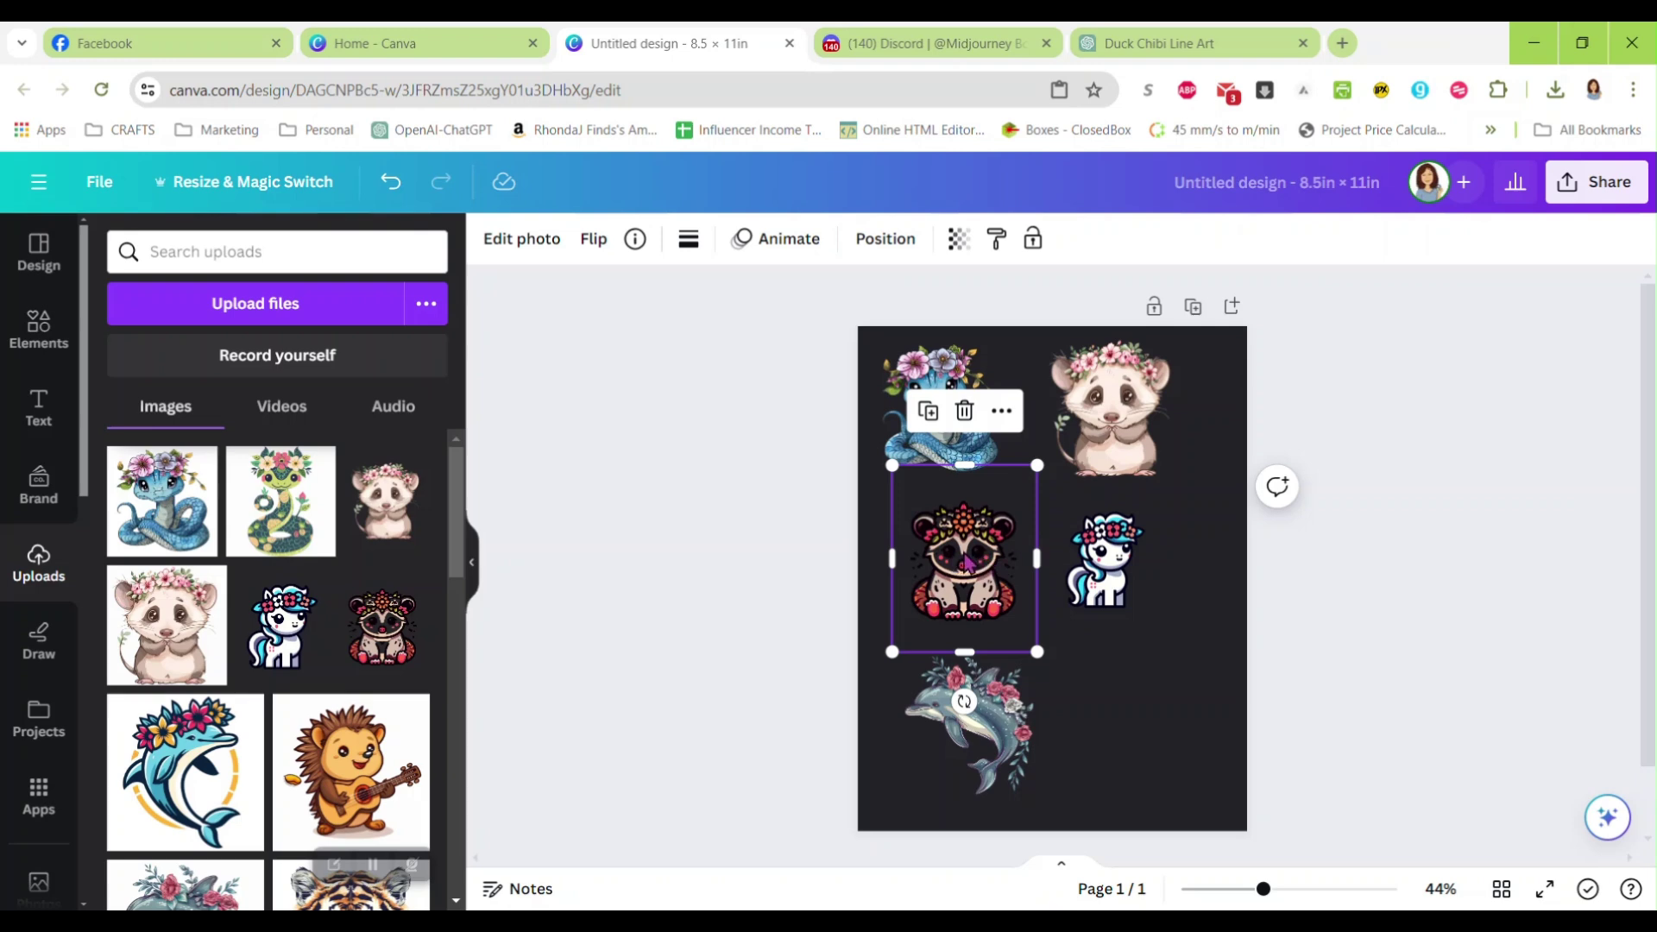
Step: Nudge the unicorn right, then tilt the bear sticker slightly and shift it left
key("Tab")
key("shift+Right")
key("shift+Right")
key("shift+Right")
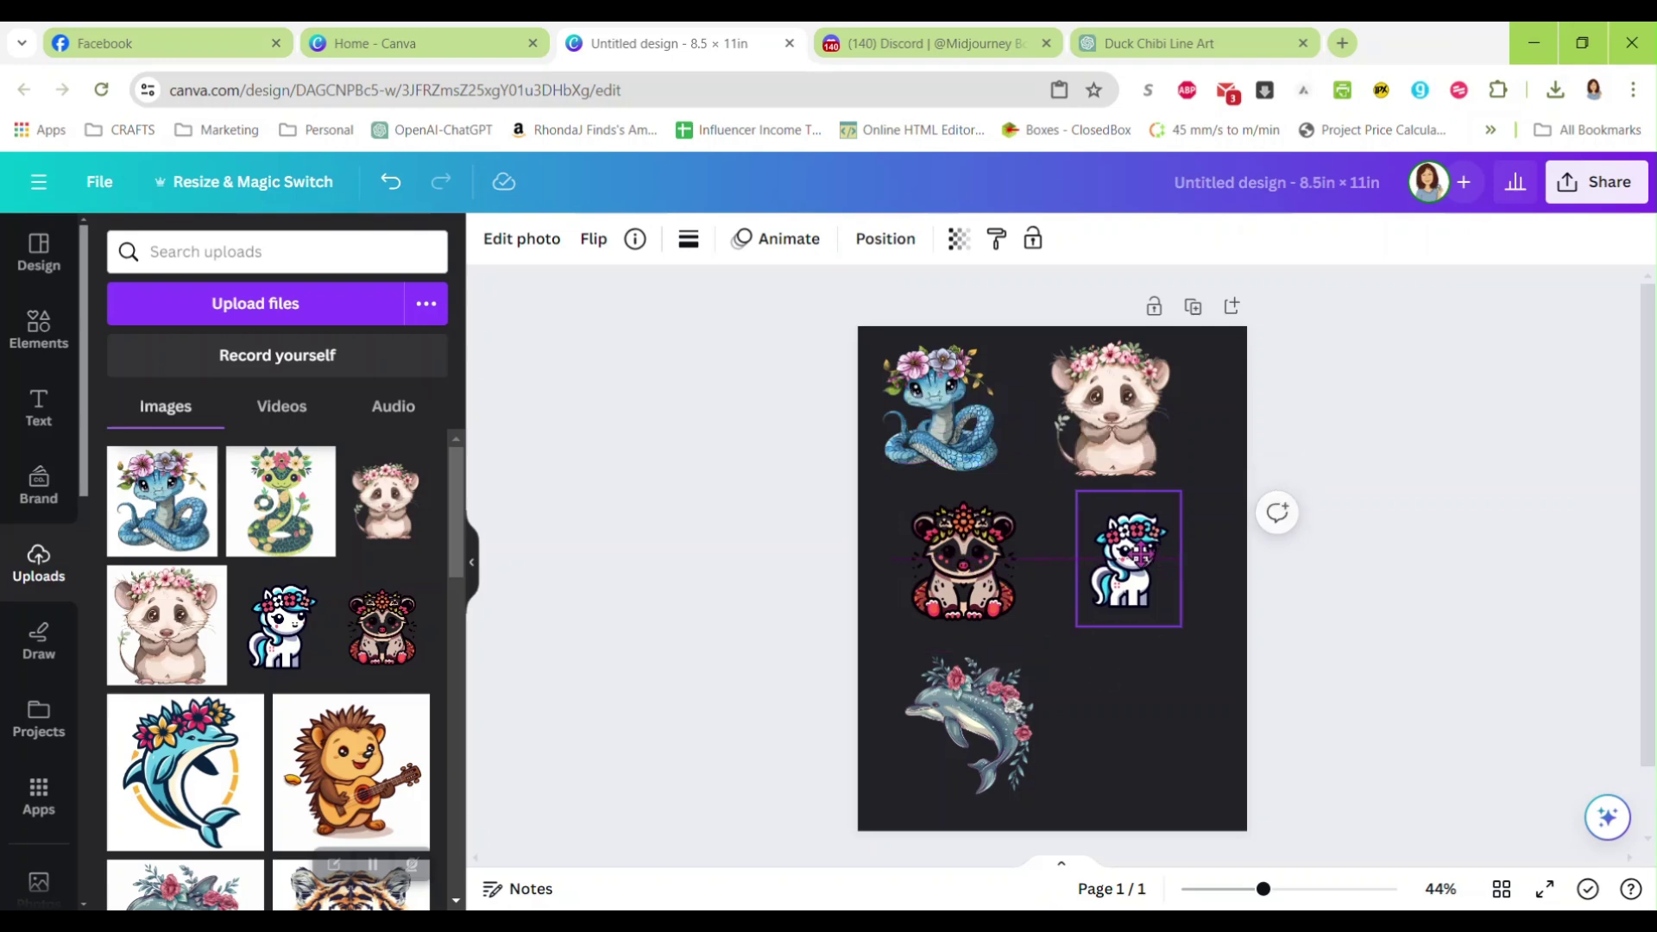
left_click(968, 570)
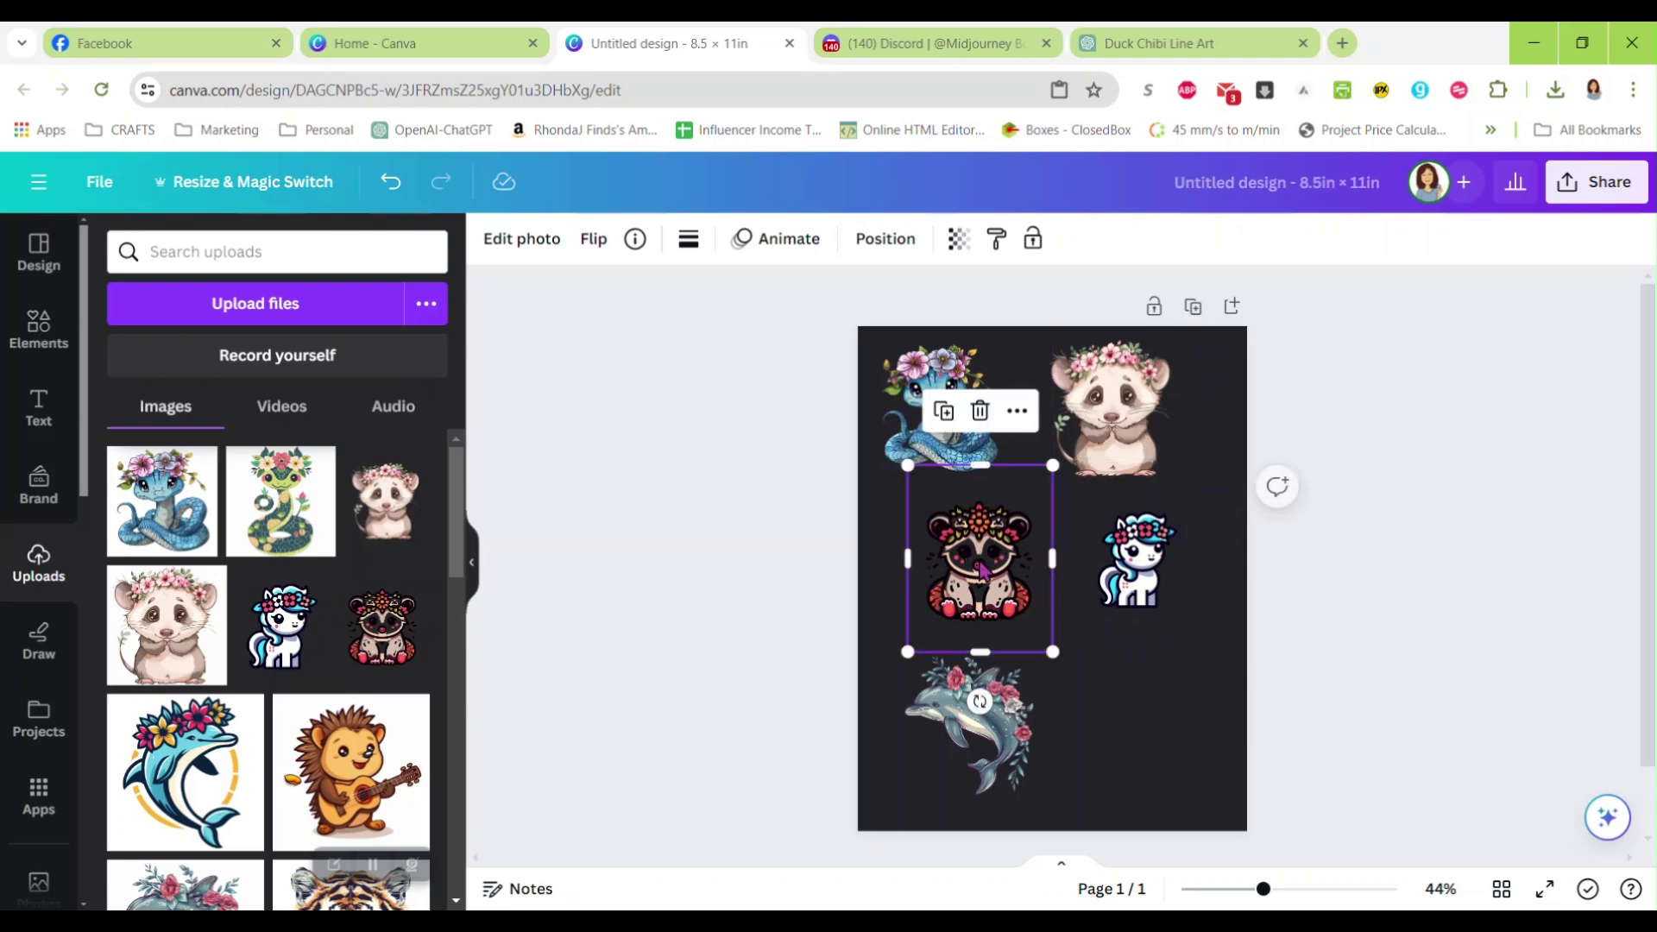
left_click_drag(966, 701, 982, 711)
left_click_drag(949, 561, 938, 560)
Step: Bring up the photo editing effects for the snake sticker
left_click(922, 376)
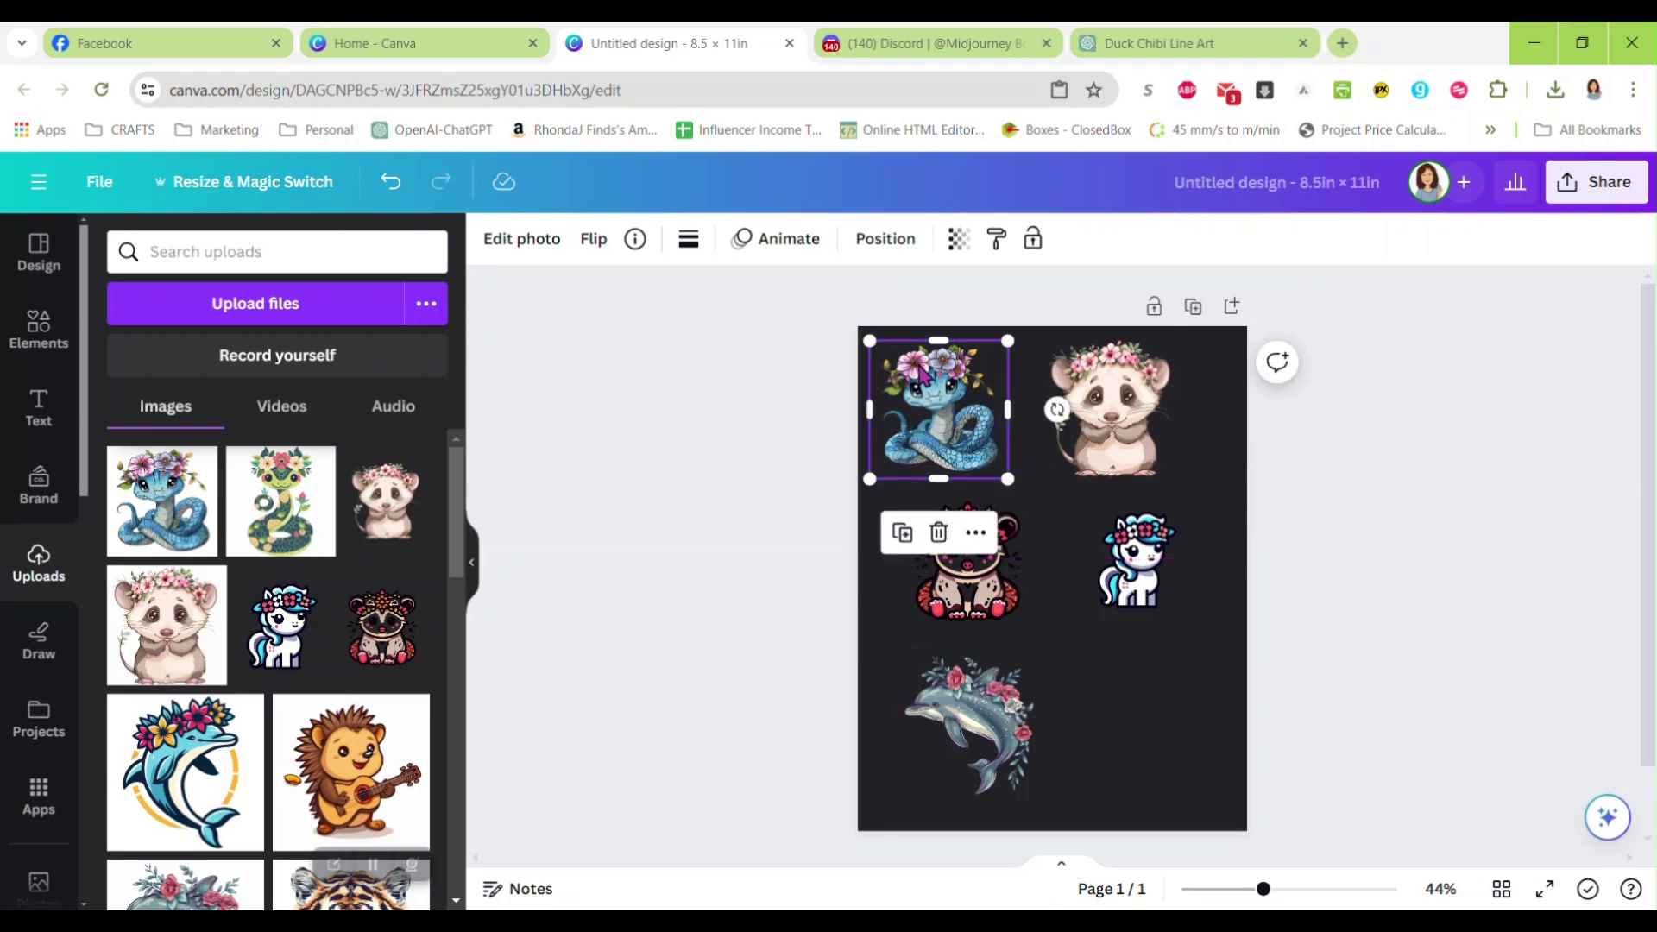
left_click(518, 241)
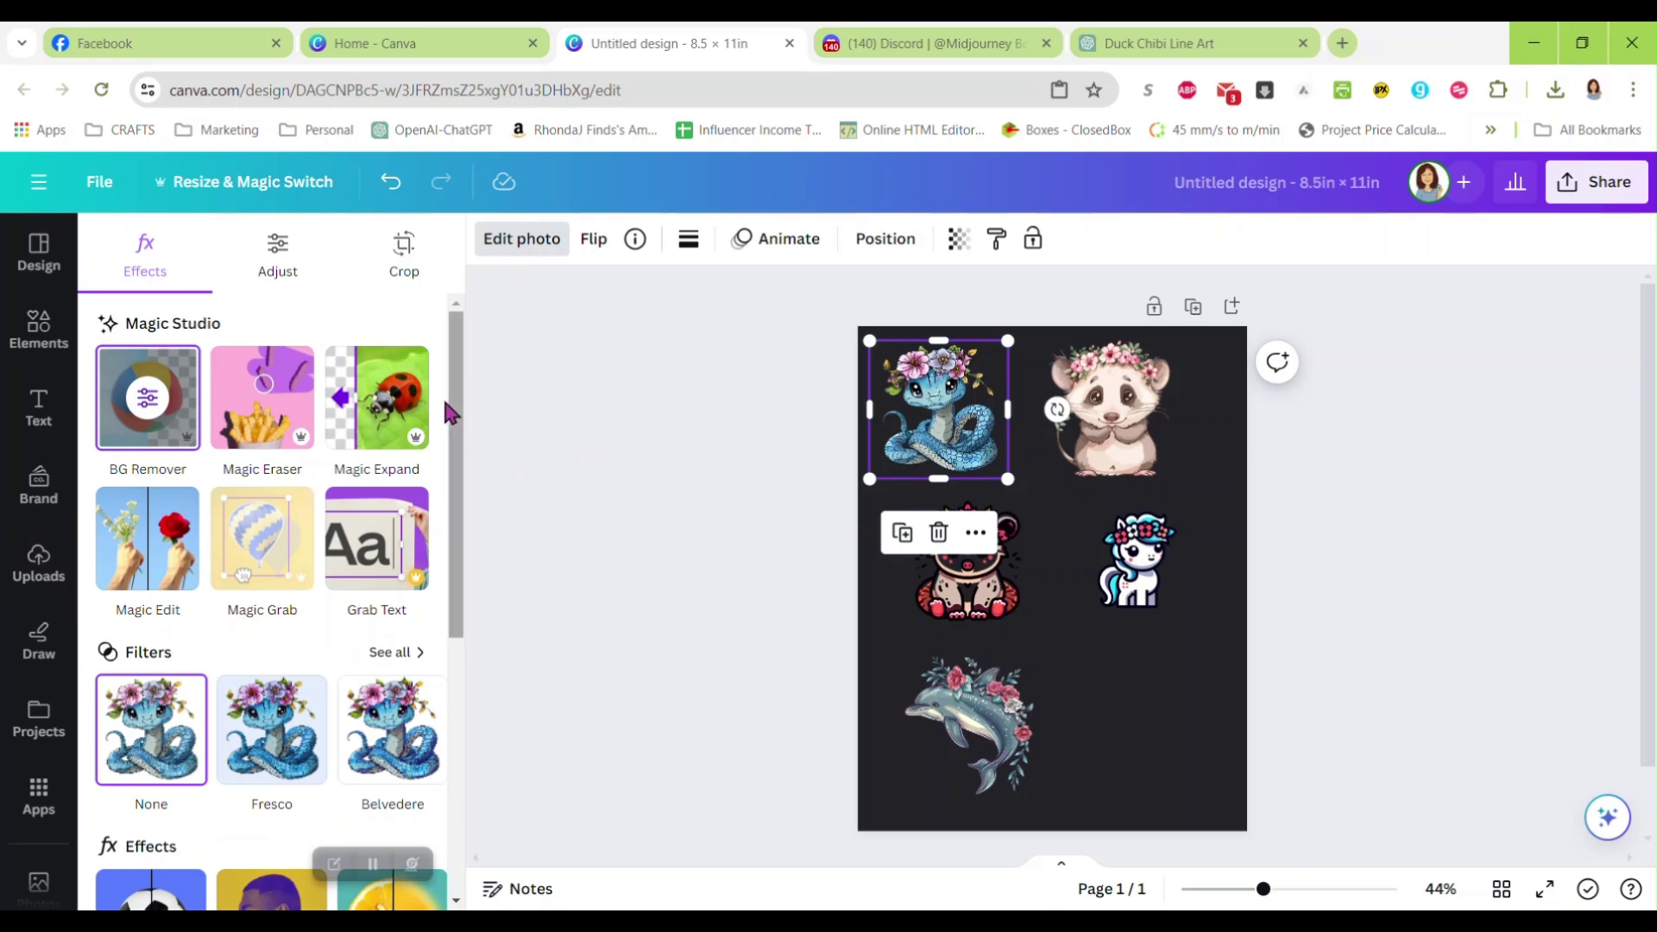
scroll(259, 474, "down", 3)
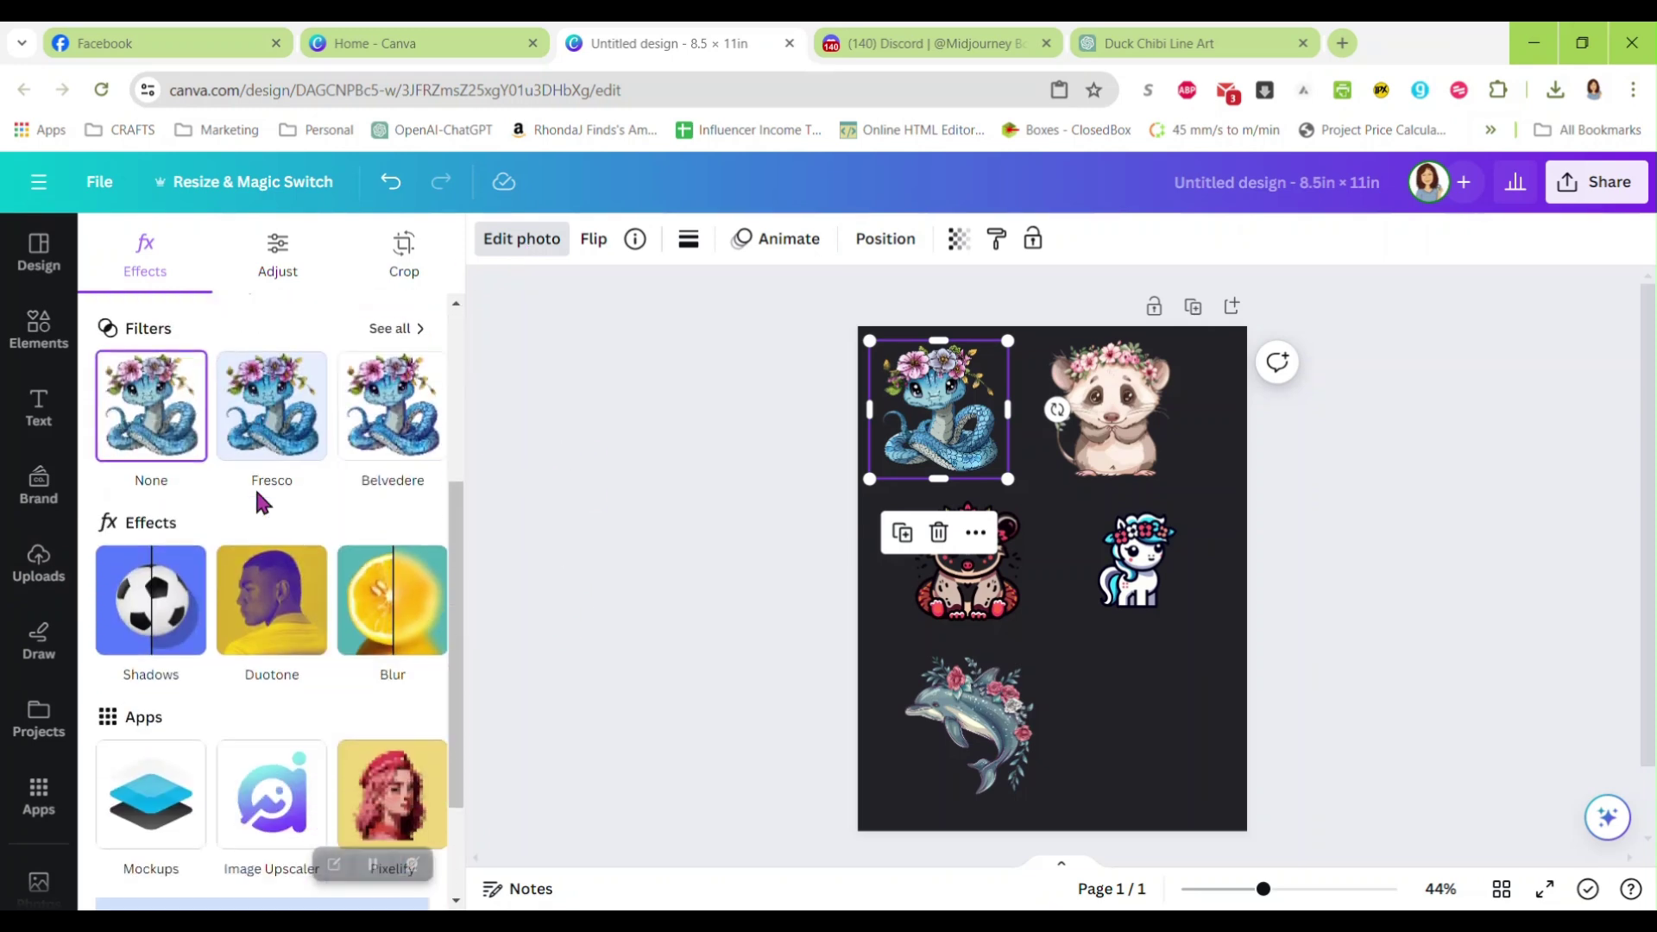
Step: Add a Shadows Glow effect to the snake sticker with white (#FFFFFF) colour
left_click(147, 626)
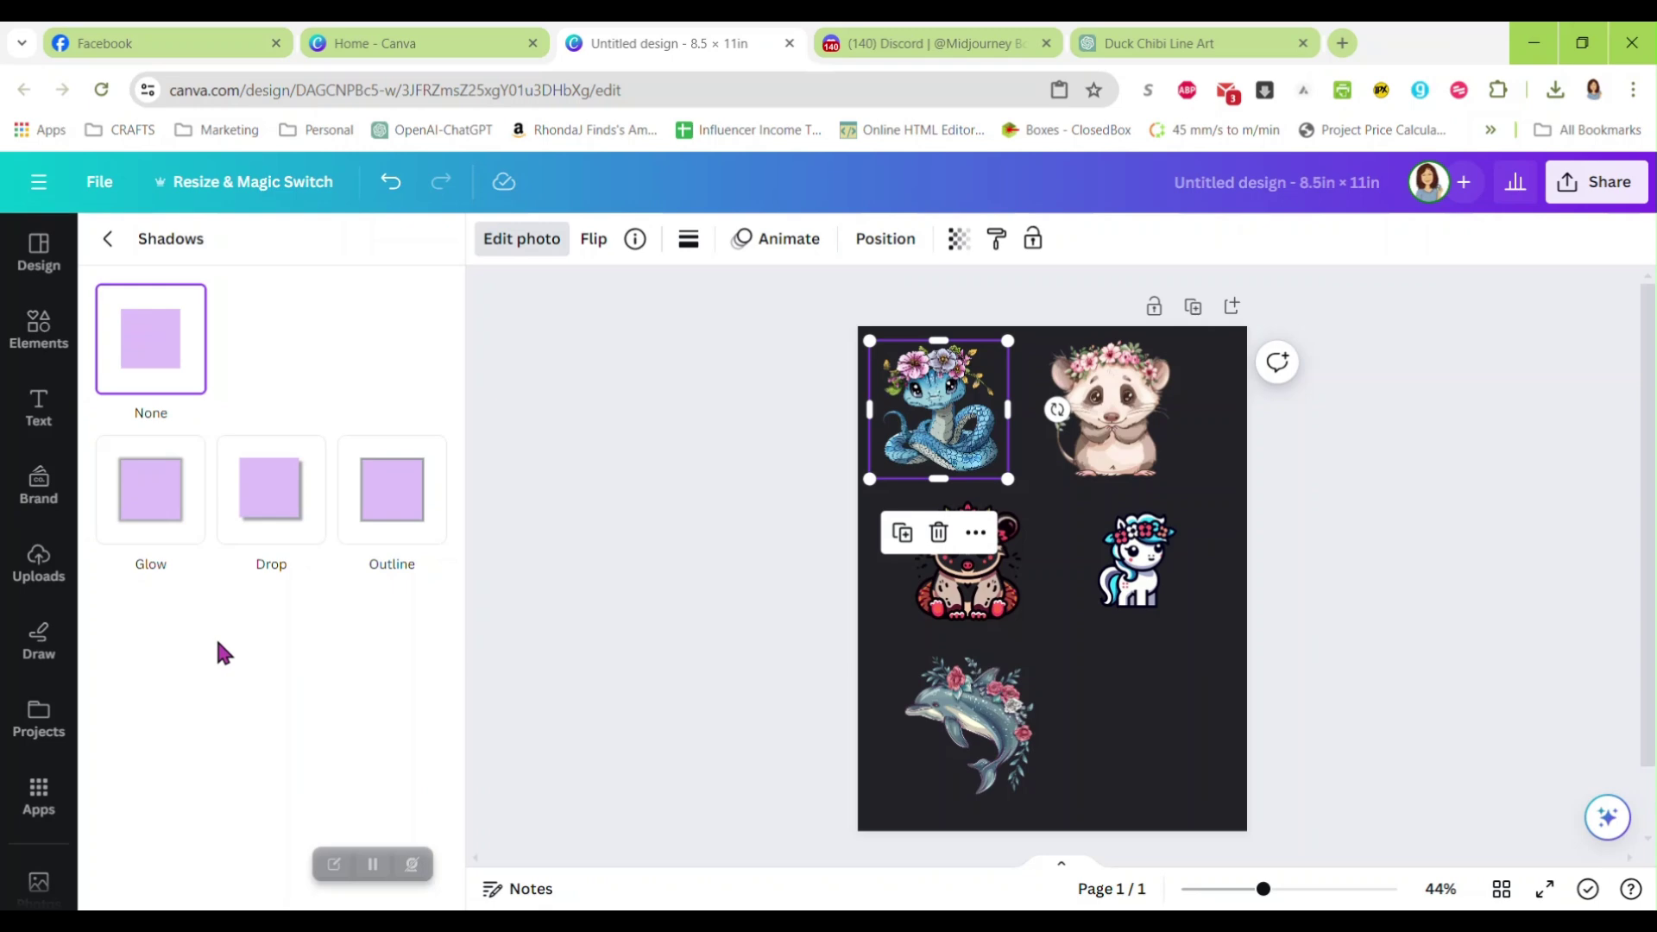
left_click(153, 495)
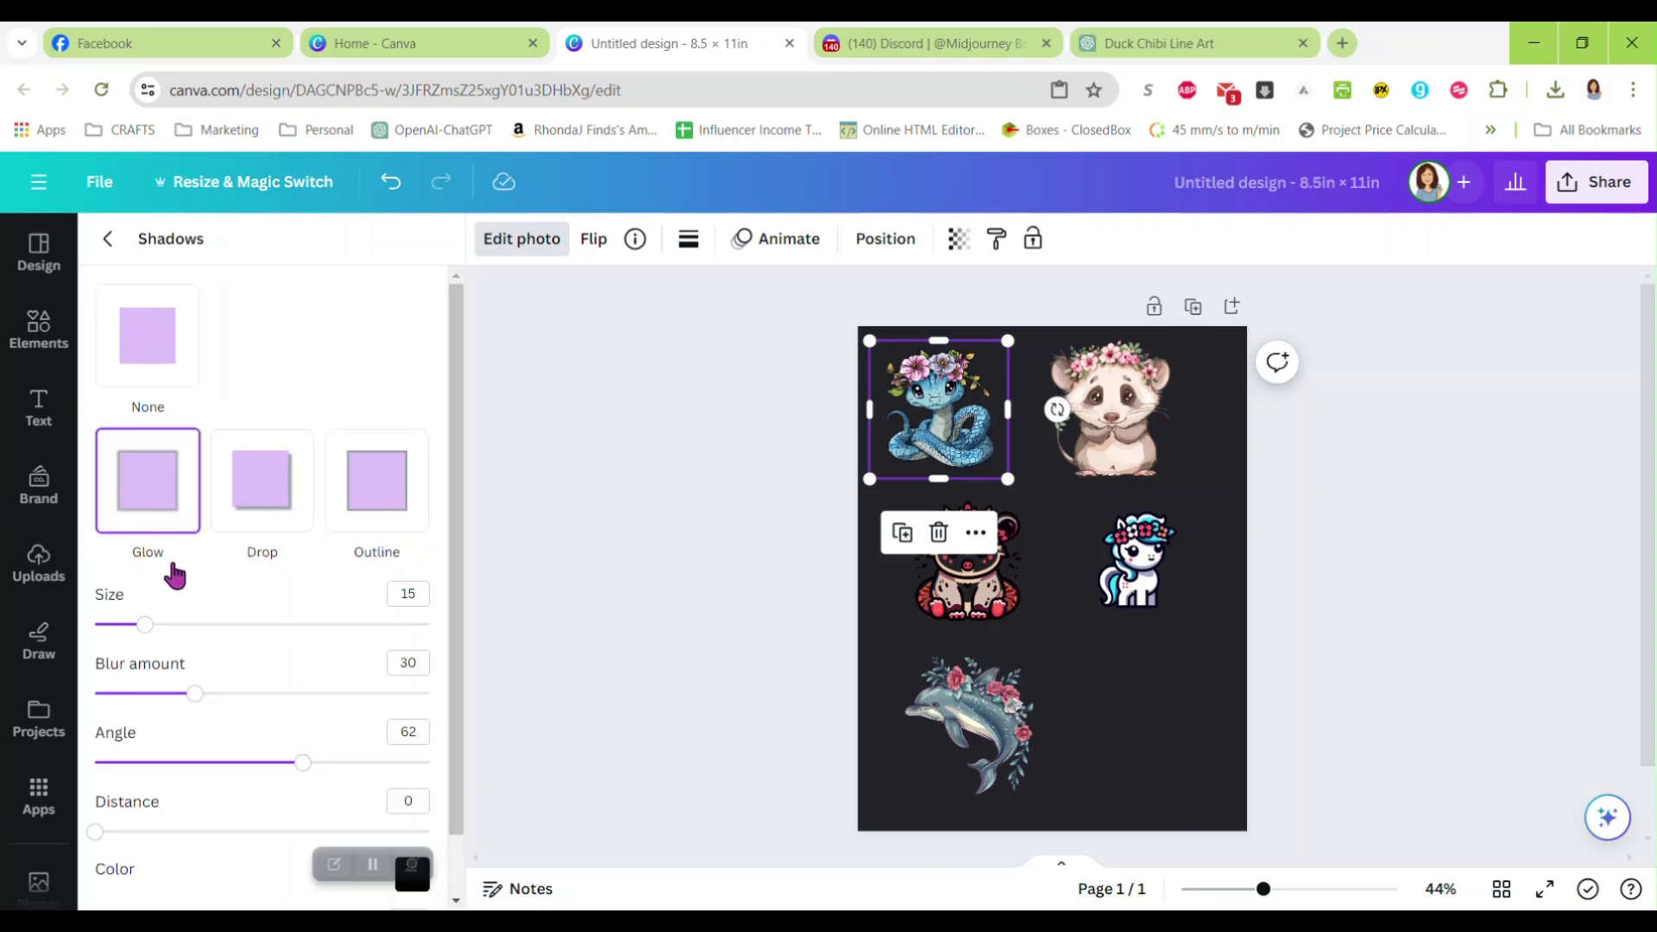
scroll(357, 679, "down", 1)
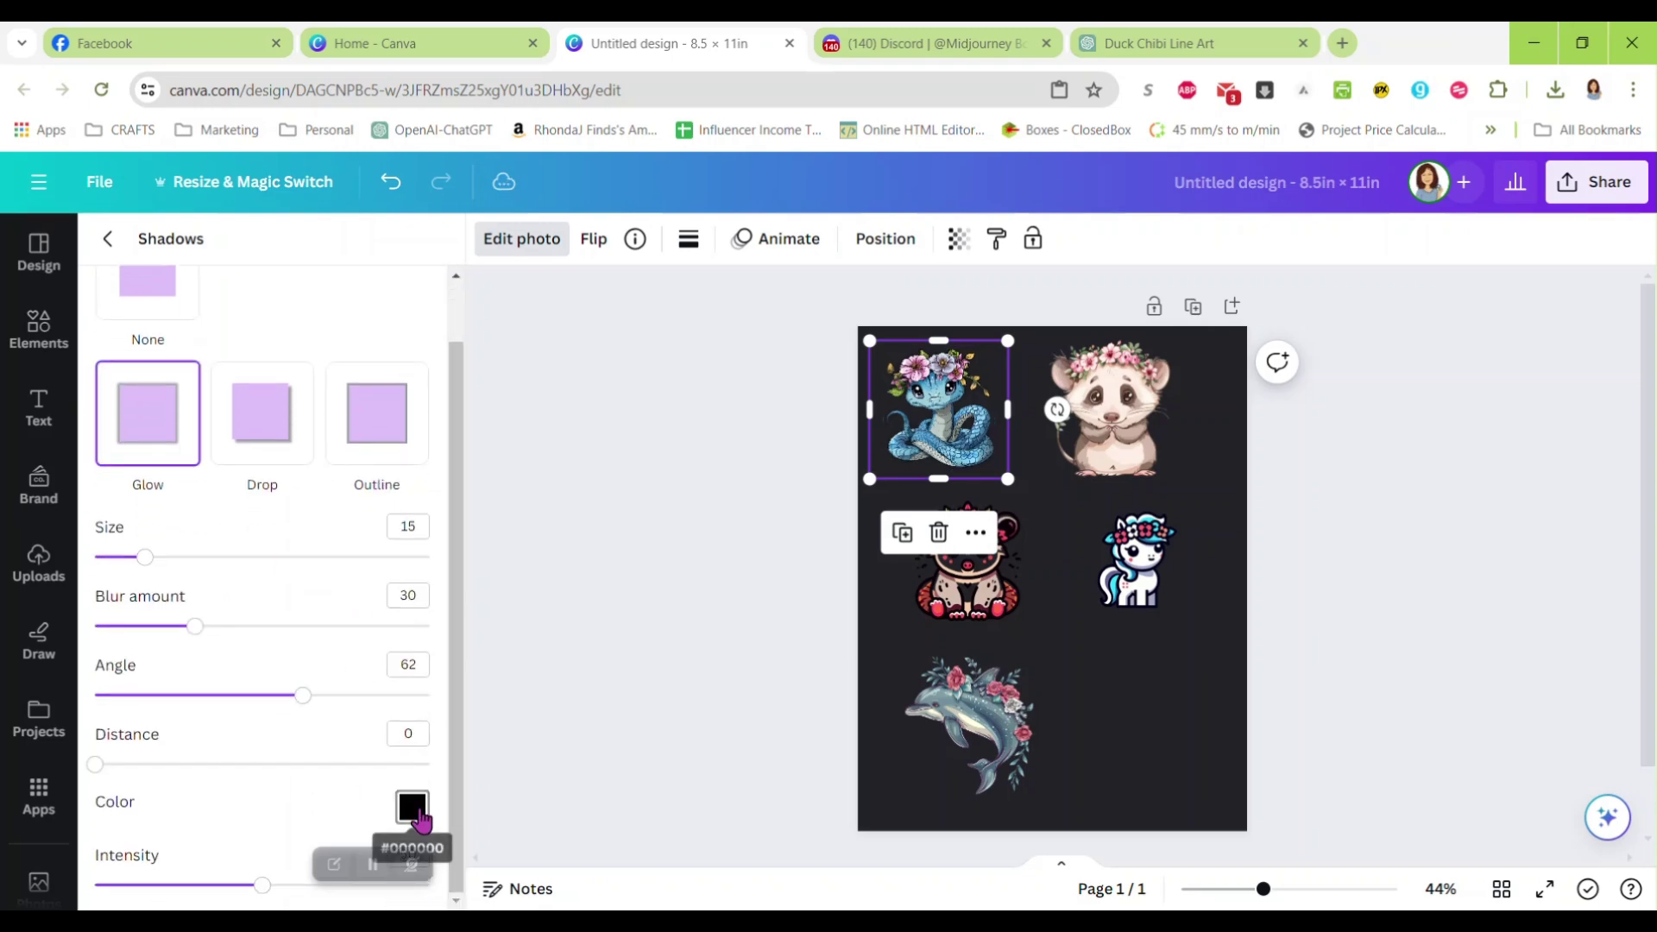
left_click(412, 806)
left_click_drag(418, 684, 391, 535)
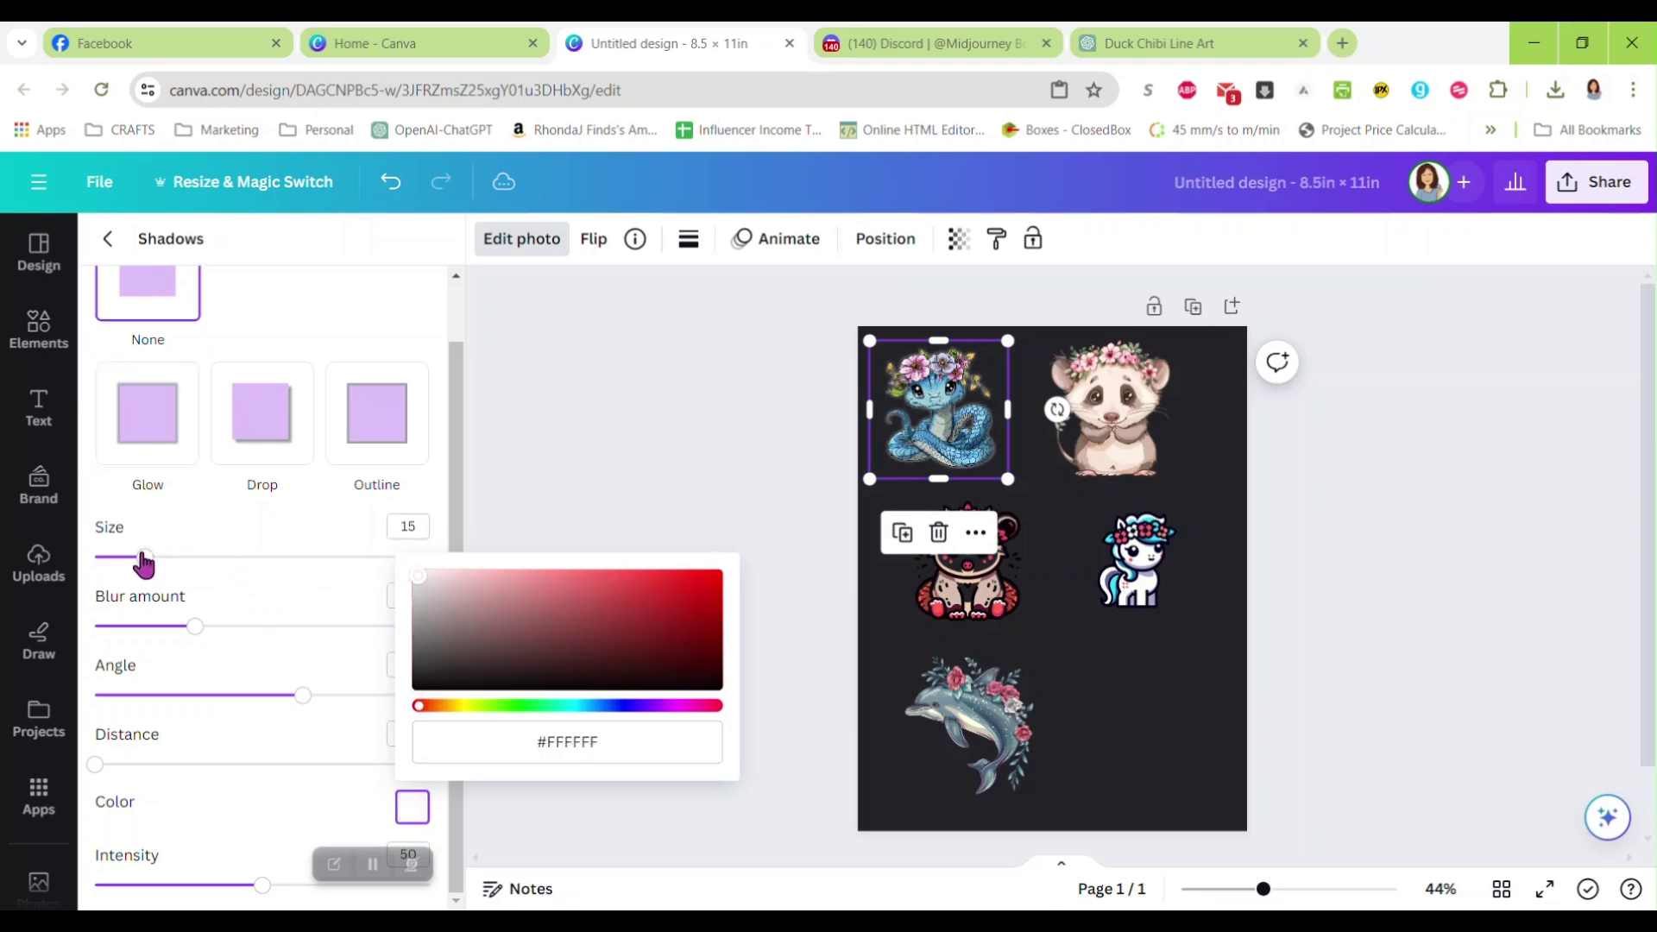
Step: Set the glow to blur 0, angle 0, intensity 100 and size 45
left_click_drag(148, 558, 204, 565)
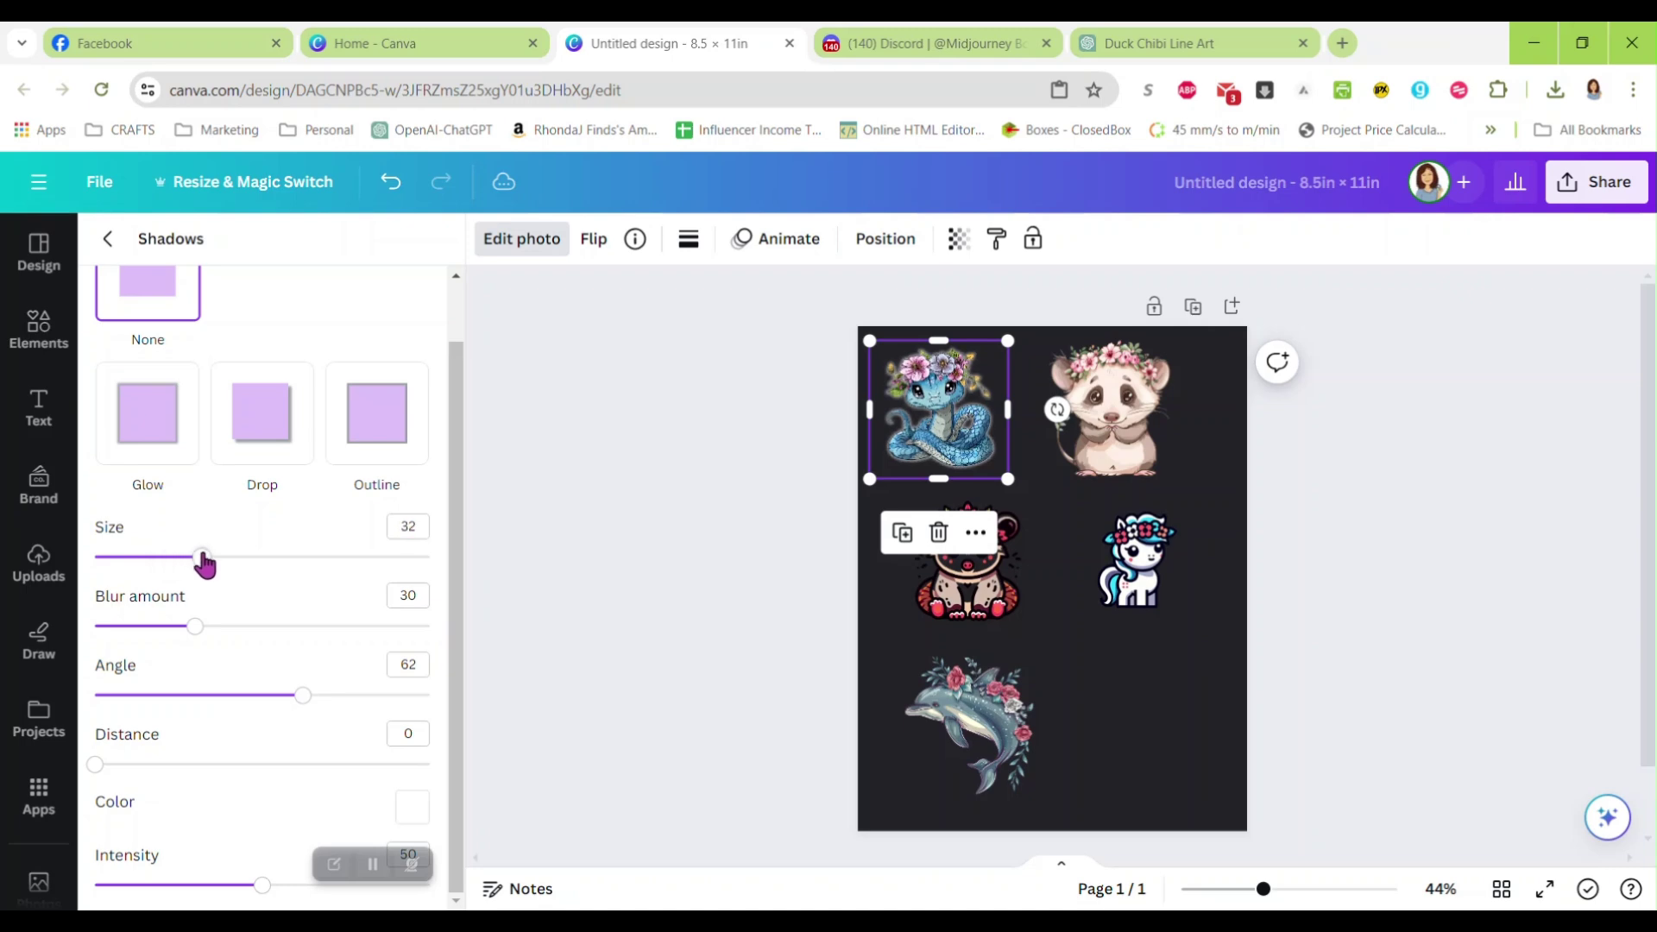
left_click_drag(194, 628, 80, 636)
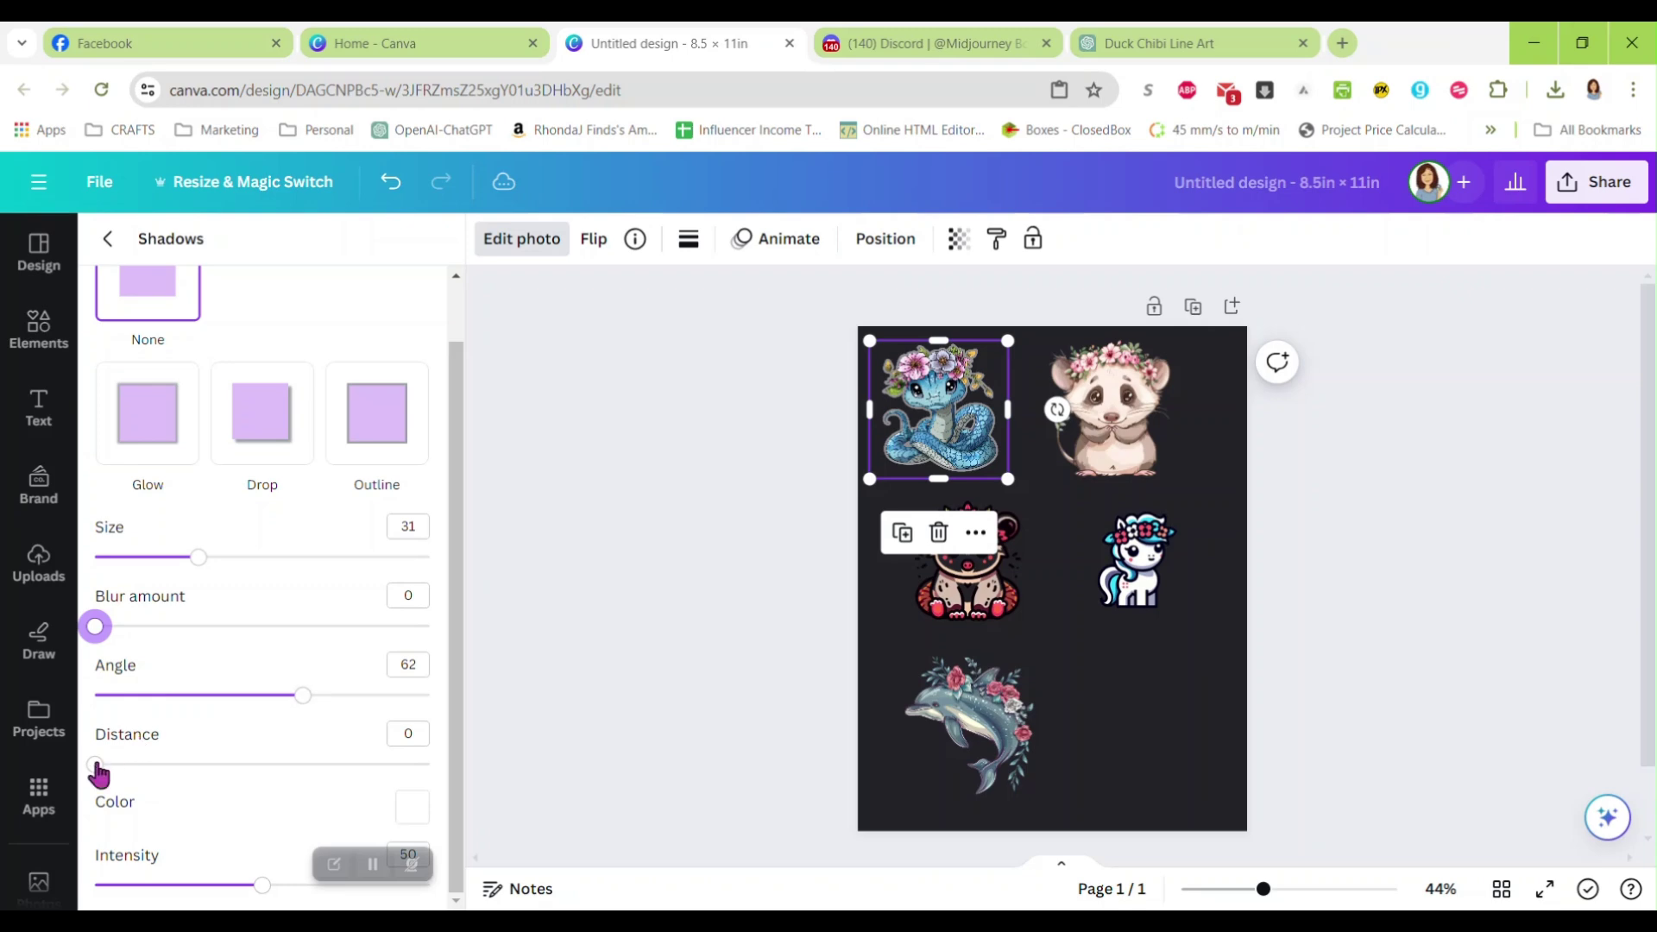
mouse_move(99, 774)
left_mouse_down()
mouse_move(137, 769)
mouse_move(95, 766)
left_mouse_up()
left_click_drag(302, 696, 55, 697)
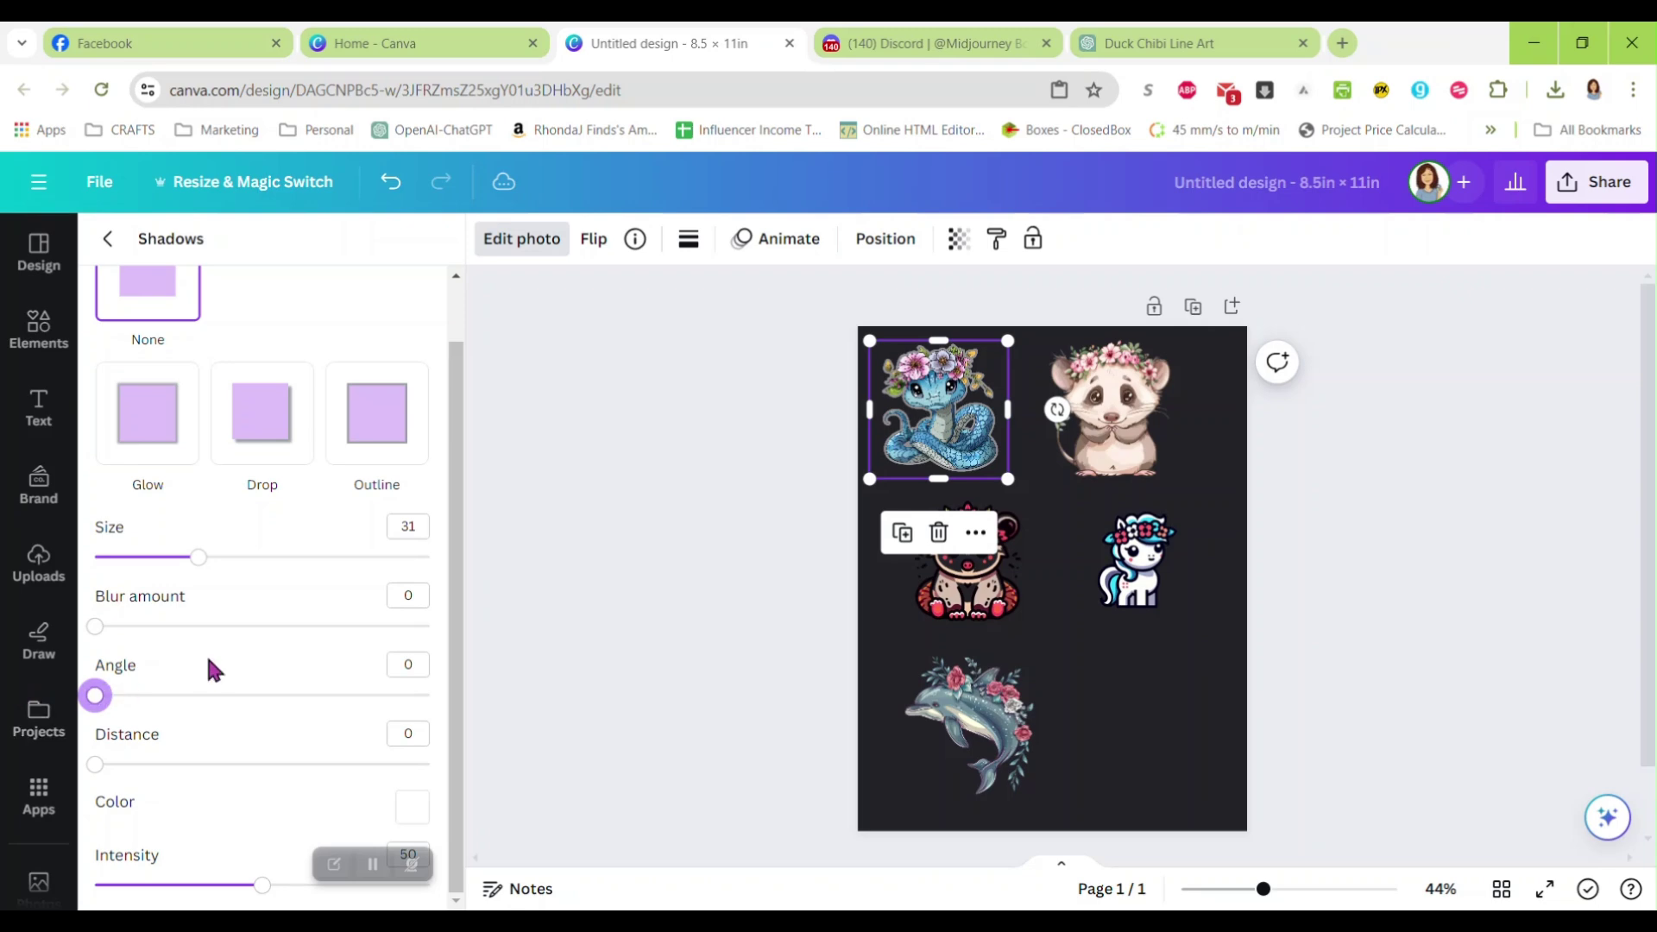
left_click_drag(206, 559, 233, 559)
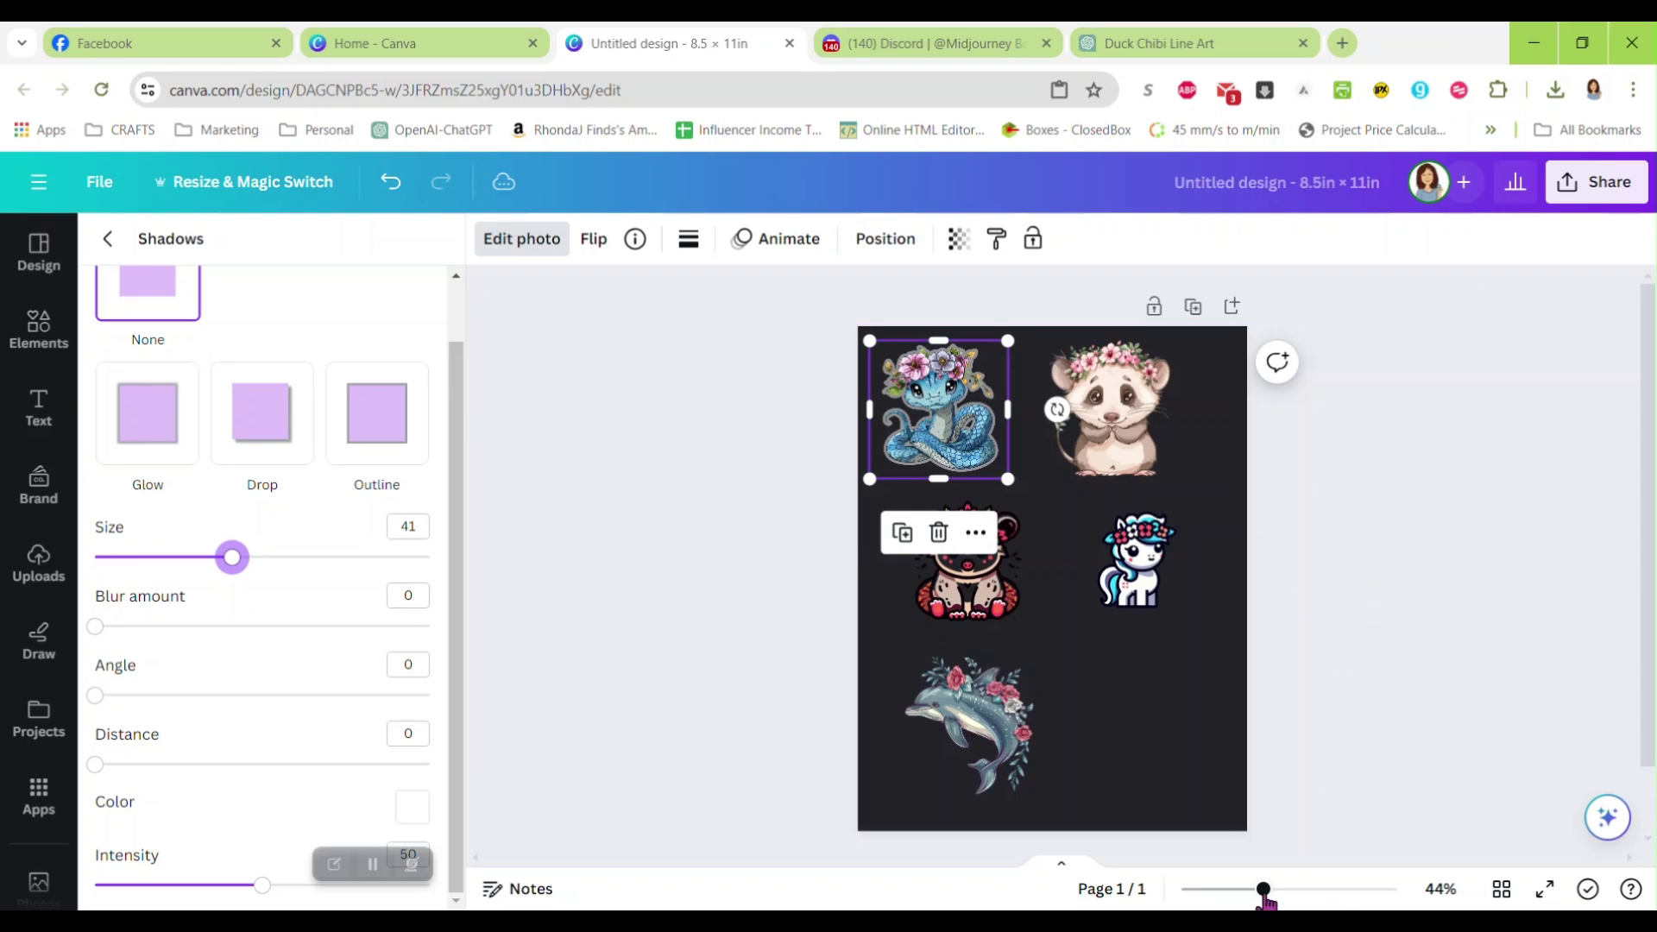
left_click_drag(1263, 889, 1311, 888)
scroll(1091, 674, "up", 3)
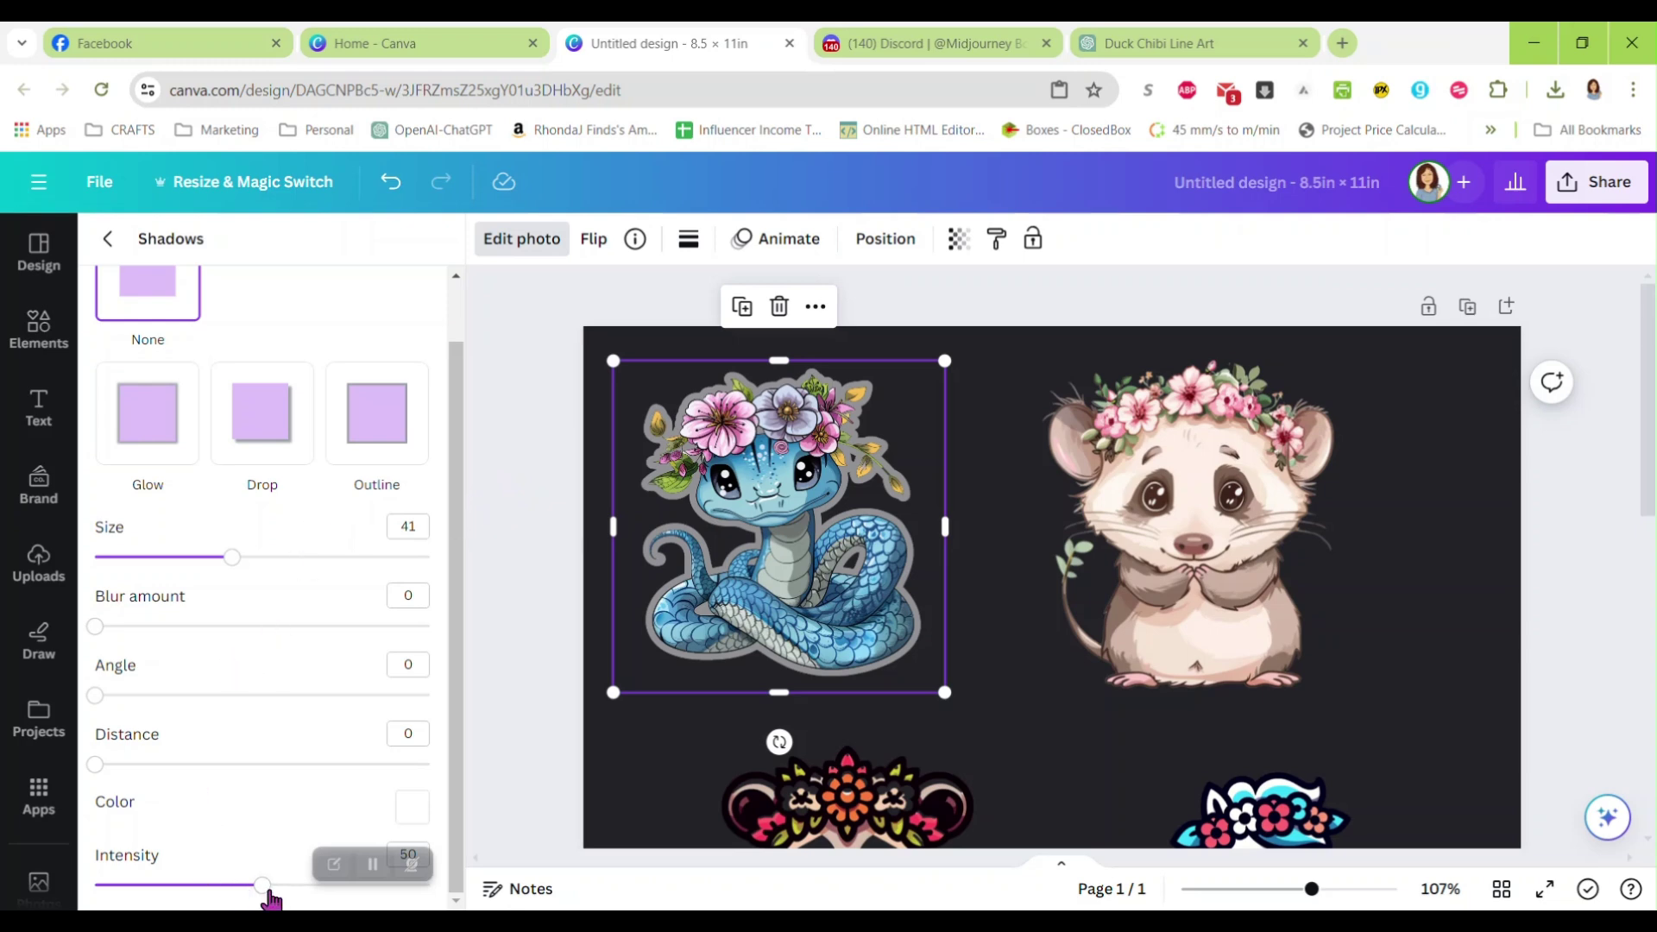
left_click_drag(269, 897, 453, 895)
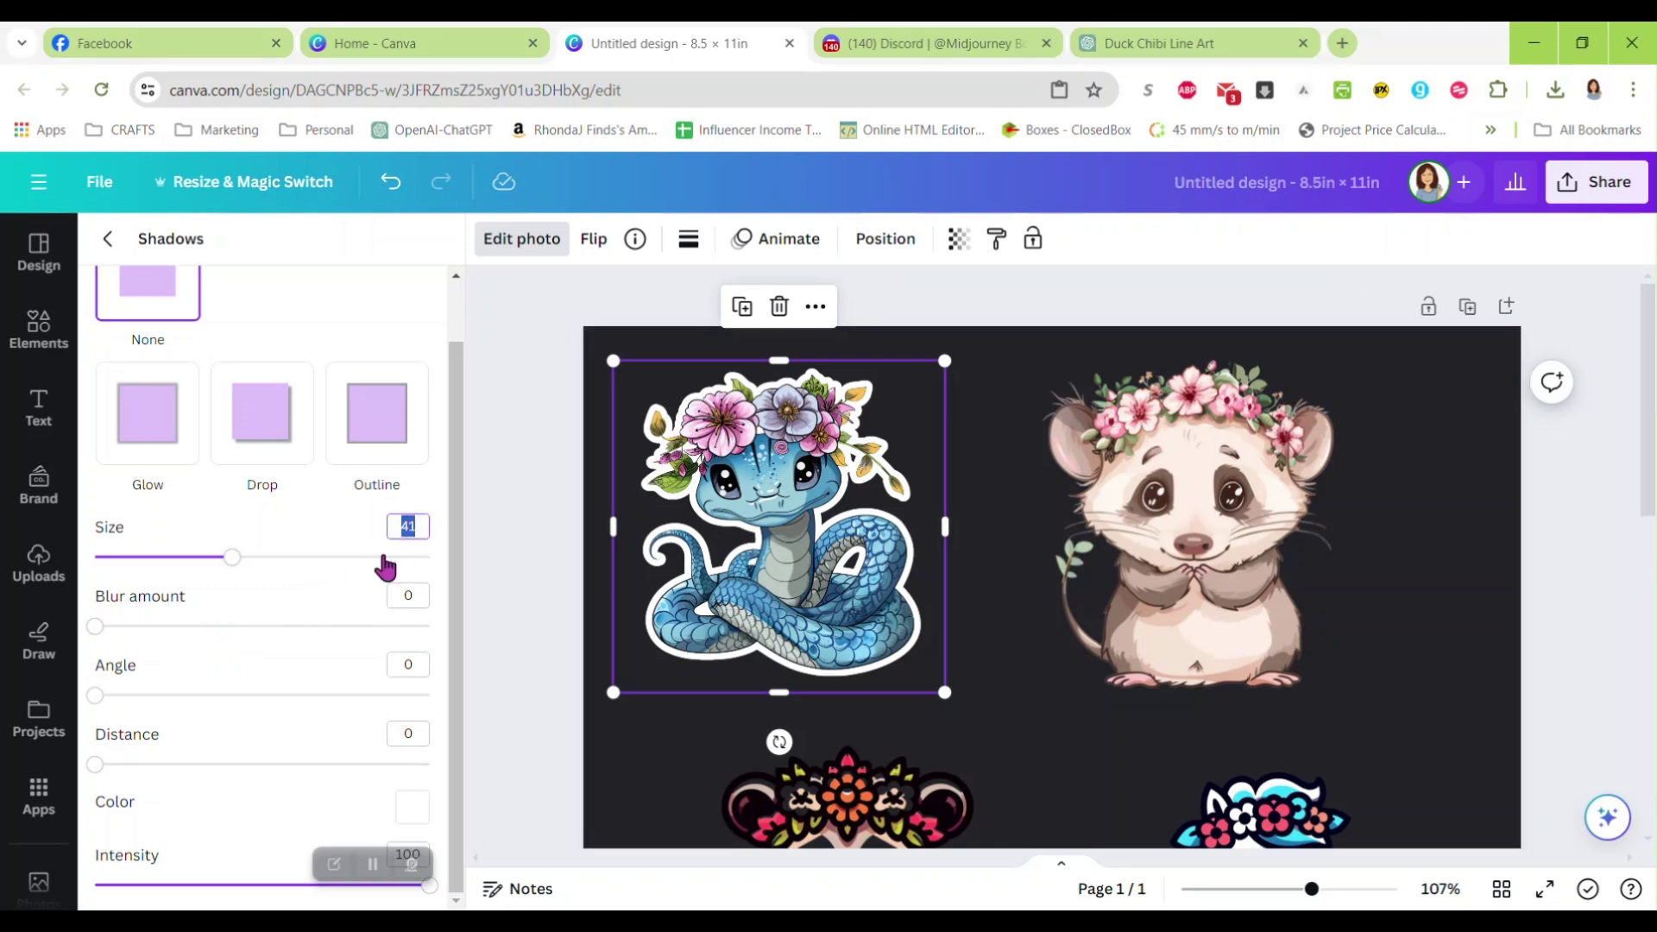
key("Return")
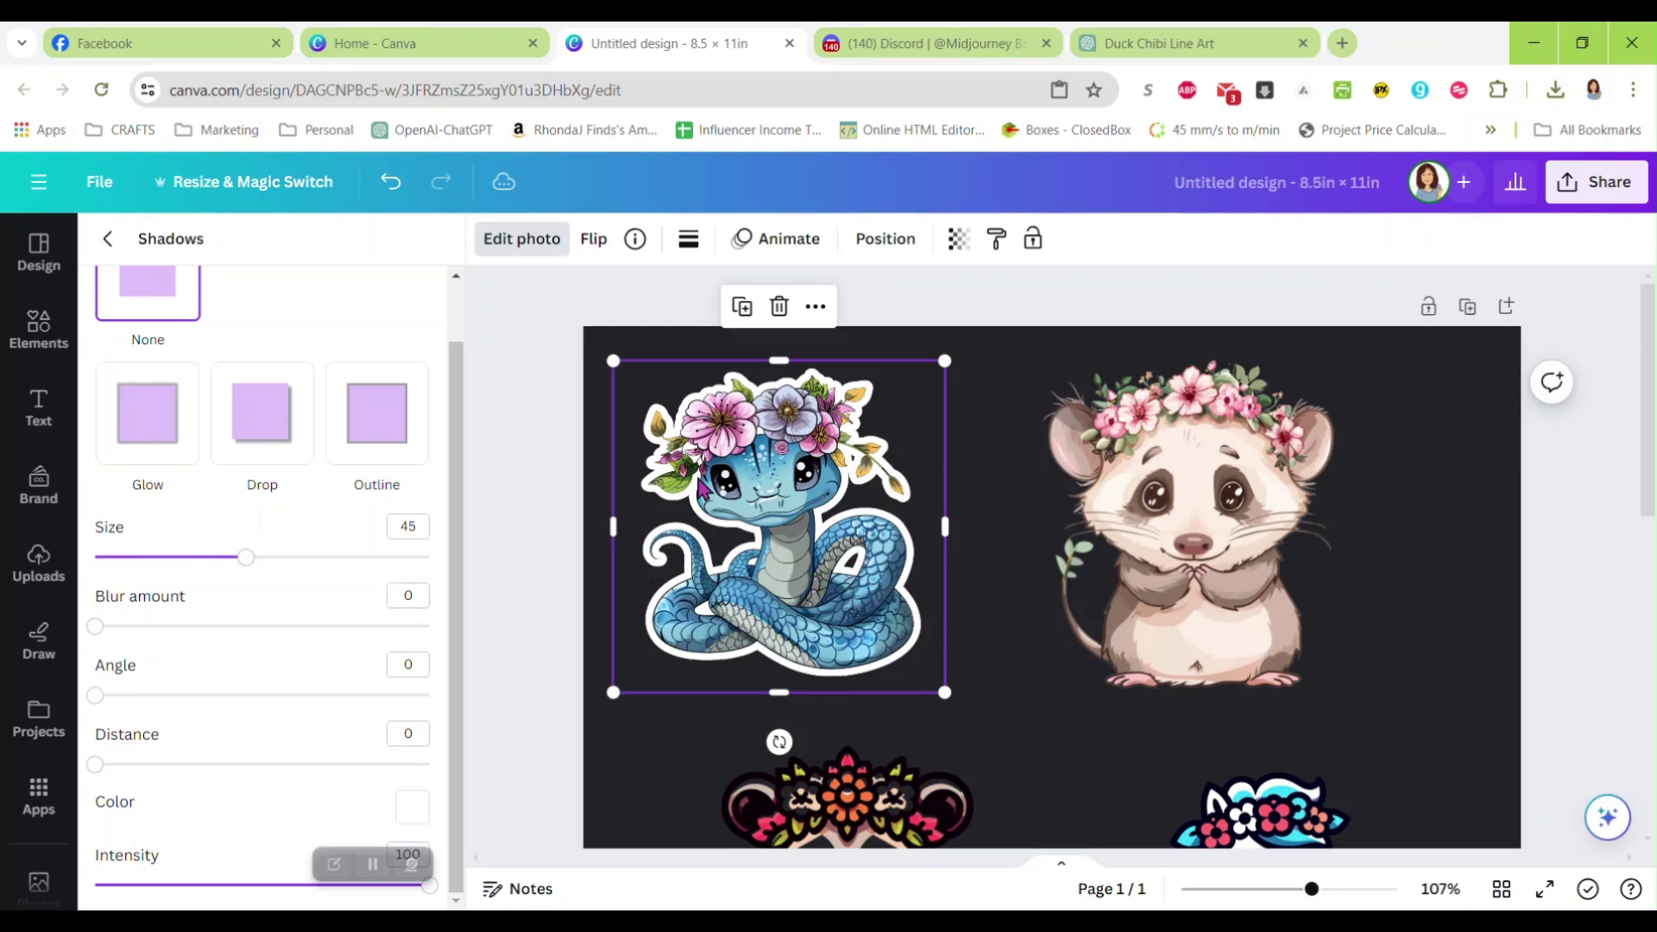
Step: Give the possum sticker a Glow with size 45, blur 0 and angle 0
left_click(1216, 511)
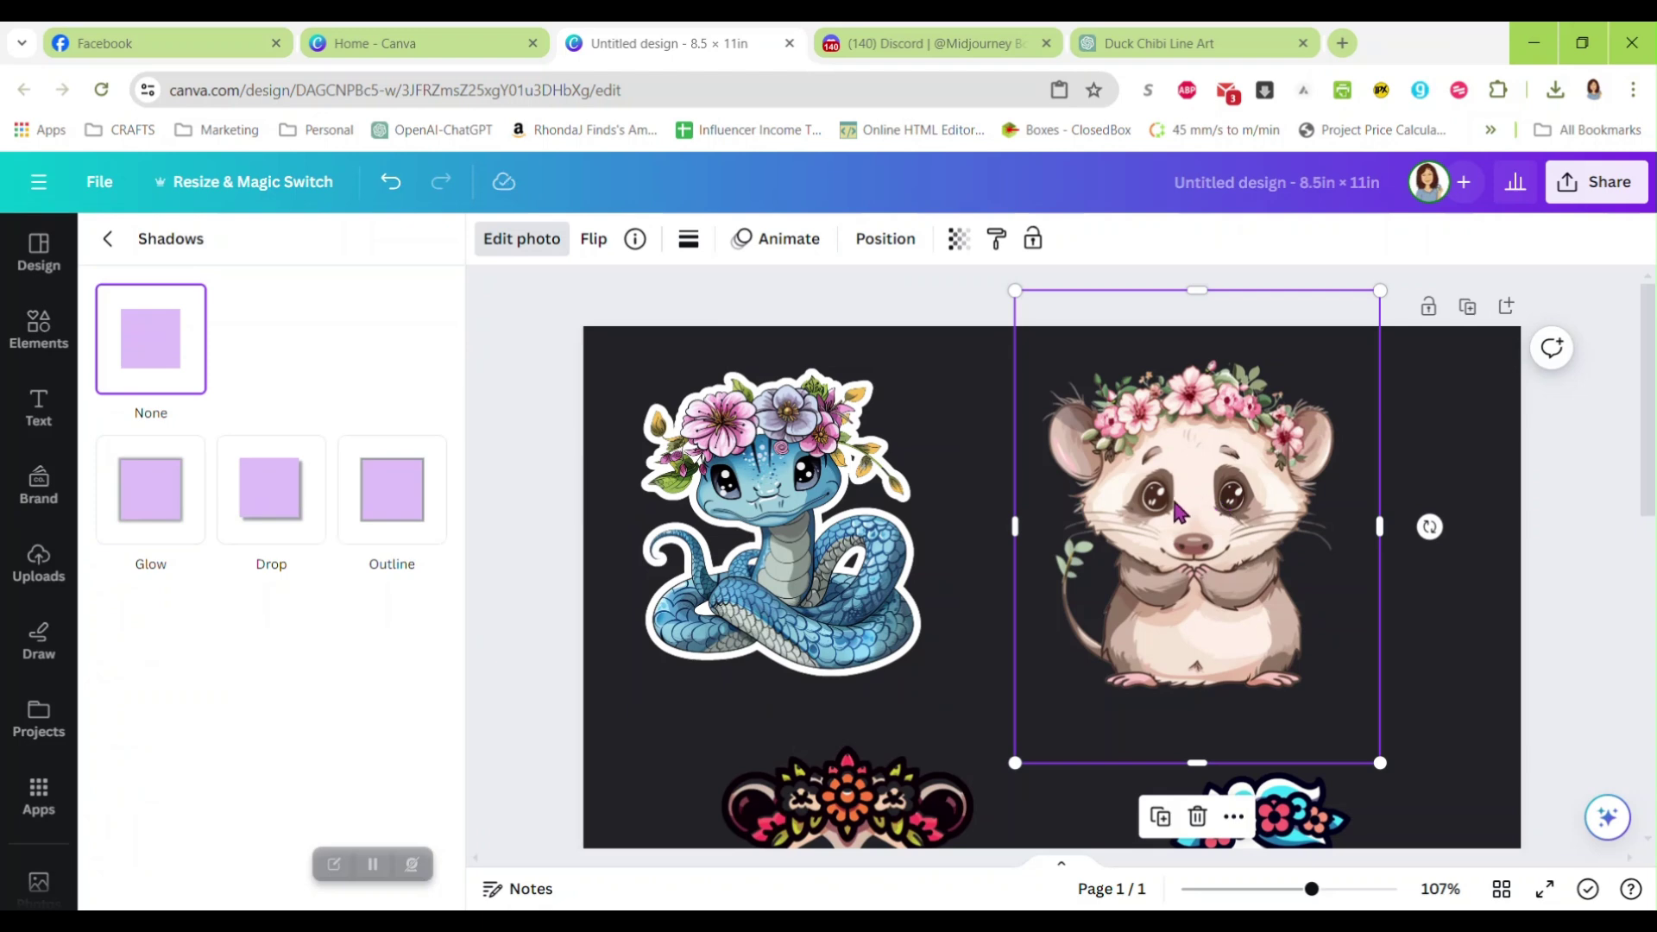
left_click(143, 512)
double_click(413, 593)
type("45")
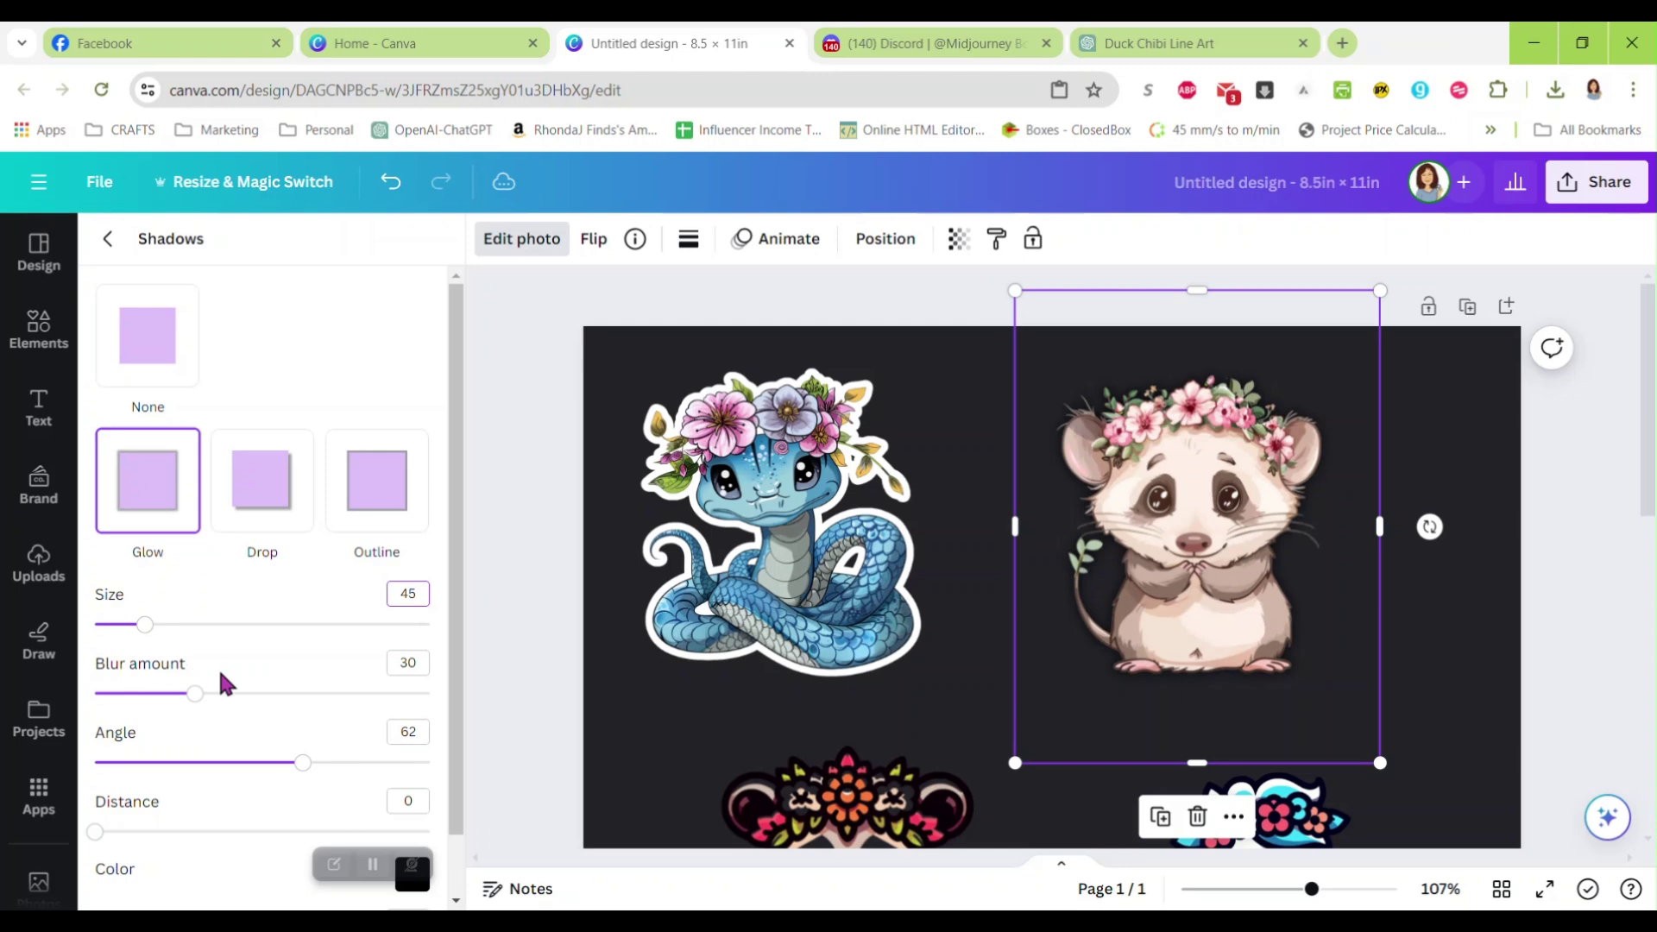
double_click(406, 666)
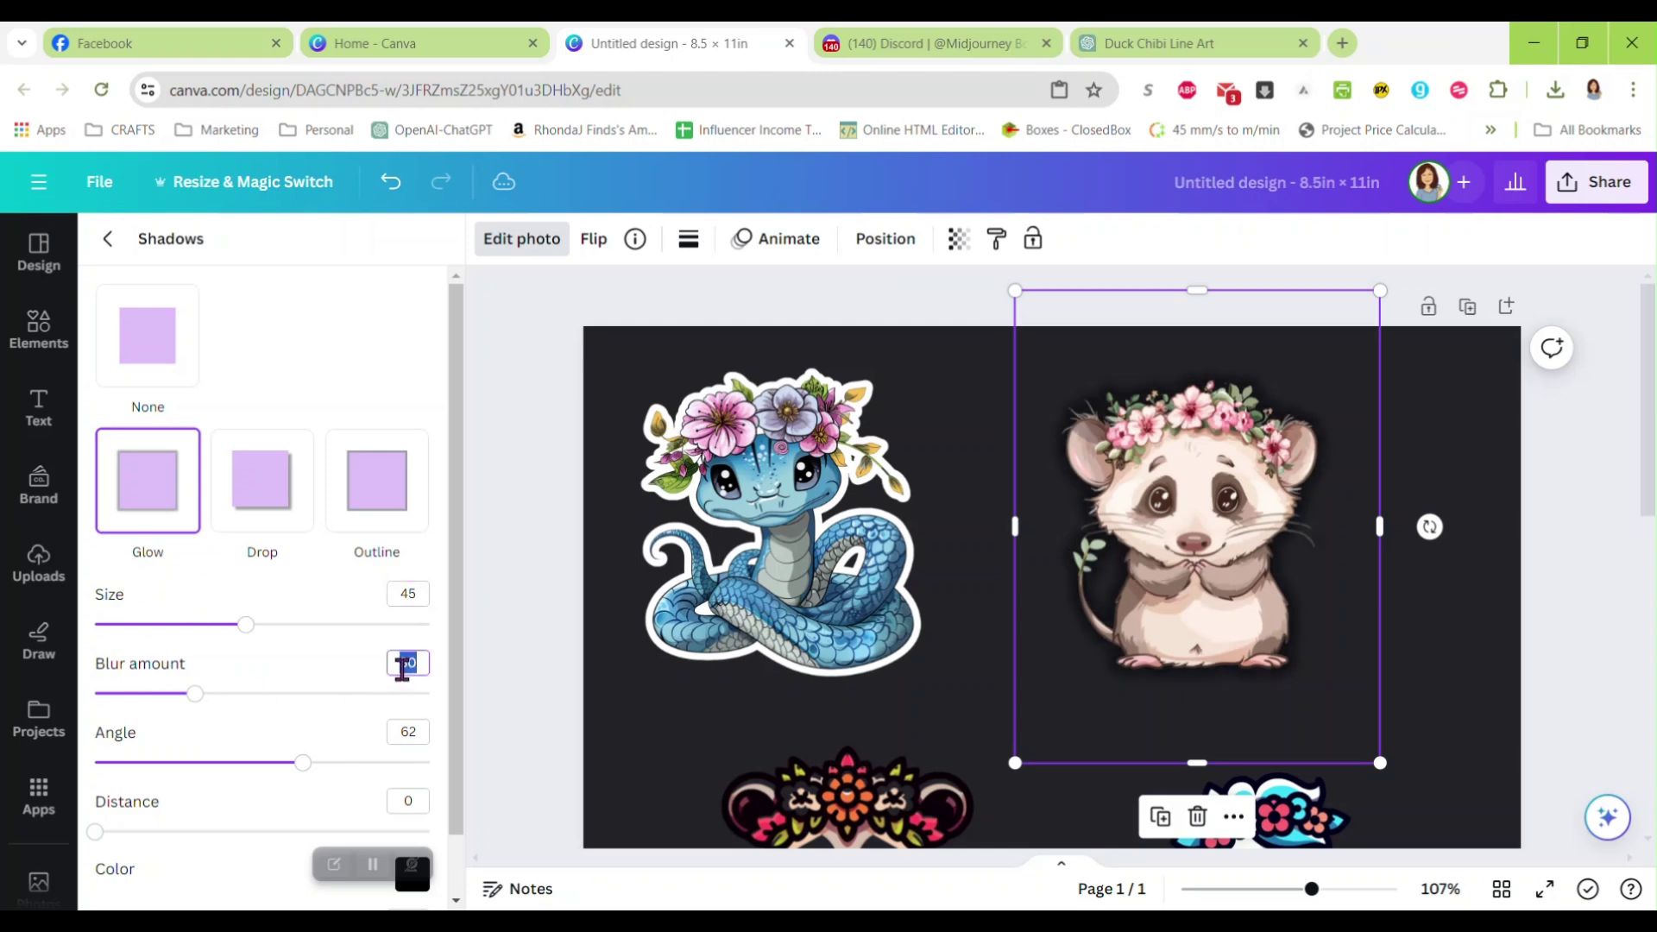
type("0")
double_click(418, 731)
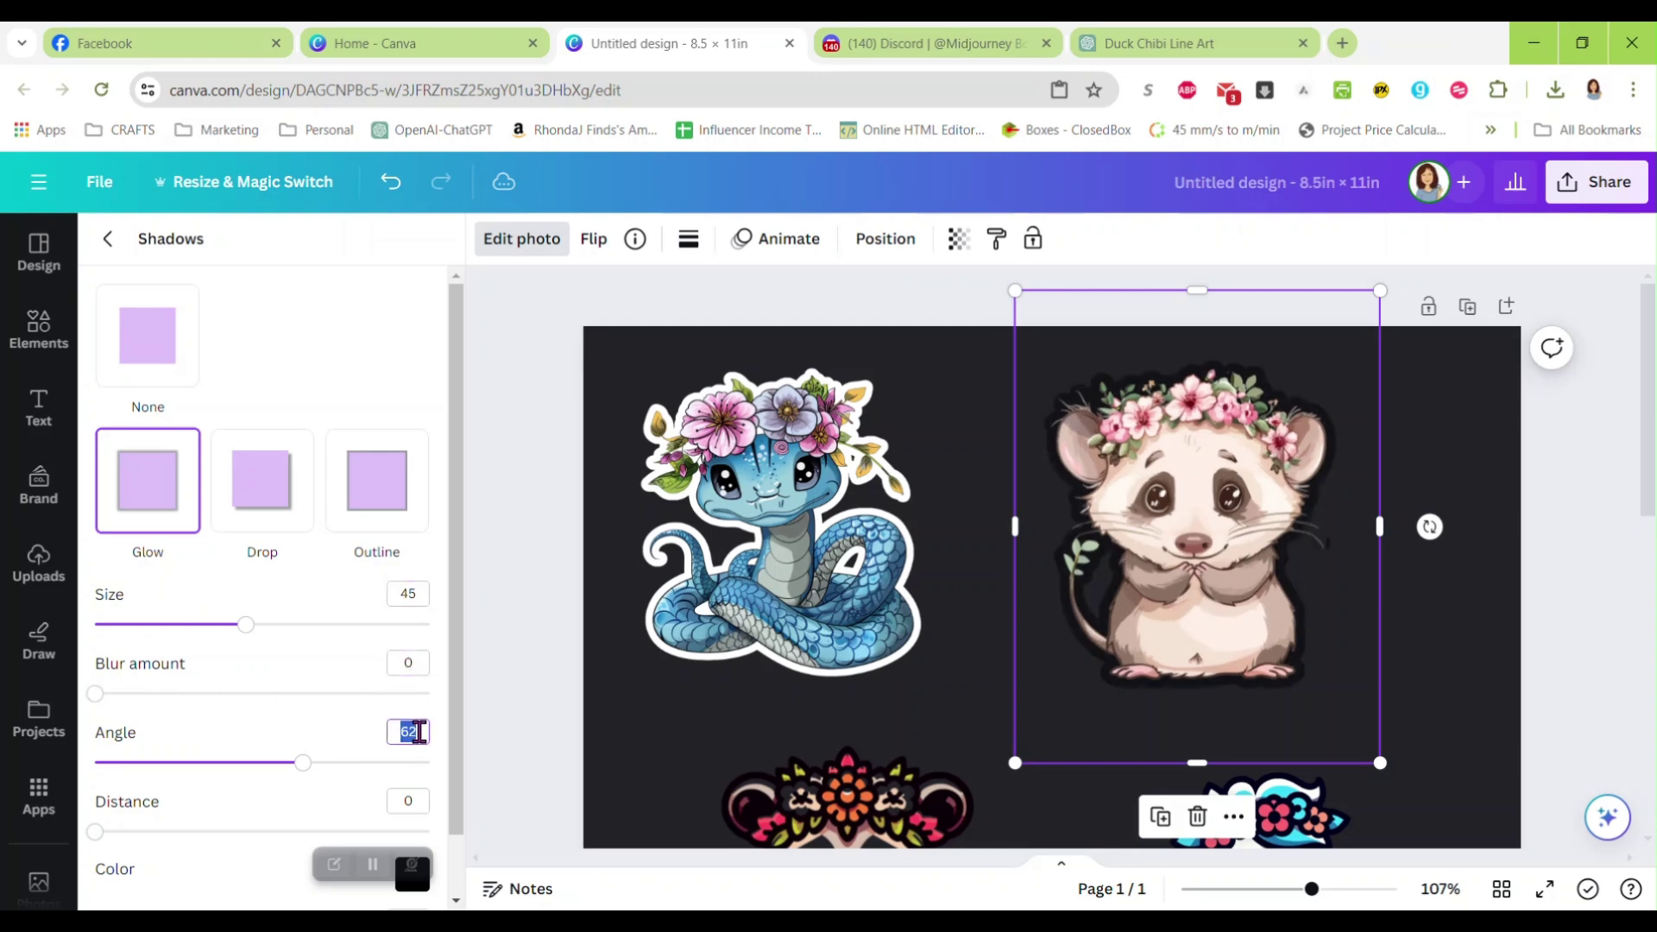
type("0")
Step: Make the possum's glow white at intensity 100
scroll(306, 649, "down", 1)
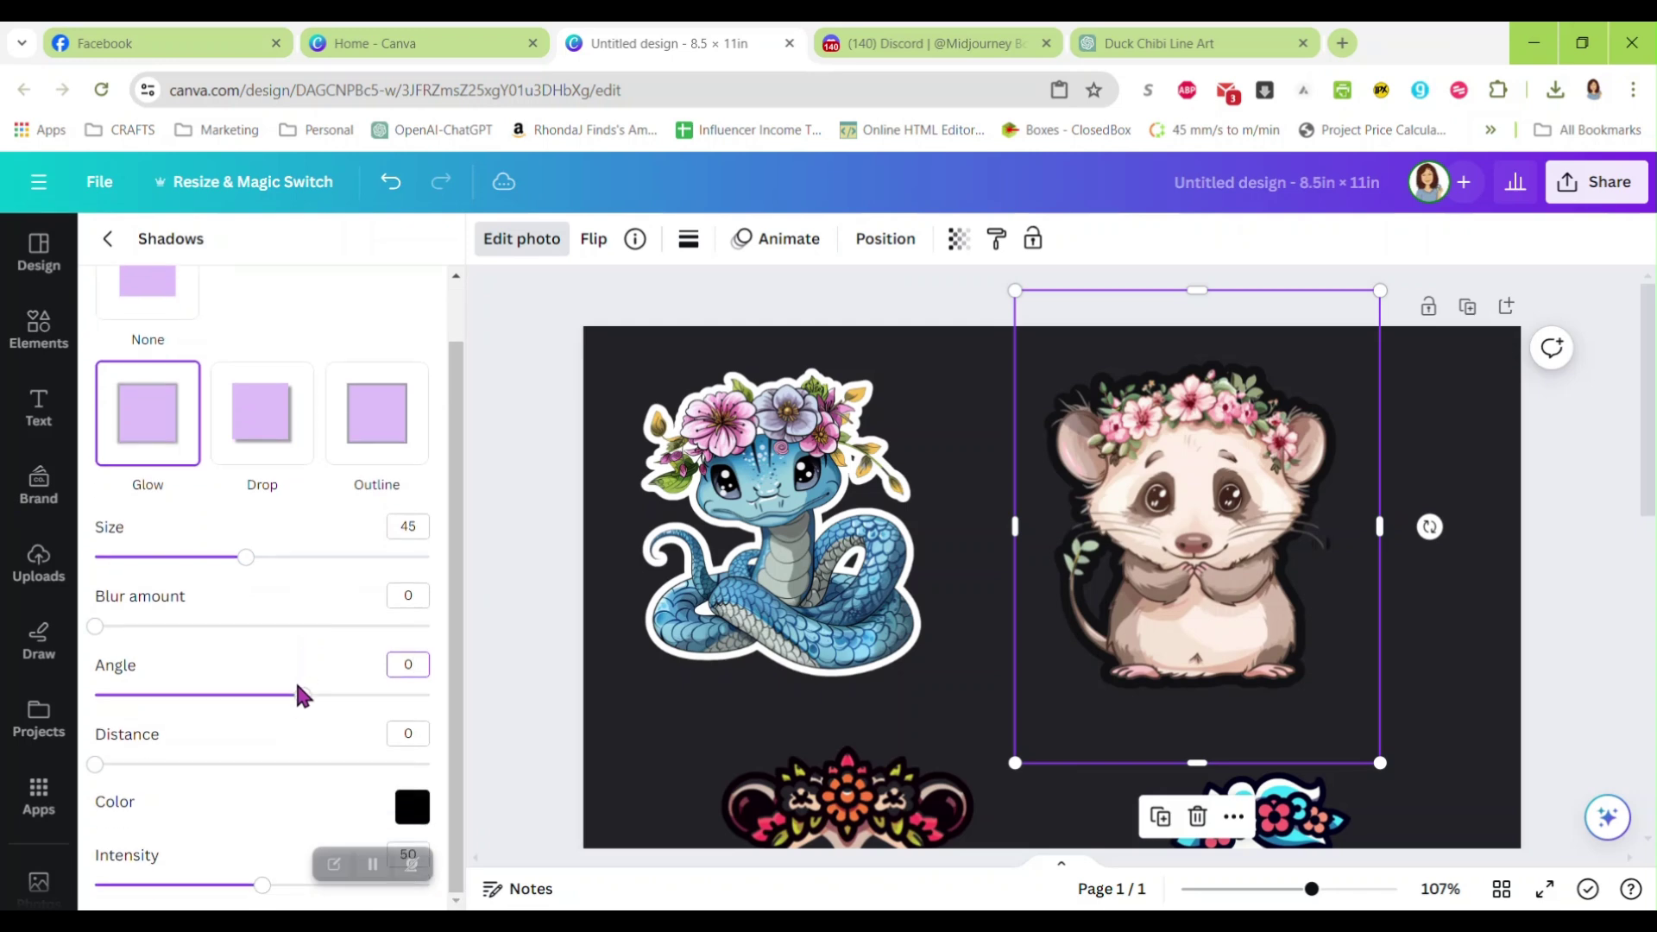
left_click(412, 807)
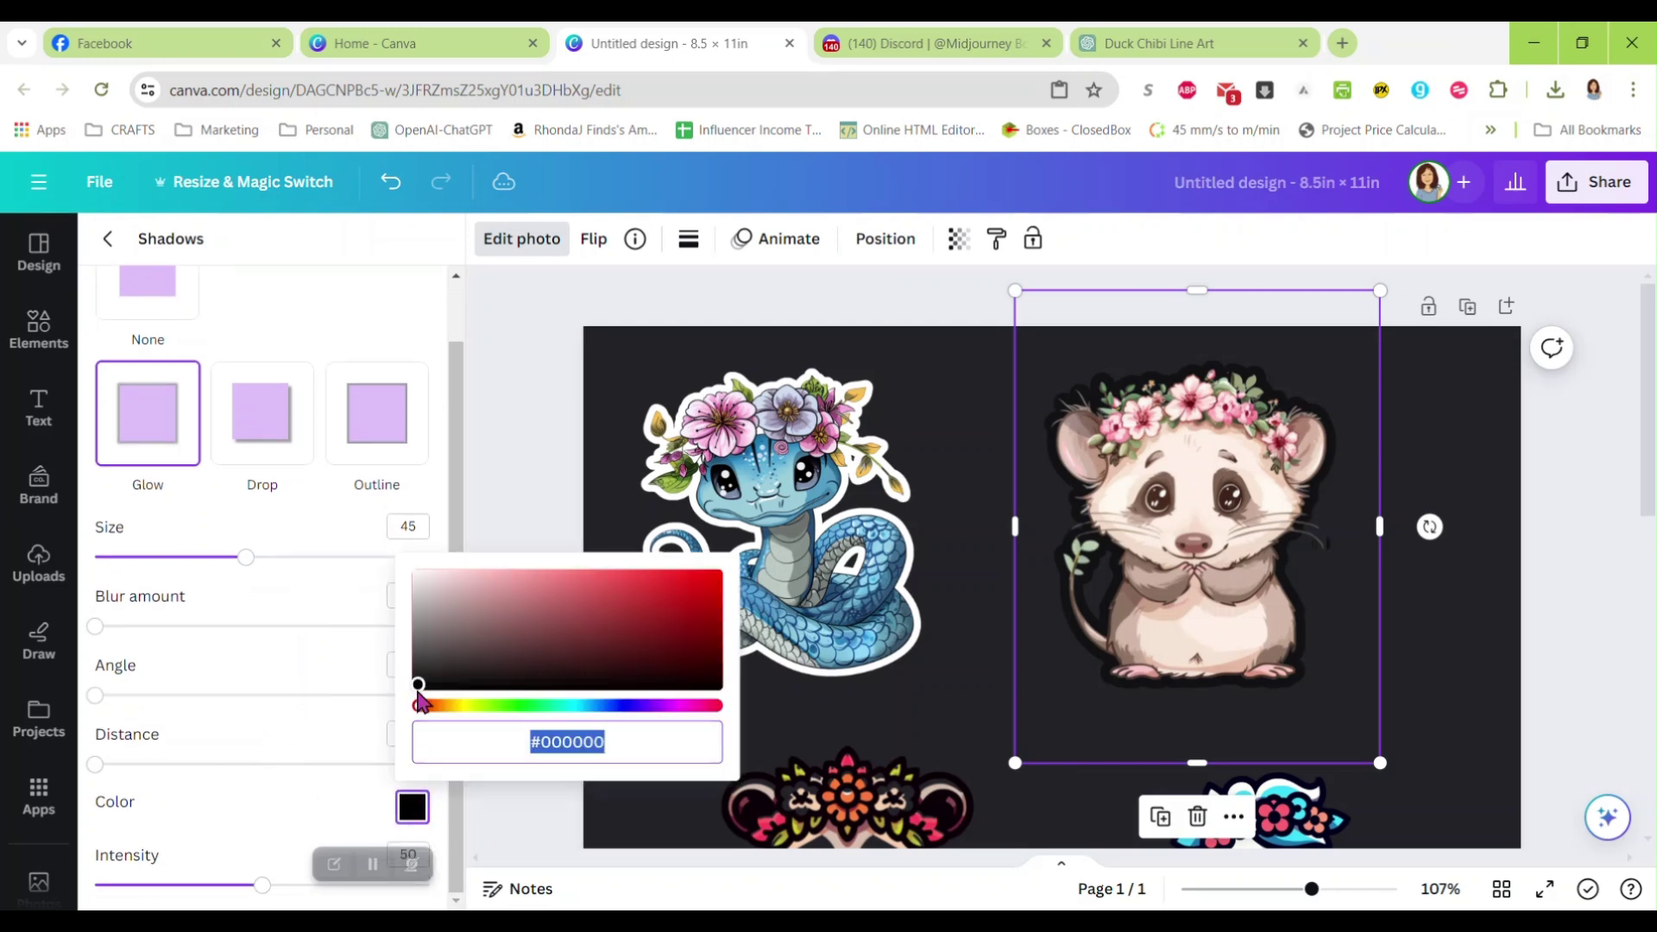
left_click(419, 574)
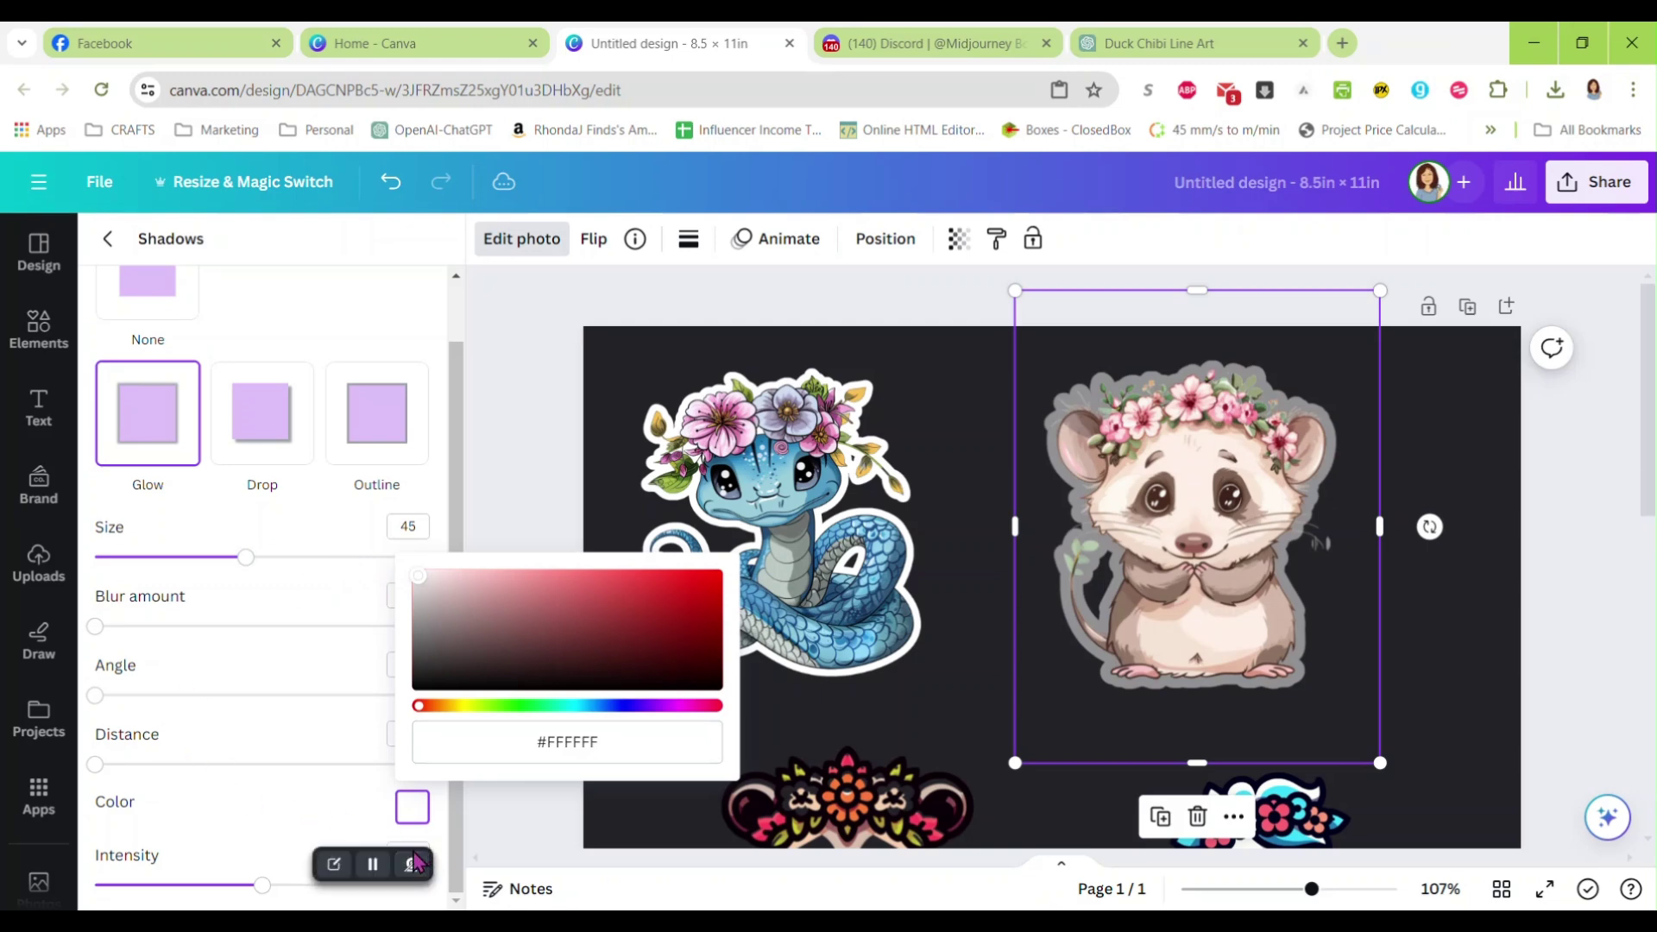
left_click(265, 809)
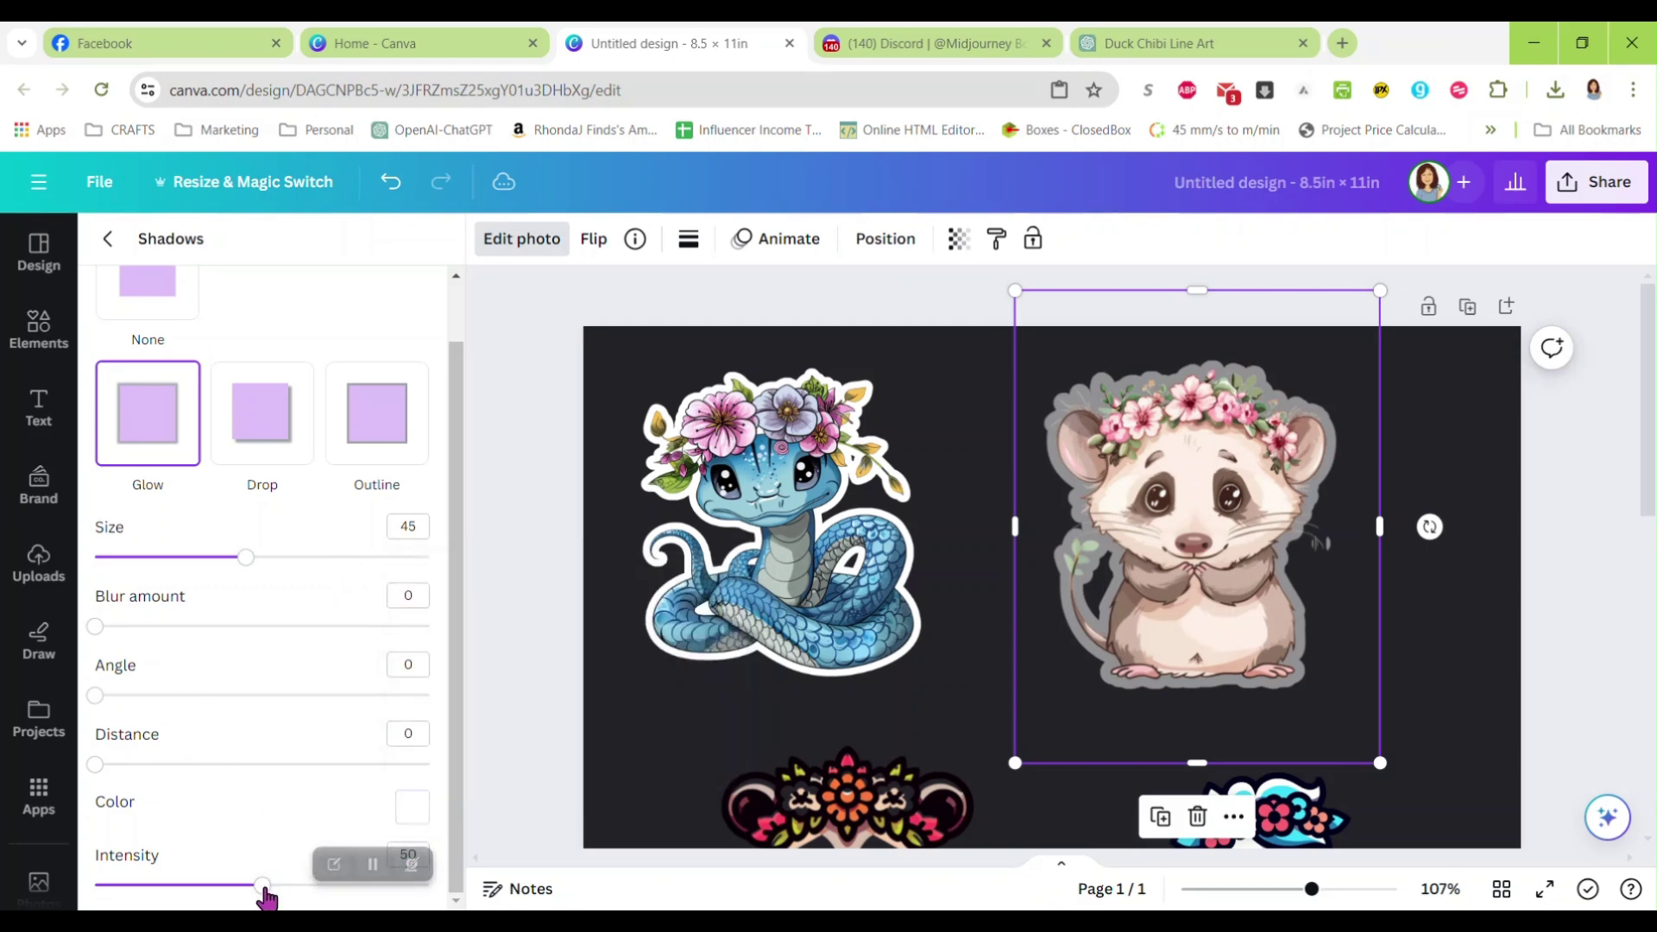
left_click_drag(262, 885, 429, 884)
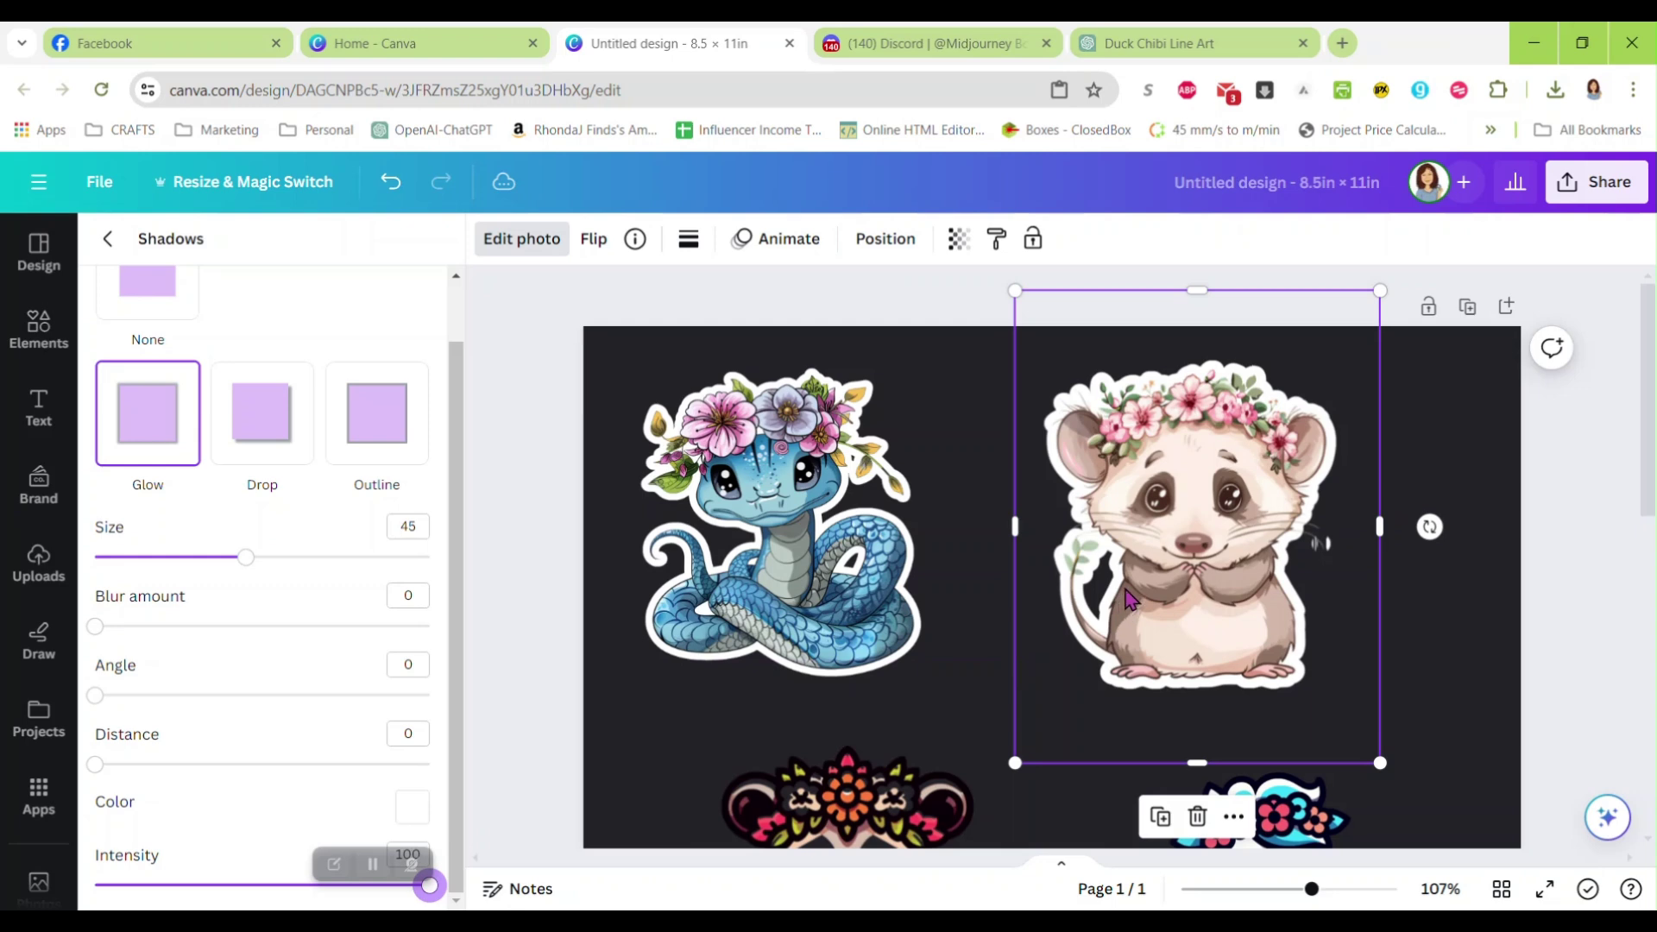
Step: Select the raccoon sticker and apply a Glow shadow from Edit photo > Shadows
left_click(1590, 595)
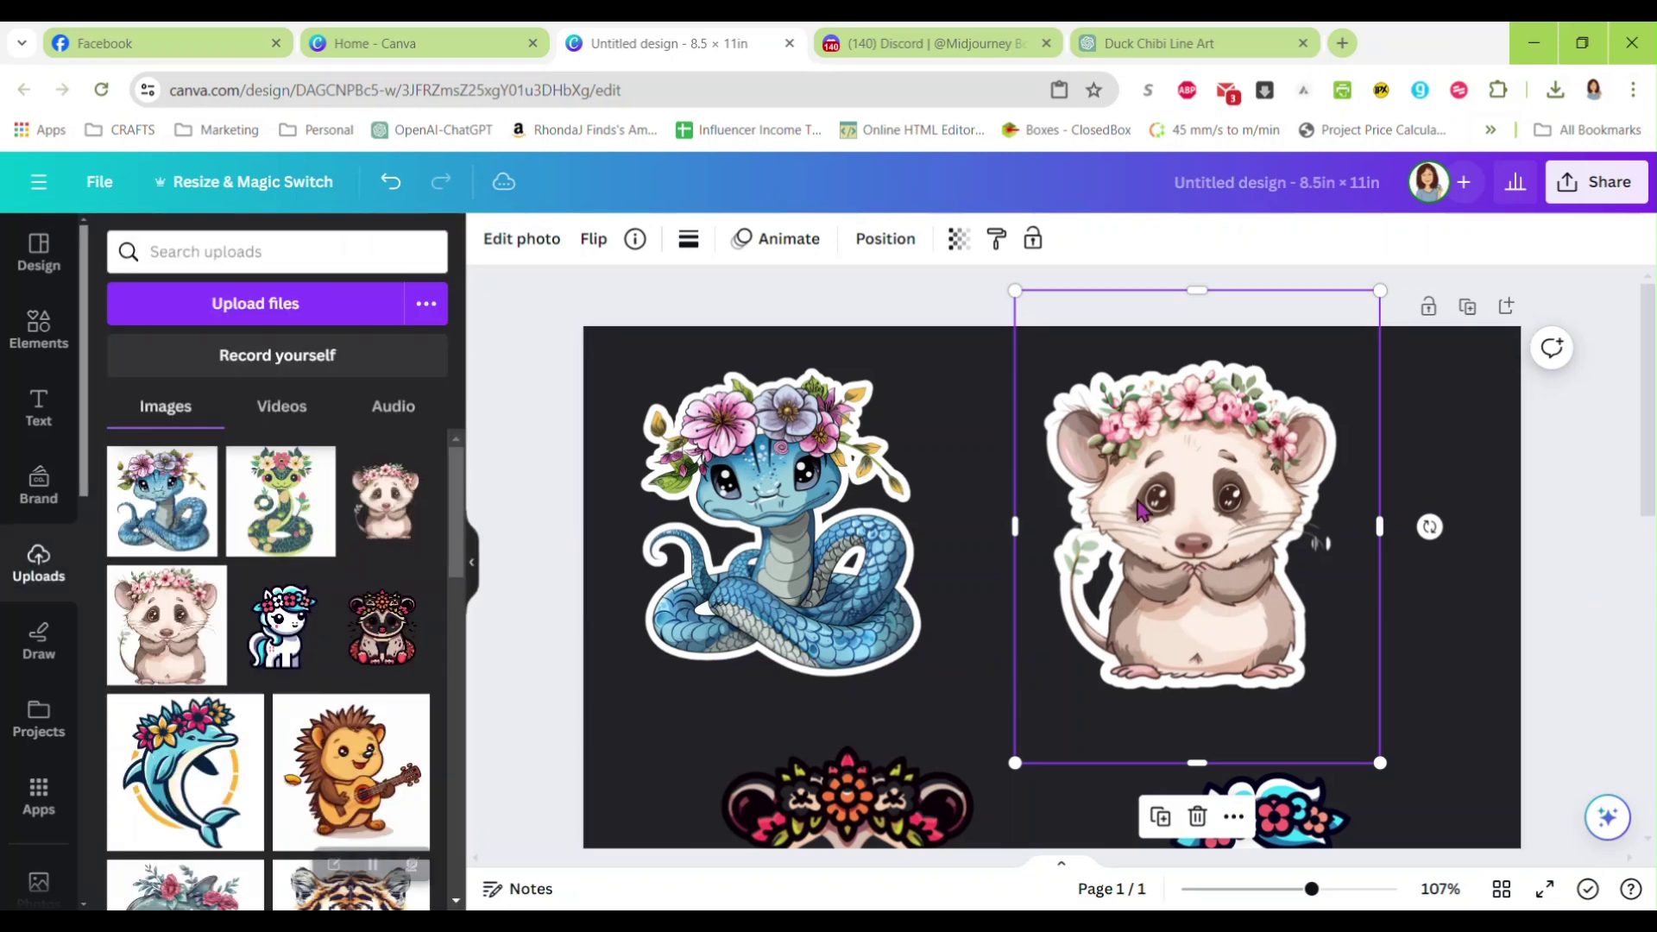
left_click(987, 476)
scroll(1234, 528, "down", 4)
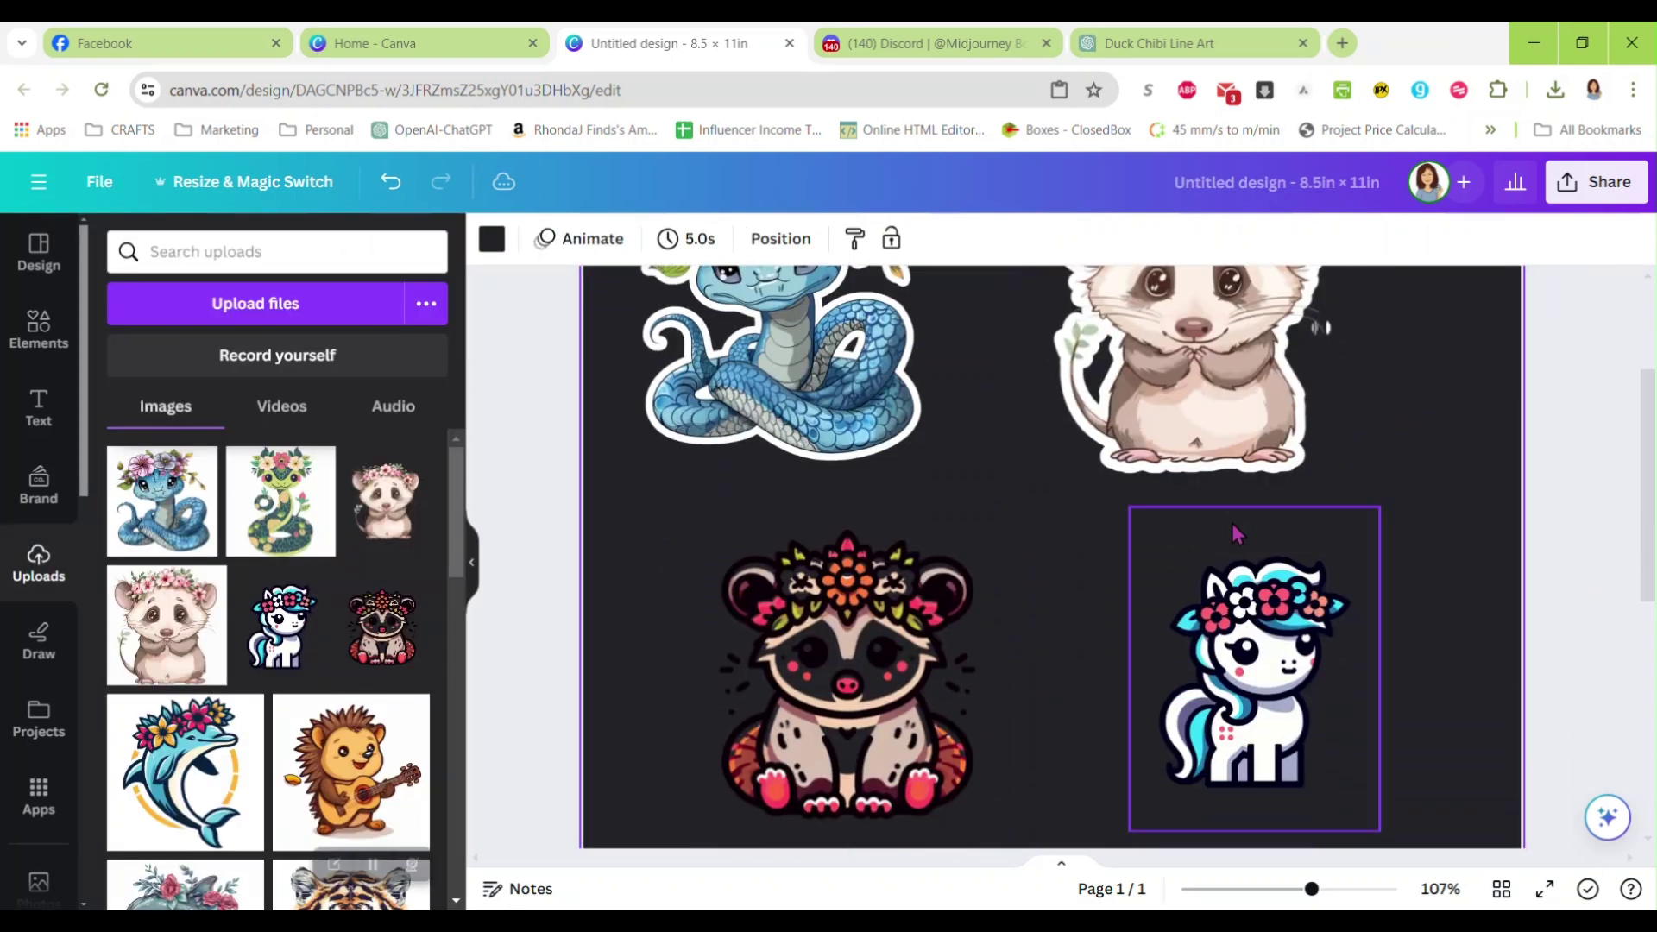
left_click(822, 564)
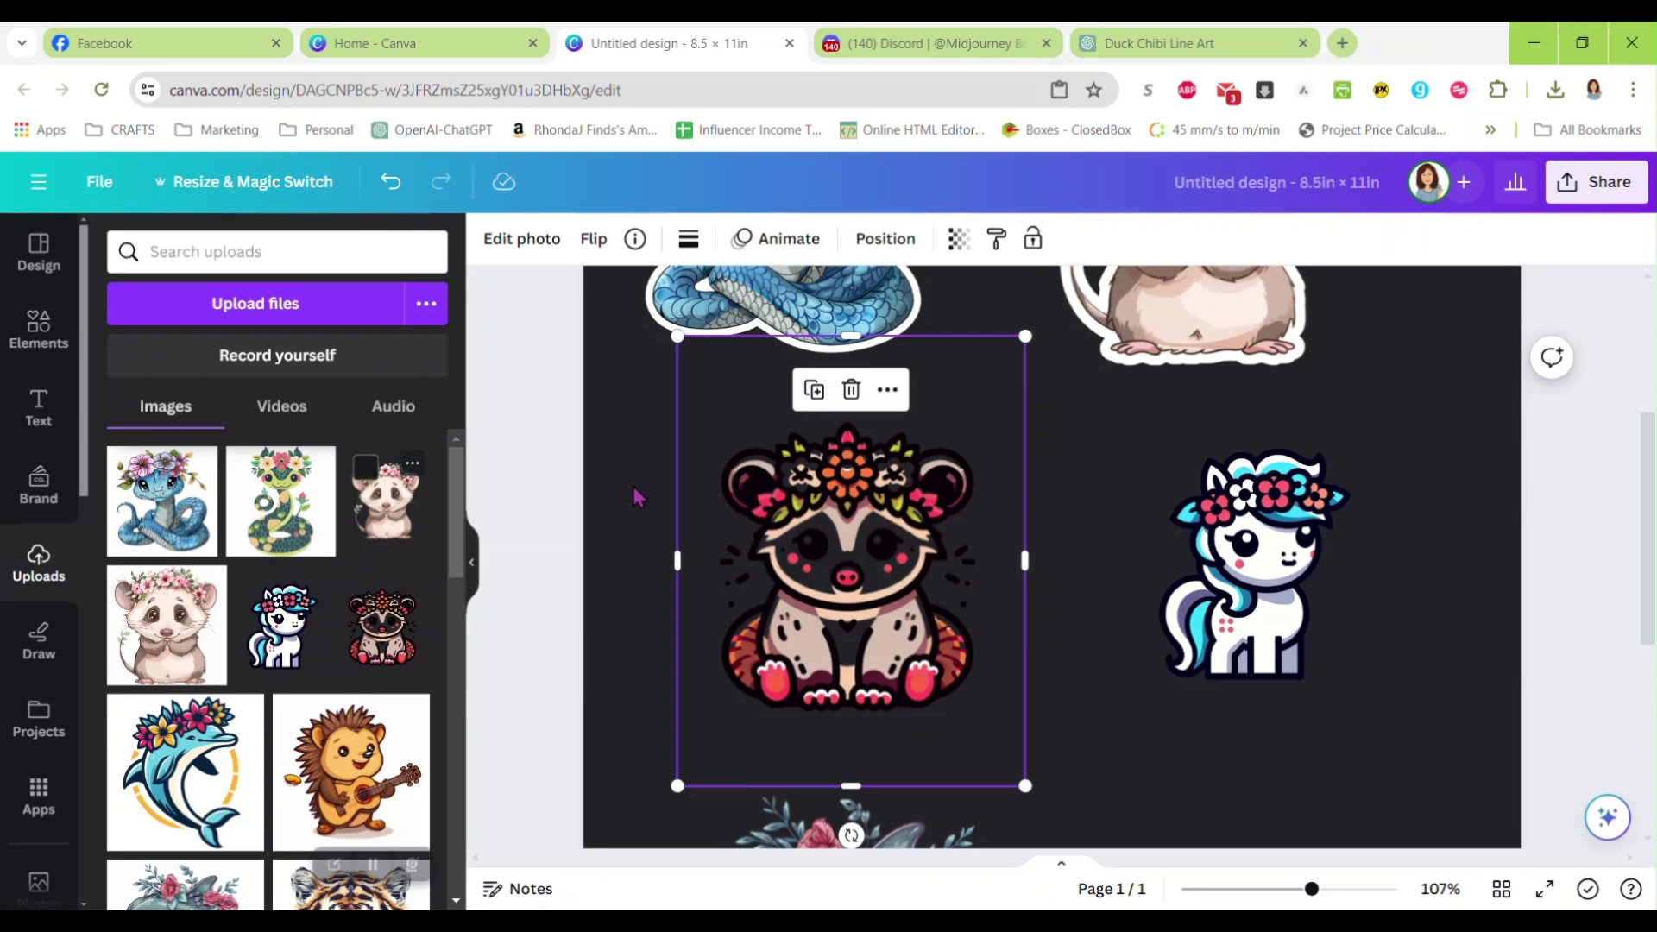
left_click(523, 241)
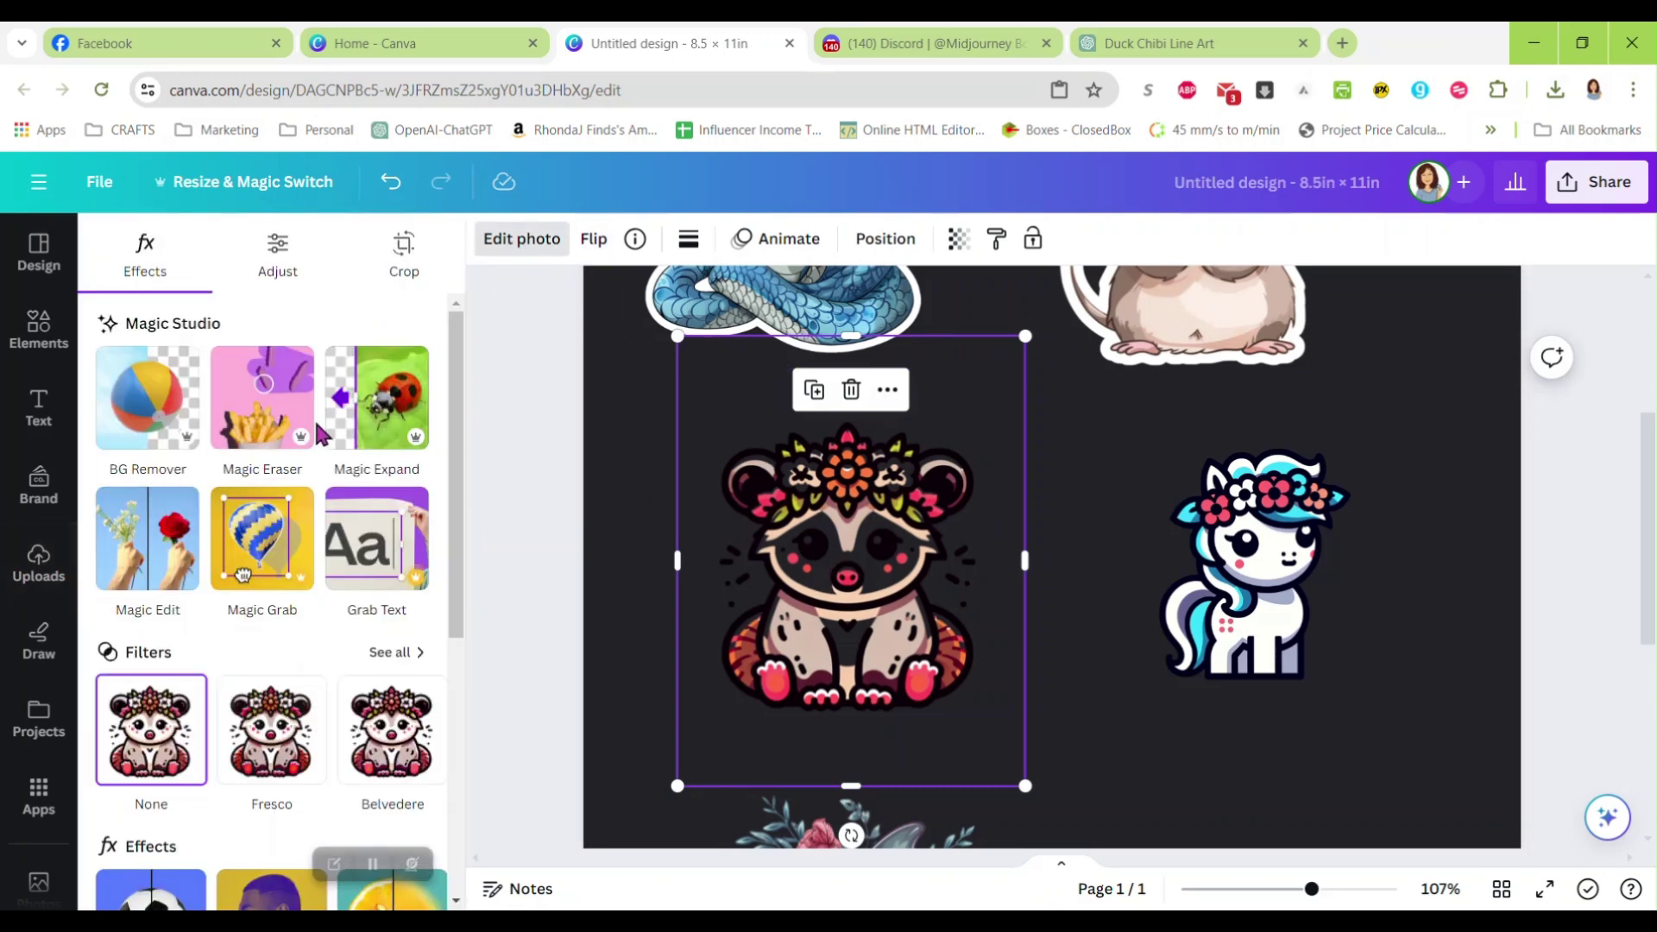
scroll(243, 570, "down", 3)
left_click(190, 668)
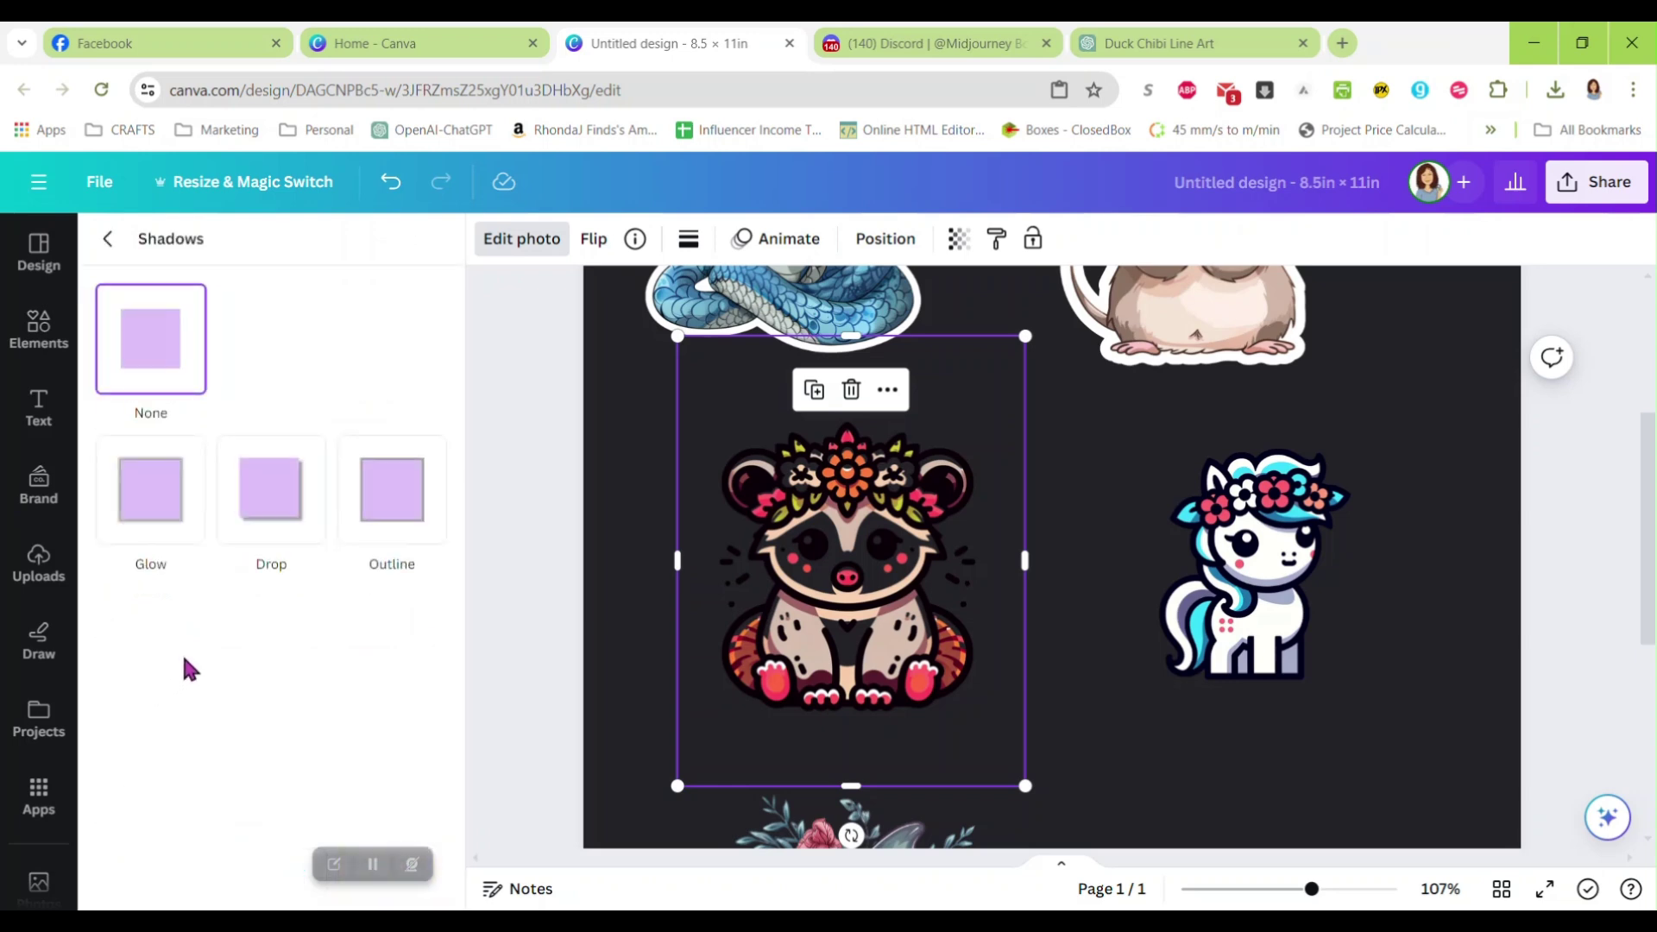
left_click(173, 492)
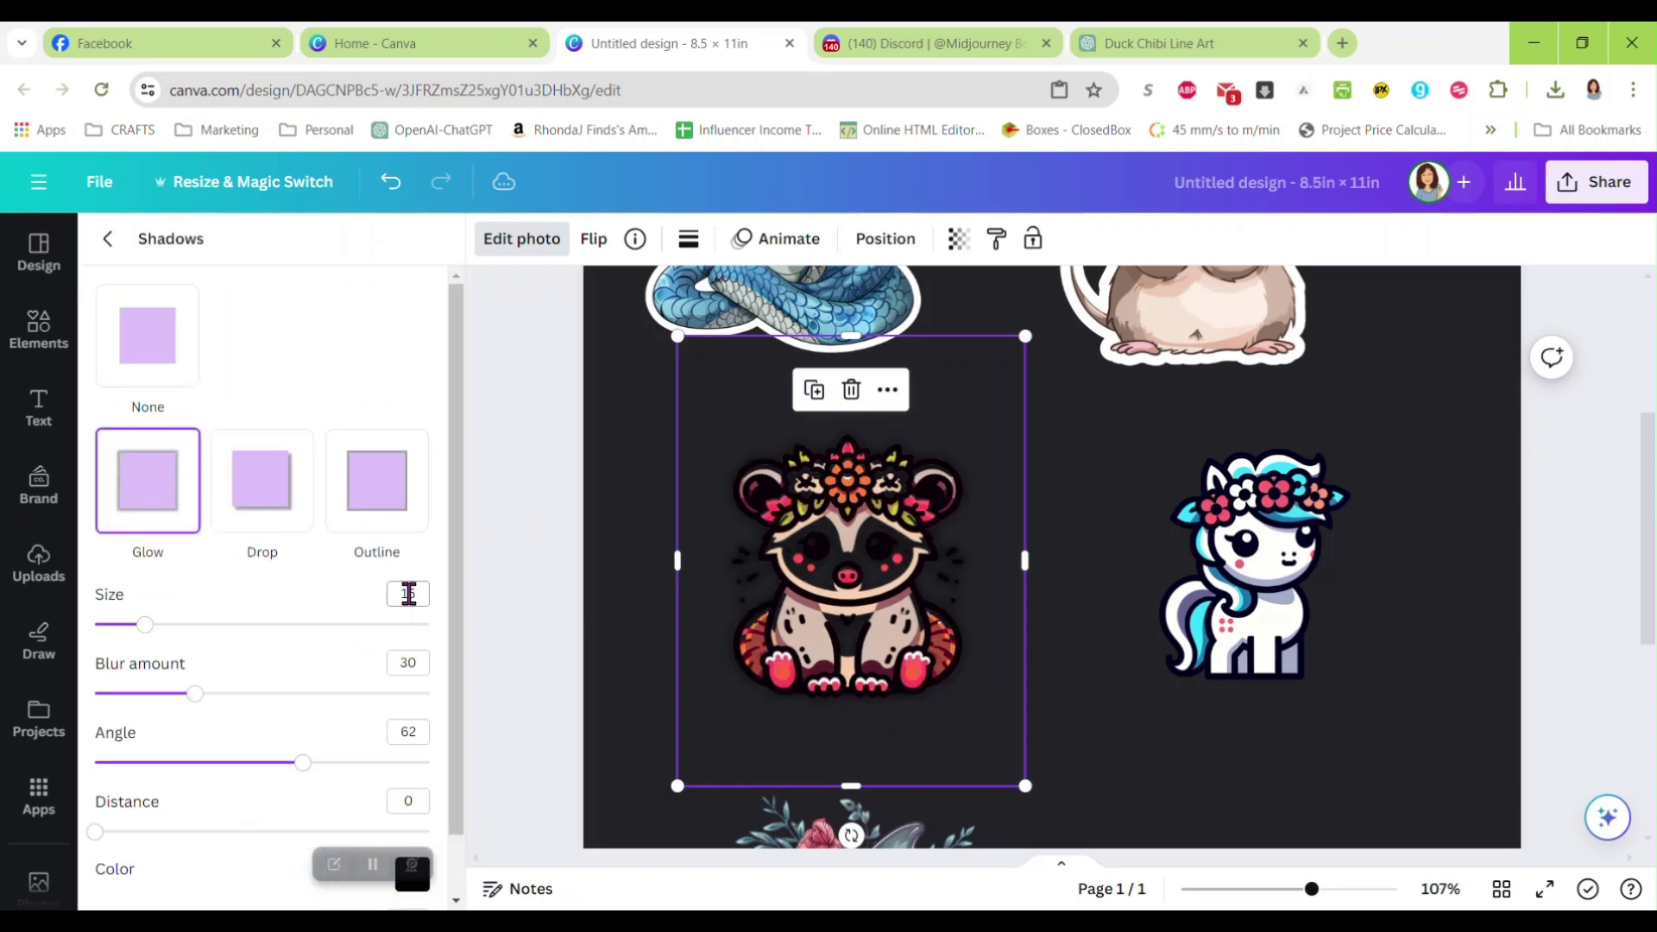
Step: Set the raccoon's glow to size 45, blur 0 and angle 0
double_click(408, 593)
type("455")
left_click(414, 661)
double_click(408, 592)
type("45")
double_click(407, 662)
type("0")
double_click(407, 732)
type("0")
Step: Make the raccoon's glow white at intensity 100
scroll(344, 769, "down", 2)
left_click(411, 804)
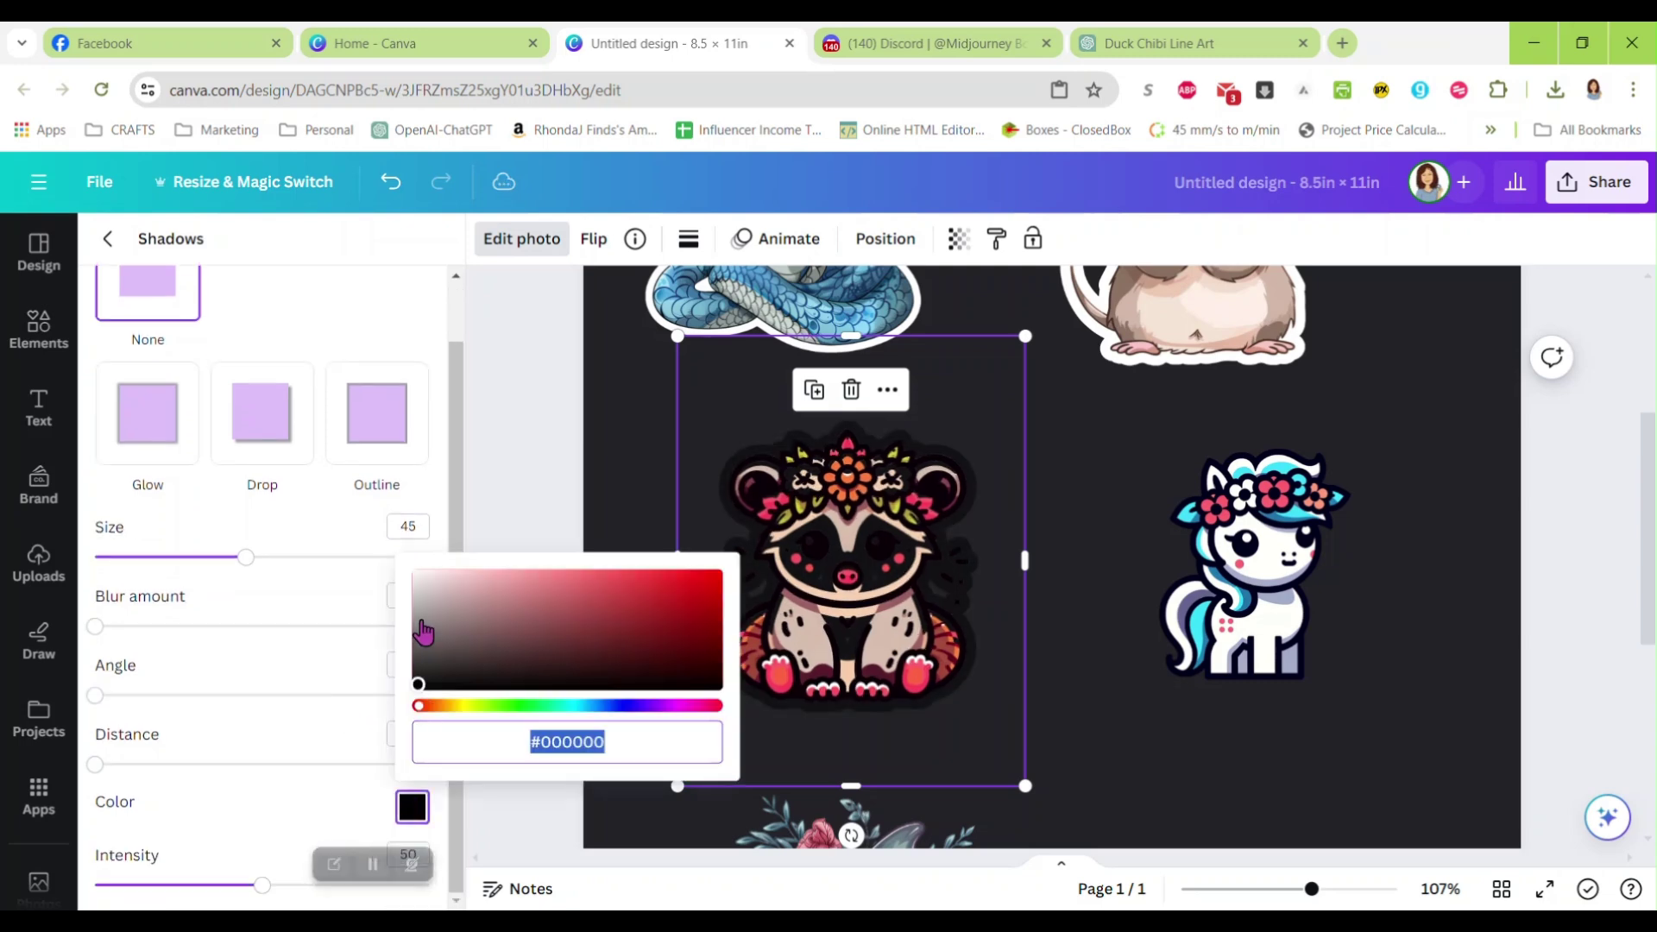
left_click_drag(423, 690, 399, 564)
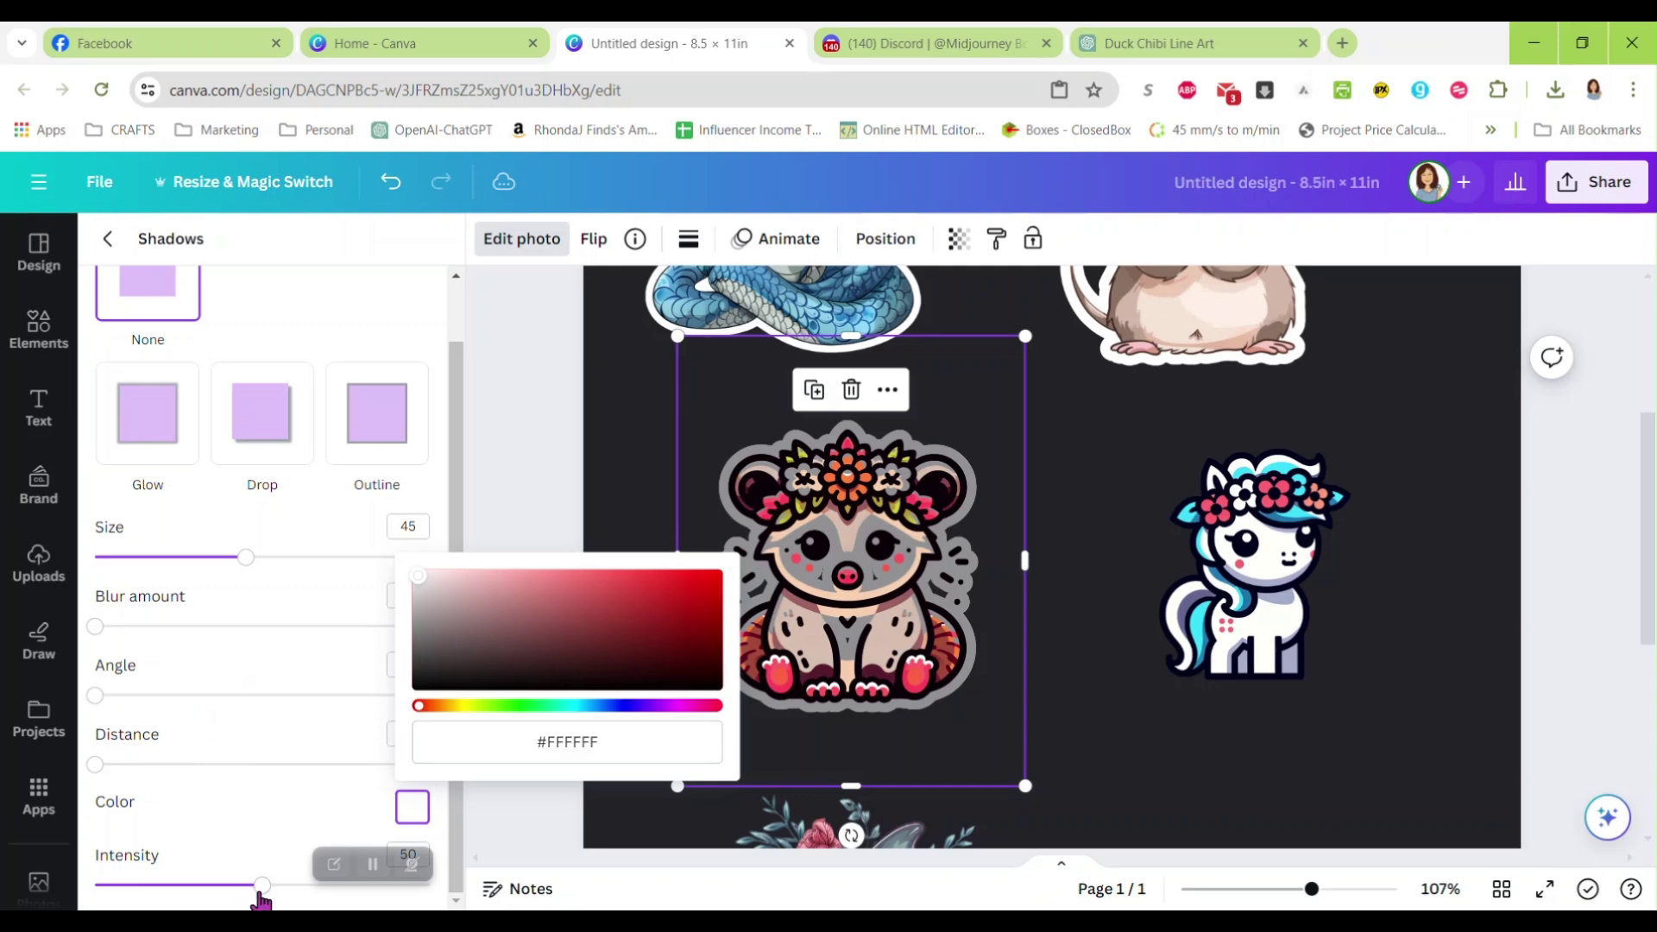
left_click_drag(263, 885, 446, 904)
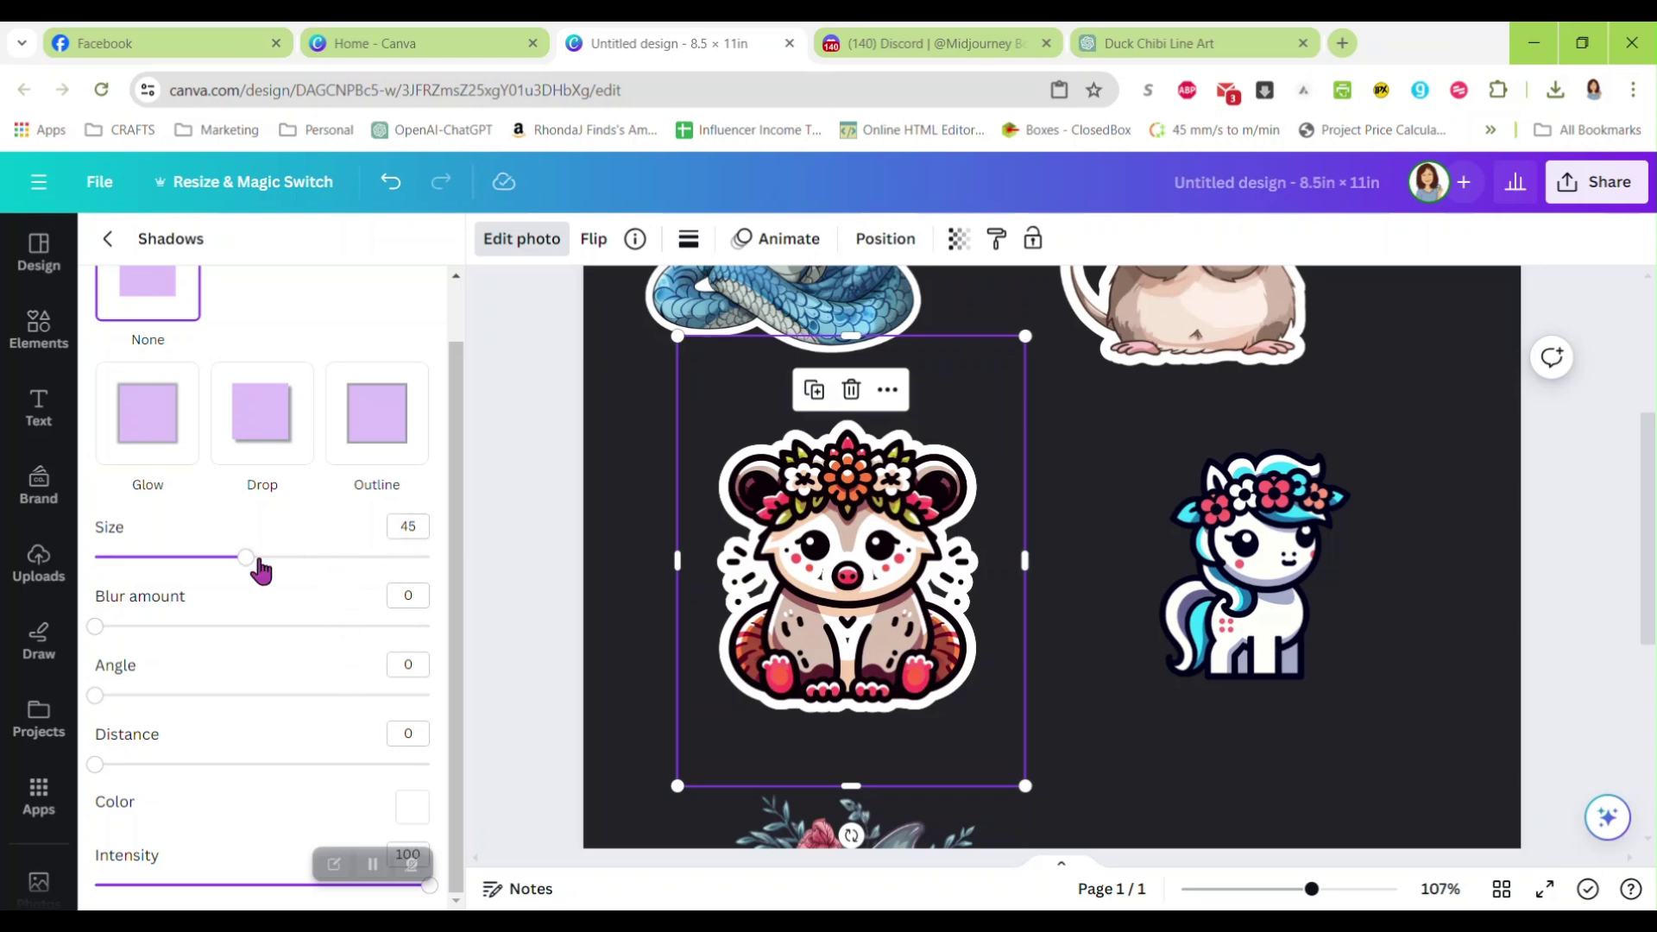
Step: Fine-tune the raccoon's white border size to about 53
left_click_drag(257, 561, 175, 559)
left_click(329, 559)
mouse_move(337, 556)
left_mouse_down()
mouse_move(386, 559)
mouse_move(344, 558)
left_mouse_up()
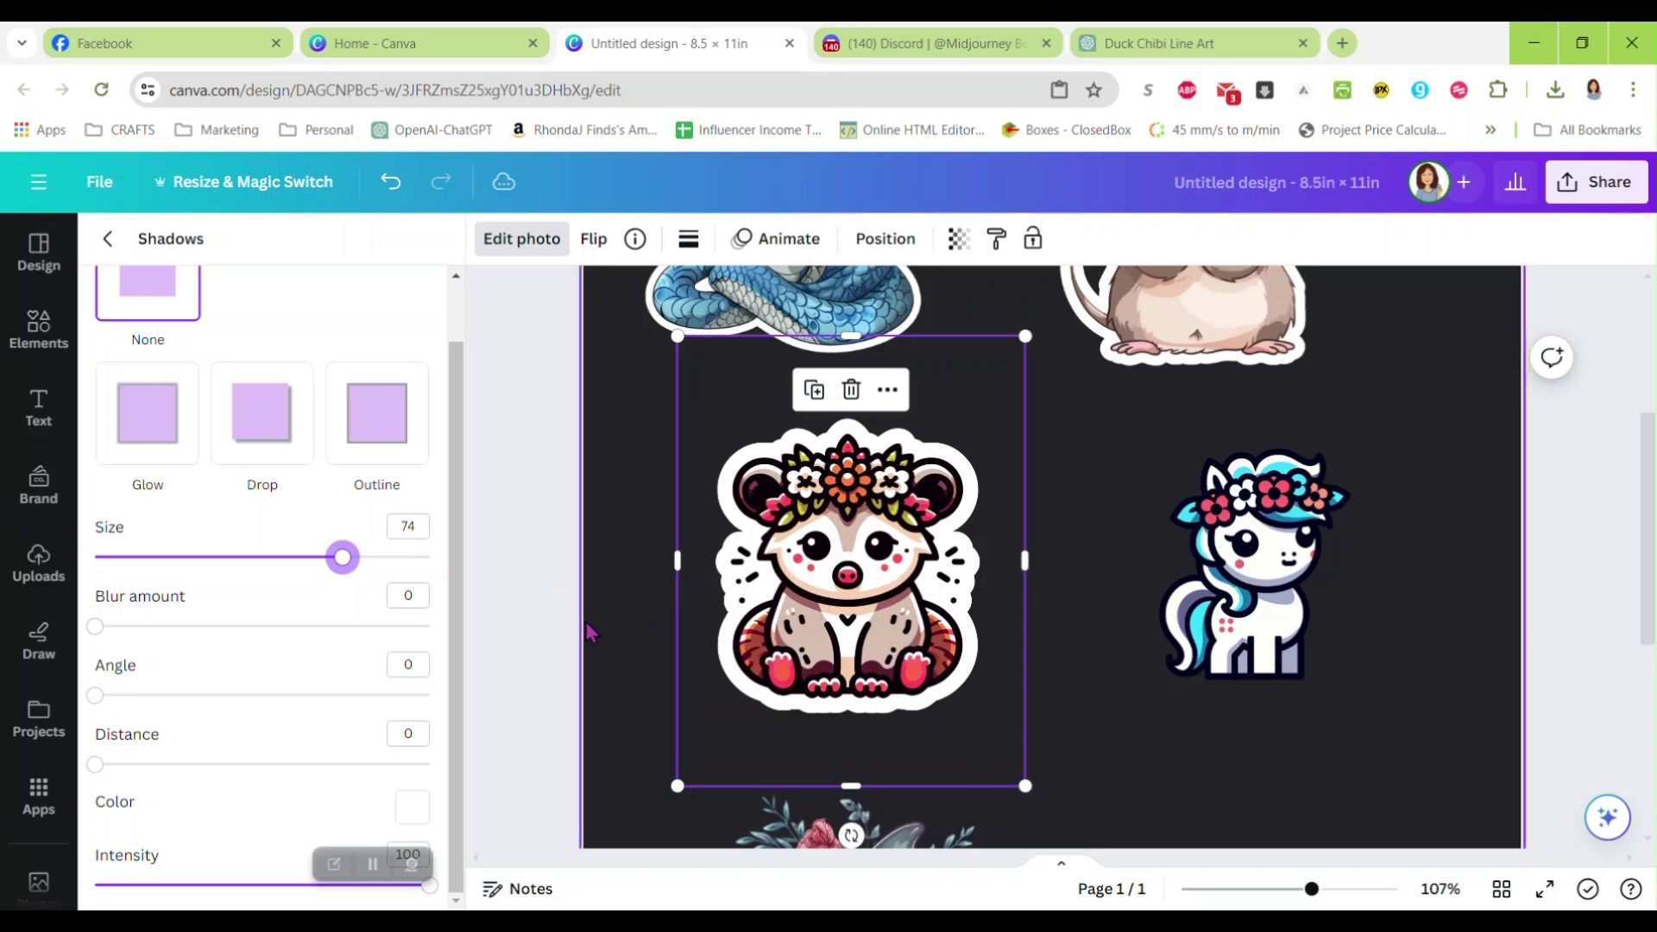
left_click_drag(351, 563, 274, 559)
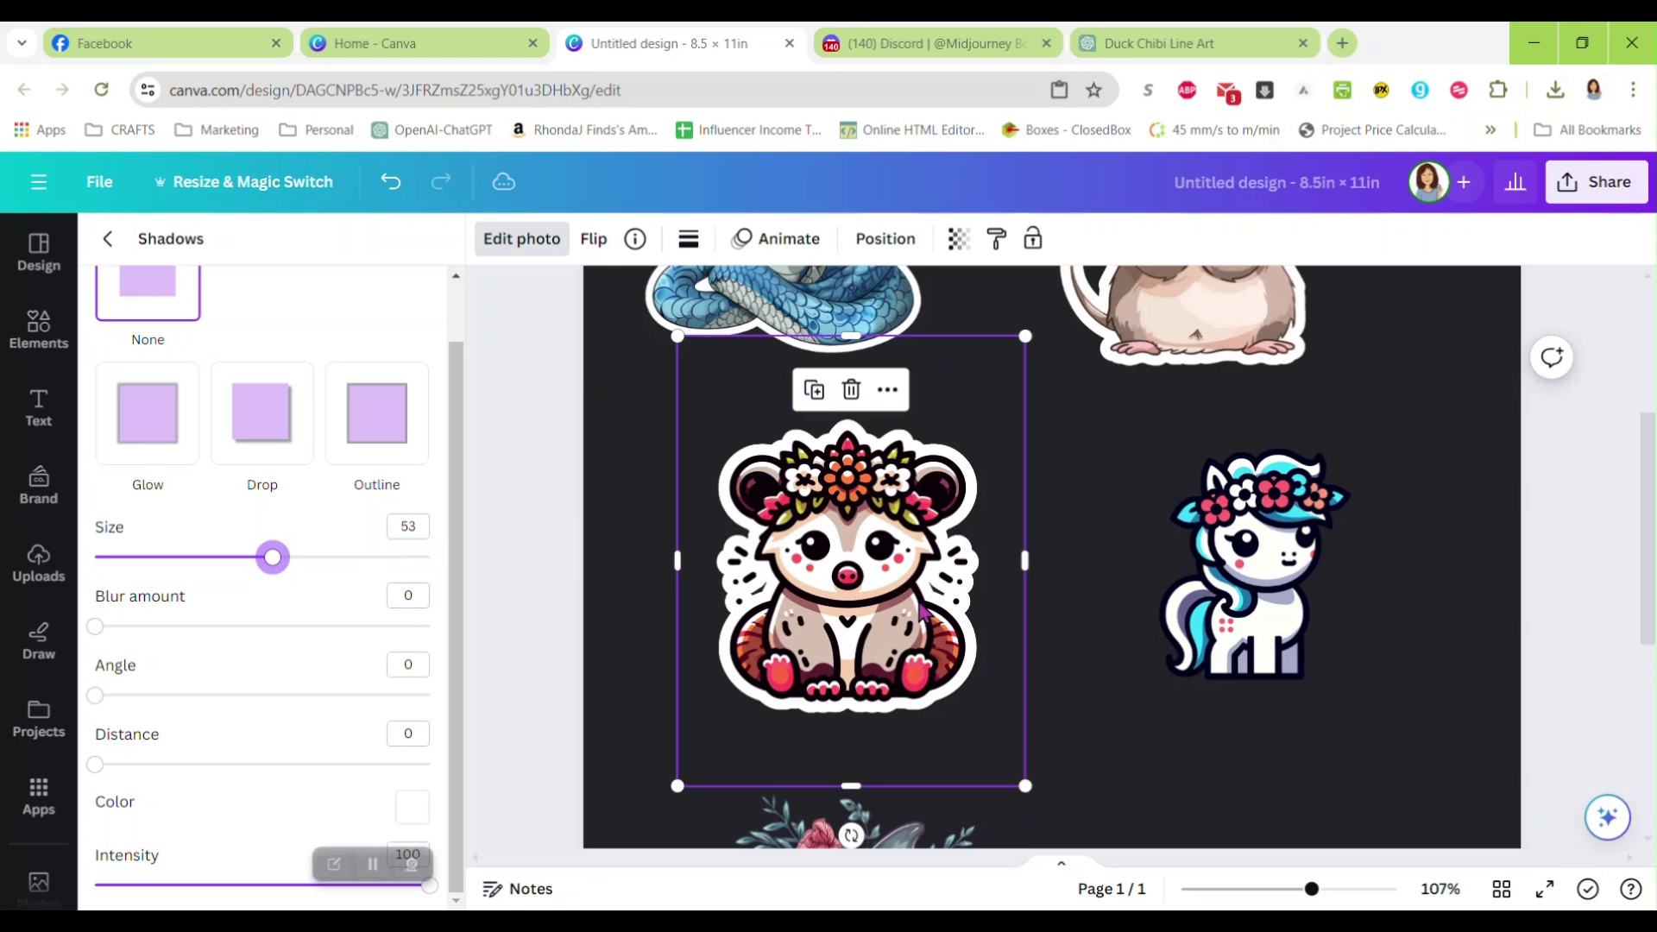
Step: Give the unicorn sticker a Glow with size 45, blur 0 and angle 0
left_click(1251, 570)
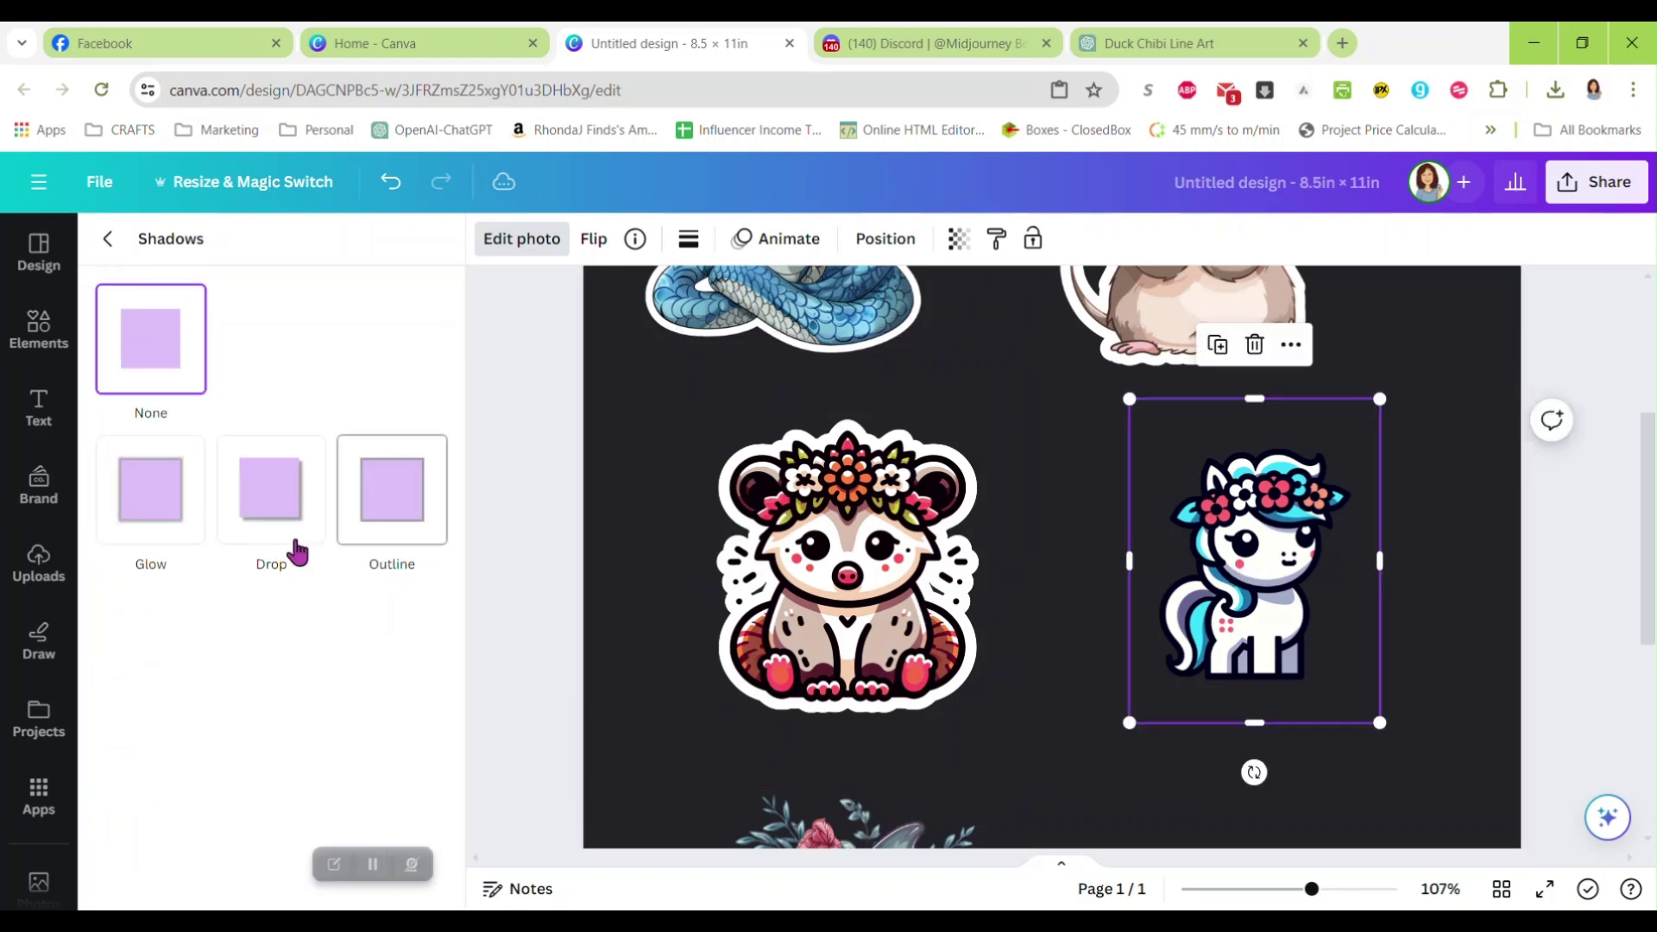
left_click(172, 500)
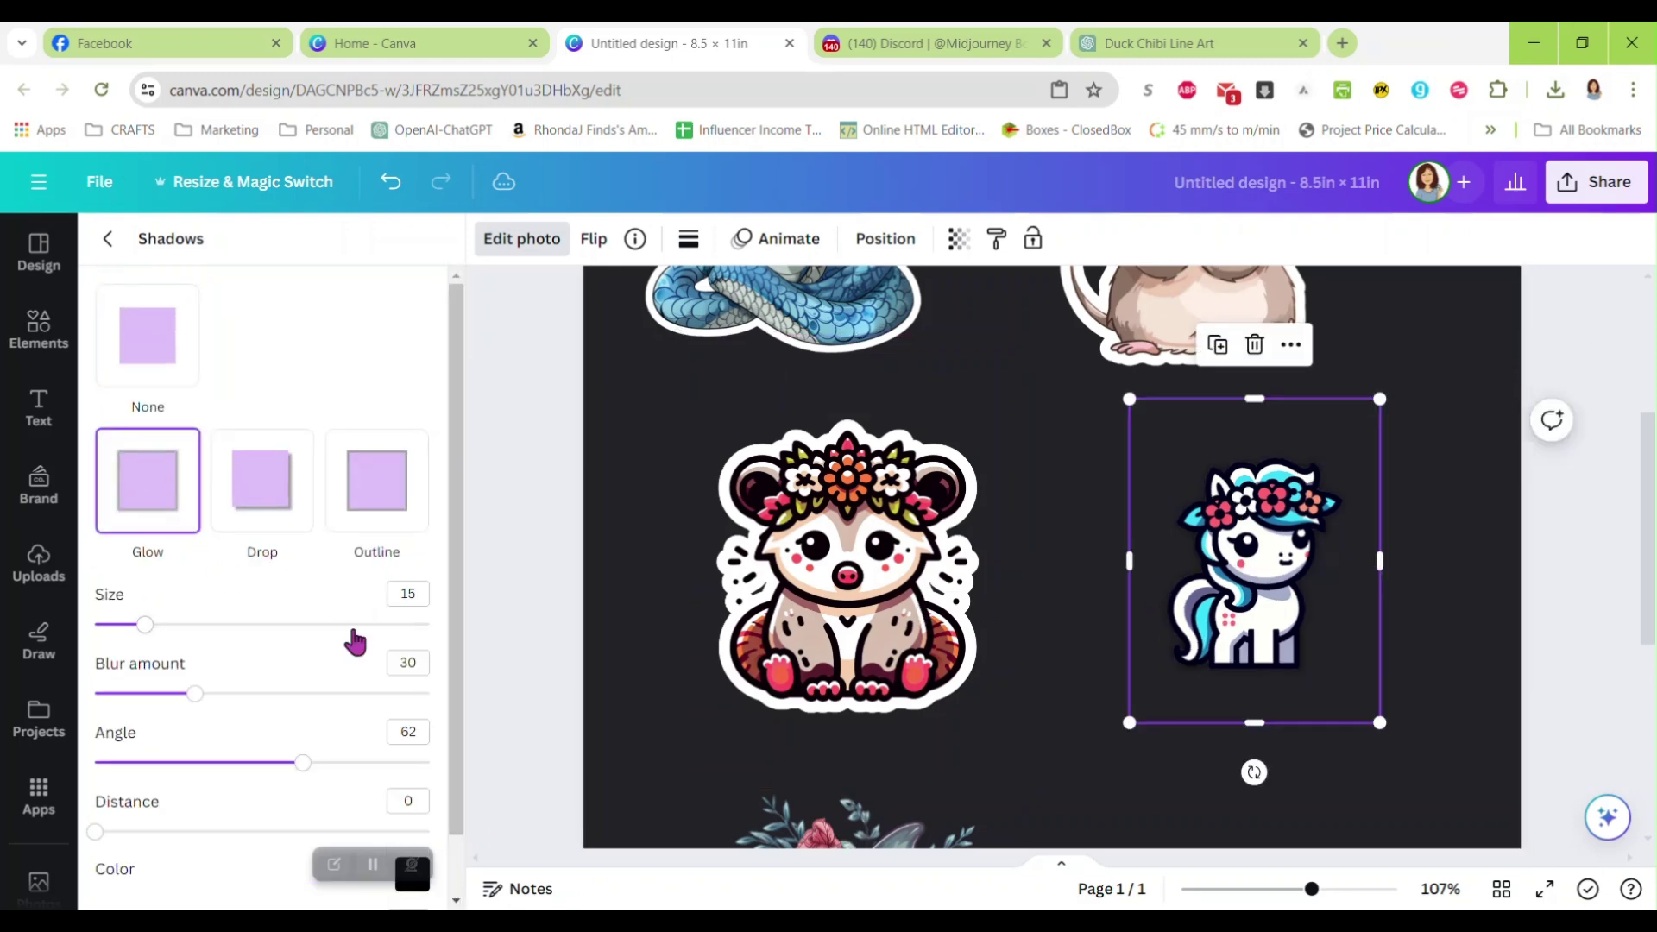
left_click(411, 596)
type("45")
left_click(408, 662)
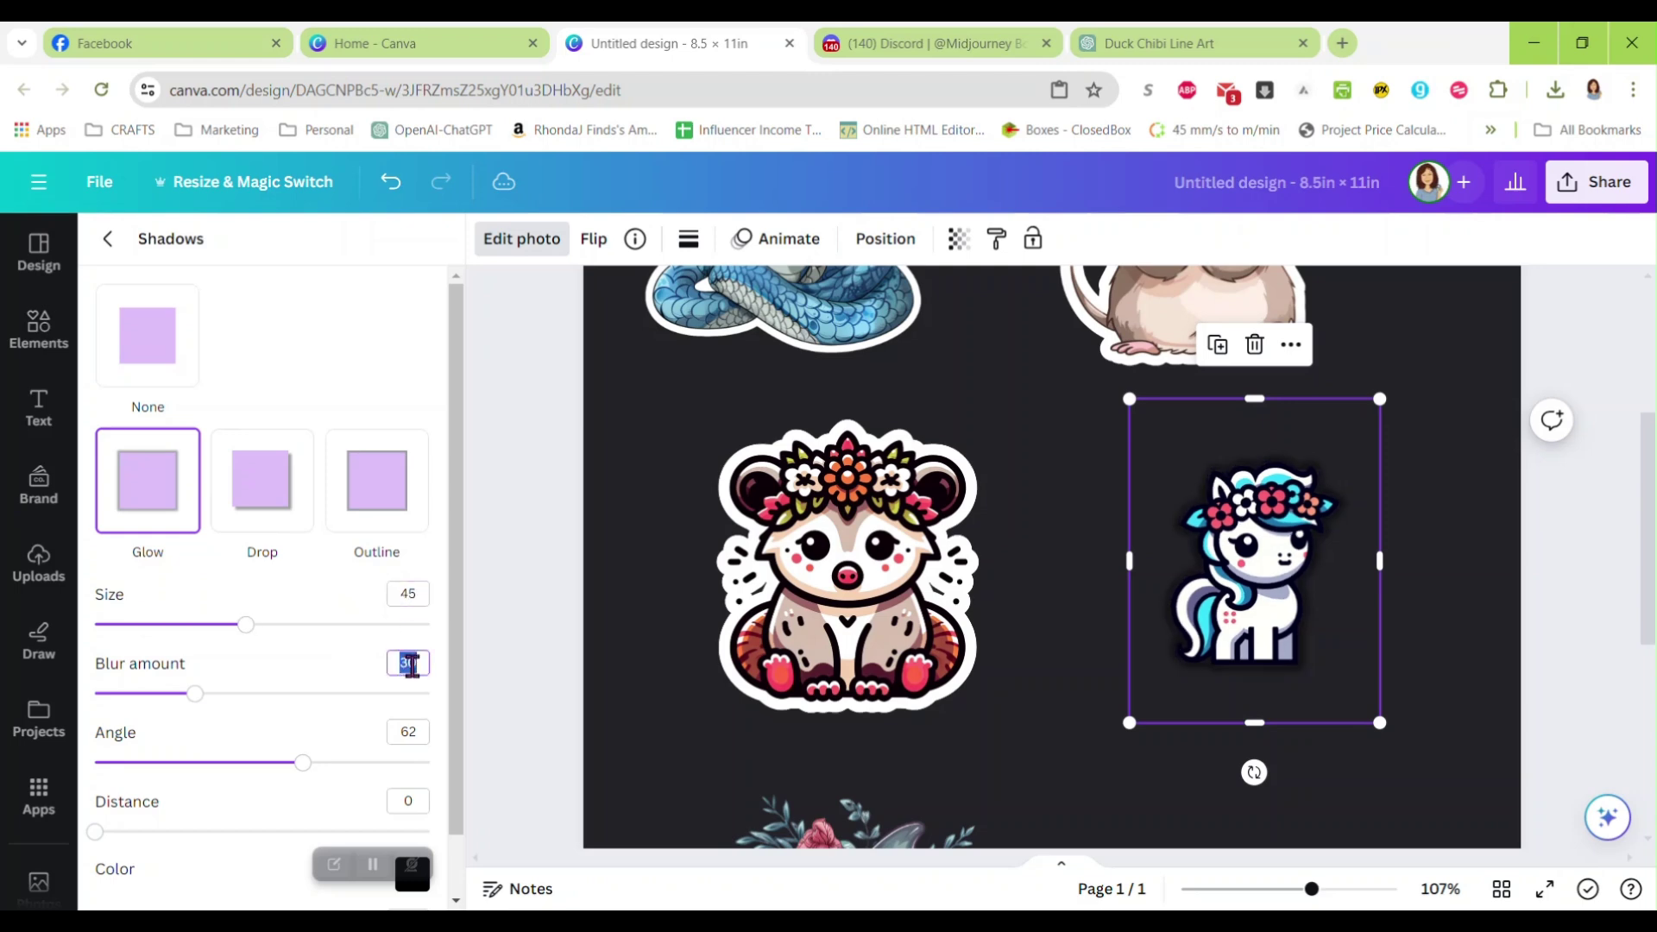
type("0")
left_click(408, 731)
type("0")
Step: Make the unicorn's glow white at intensity 100
scroll(354, 799, "down", 1)
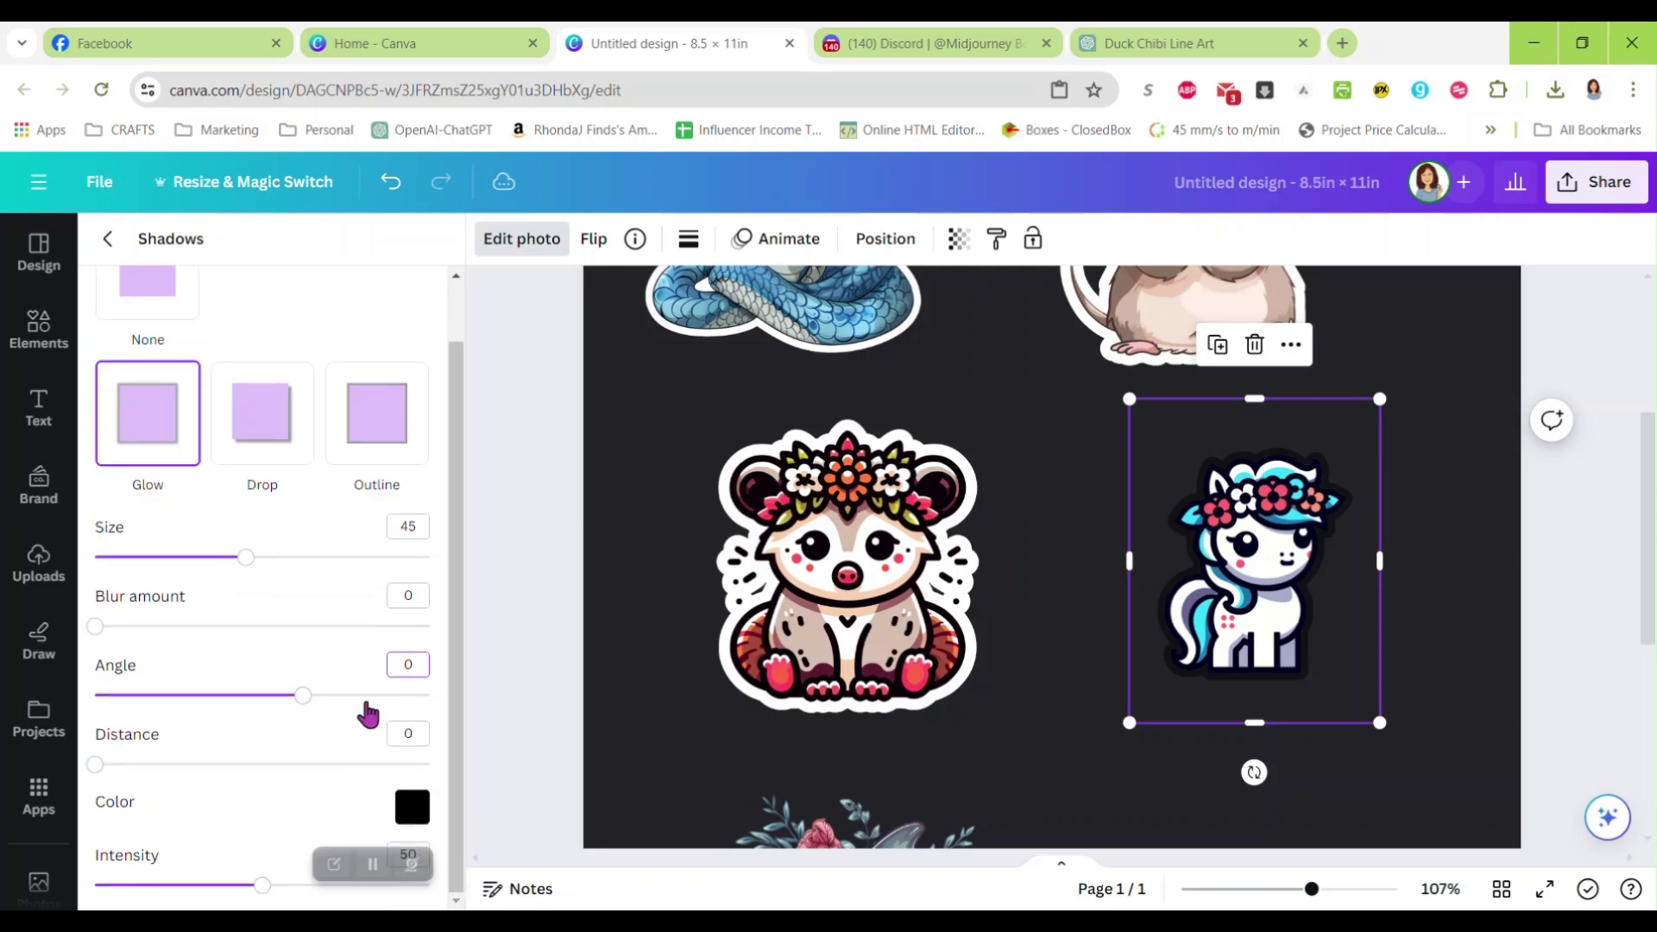
left_click(412, 807)
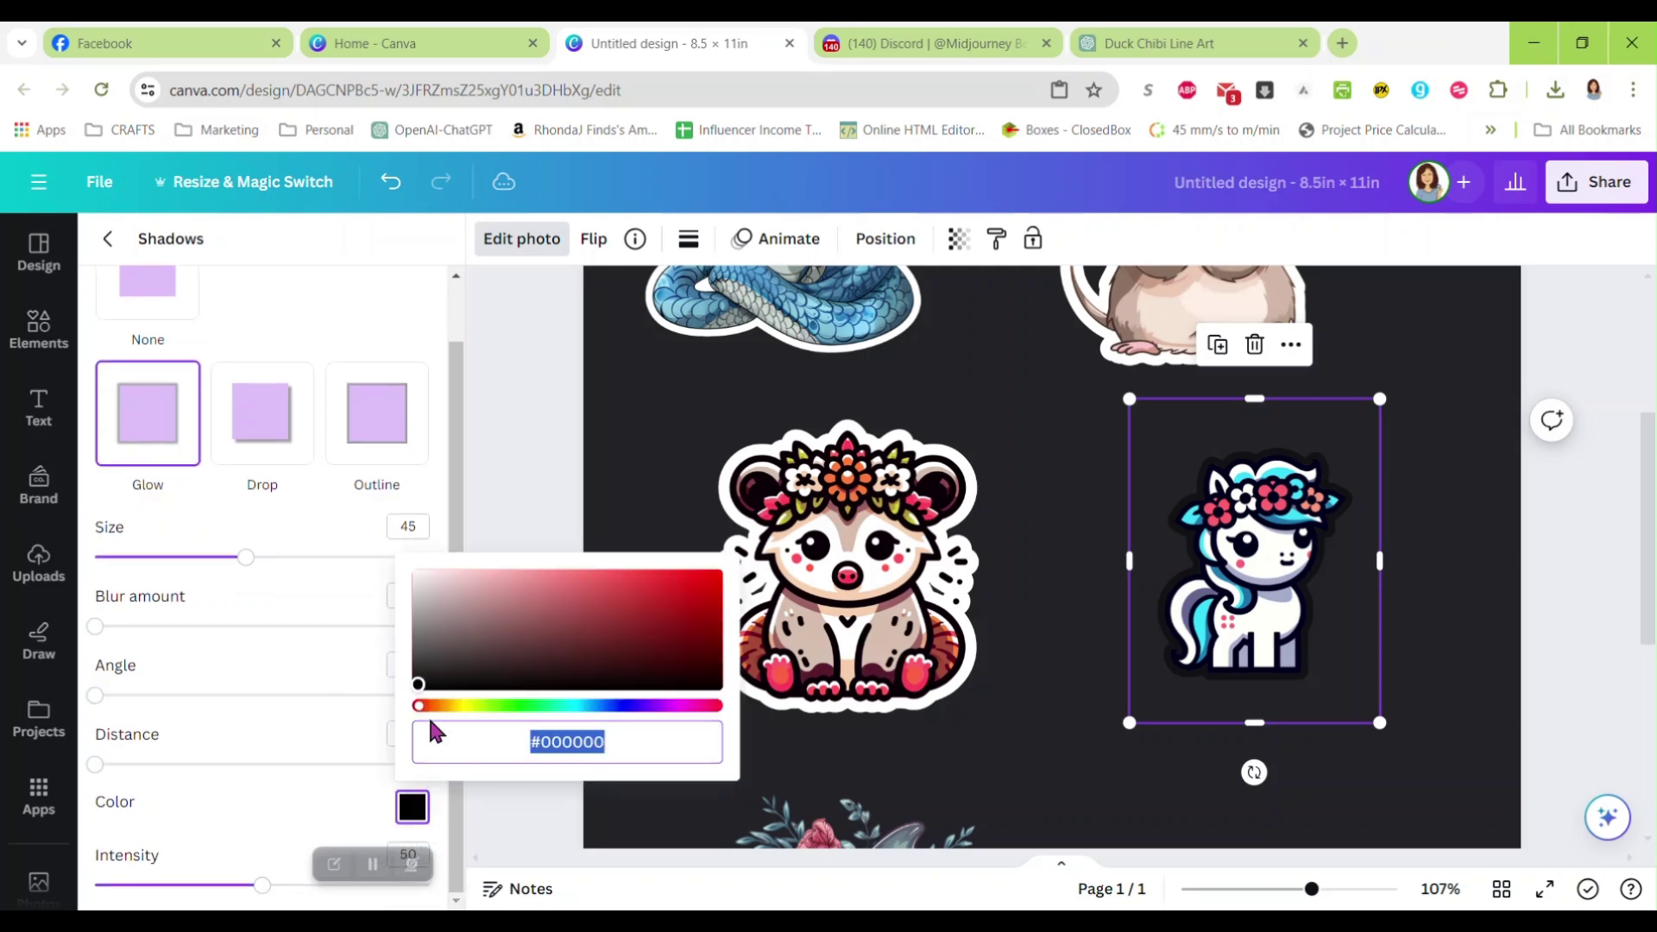
left_click_drag(417, 685, 398, 565)
left_click_drag(262, 884, 429, 884)
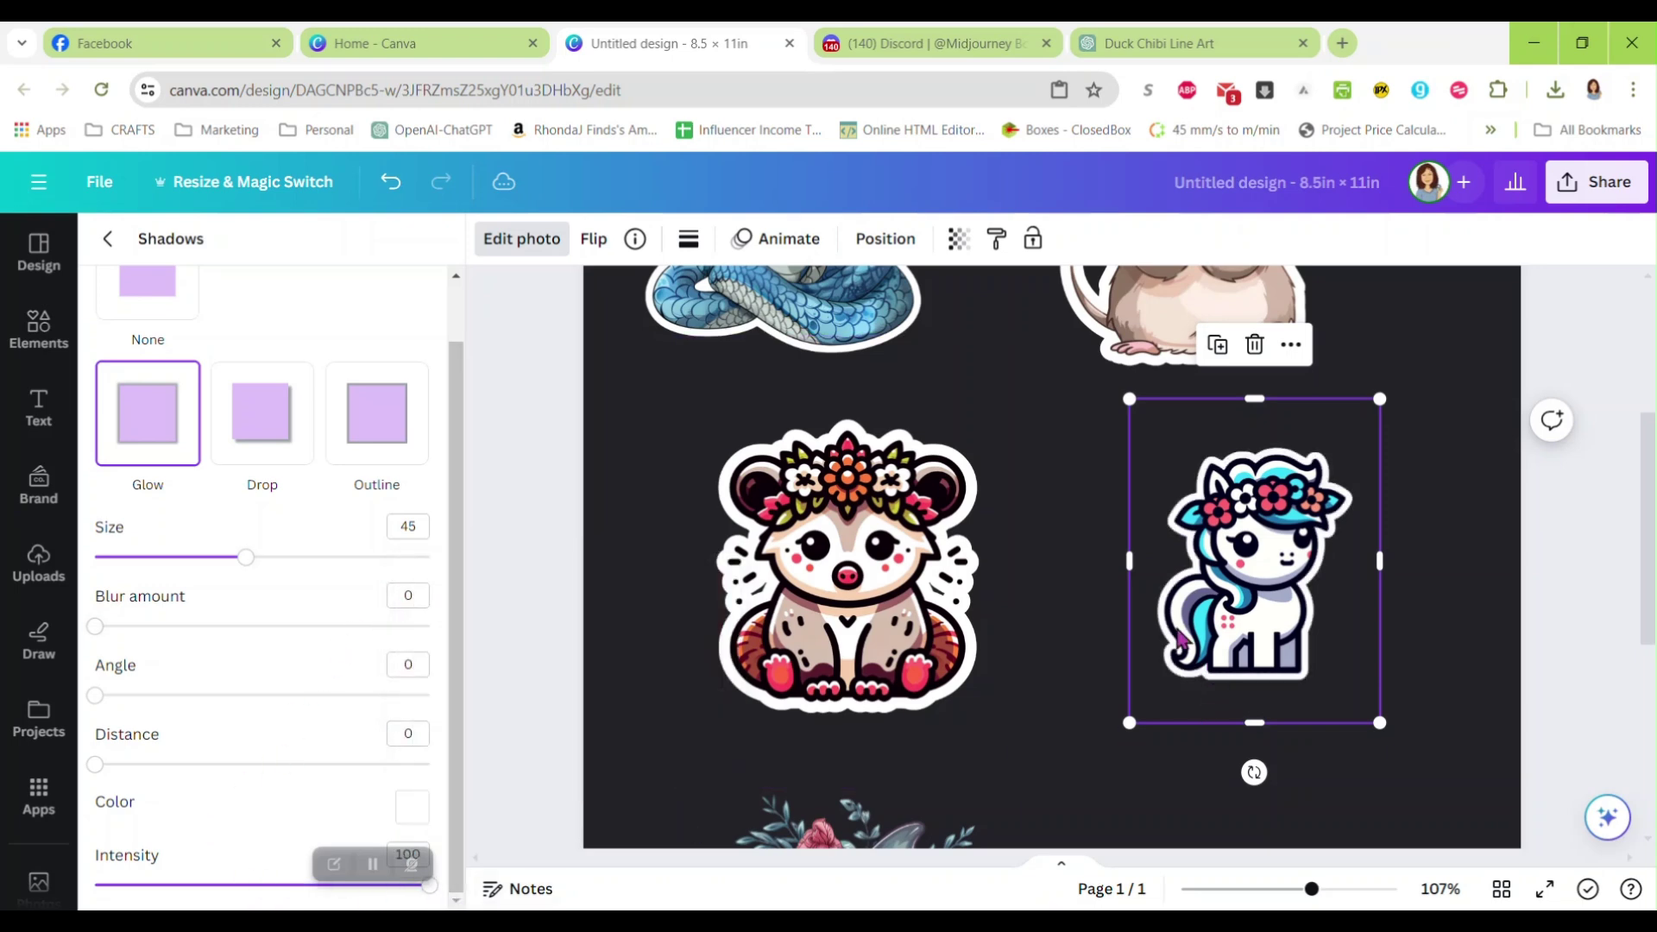
Step: Select the dolphin sticker and set its glow to size 45, blur 0, angle 0
scroll(1082, 553, "down", 5)
left_click(992, 543)
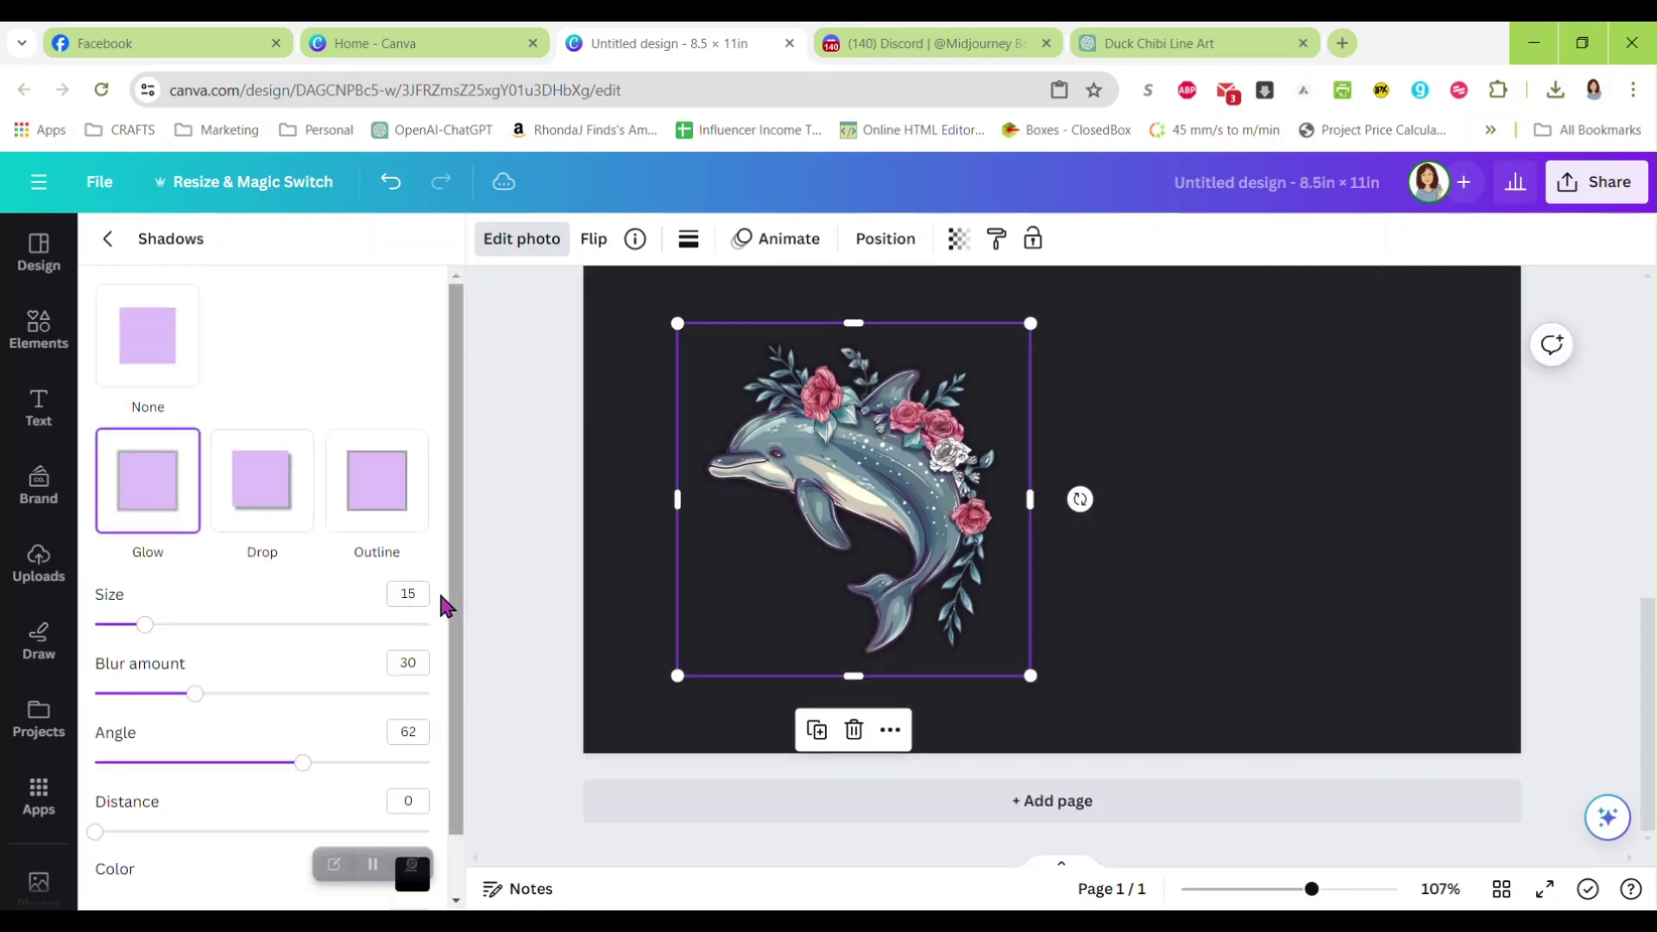
left_click(409, 593)
type("45")
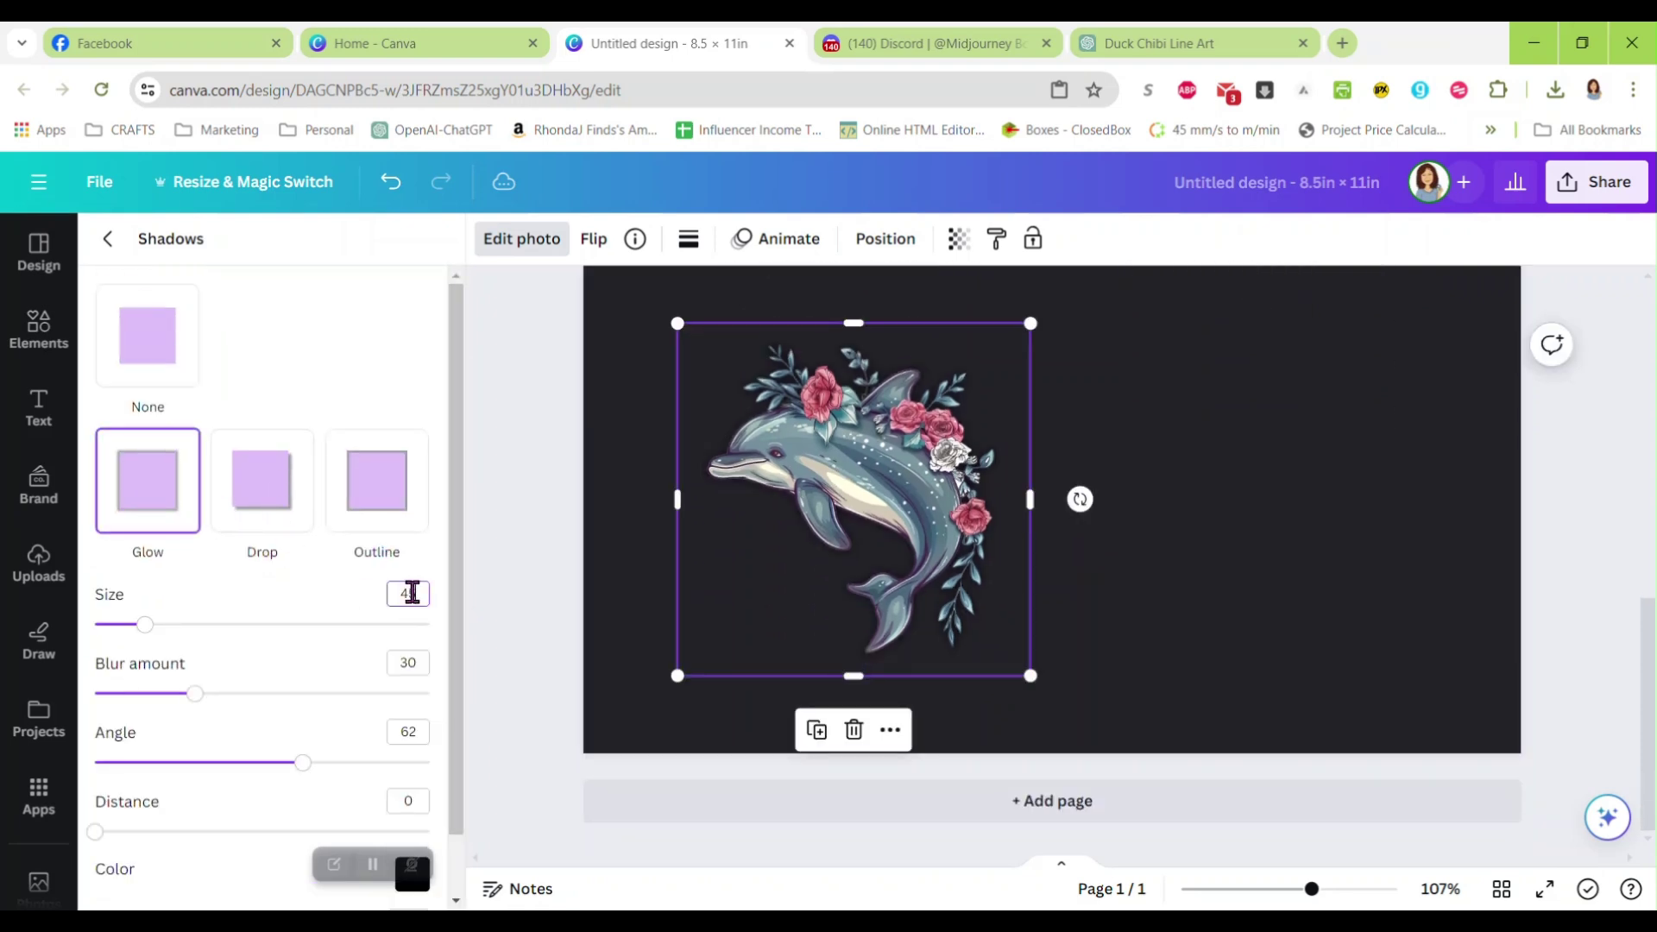
left_click(415, 663)
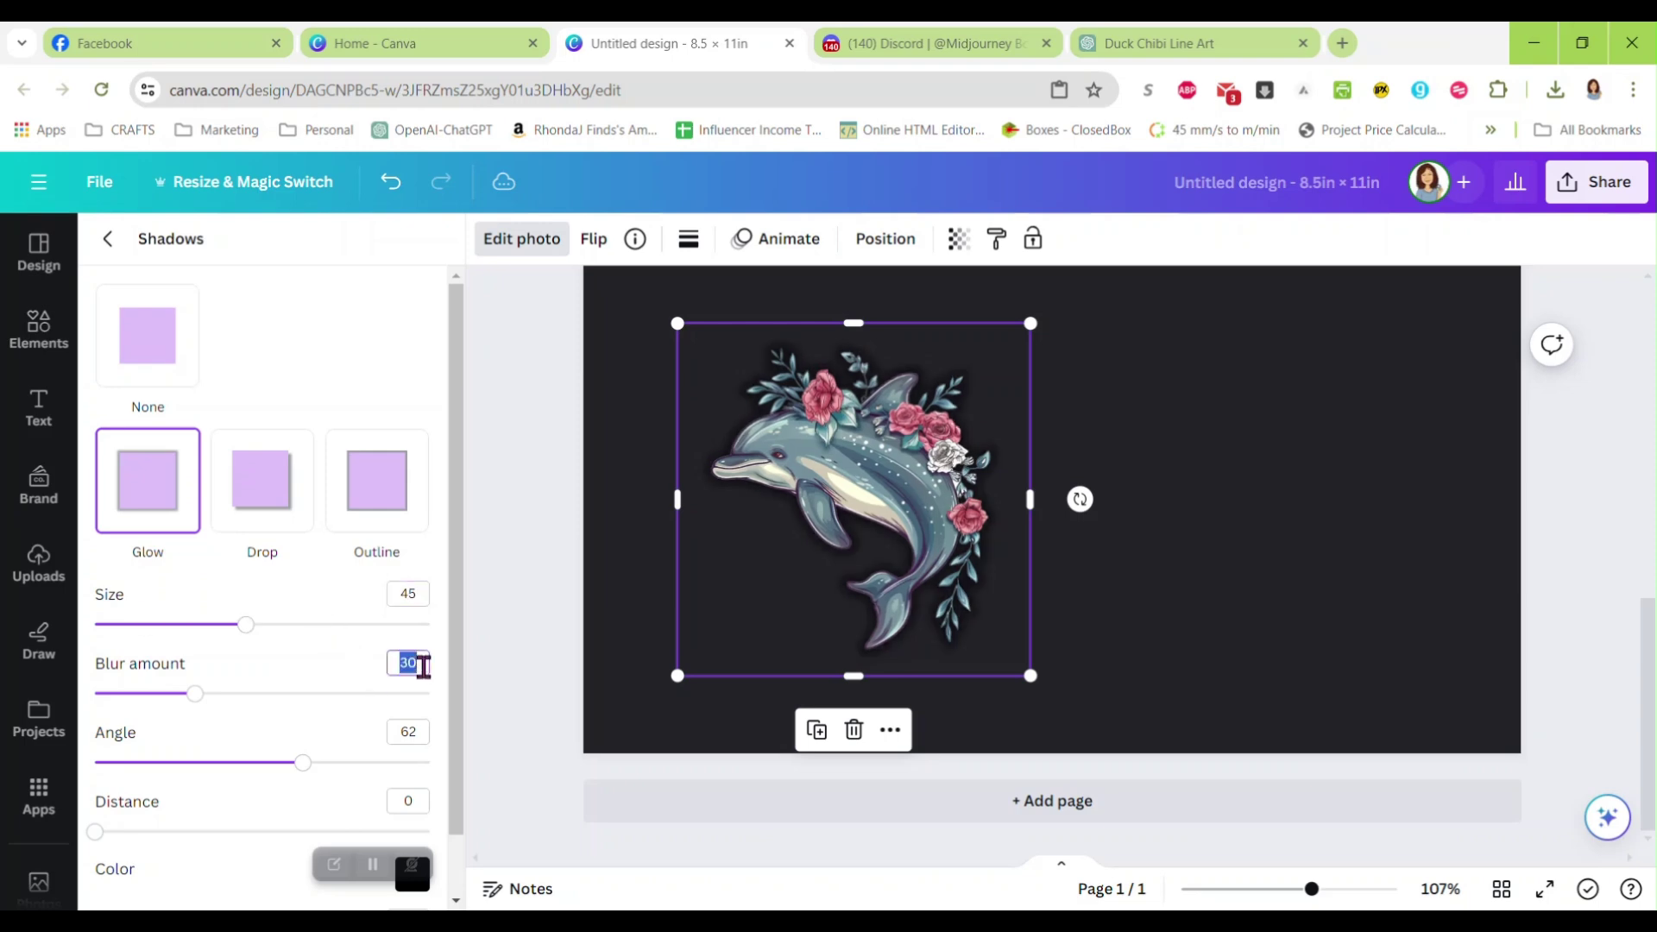
type("0")
left_click(412, 730)
type("0")
Step: Make the dolphin's glow colour #FFFFFF at intensity 100
scroll(354, 743, "down", 1)
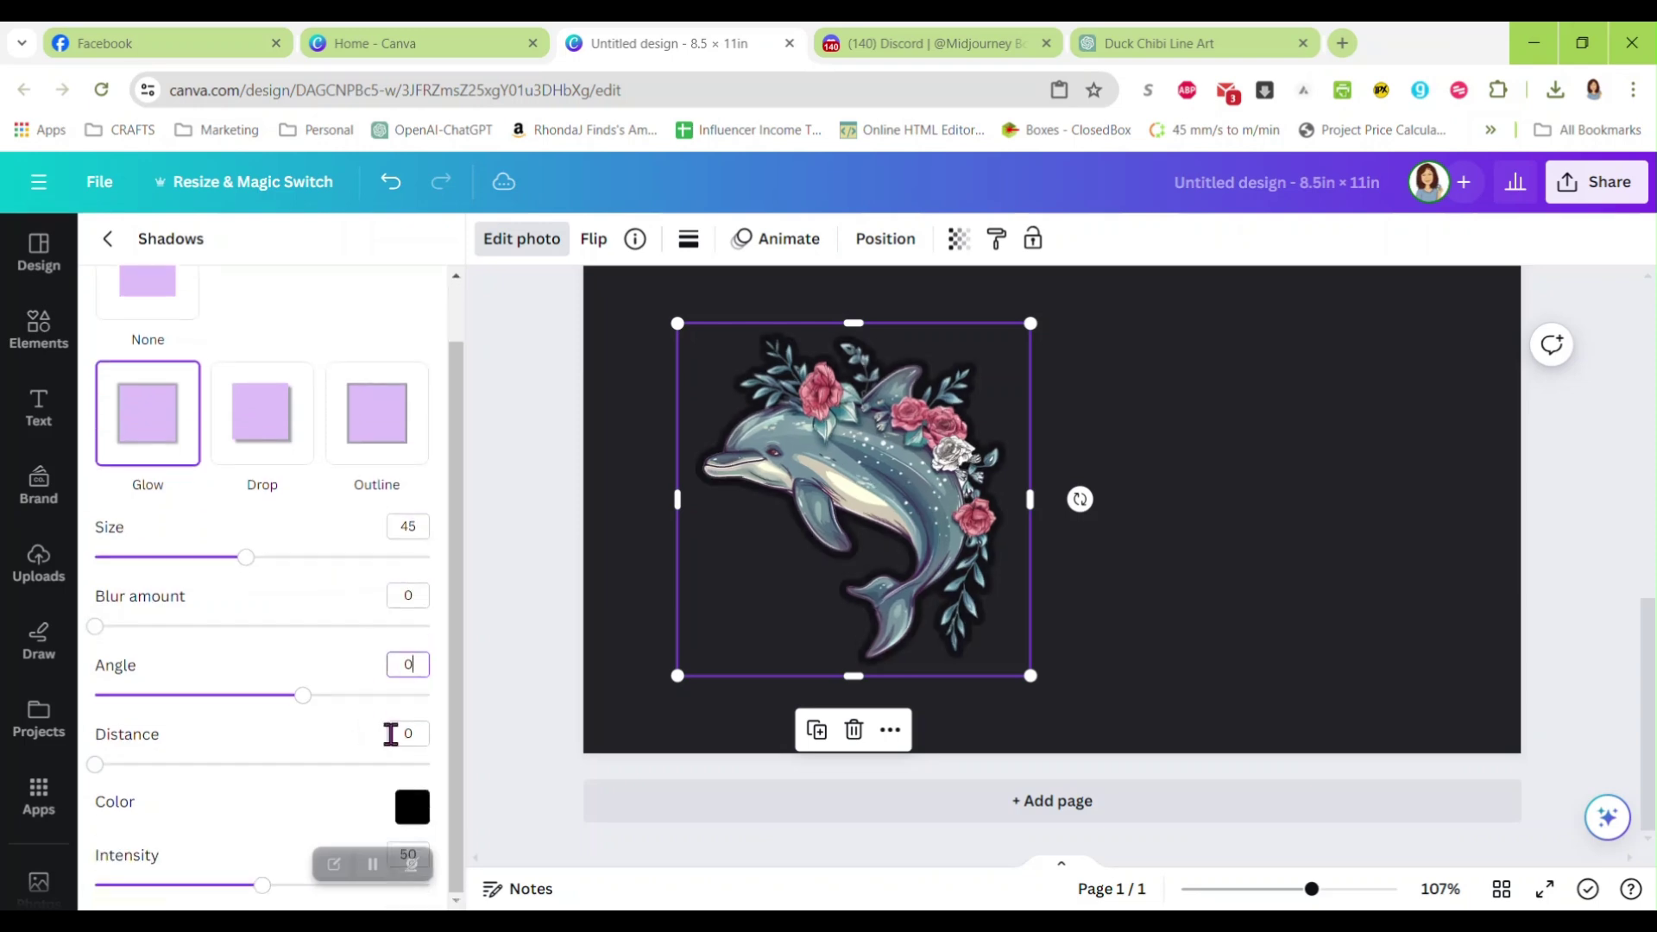
left_click(413, 807)
type("#FFFFFF")
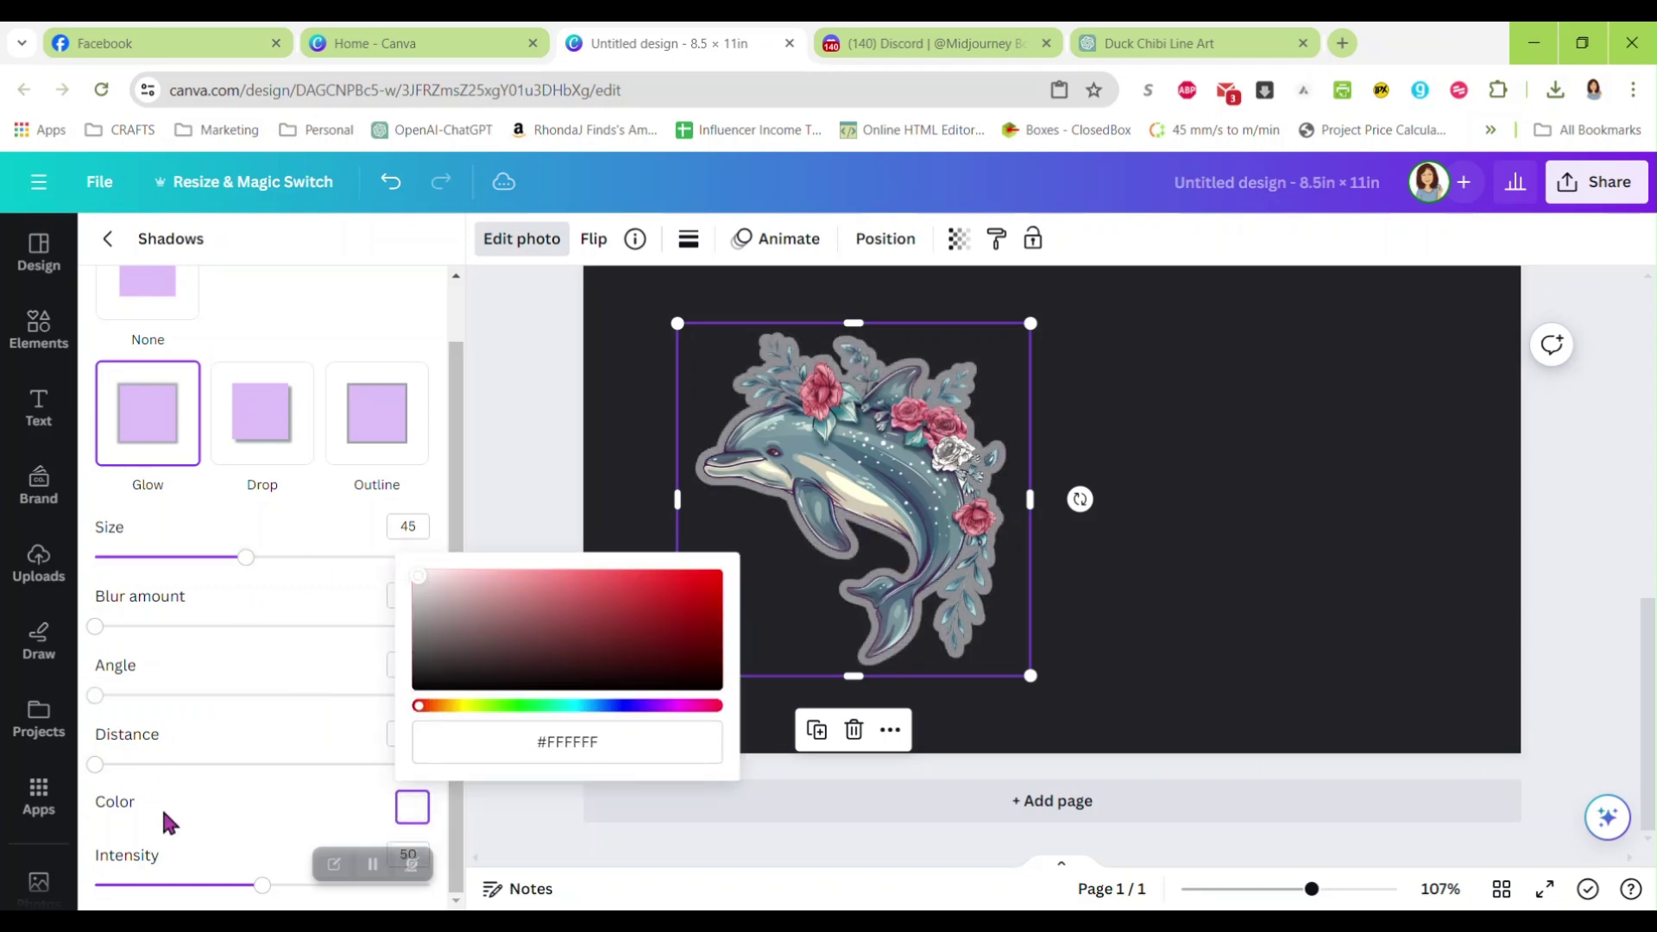
left_click_drag(259, 890, 449, 901)
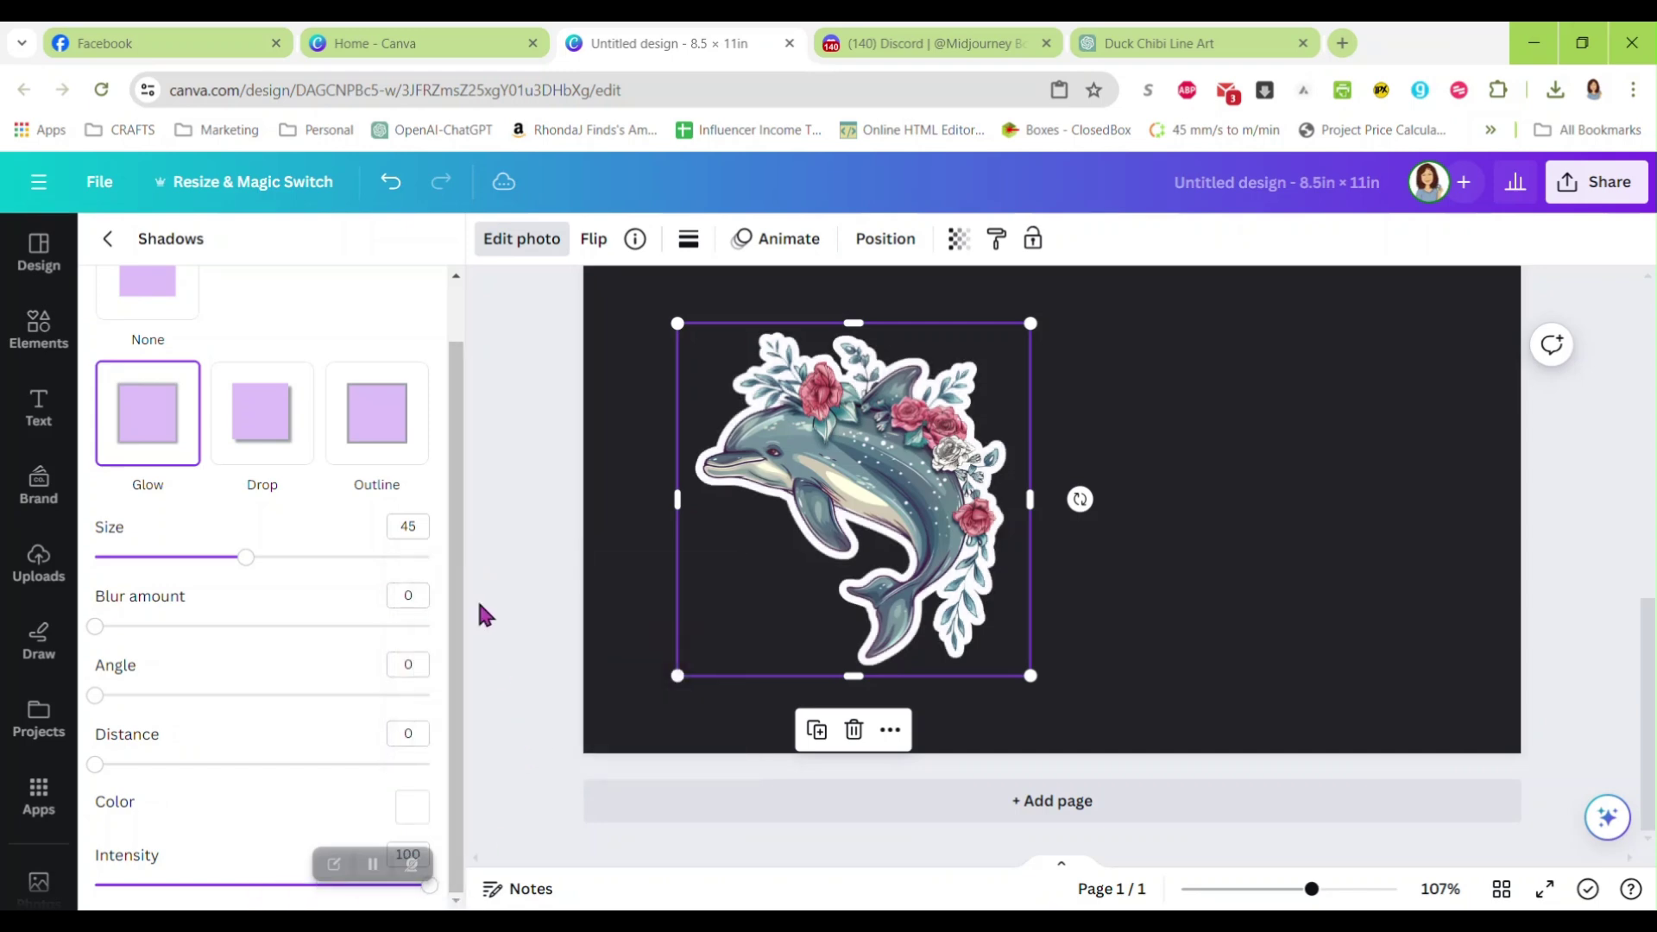
Step: Close the shadow settings and zoom out to view the whole page
left_click(511, 363)
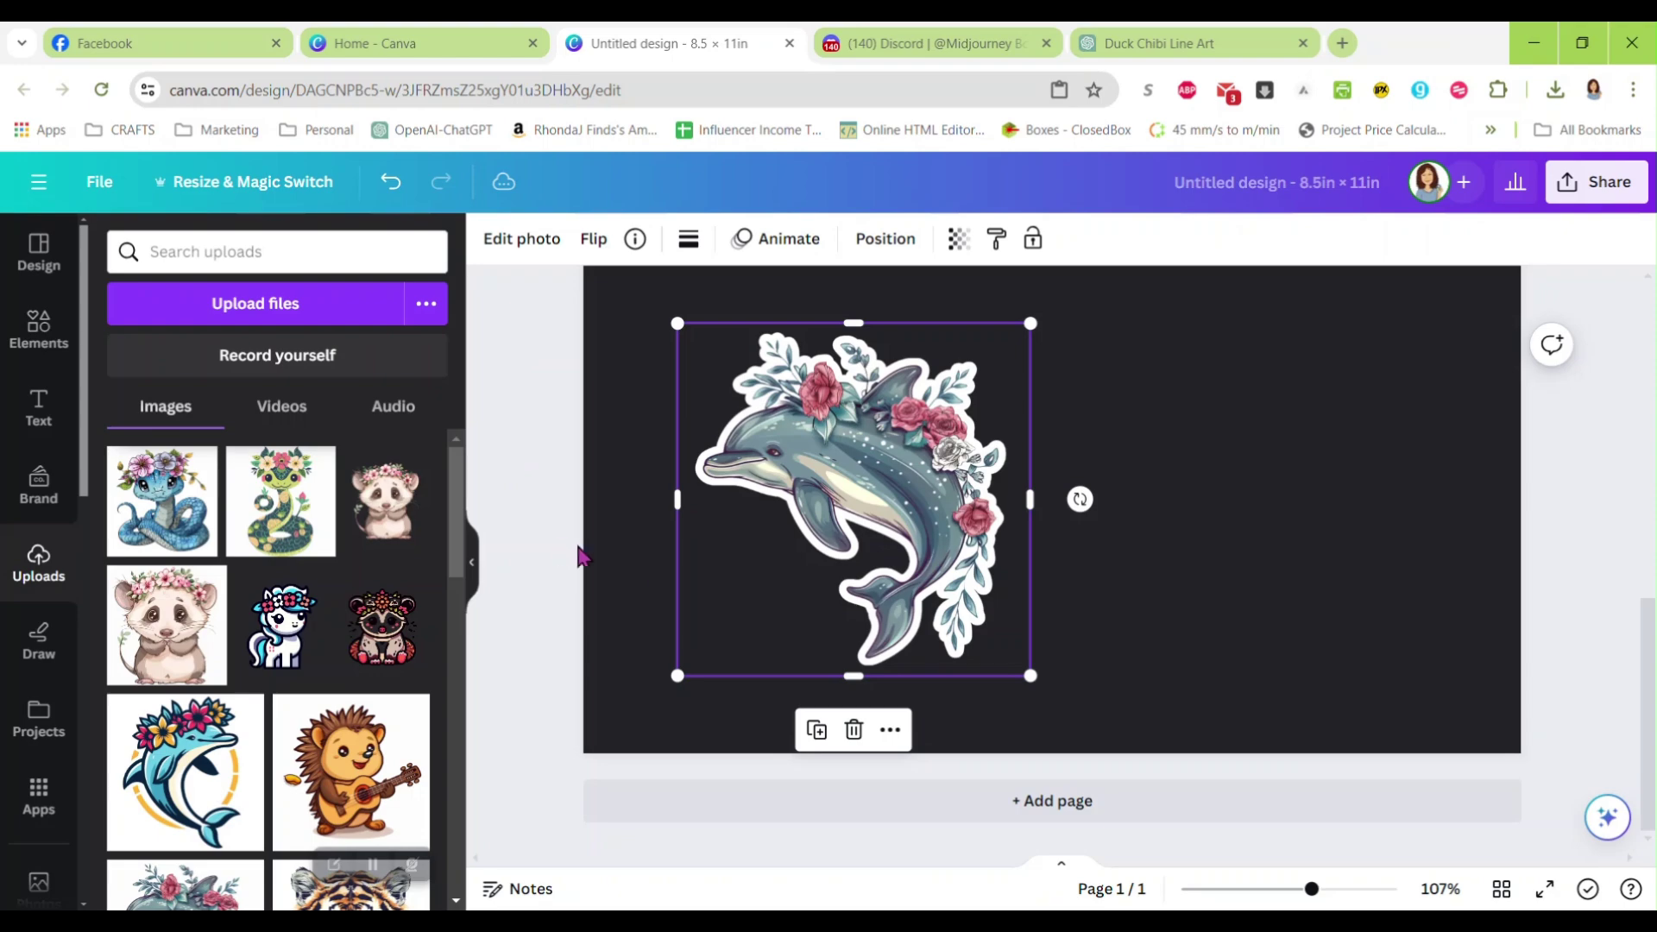
scroll(954, 636, "up", 2)
scroll(1073, 565, "up", 5)
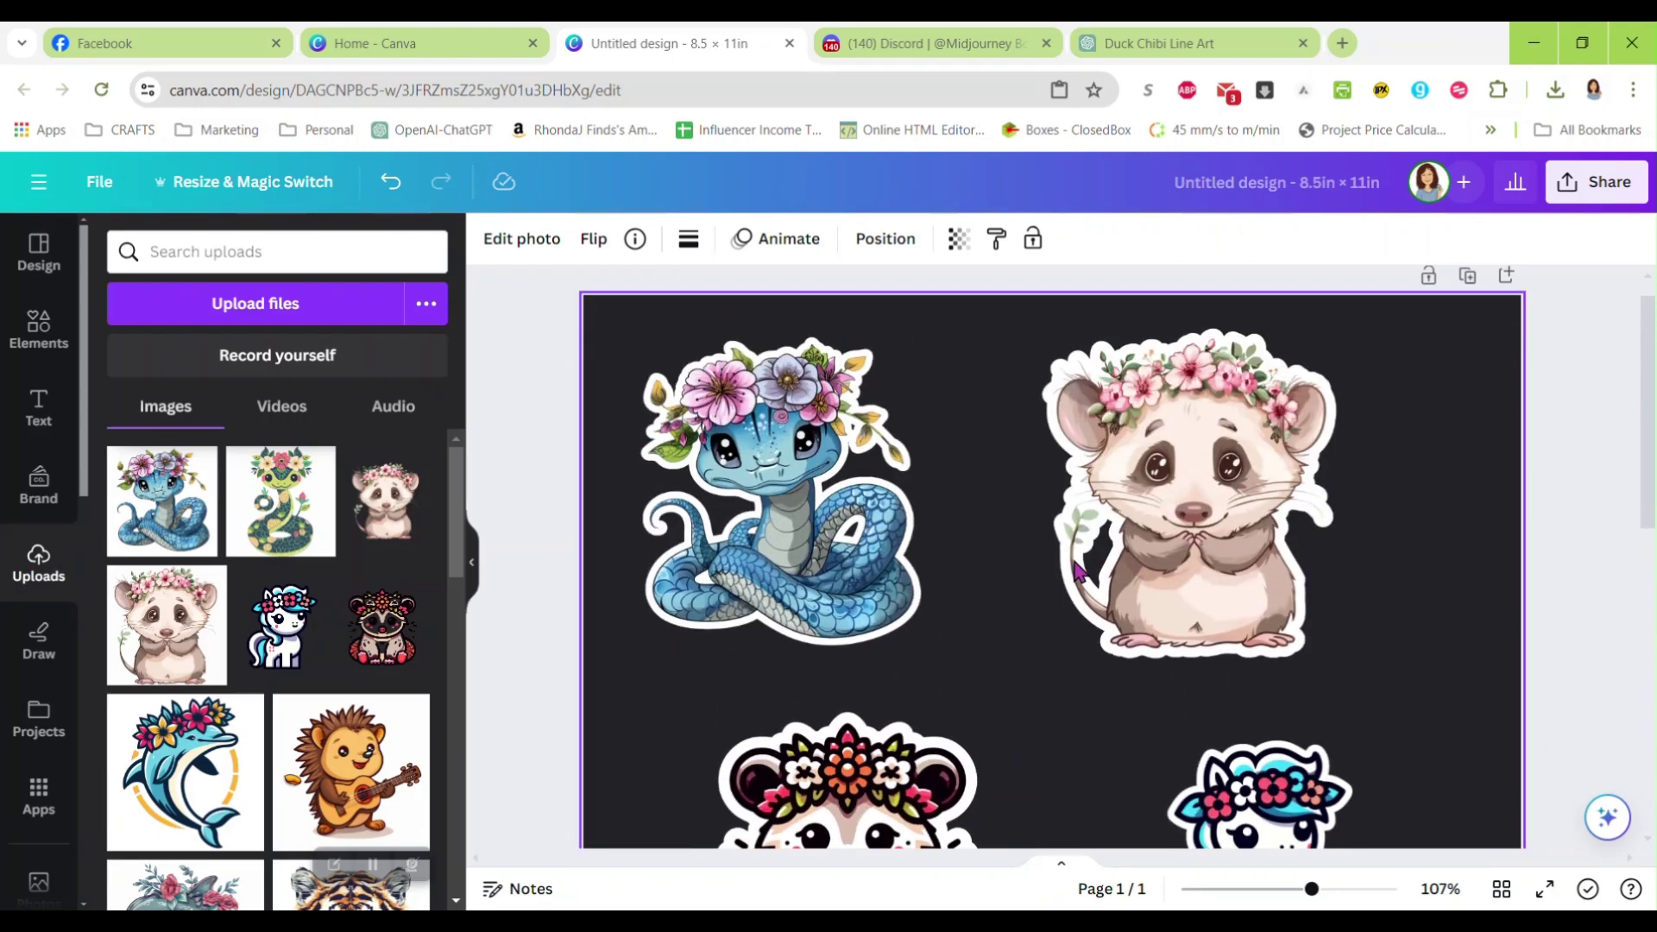
left_click_drag(1310, 888, 1267, 892)
left_click(1394, 680)
Step: Set the page background colour to white
scroll(1313, 514, "down", 2)
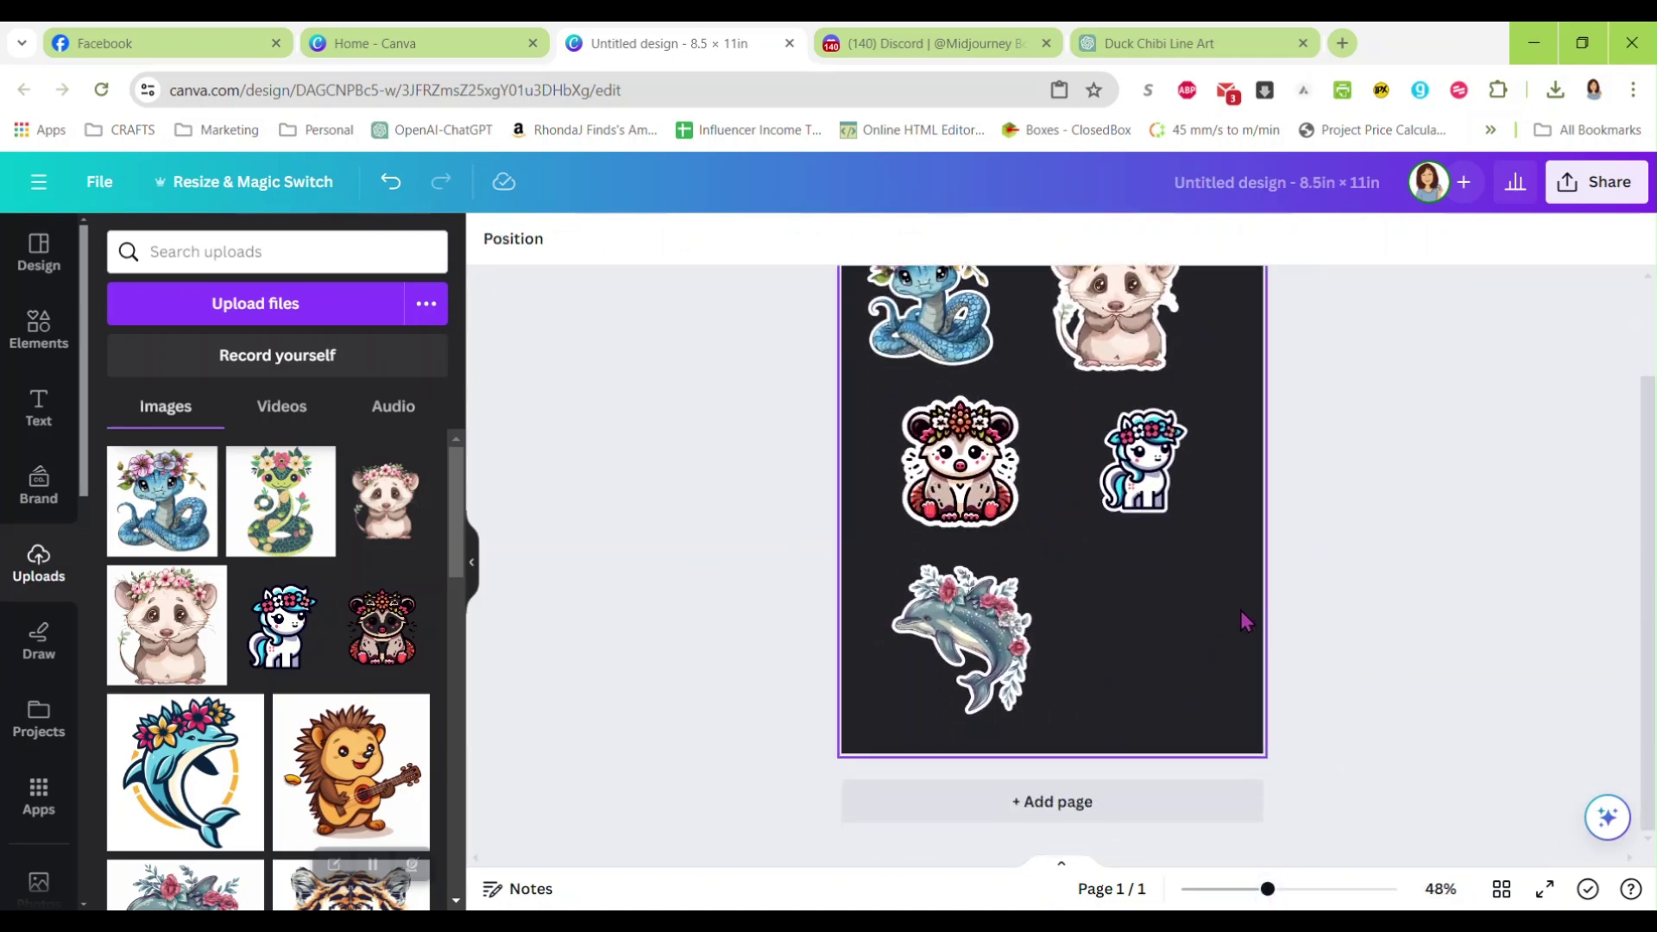
left_click(1239, 611)
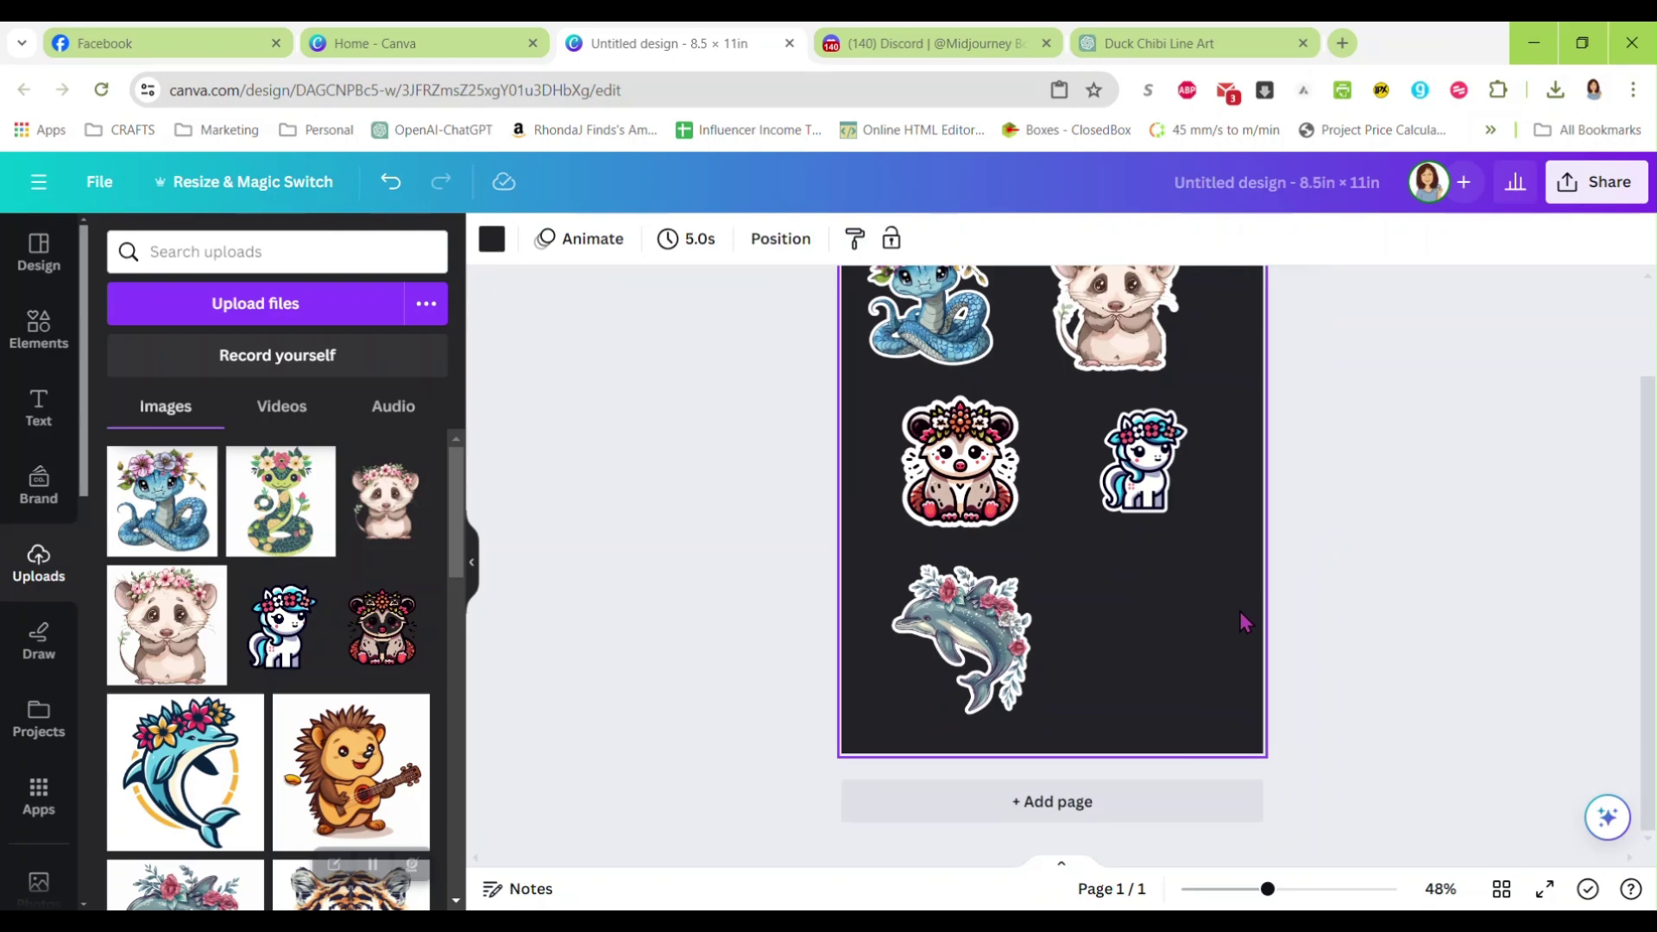
left_click(492, 245)
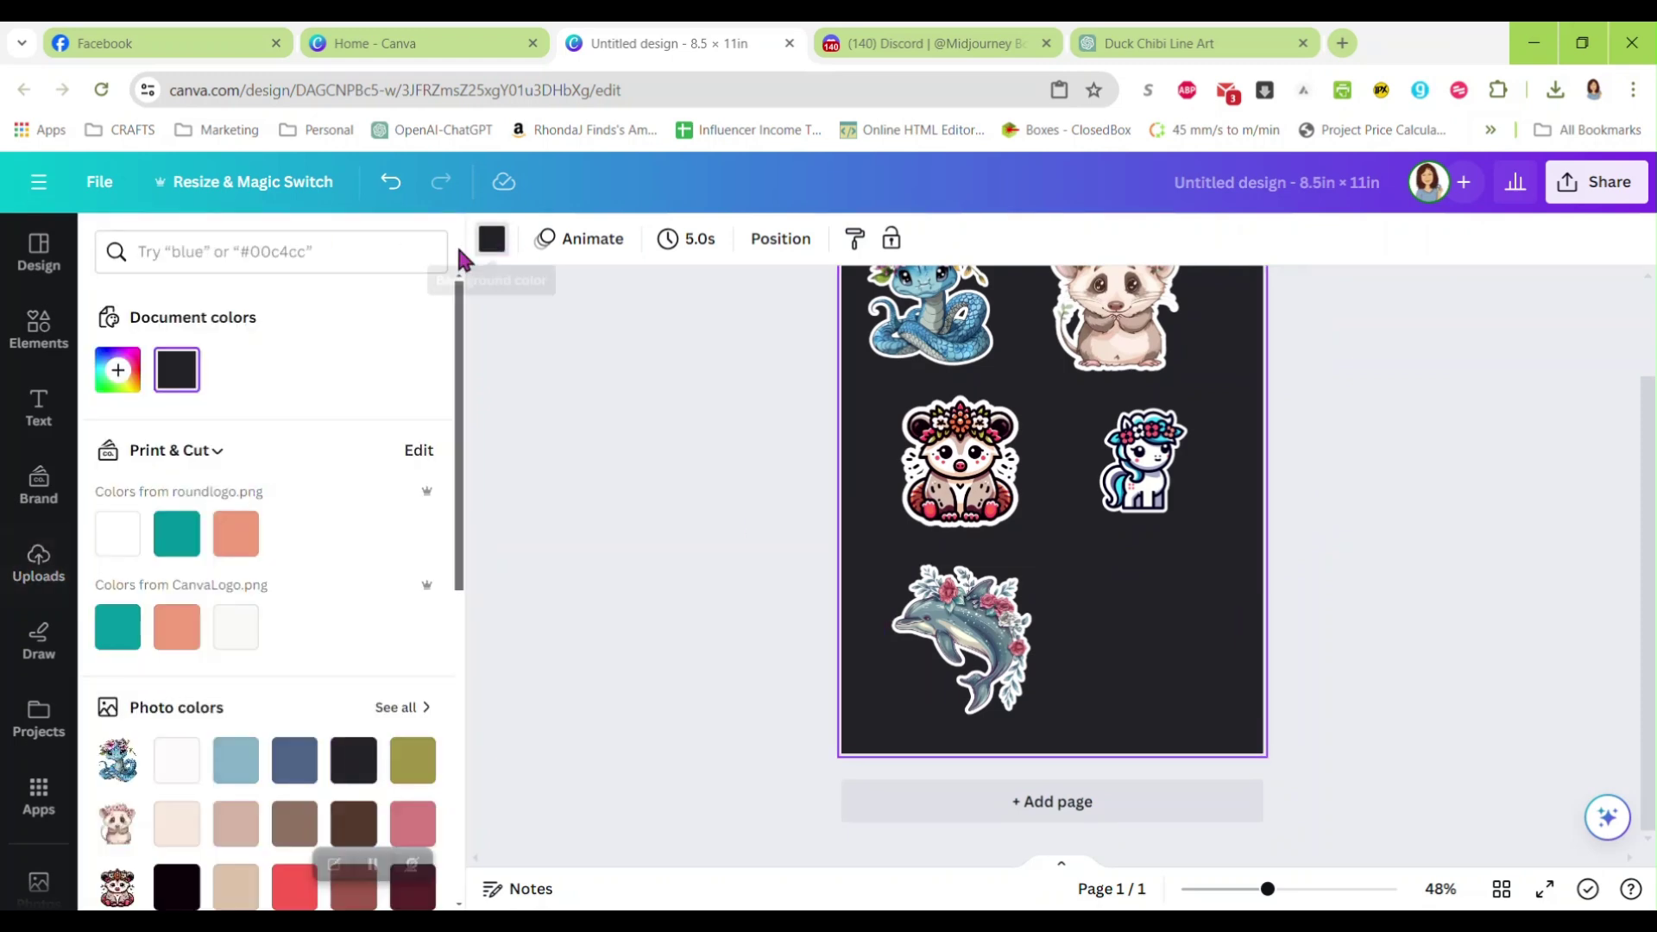
left_click(110, 546)
left_click(1403, 556)
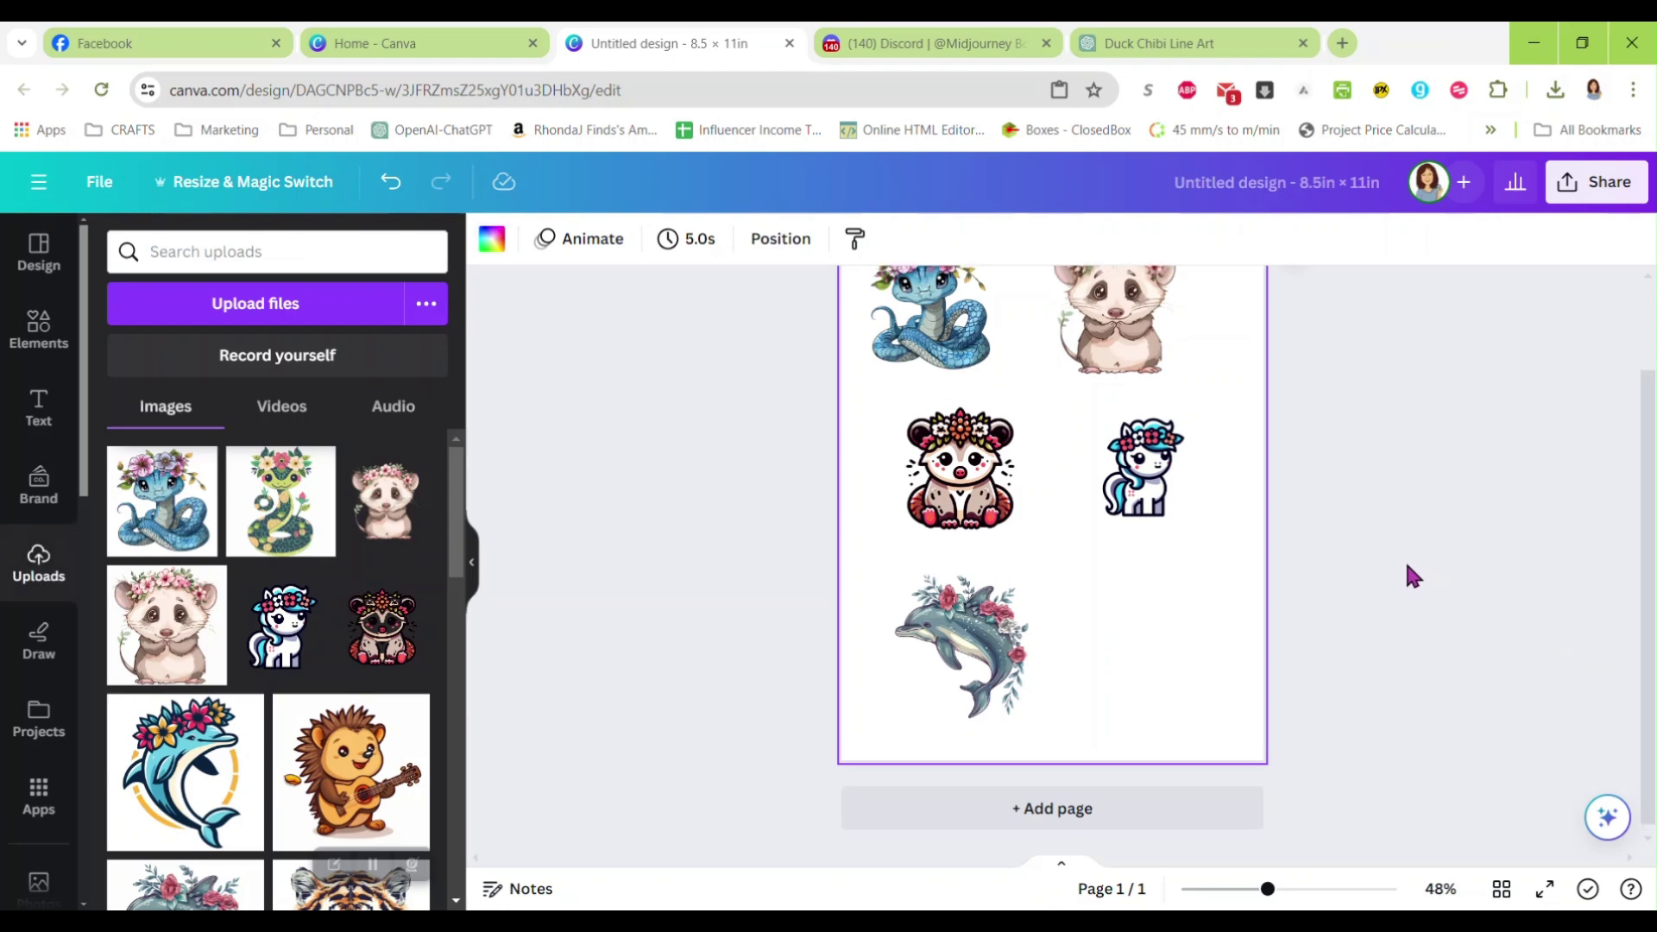
scroll(1404, 565, "up", 2)
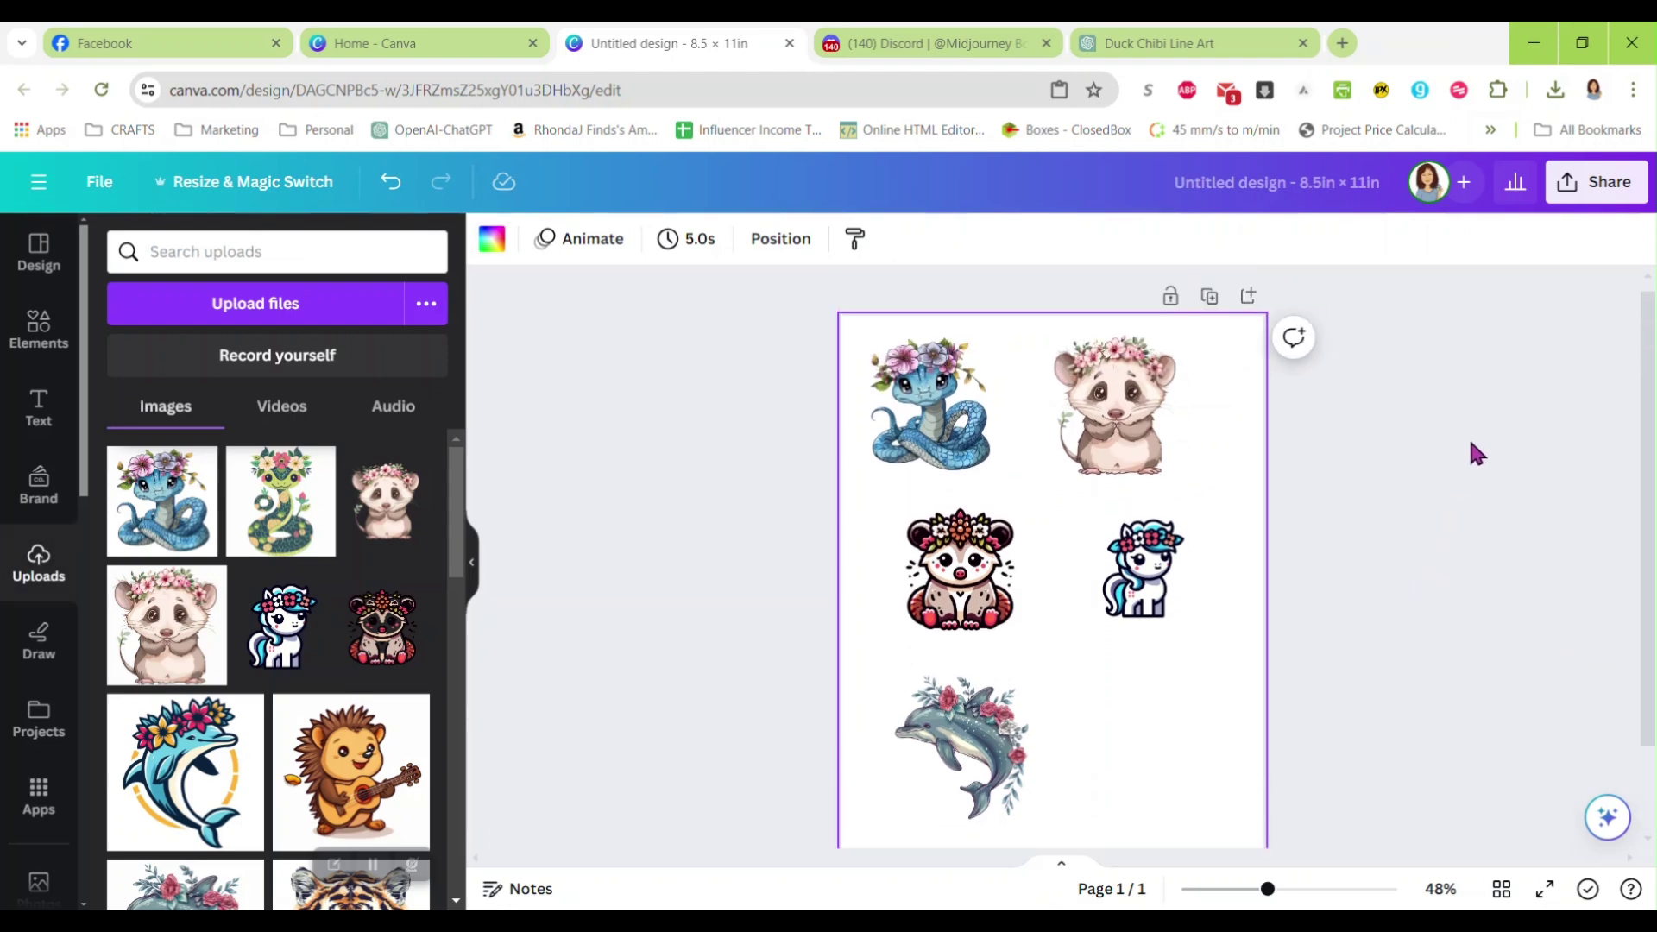
Step: Download the sheet as a transparent-background PNG saved as testsheet
left_click(1596, 182)
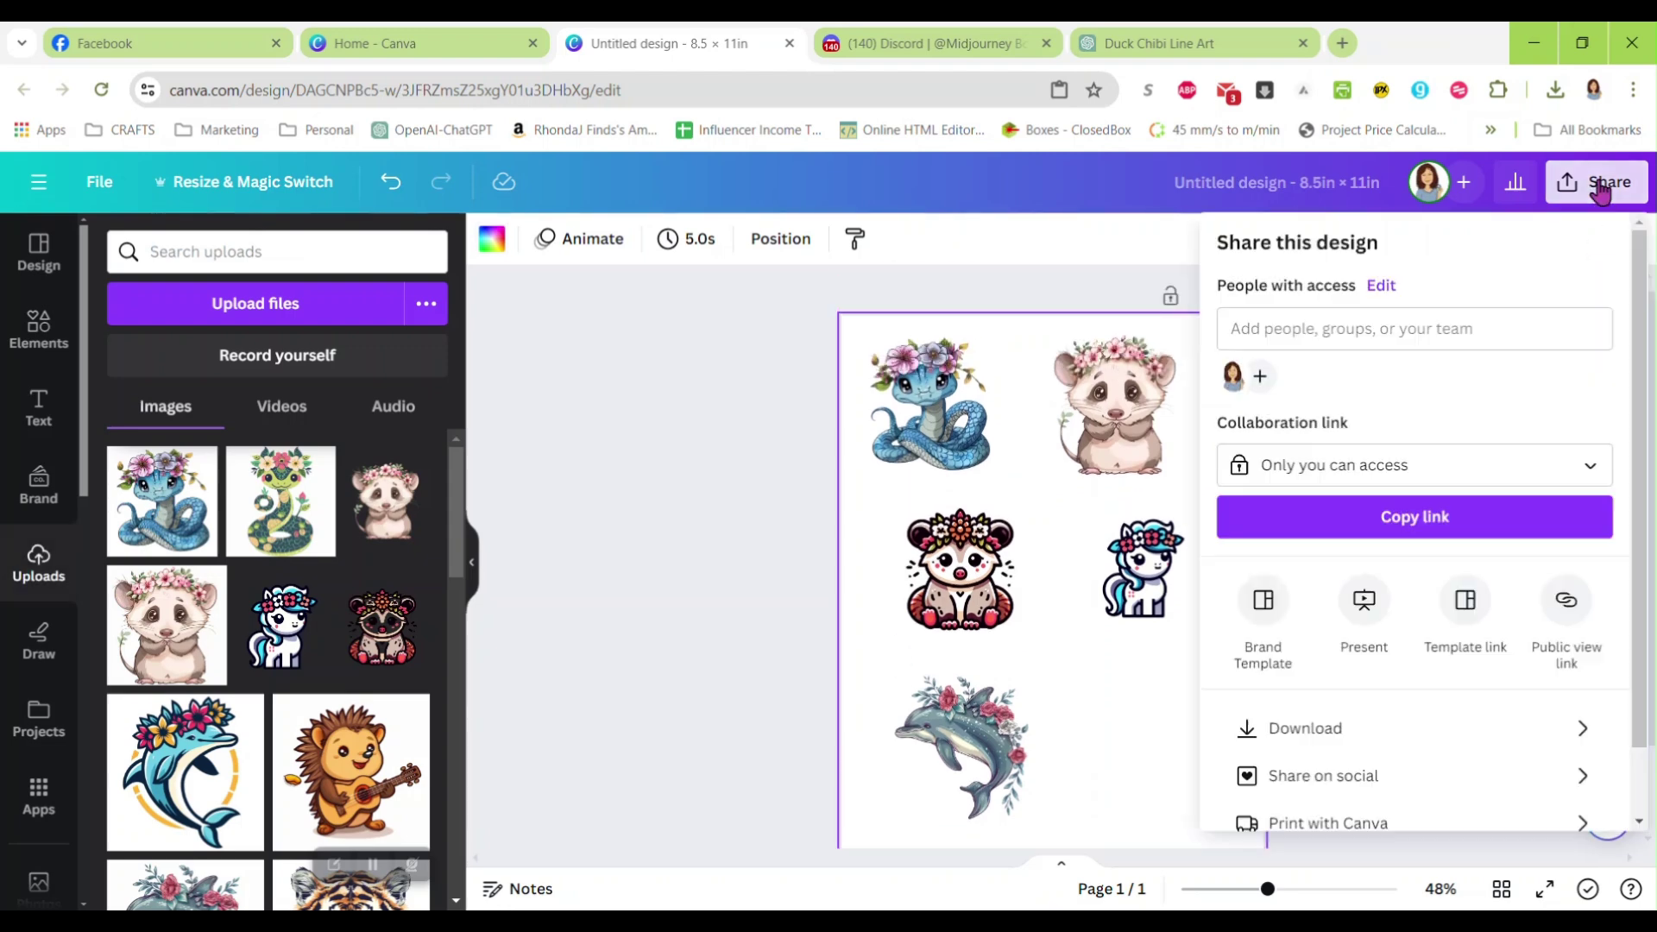
left_click(1375, 735)
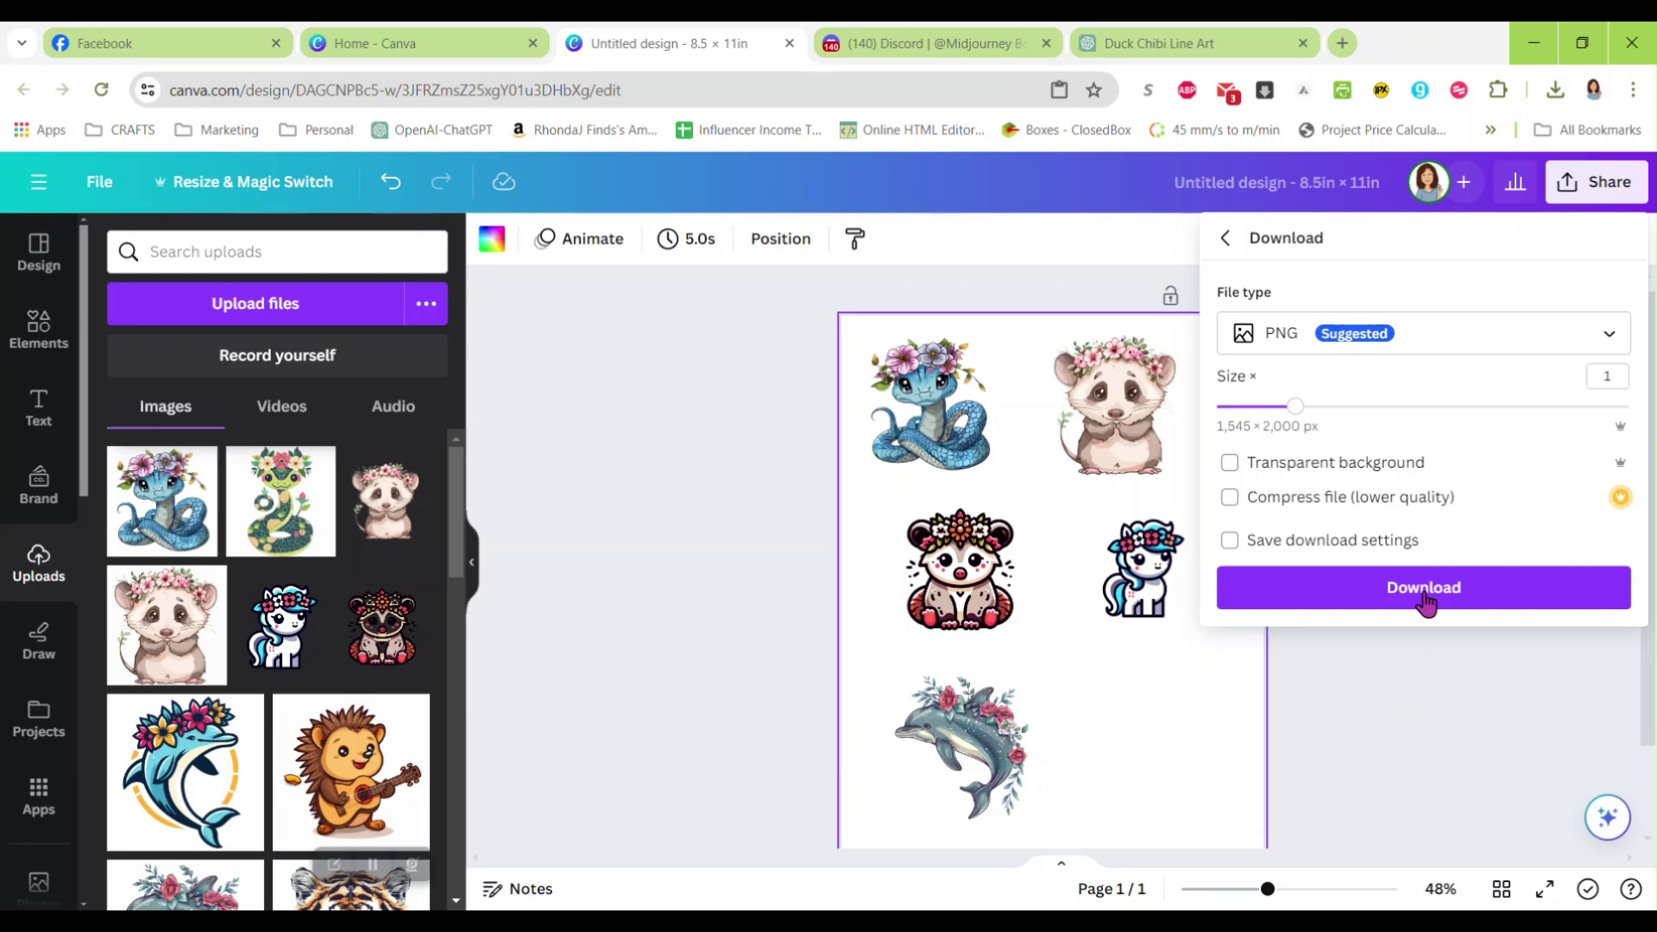
left_click(1378, 472)
left_click(1419, 584)
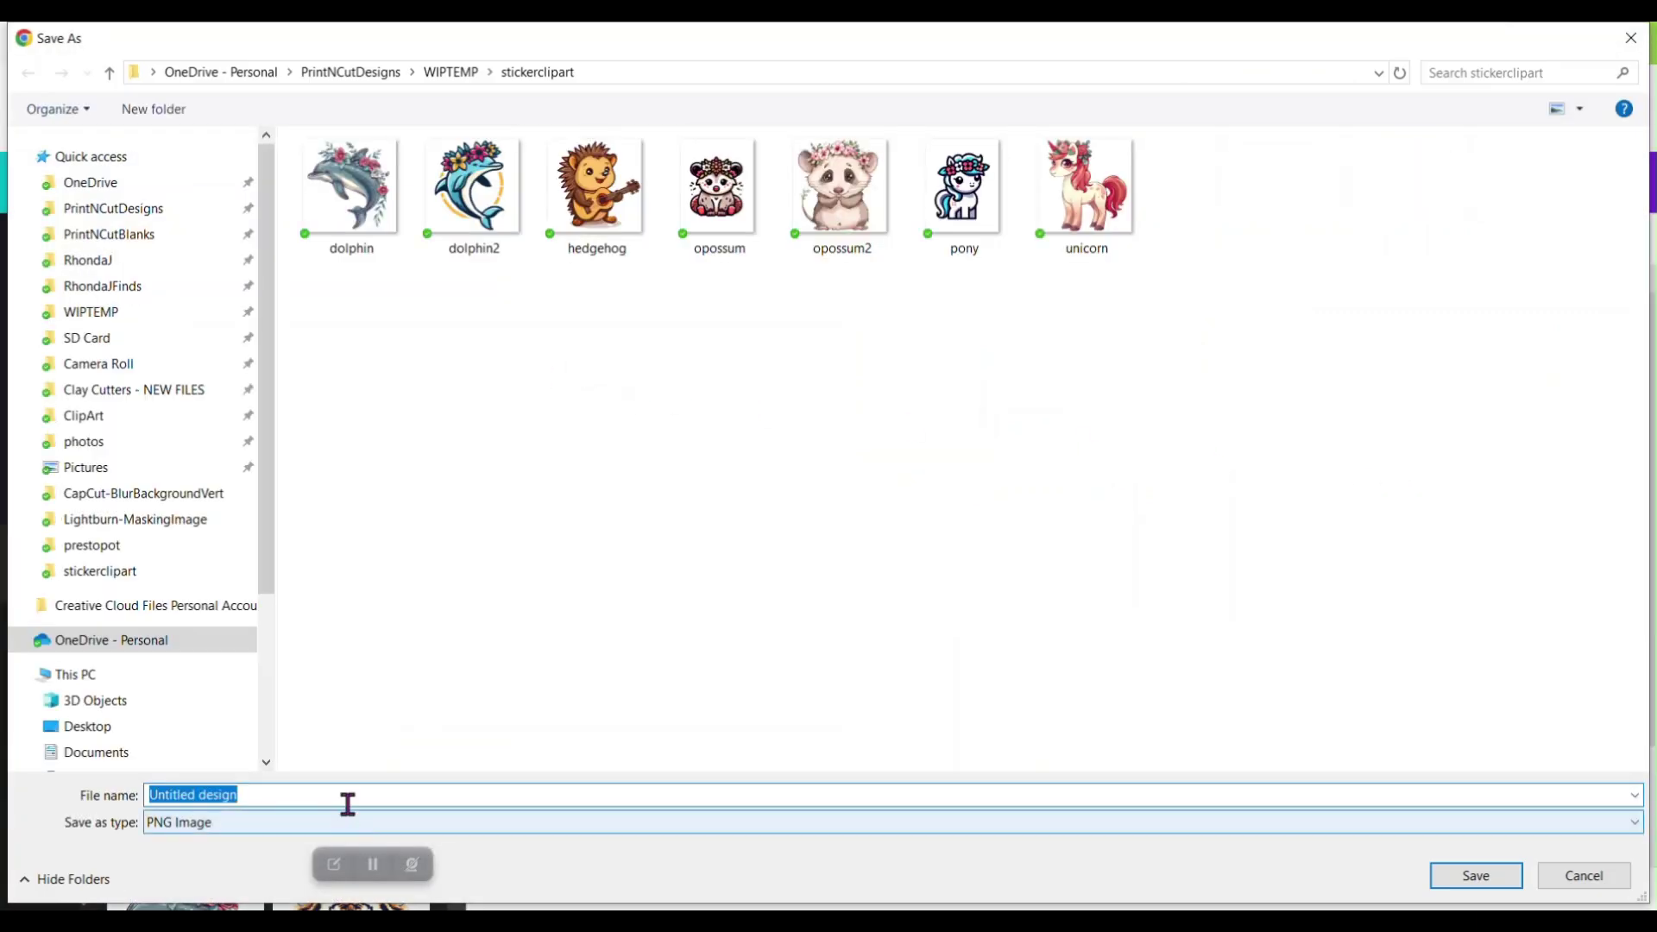
type("tests")
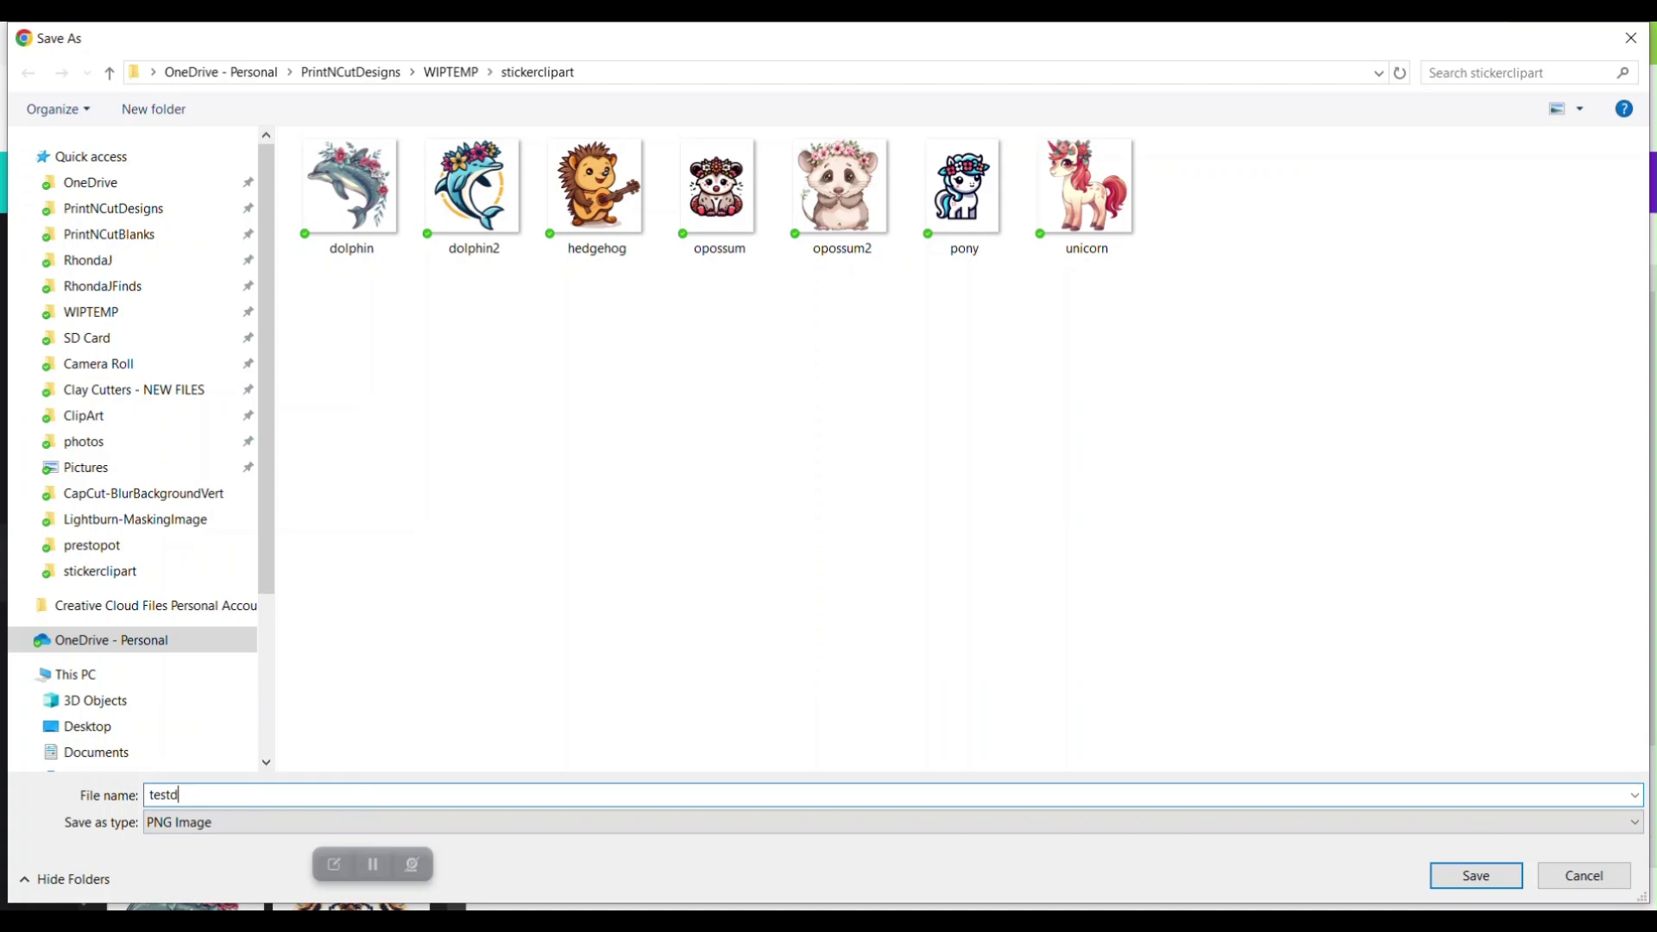
type("heet")
key("Return")
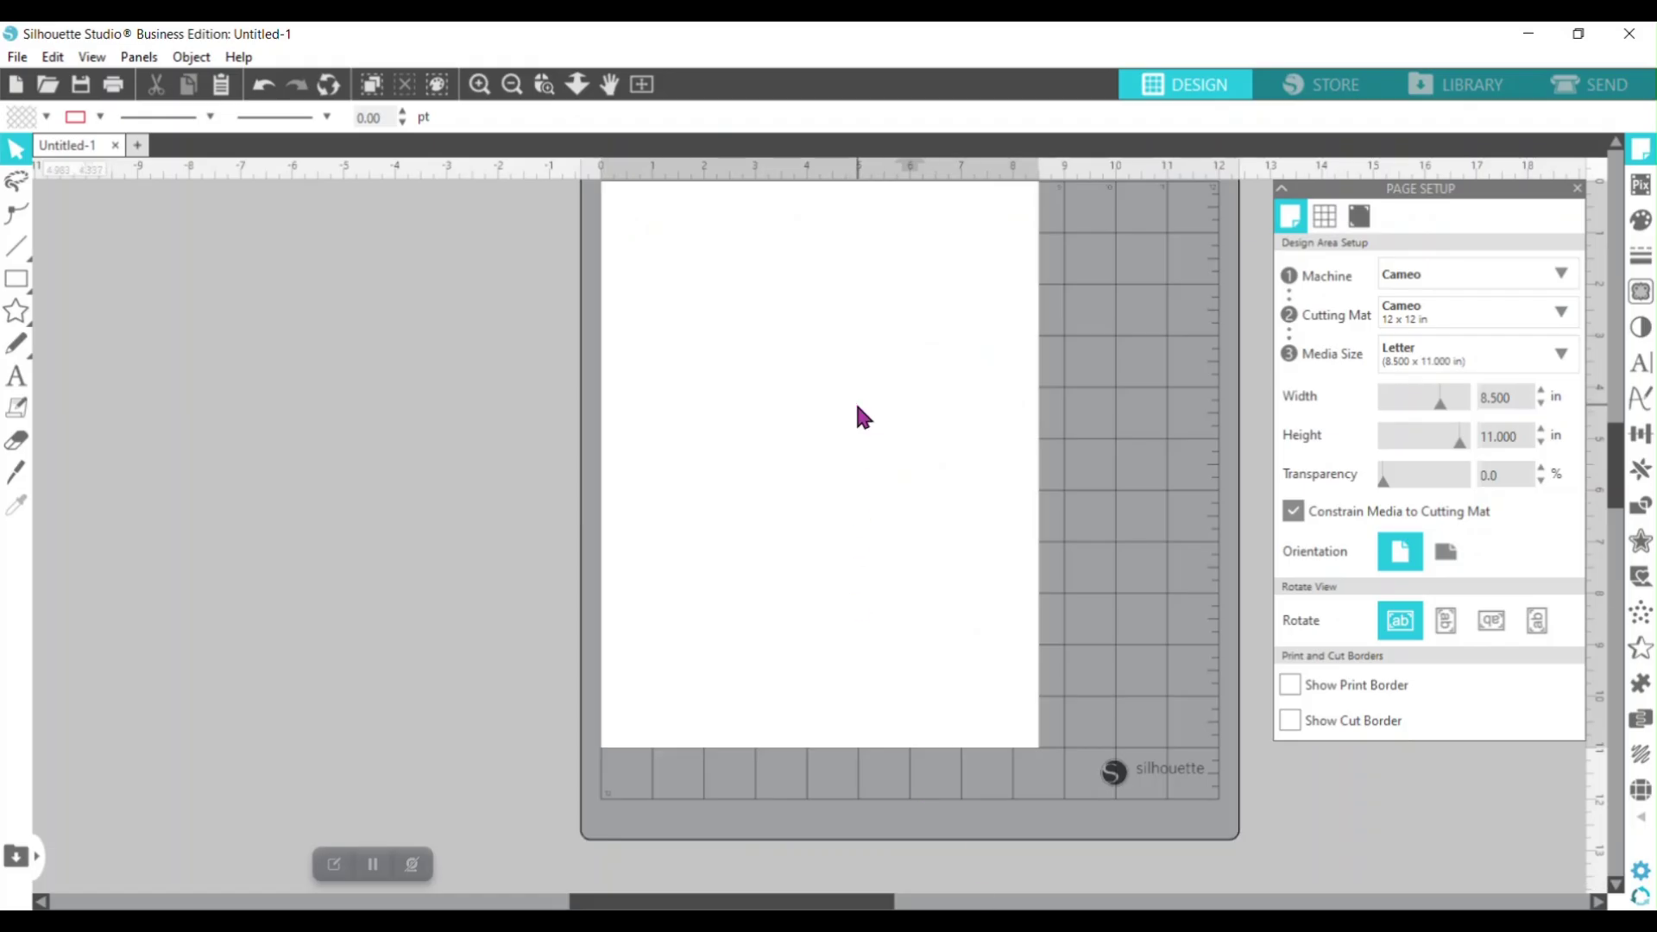
Step: Merge testsheet from the stickerclipart folder into the Silhouette Studio design via File > Merge
scroll(867, 406, "up", 1)
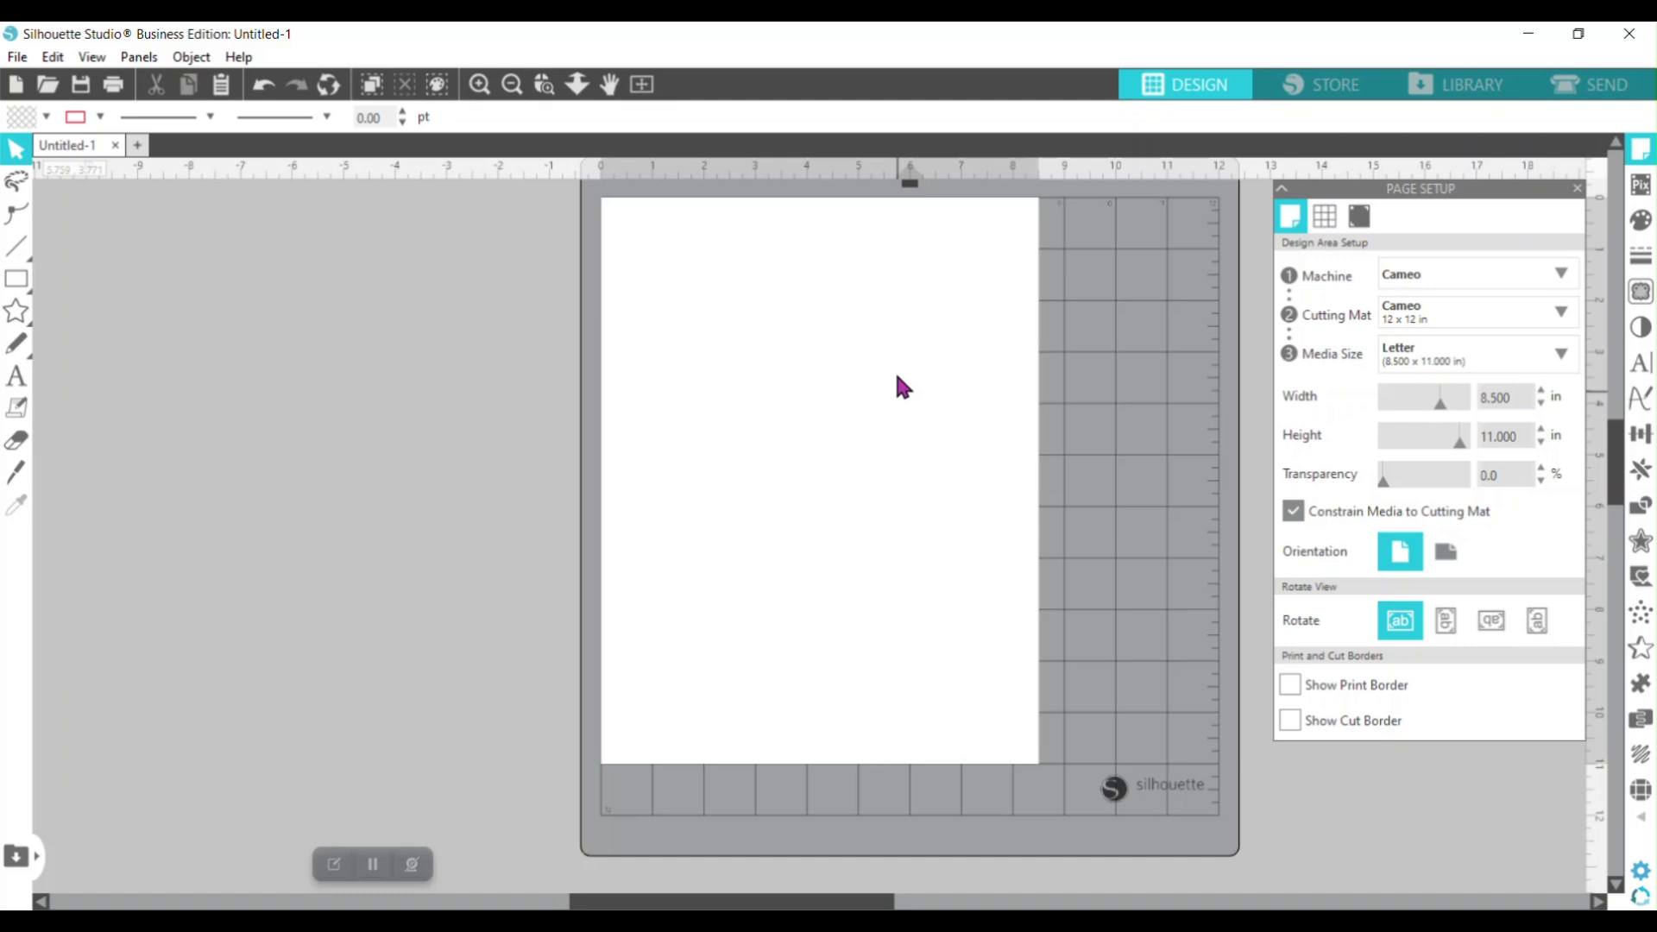
left_click(17, 57)
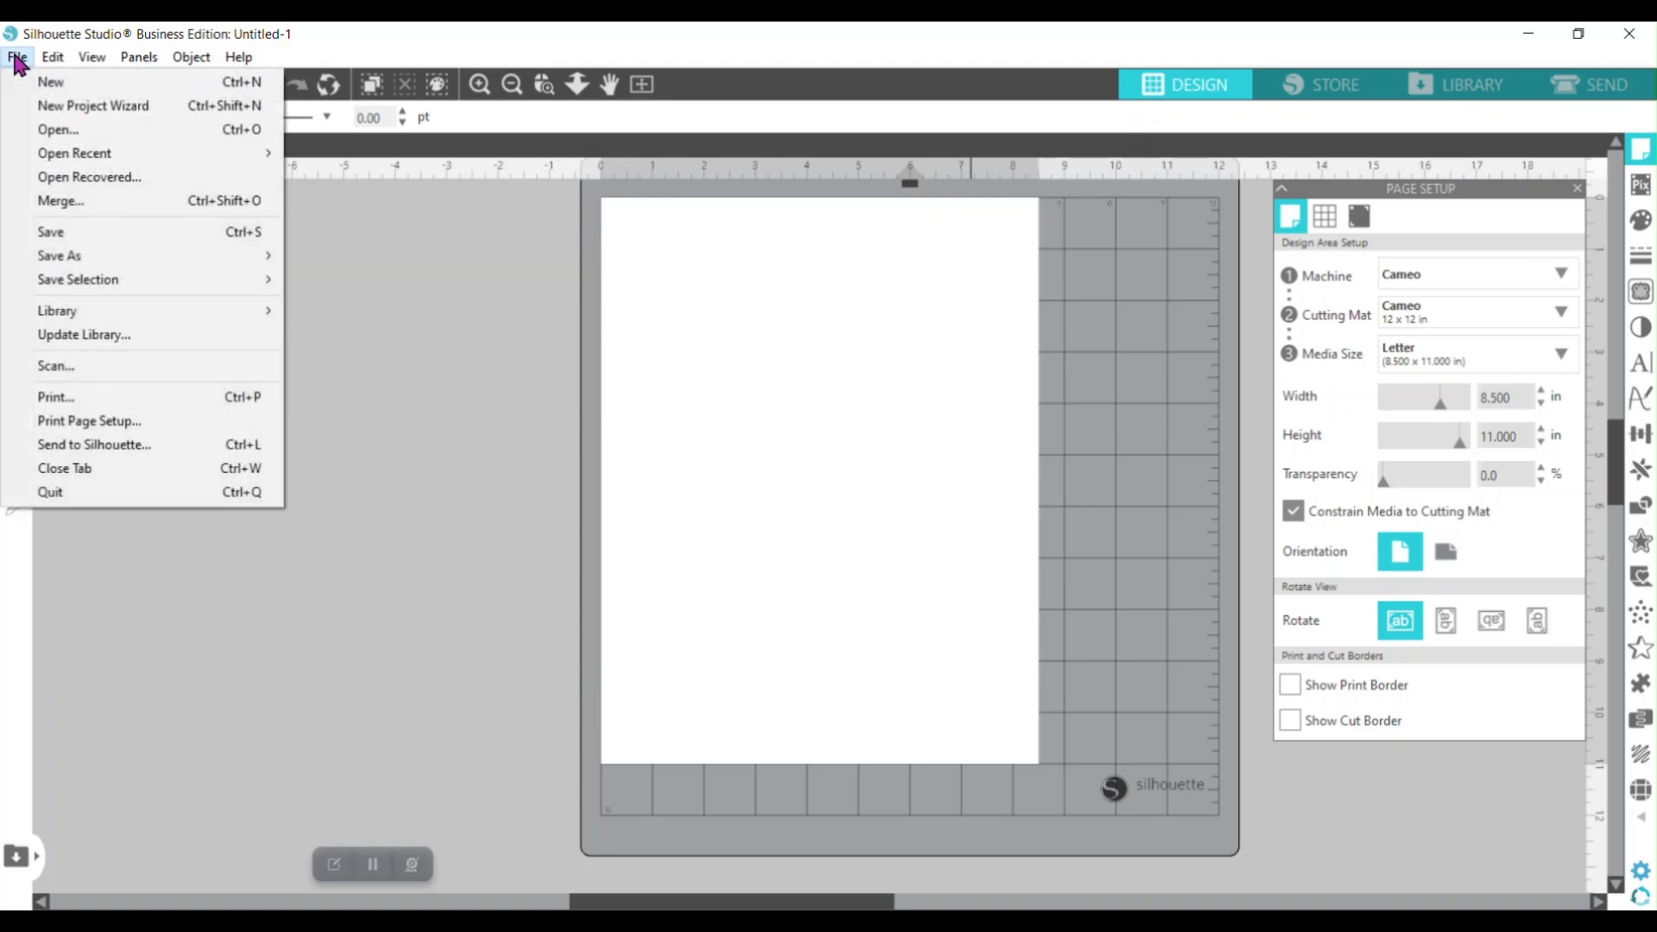
left_click(74, 200)
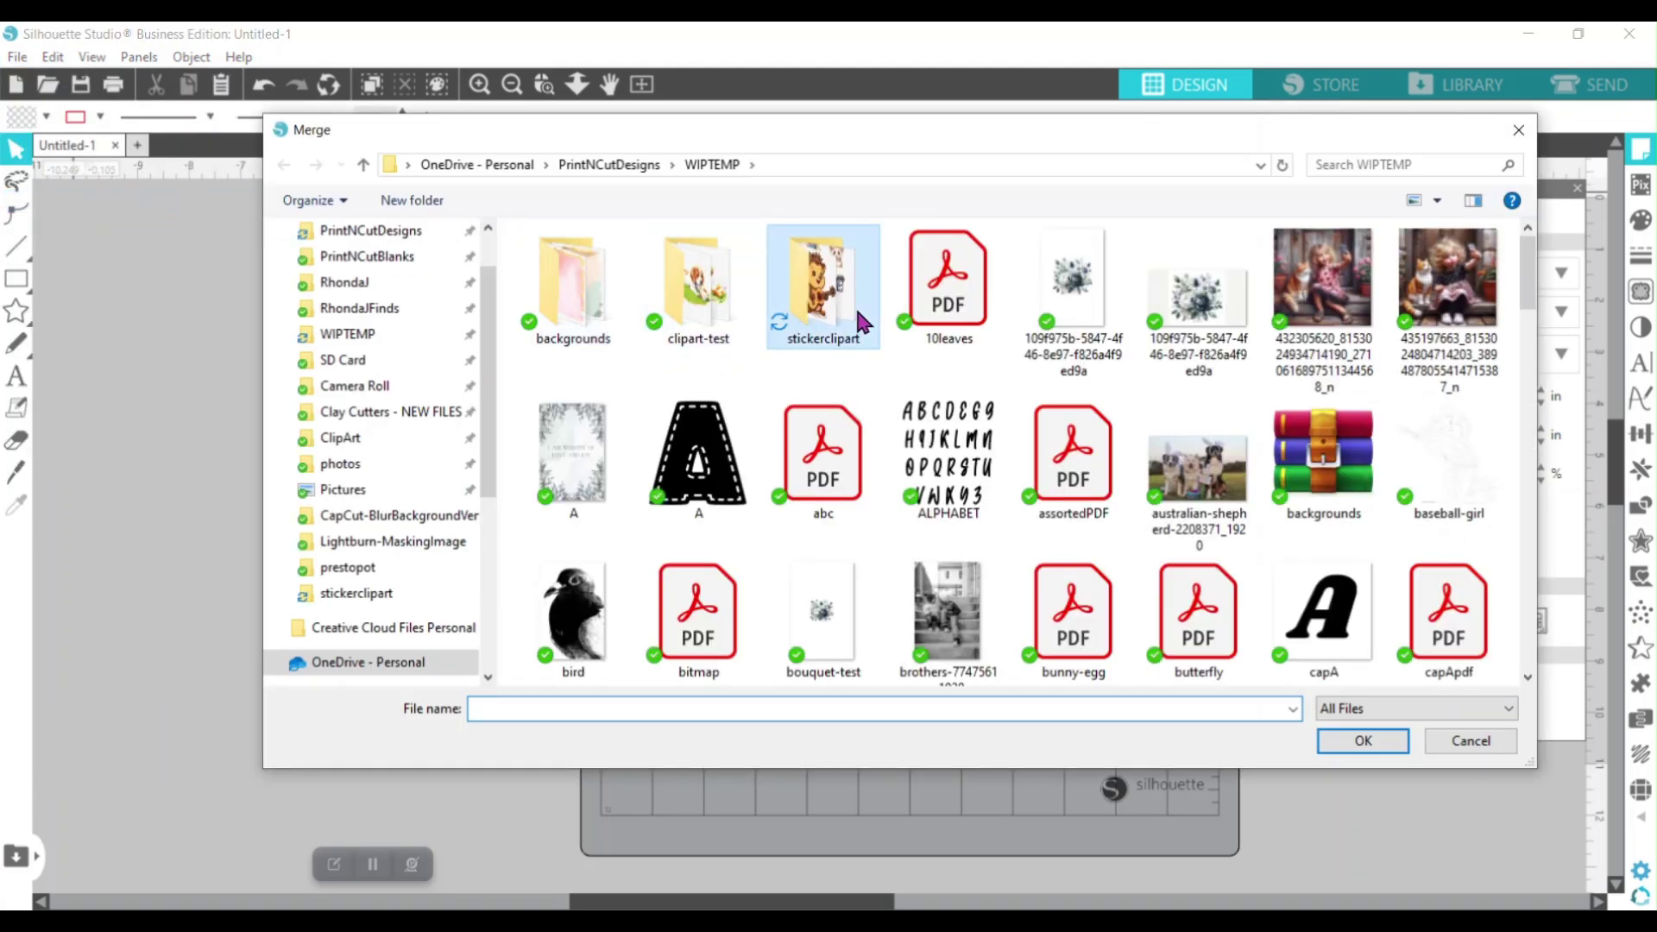
double_click(858, 322)
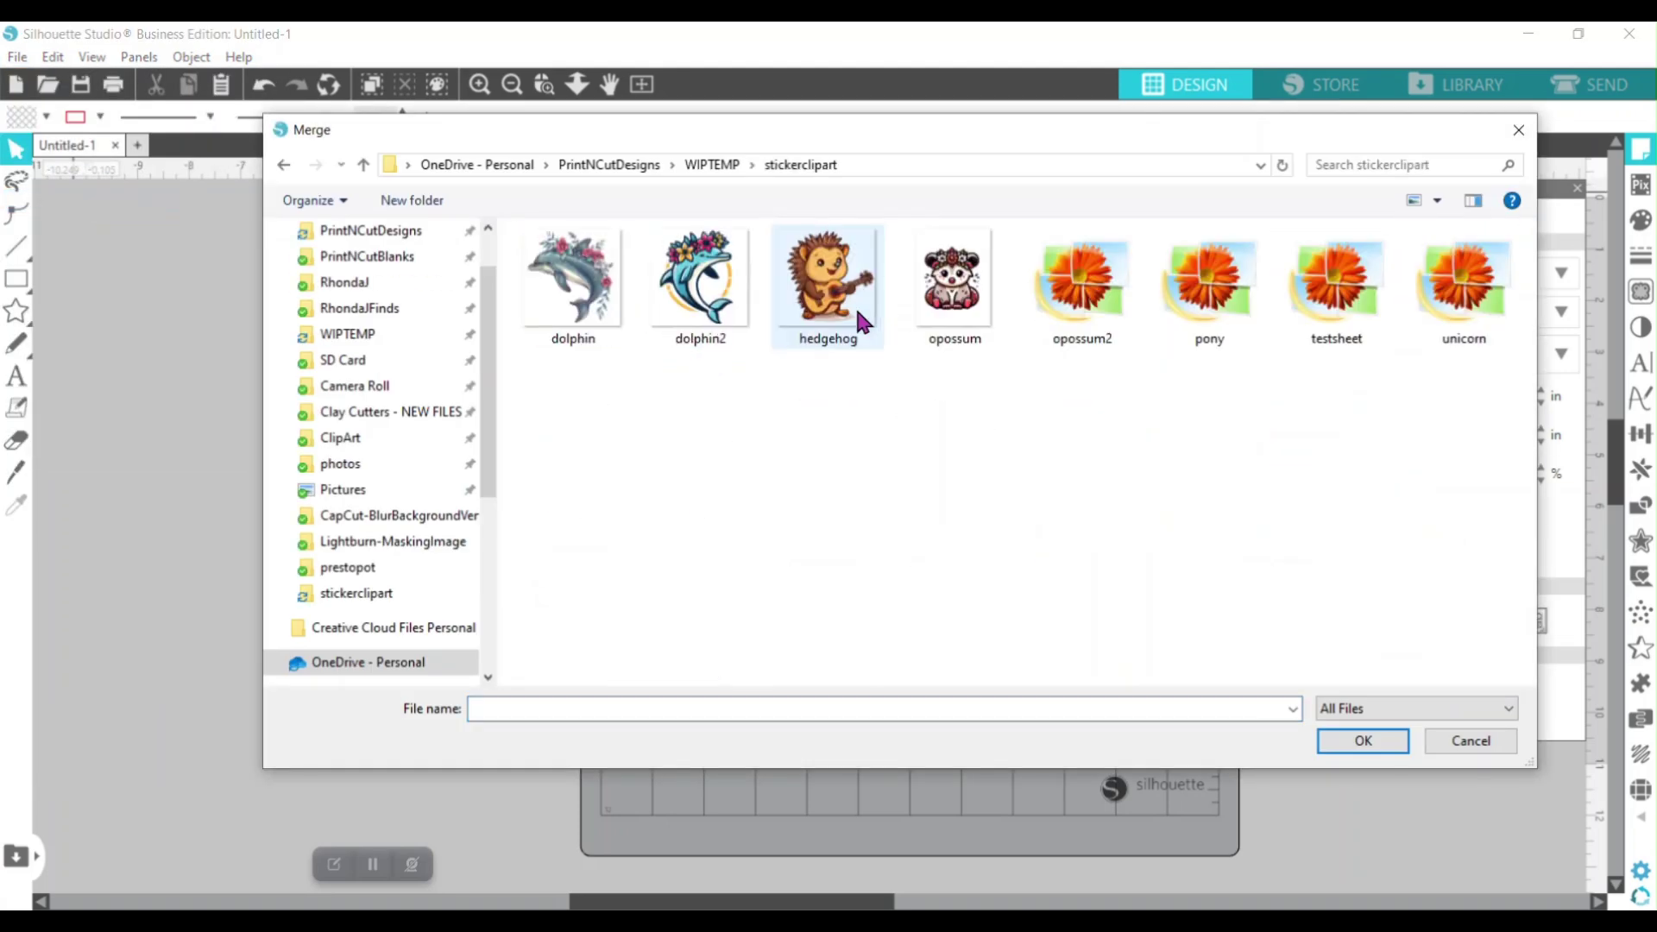
double_click(1333, 313)
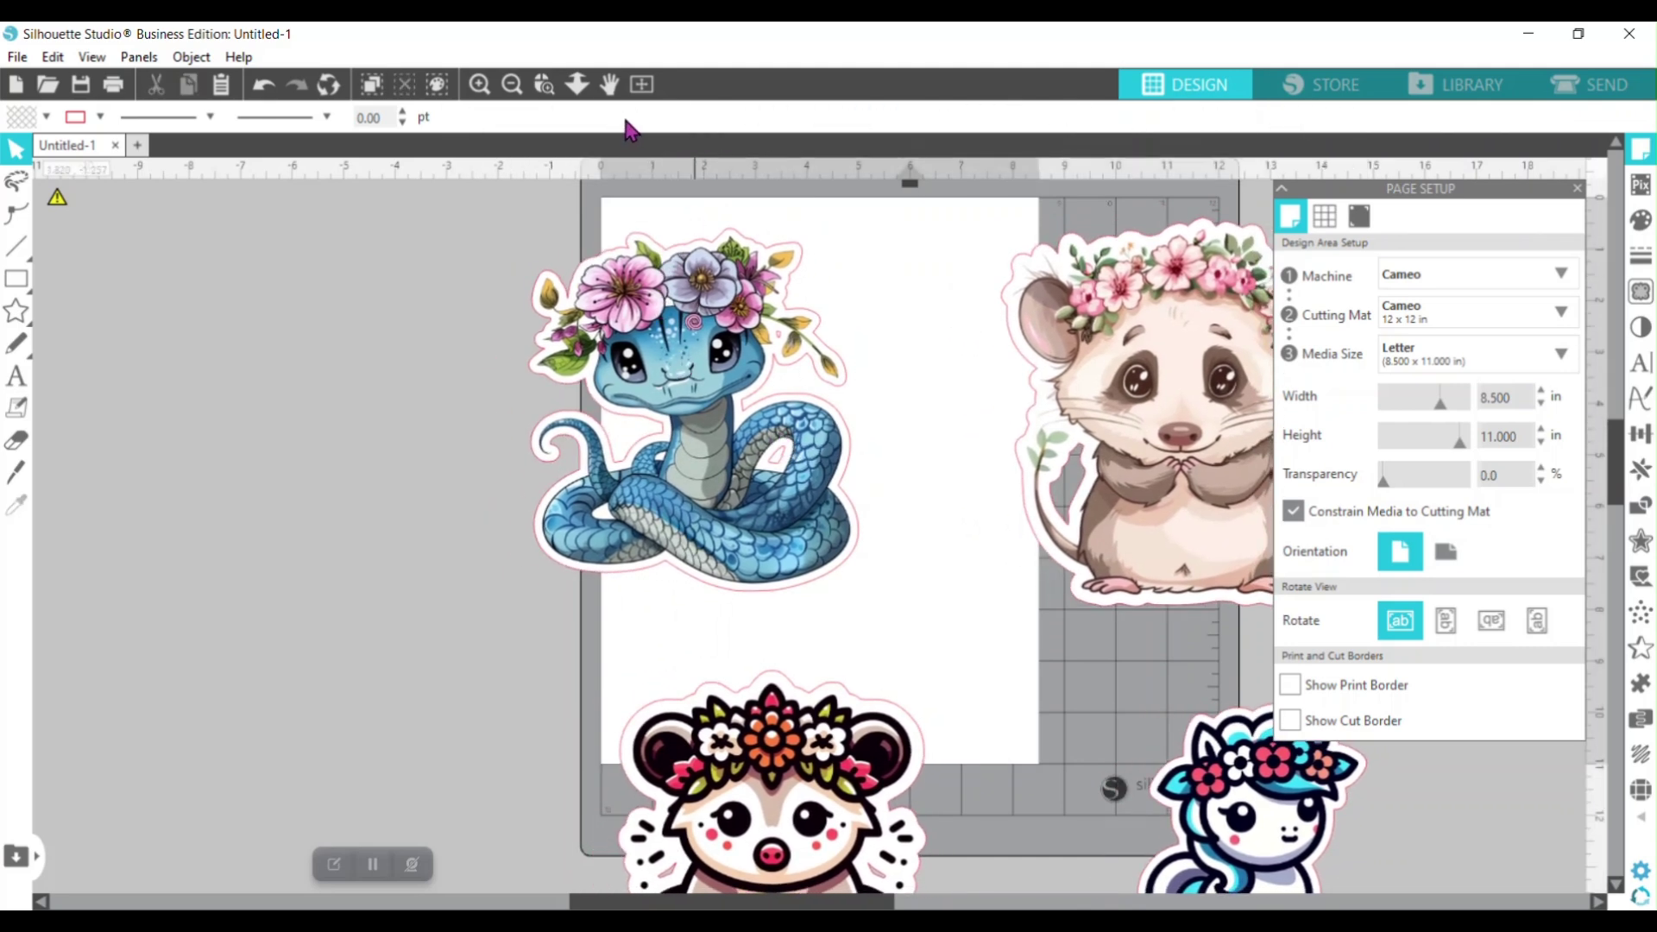
Step: Set the sticker group's height to 11, then move and resize it to fit the page
left_click(622, 332)
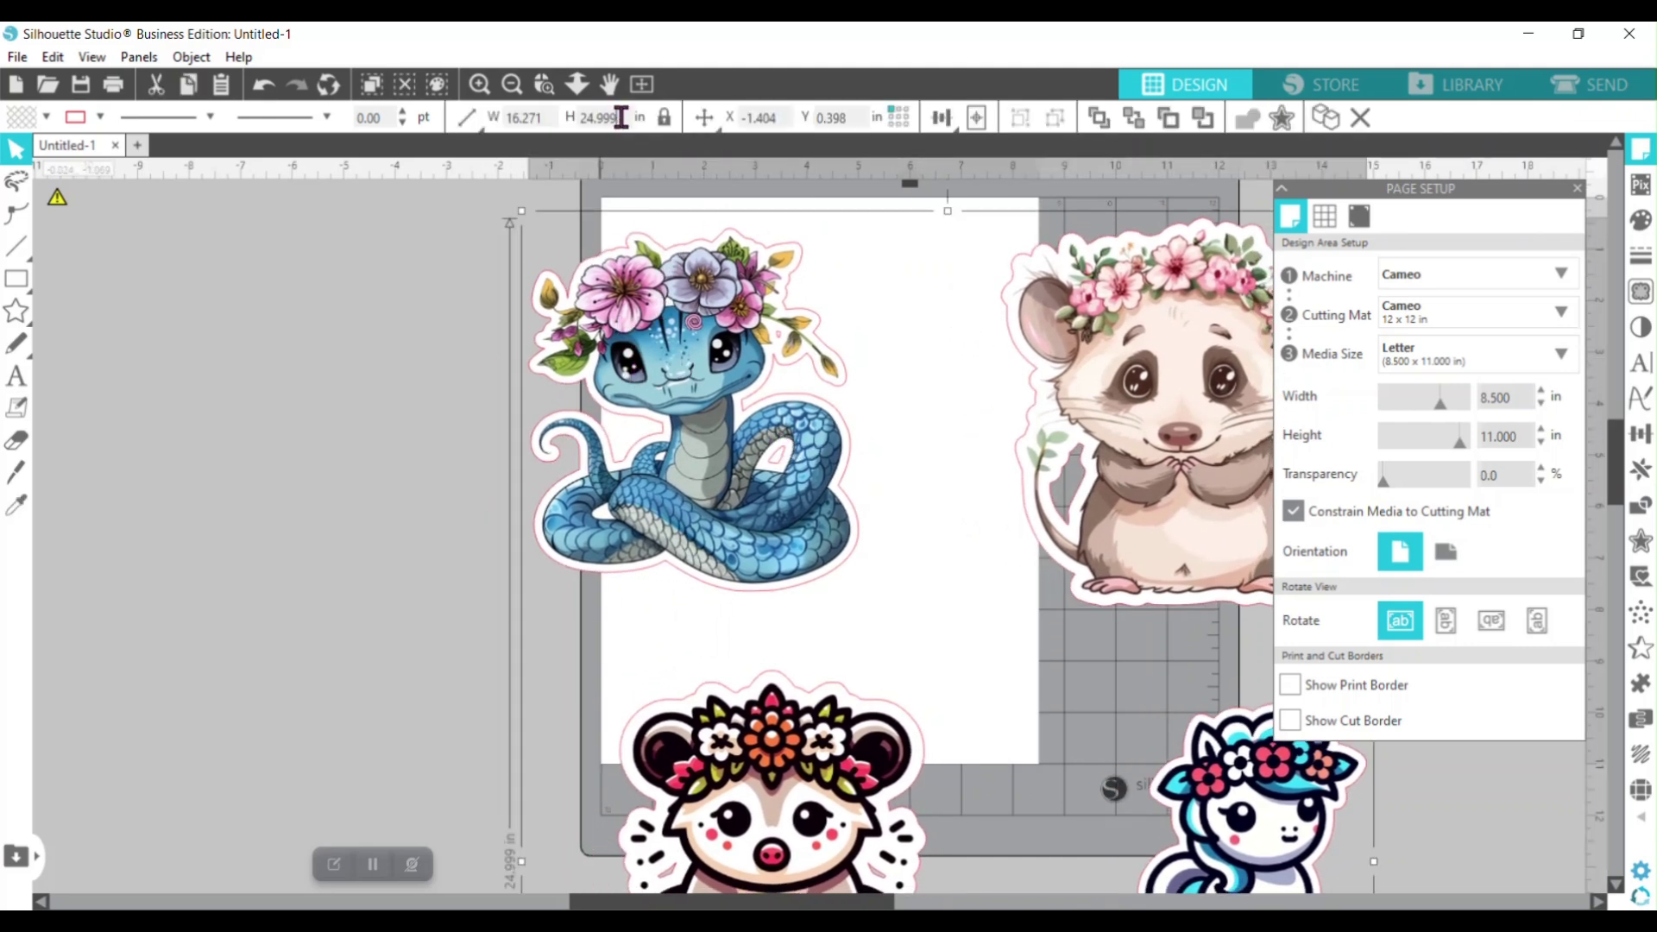
double_click(619, 112)
type("11")
key("Return")
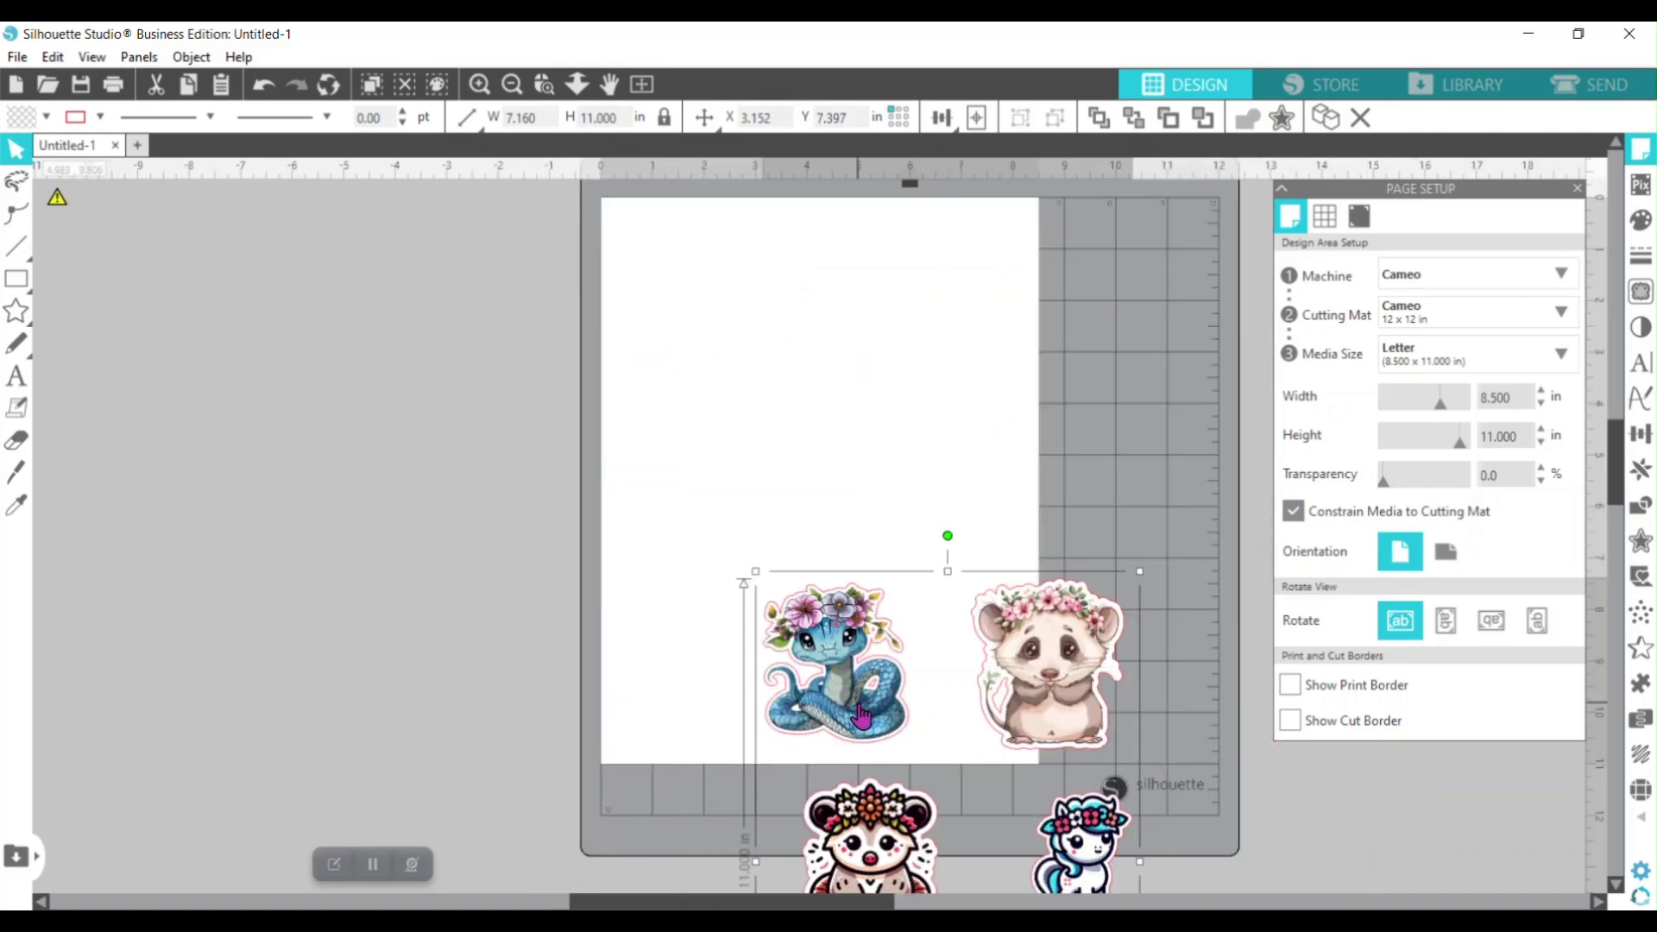
left_click_drag(859, 716, 737, 345)
left_click_drag(1016, 788, 873, 671)
left_click_drag(765, 527, 778, 512)
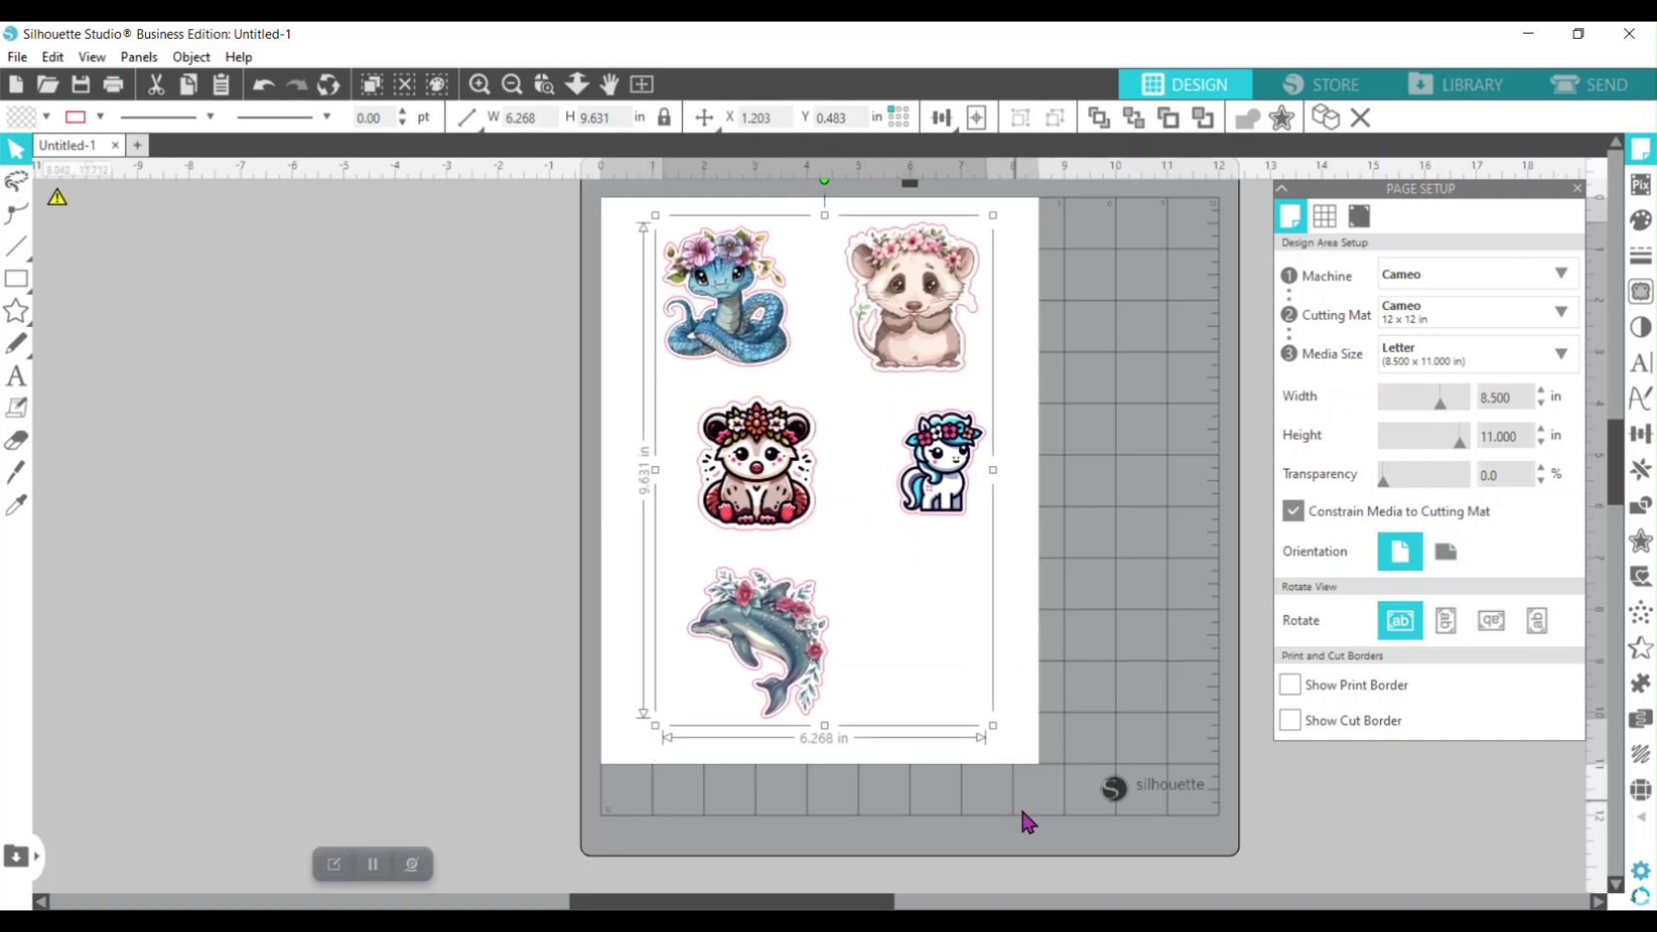
Step: Zoom in on the stickers using Drag Zoom
left_click(577, 84)
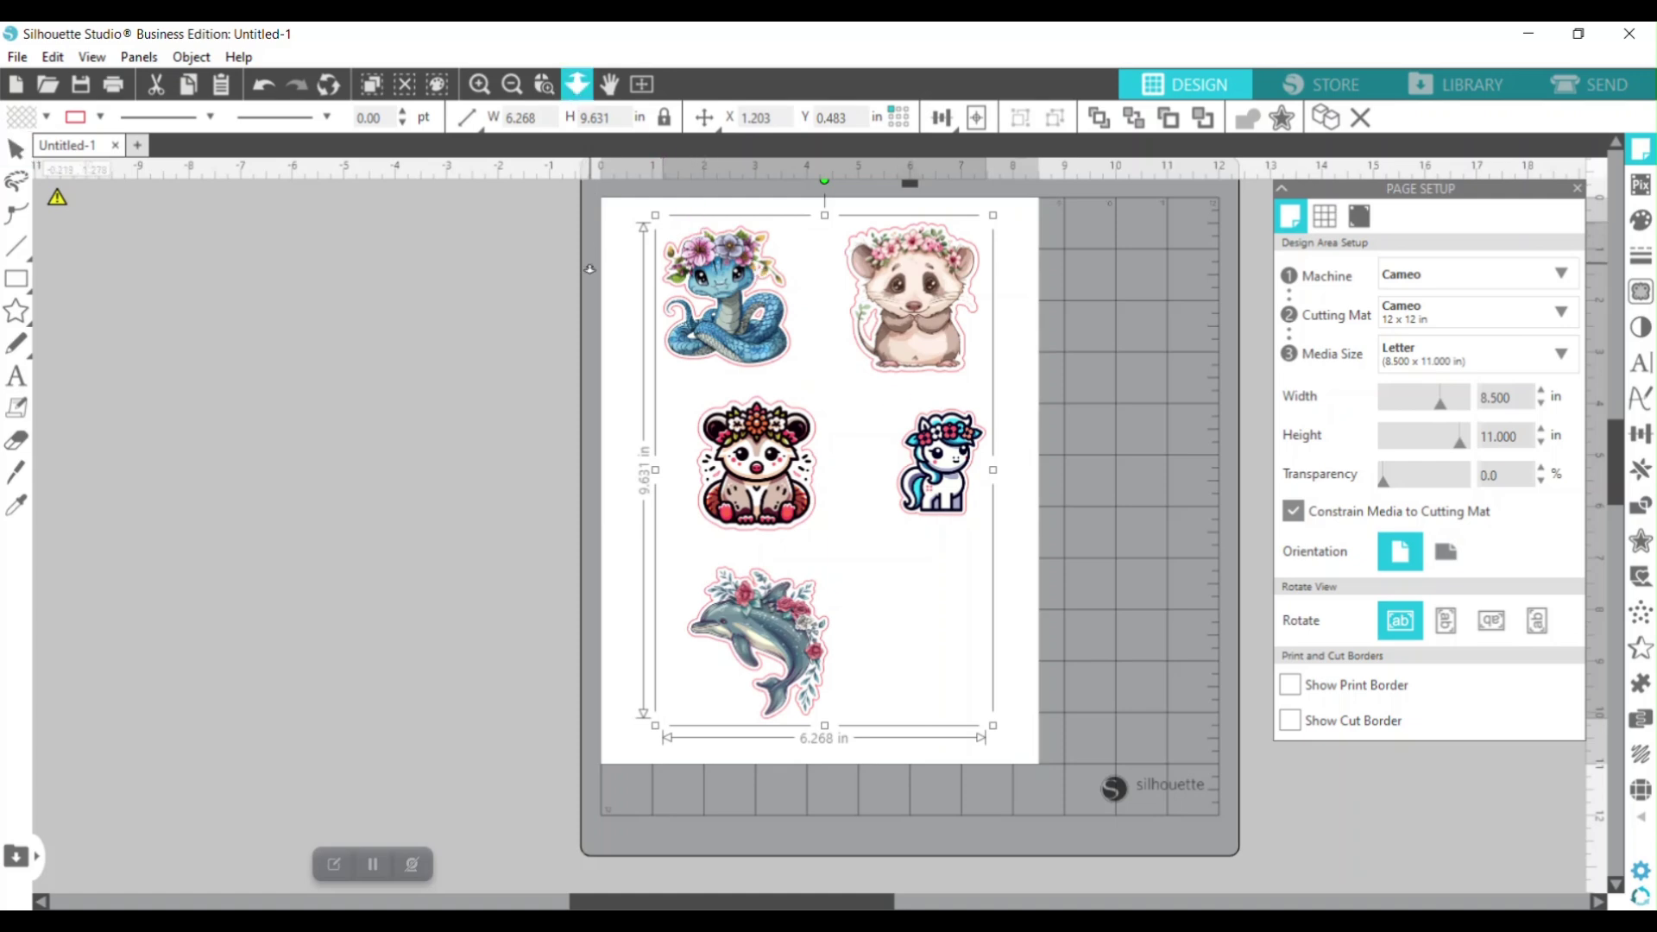
left_click_drag(631, 369, 629, 559)
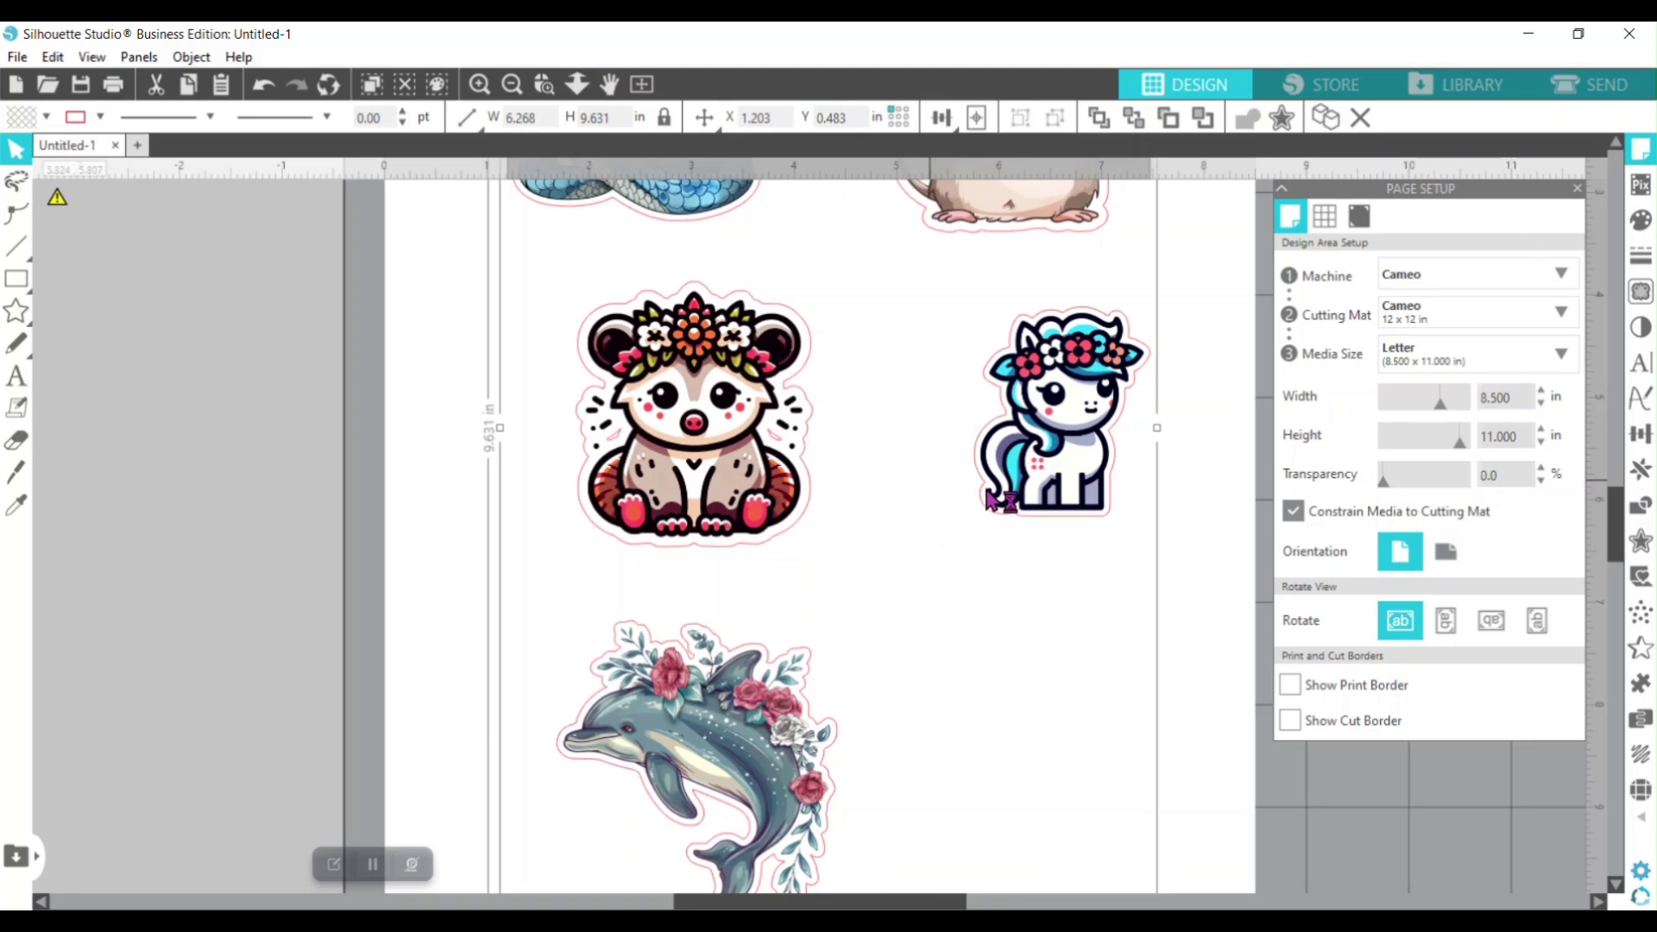
scroll(1205, 547, "up", 4)
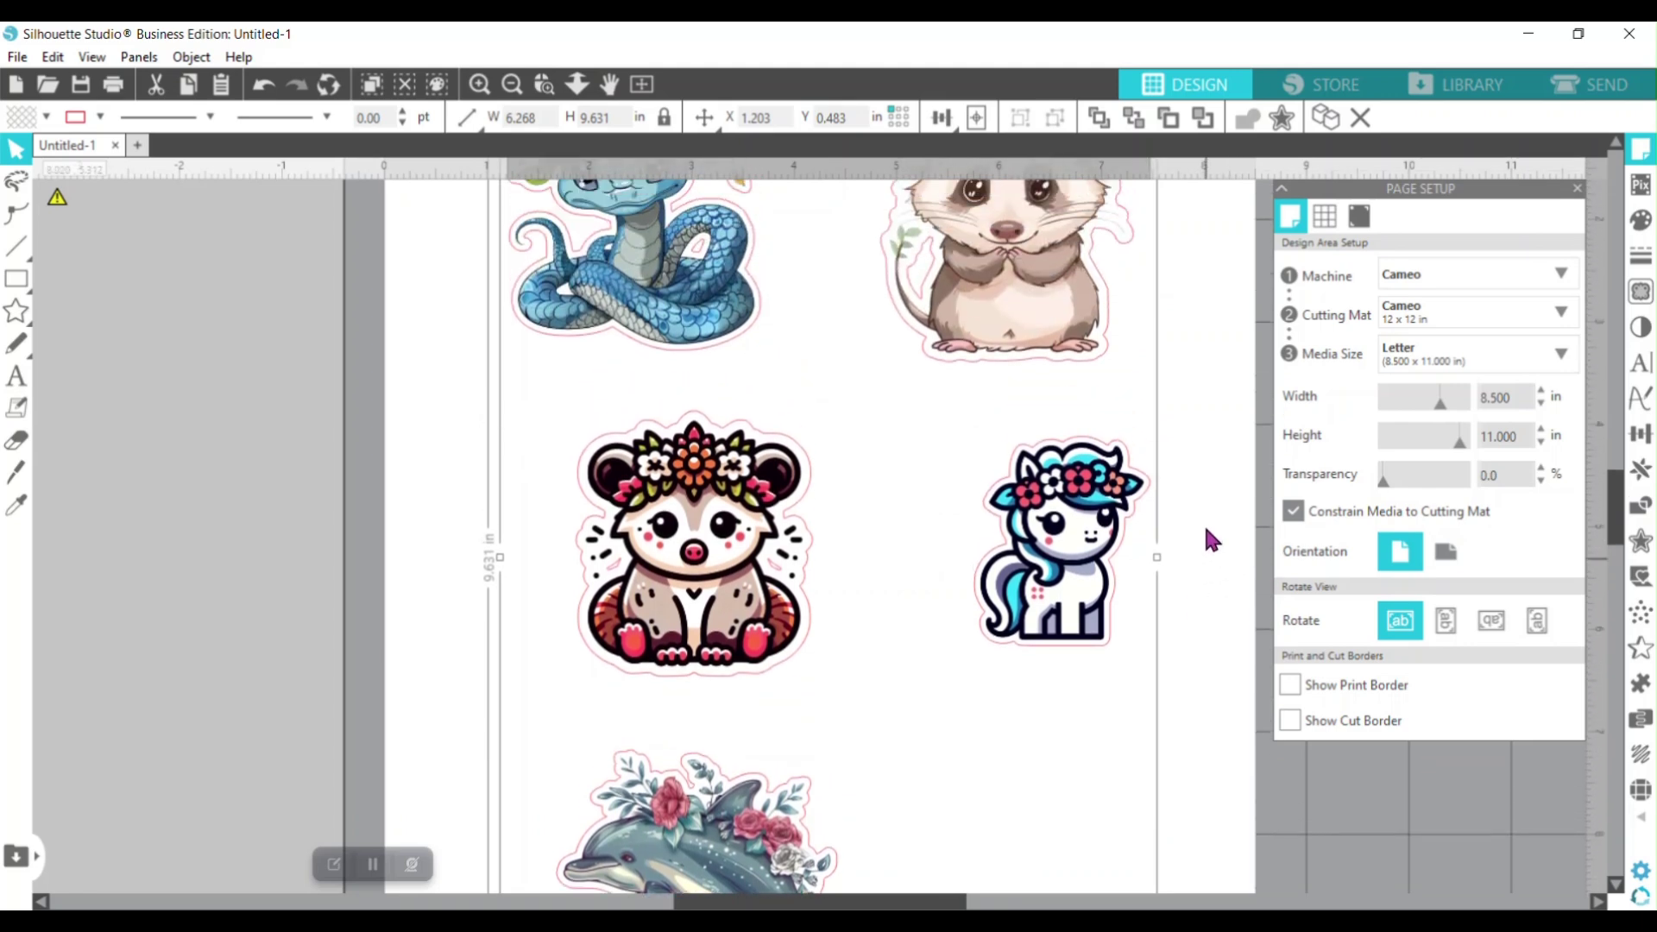
scroll(1205, 539, "up", 4)
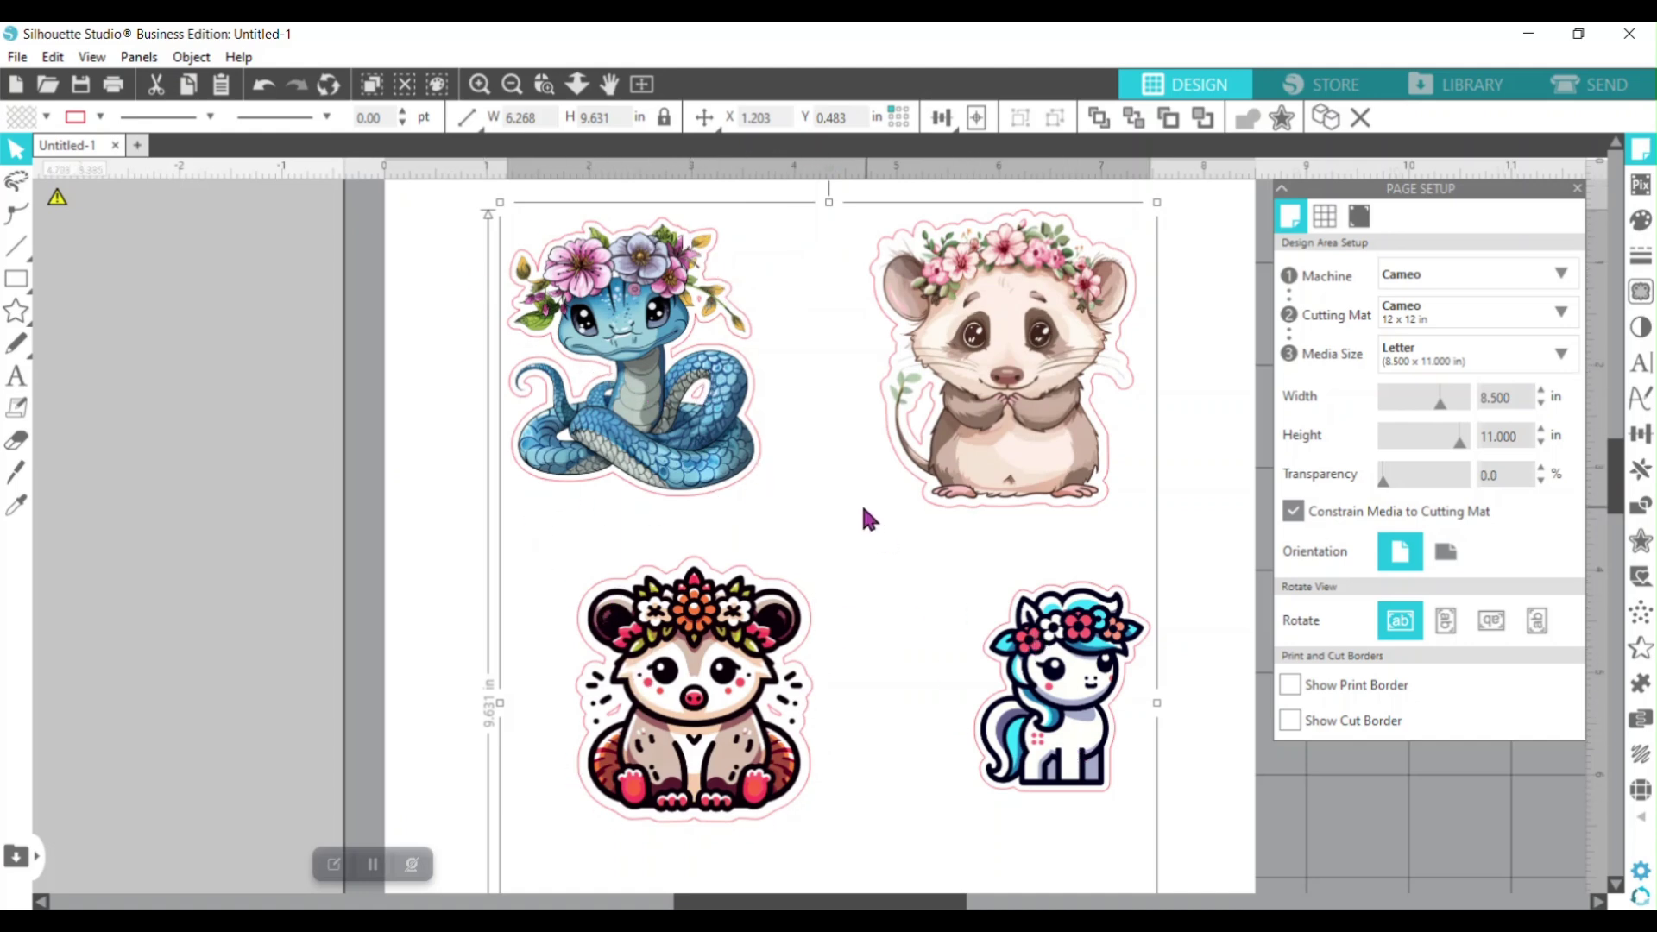
Step: Release the compound path on the selected stickers
left_click(801, 511)
left_click(943, 412)
right_click(1066, 214)
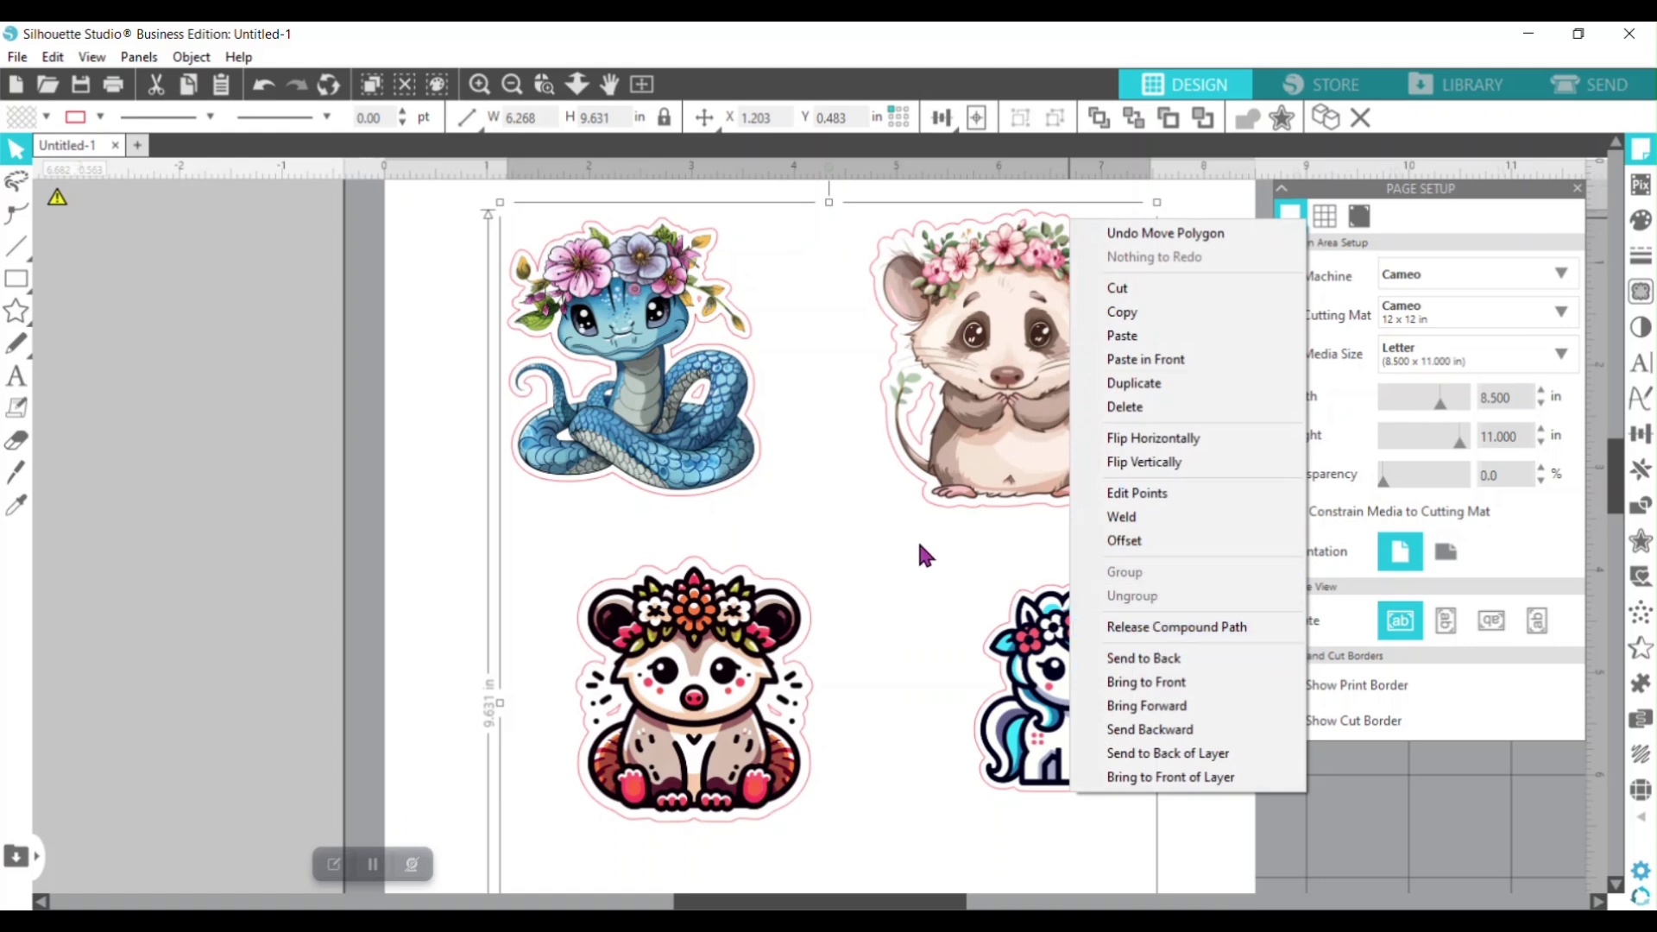
left_click(1154, 624)
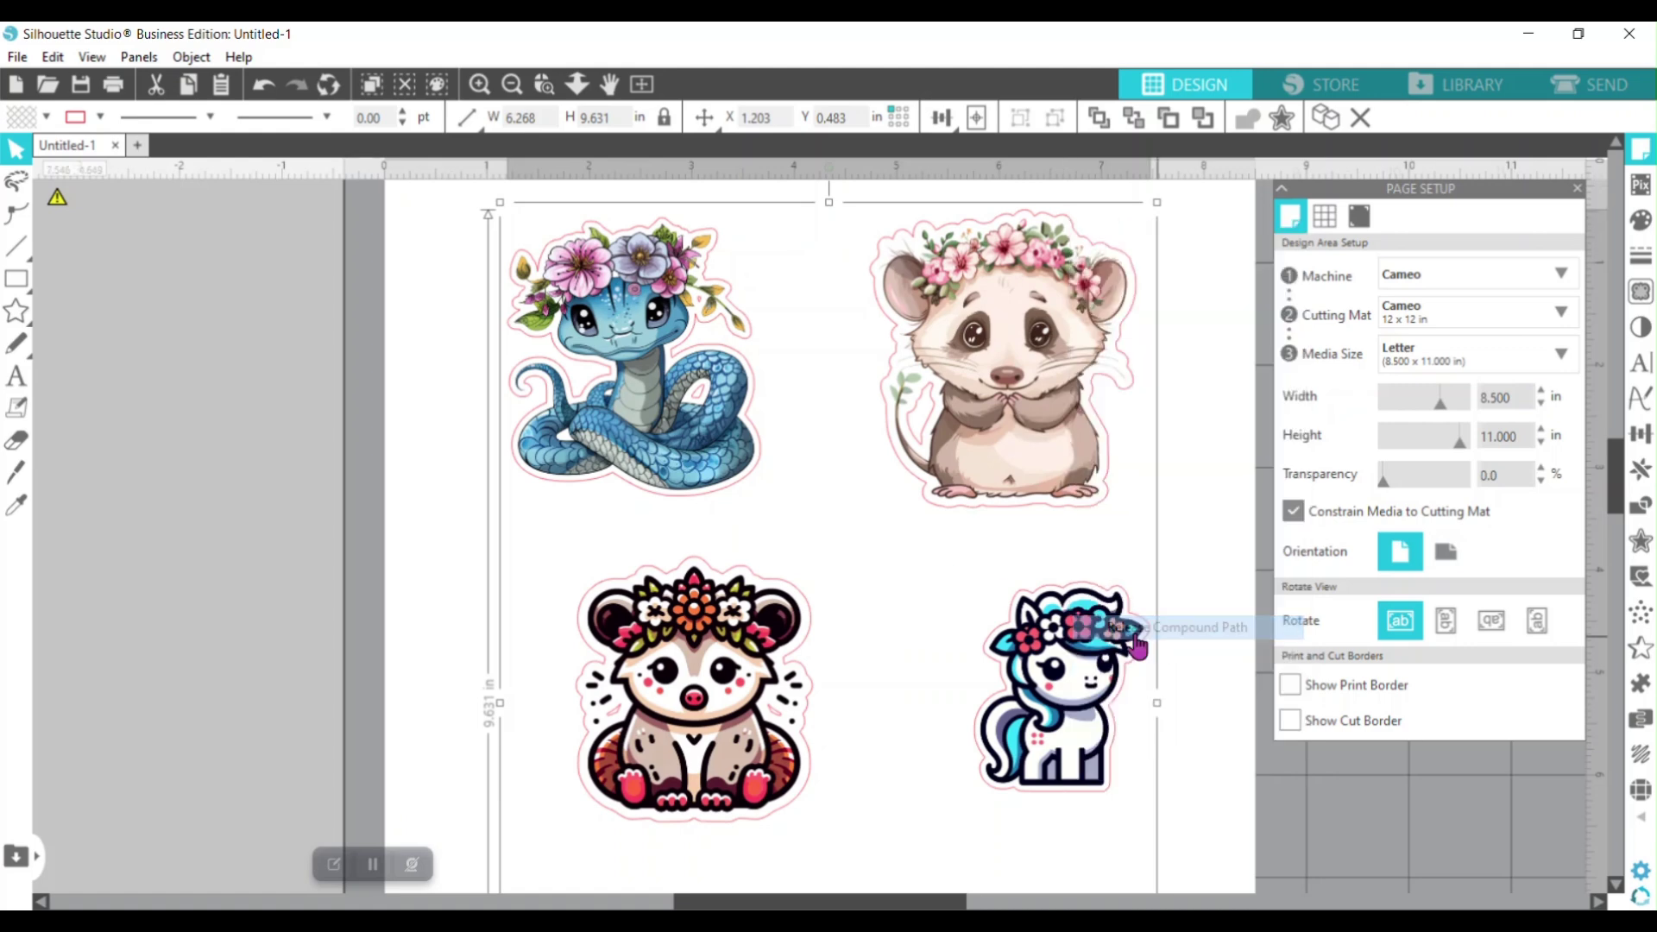
left_click(1193, 423)
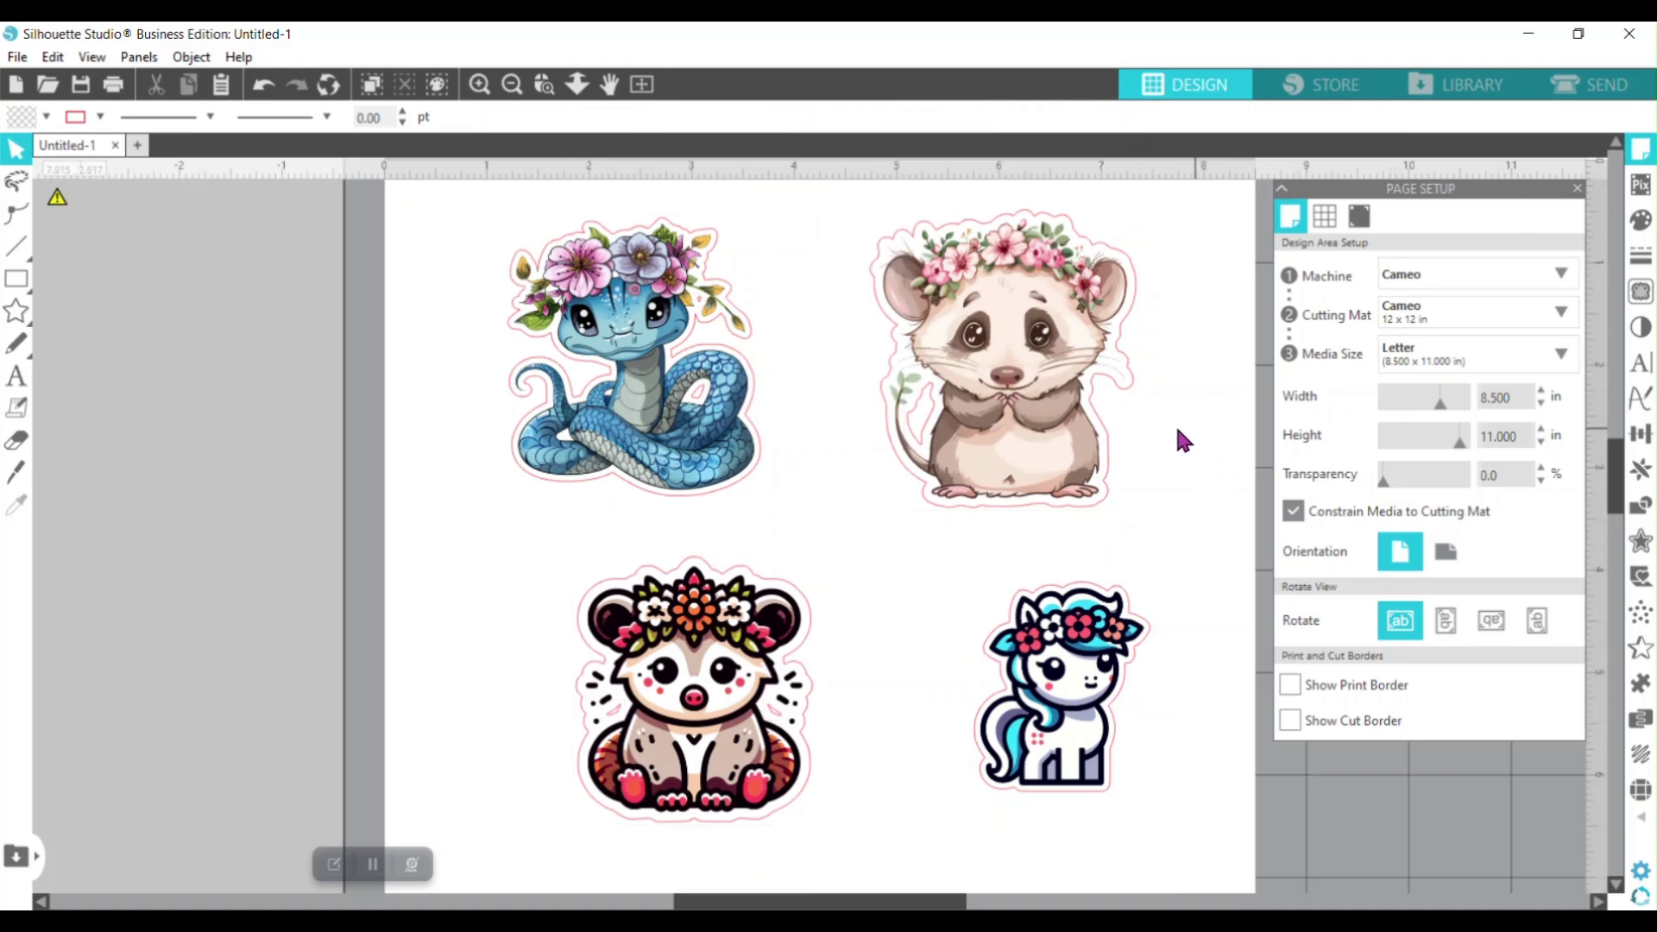
Step: Check that small pieces of the possum and snake are now separate shapes
left_click(934, 414)
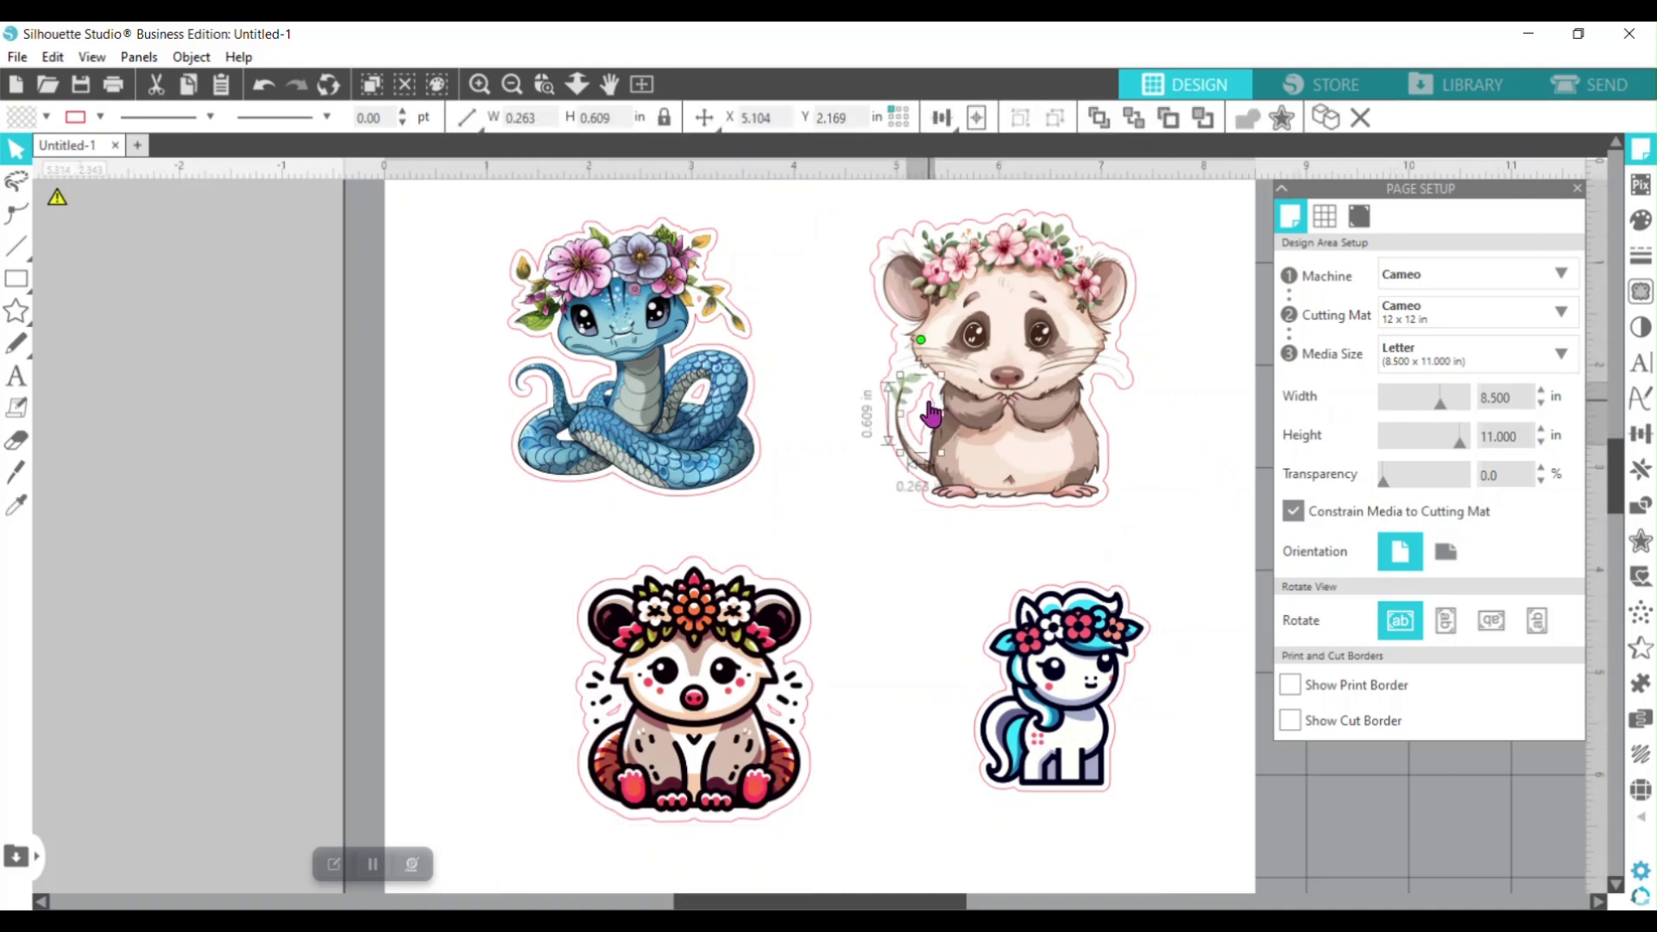
left_click(932, 410)
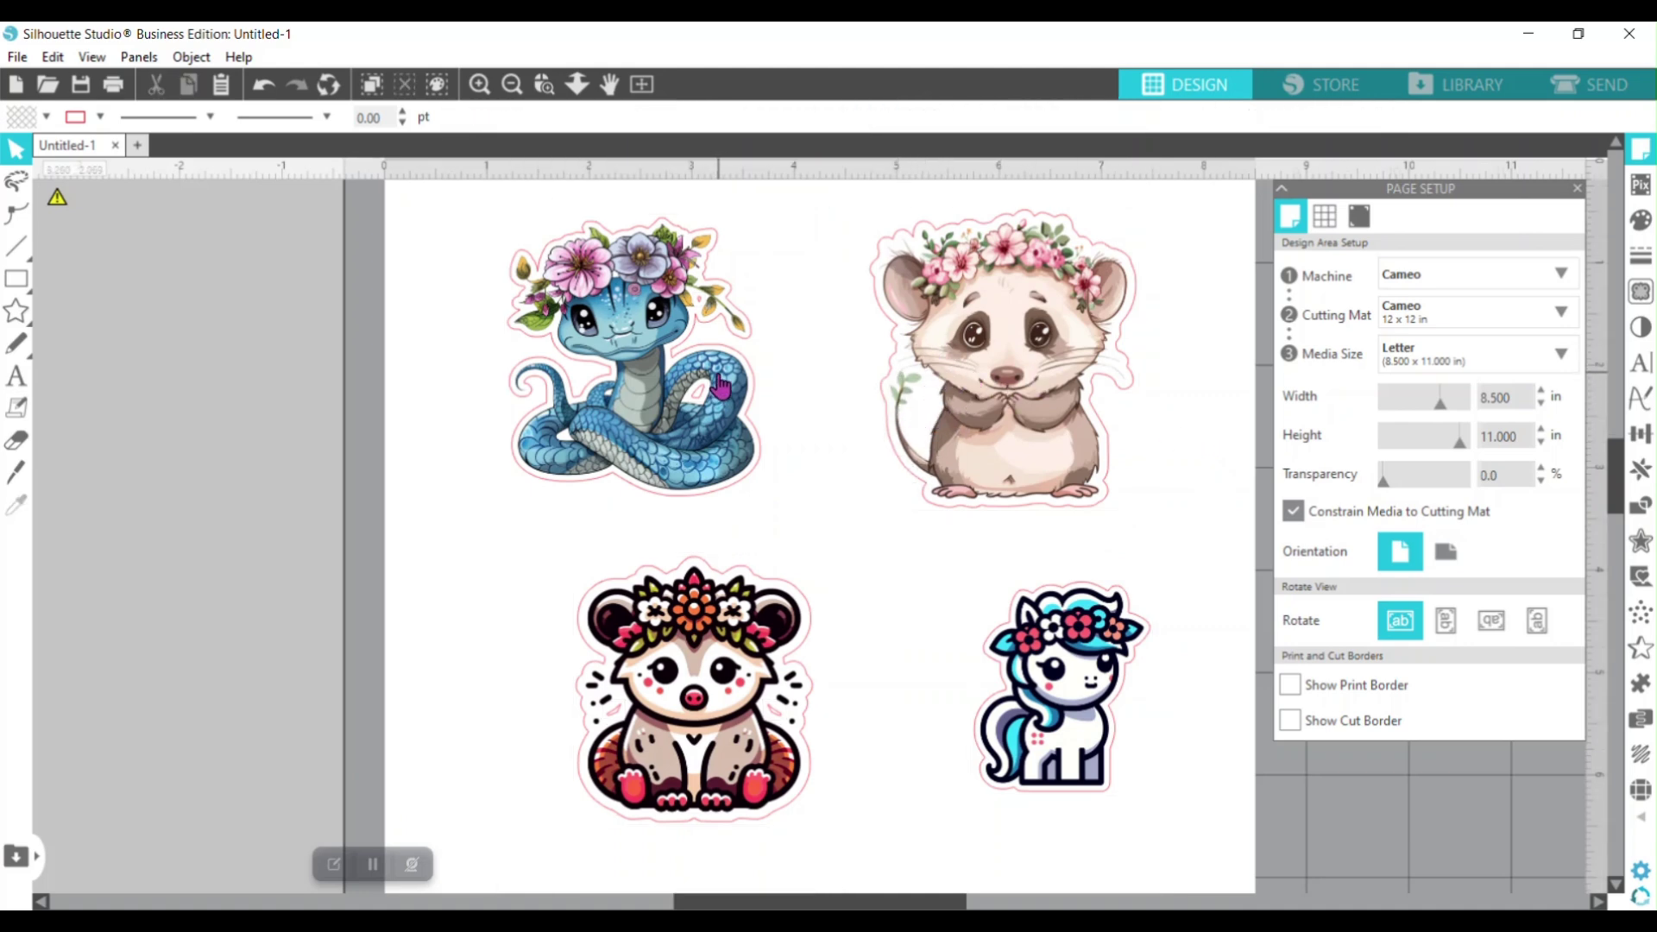
left_click(702, 399)
left_click(703, 406)
scroll(866, 567, "down", 1)
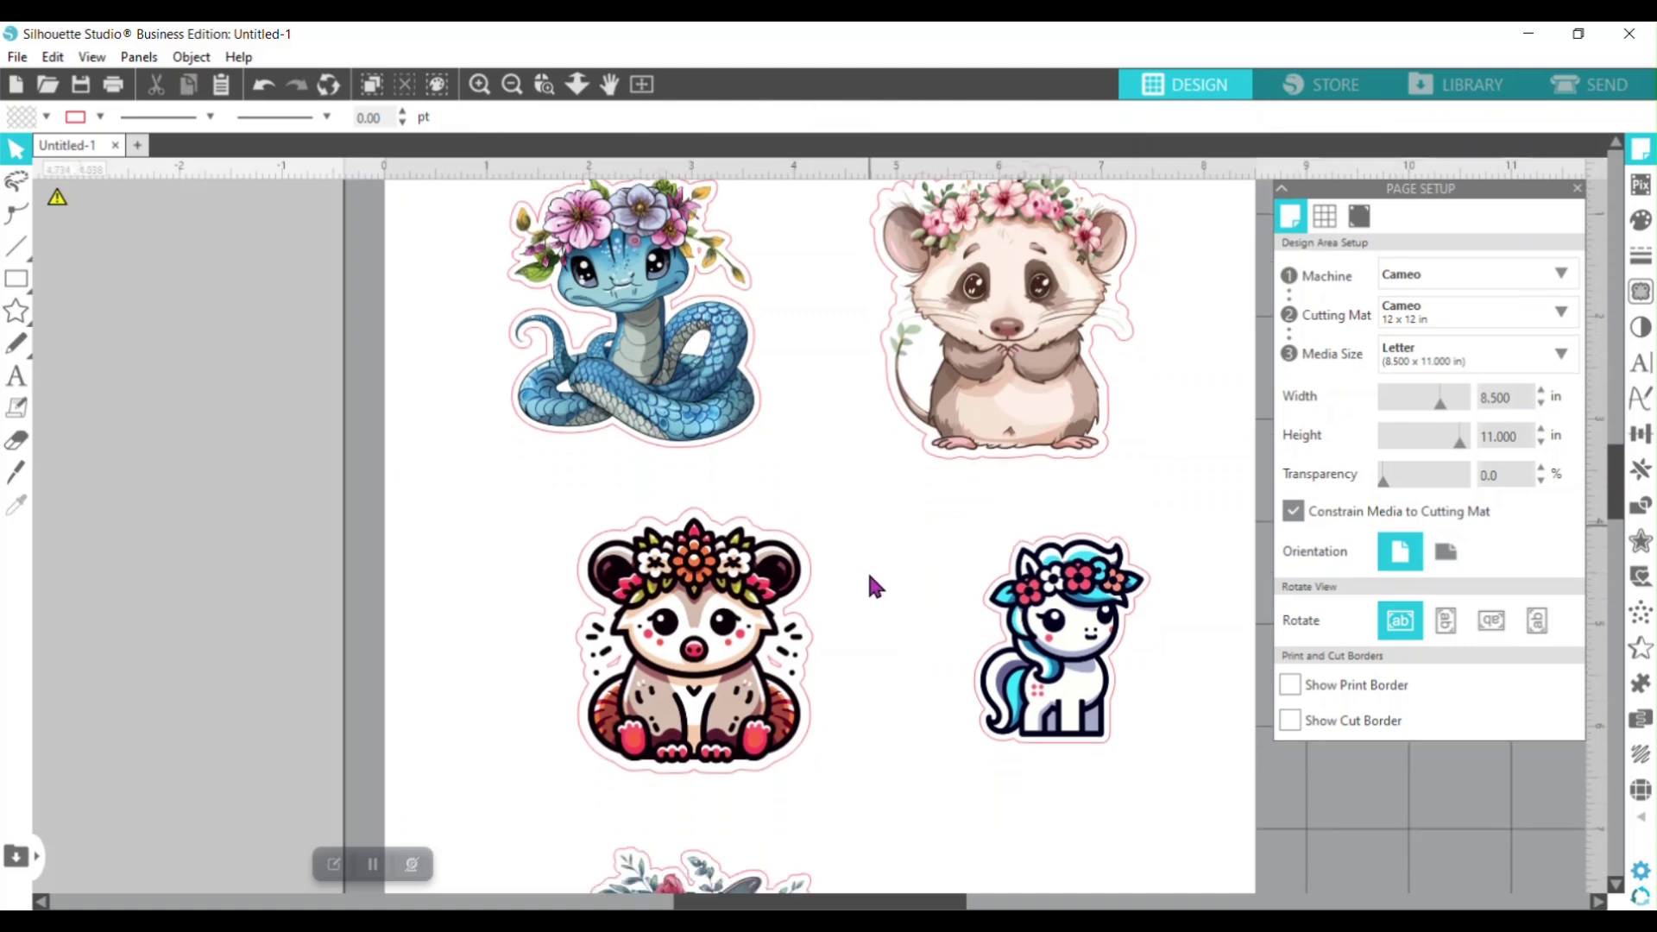
left_click(768, 678)
left_click(767, 677)
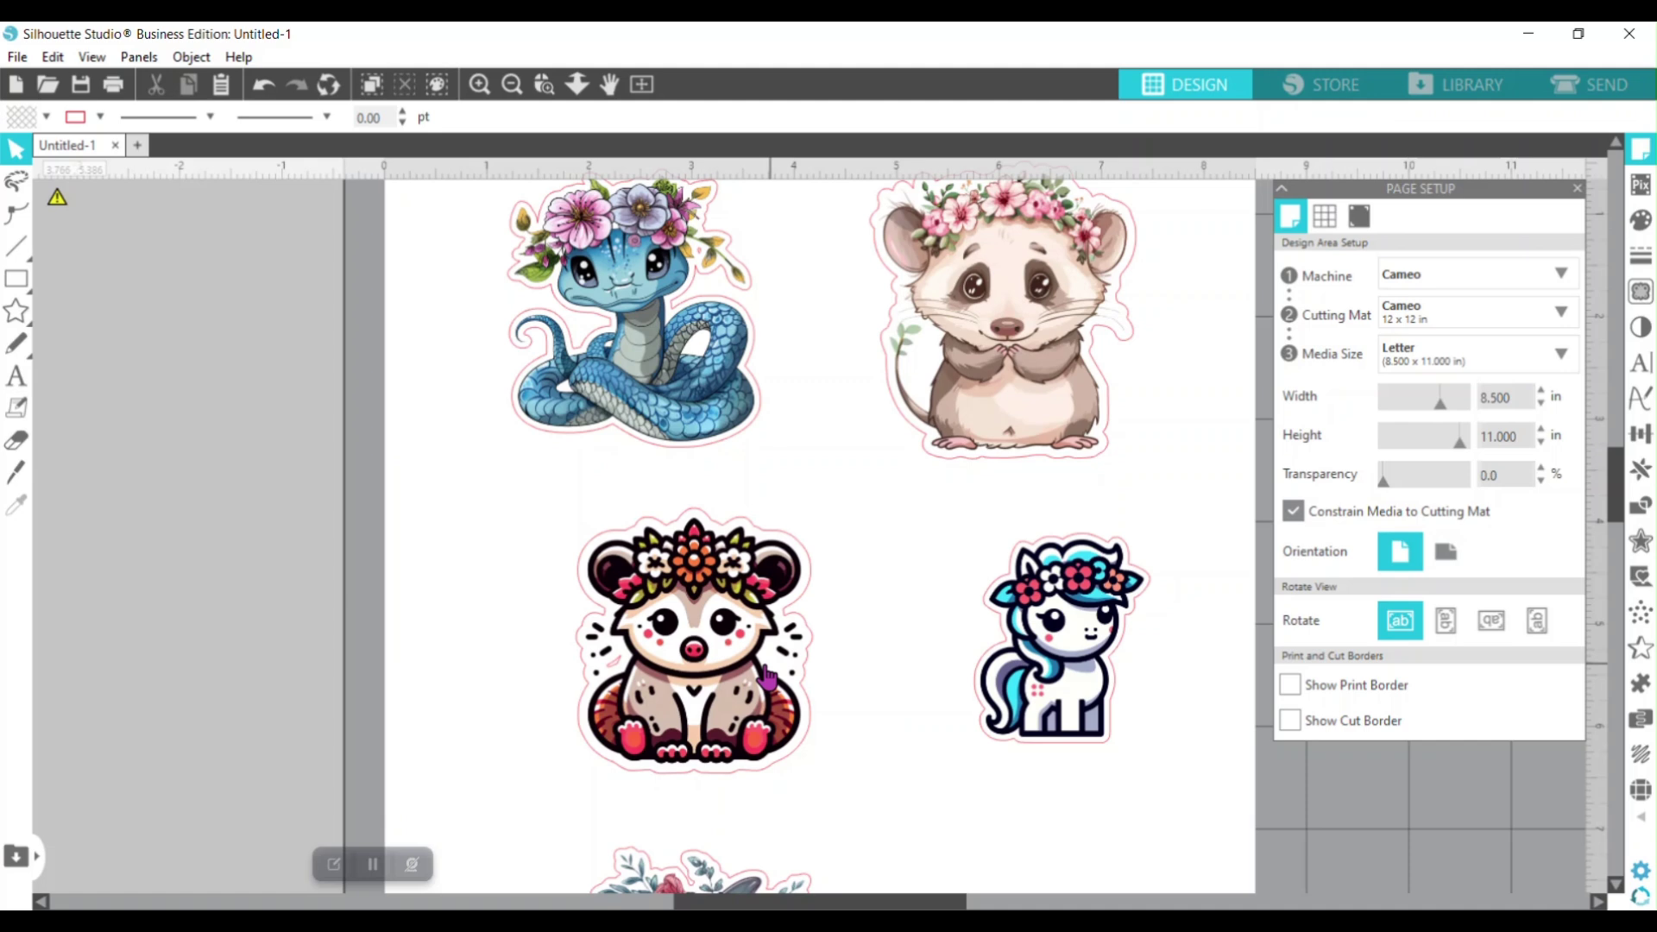
left_click(616, 676)
left_click(616, 676)
scroll(945, 584, "down", 1)
scroll(944, 579, "down", 5)
scroll(938, 599, "down", 1)
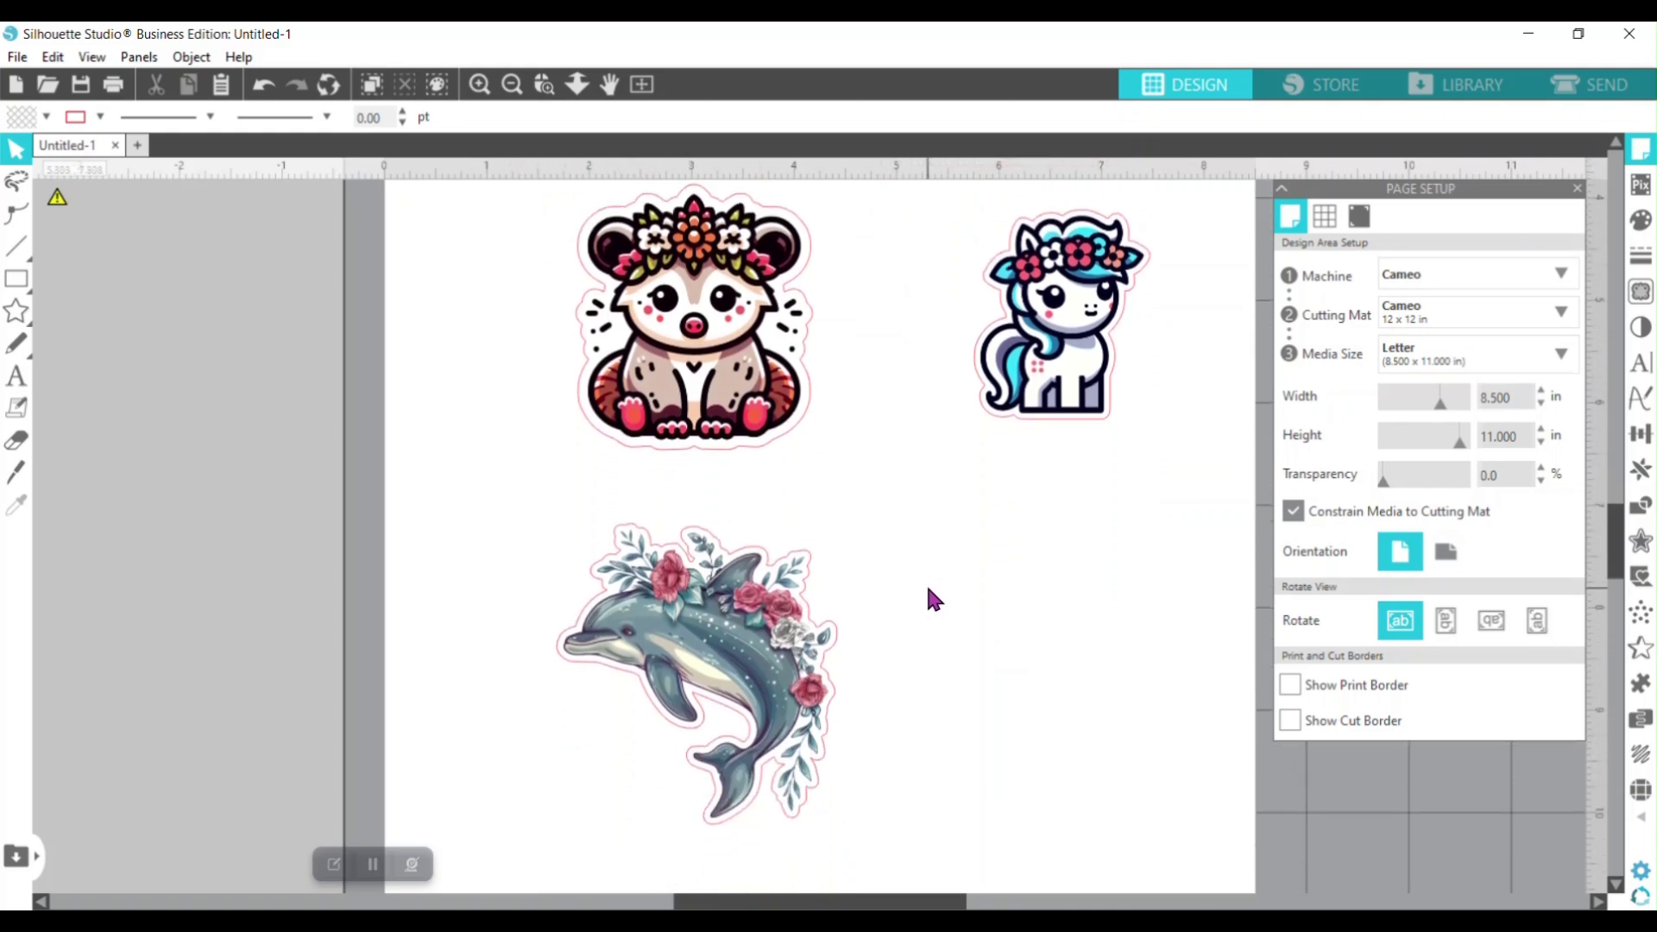
scroll(928, 590, "up", 2)
scroll(929, 592, "down", 2)
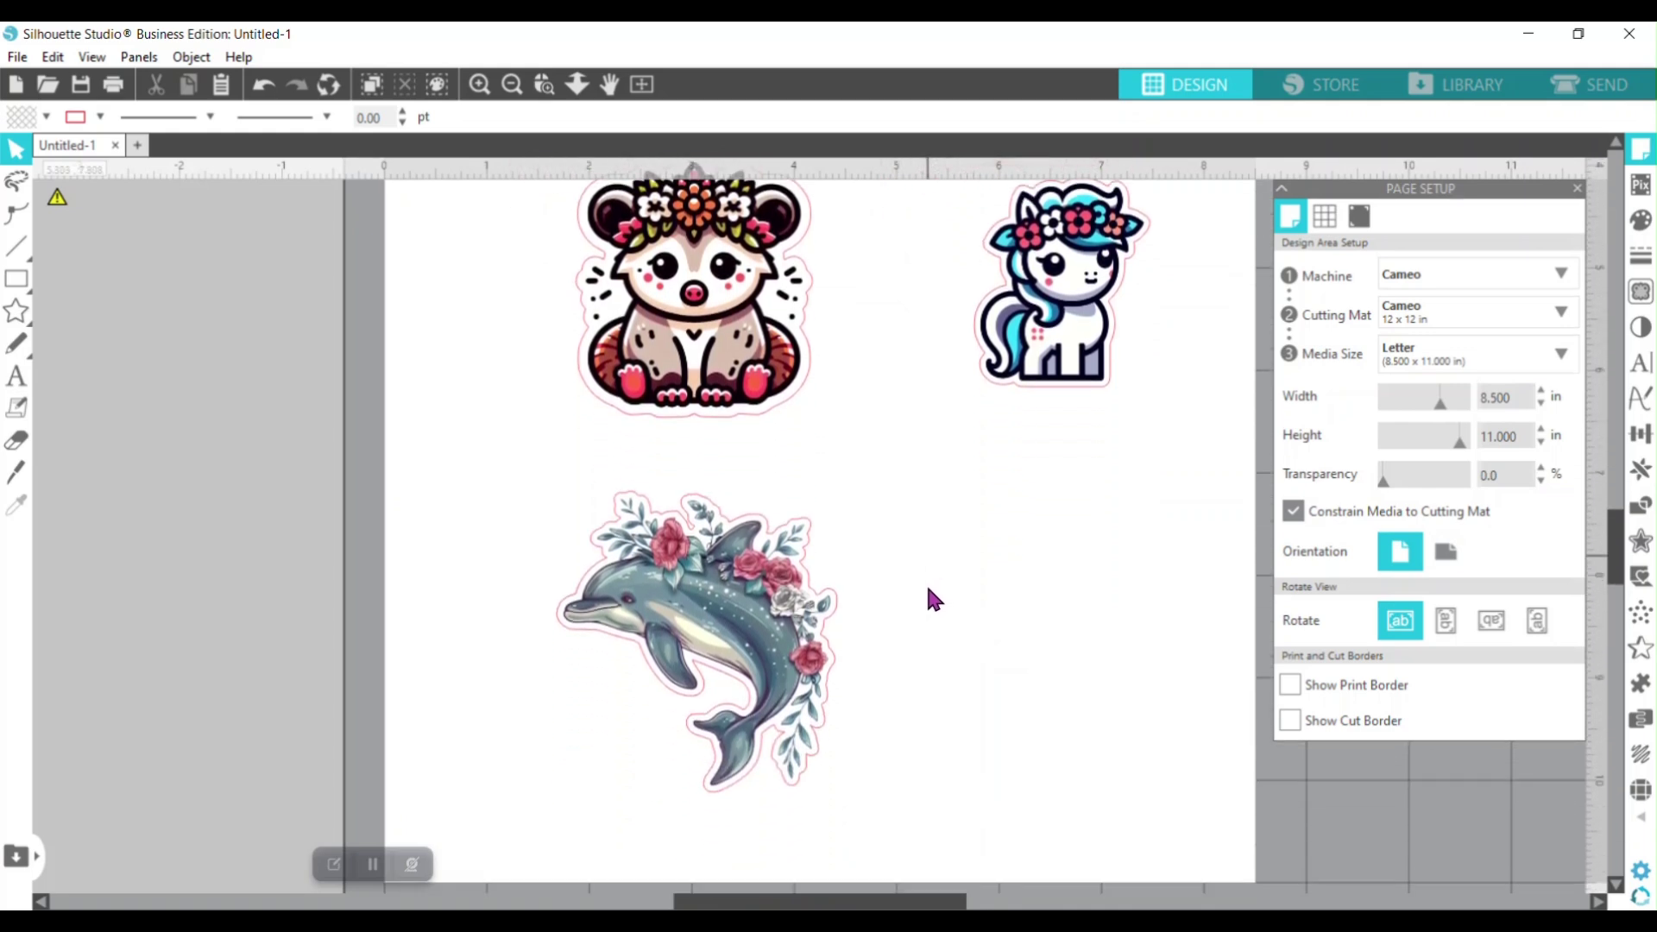
scroll(930, 592, "up", 2)
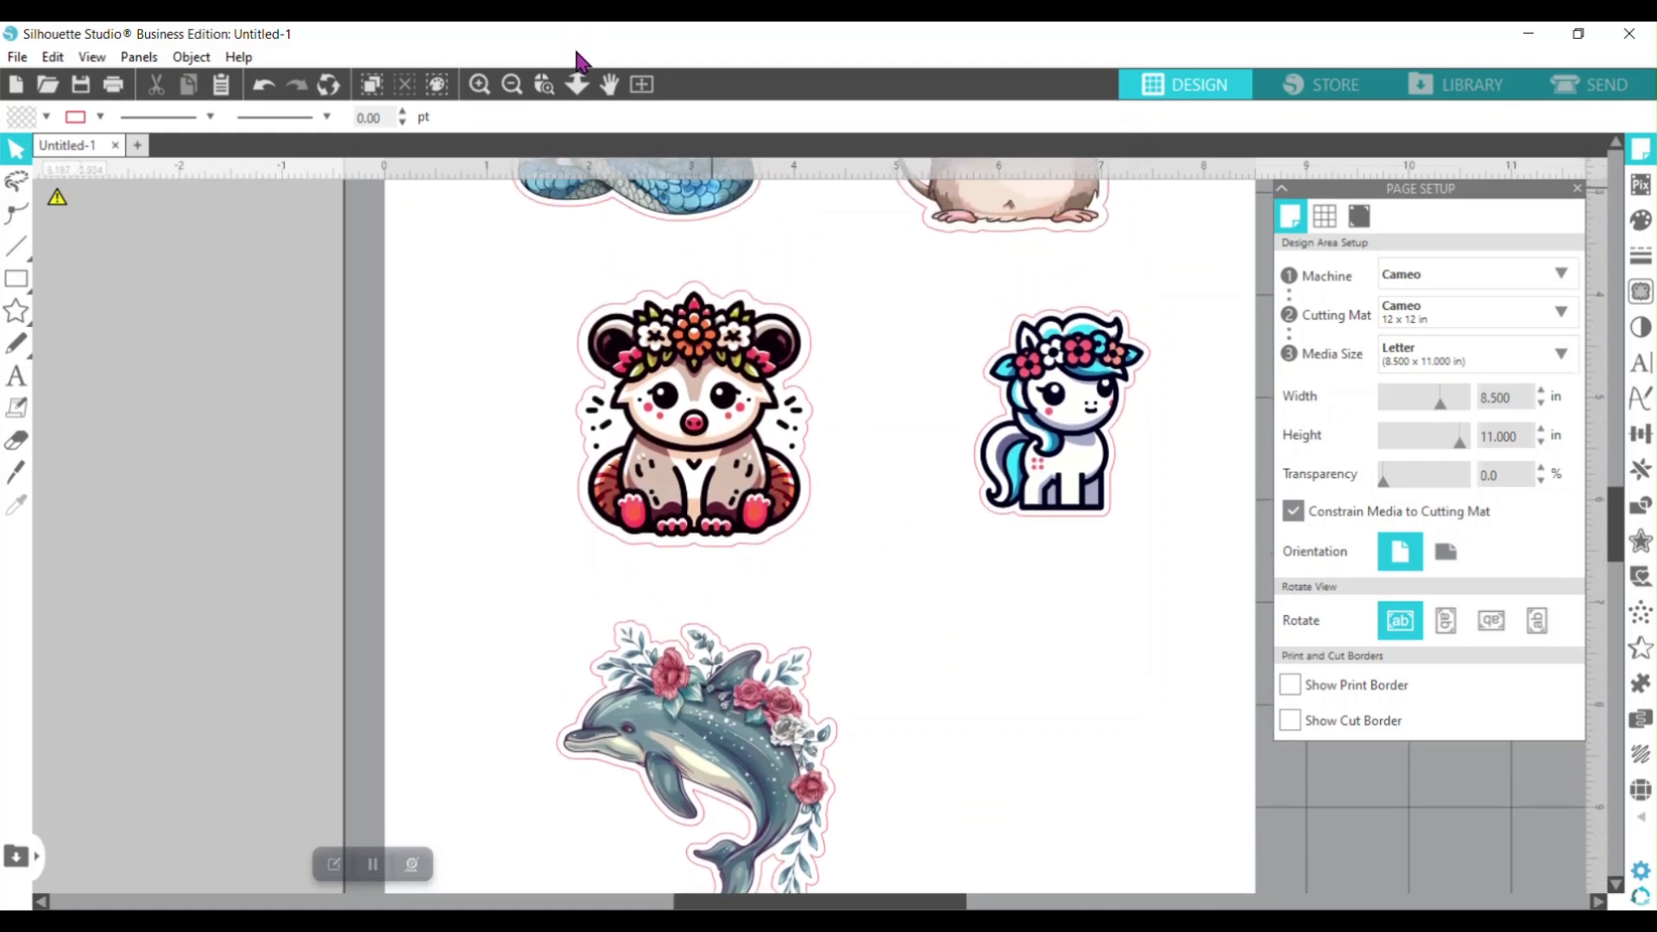
Step: Fit the whole letter page with all five stickers into view
left_click(576, 83)
scroll(999, 670, "down", 2)
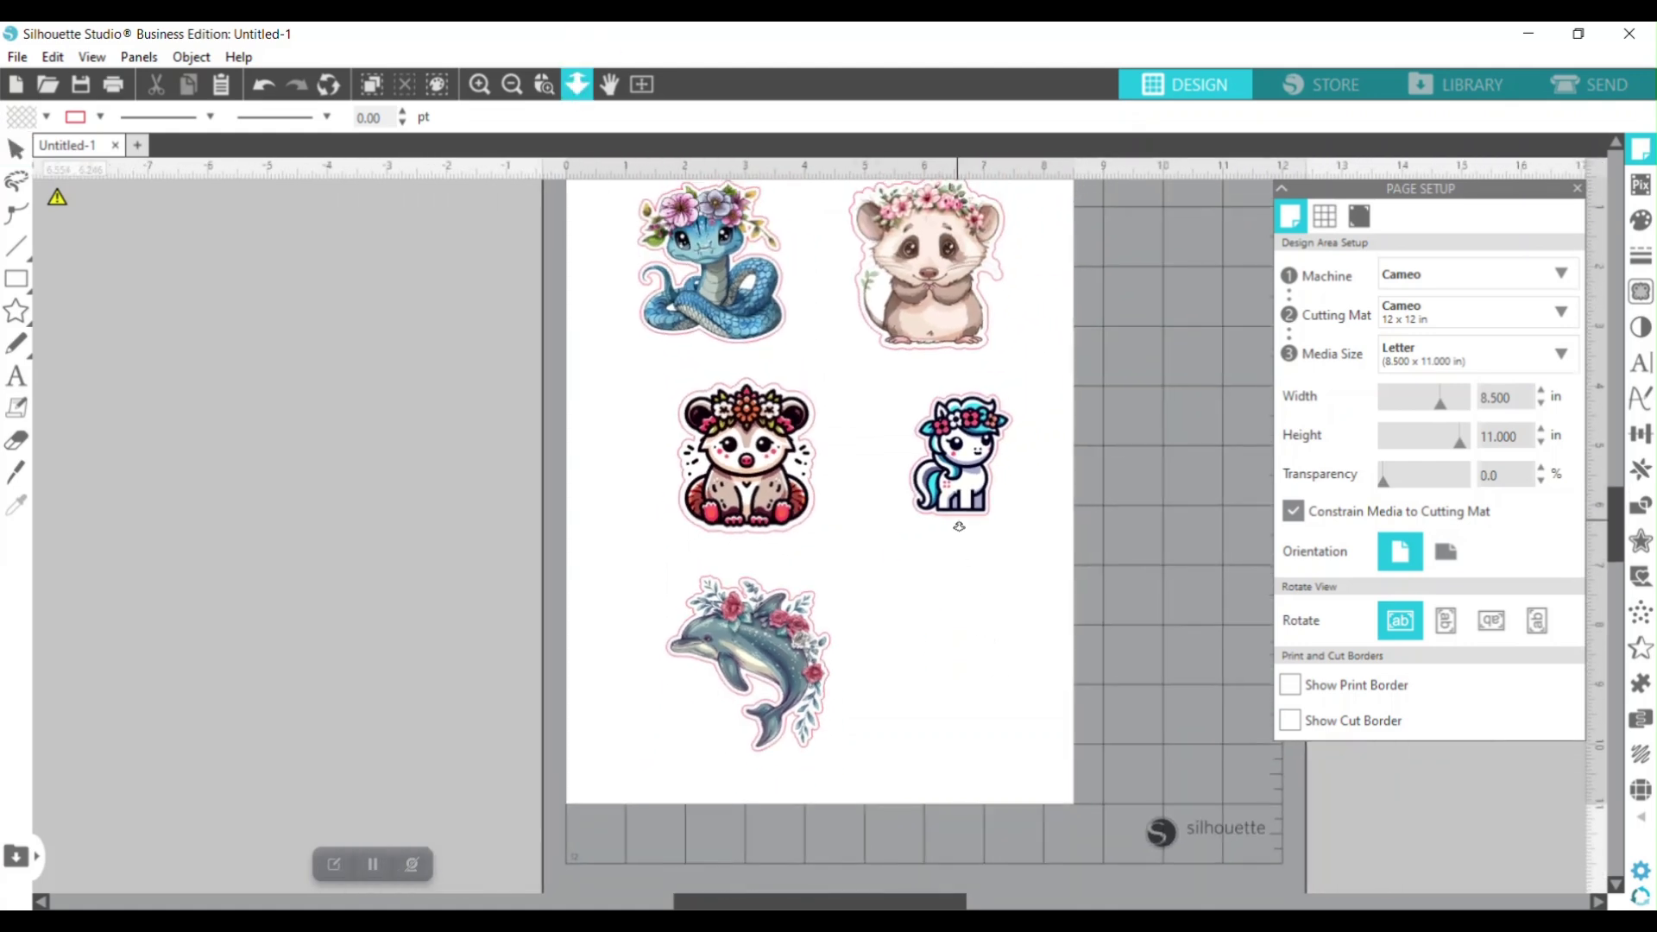
scroll(1054, 422, "up", 1)
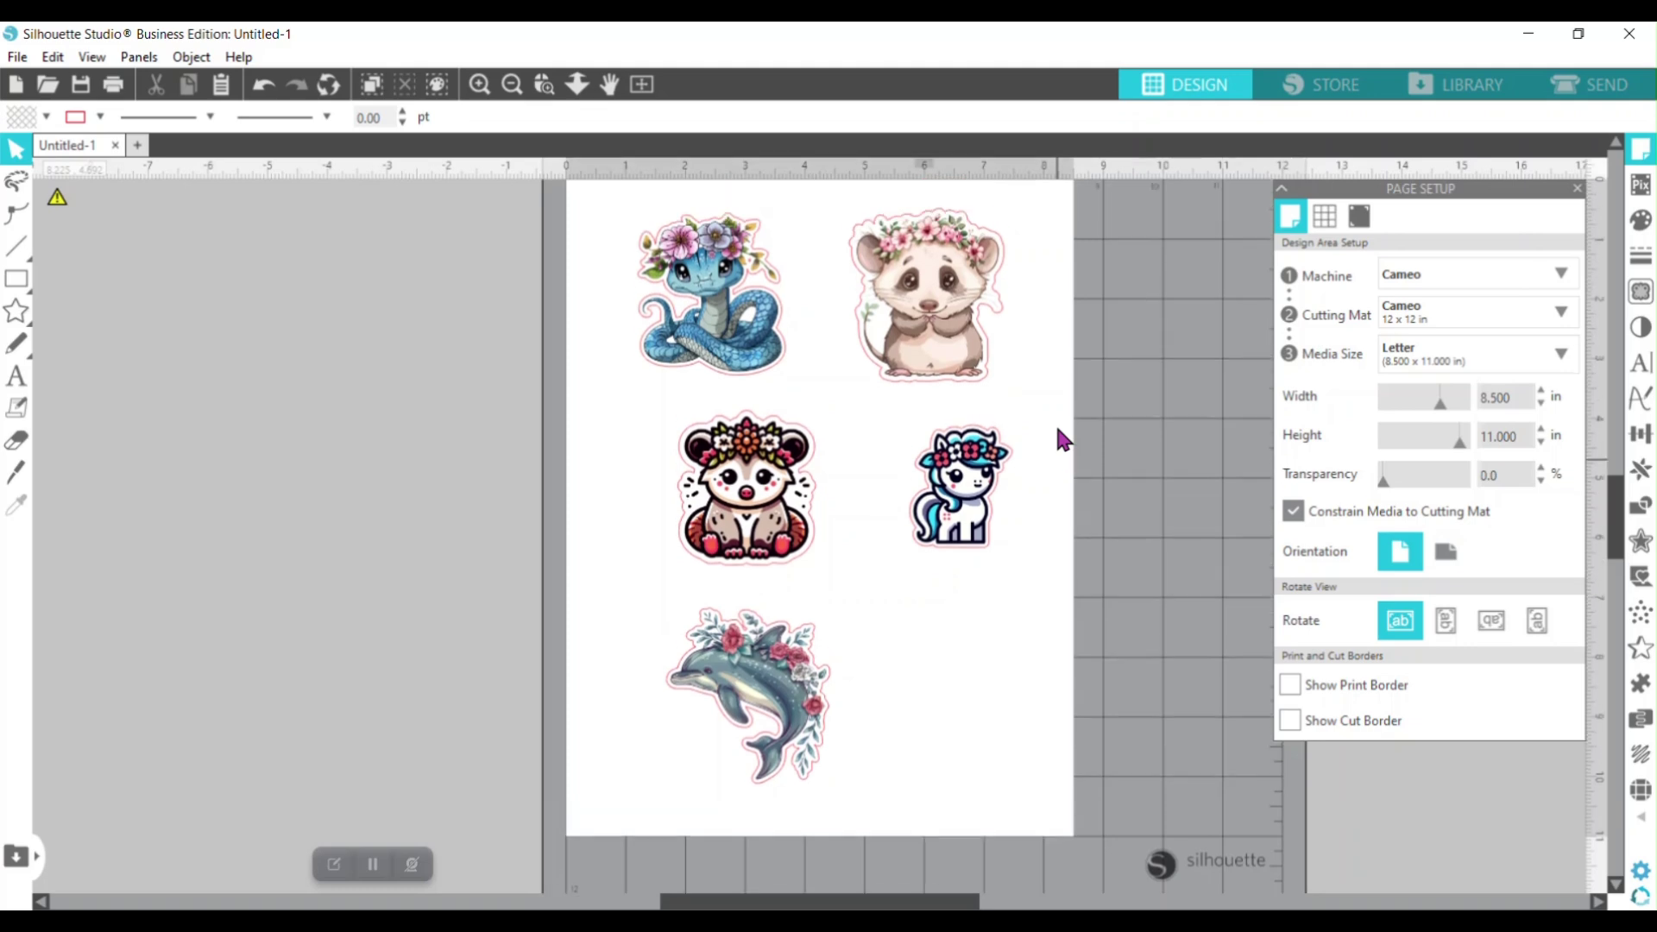